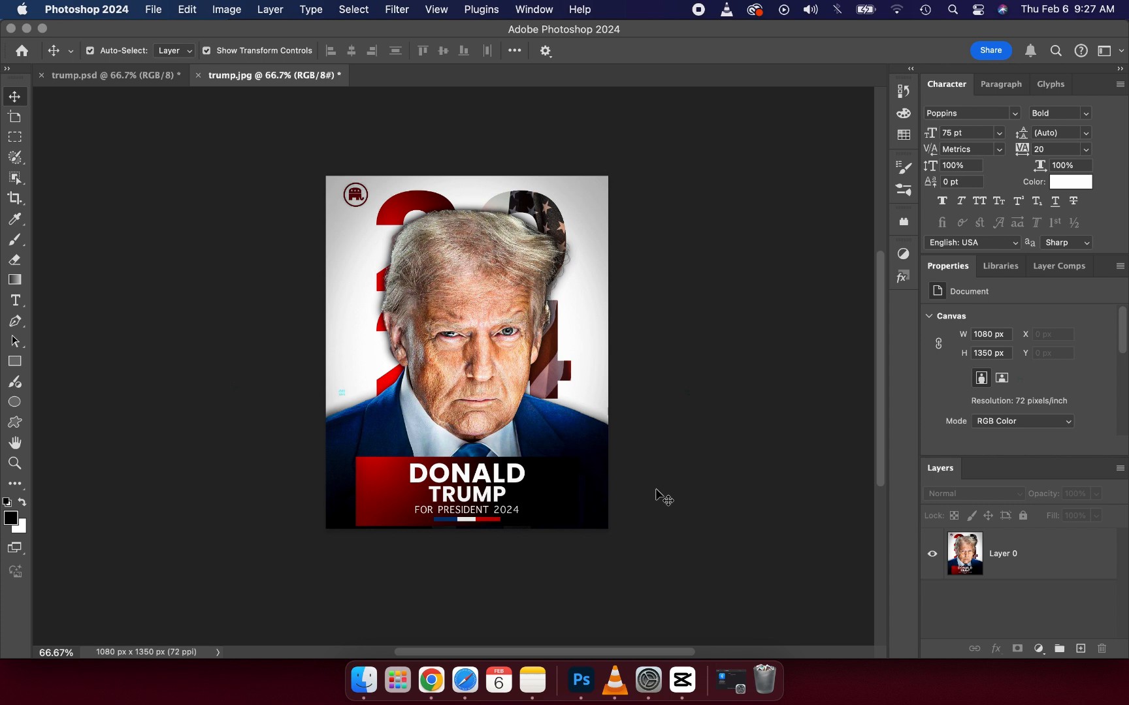
Step: Start a new document and set its size to 1080 pixels wide by 1350 pixels high
{"action": "left_click", "coordinate": [563, 350]}
{"action": "left_click", "coordinate": [694, 317]}
{"action": "left_click", "coordinate": [155, 10]}
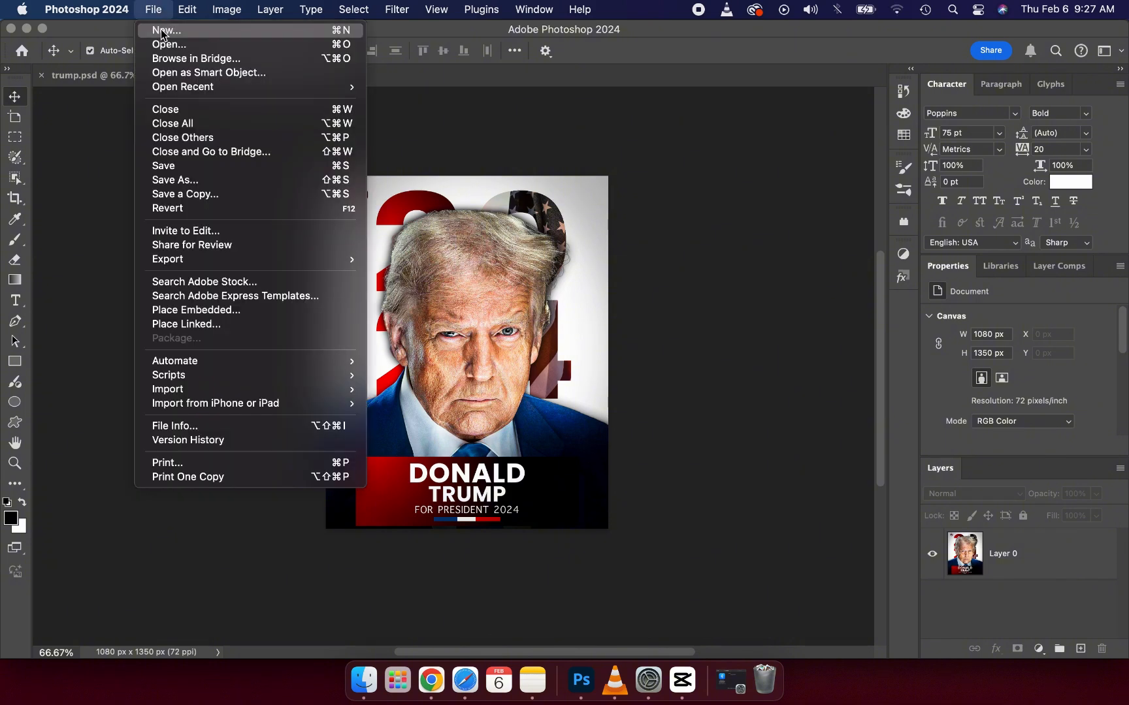
{"action": "left_click", "coordinate": [162, 33]}
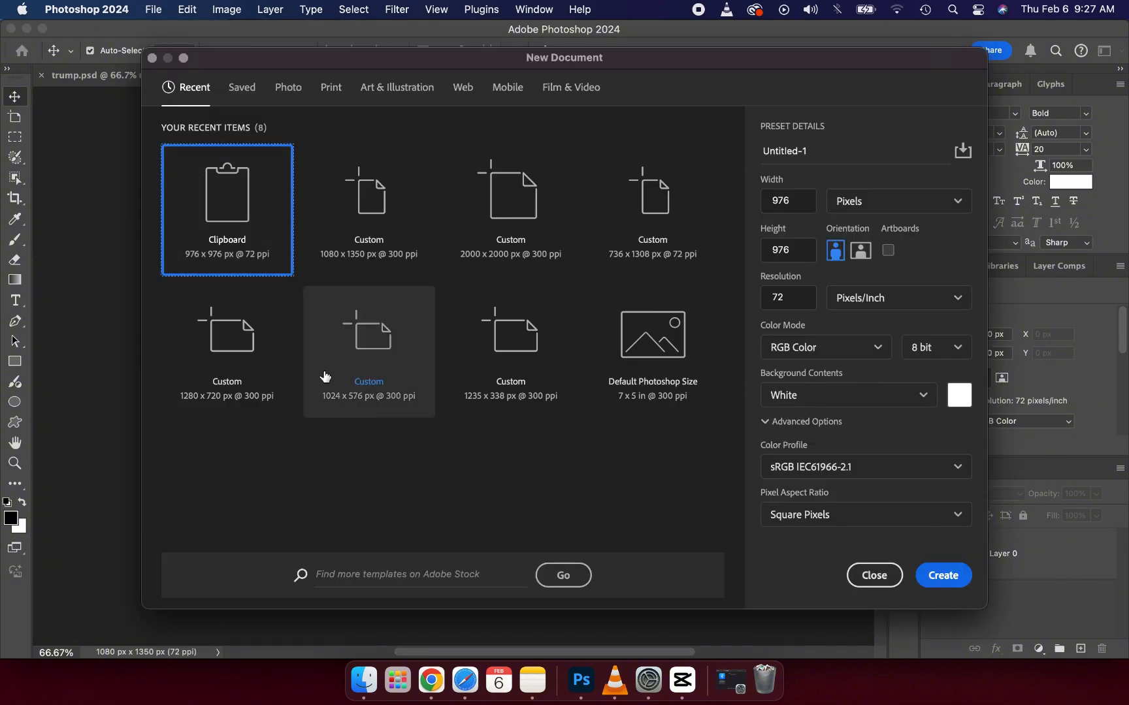
{"action": "double_click", "coordinate": [784, 204]}
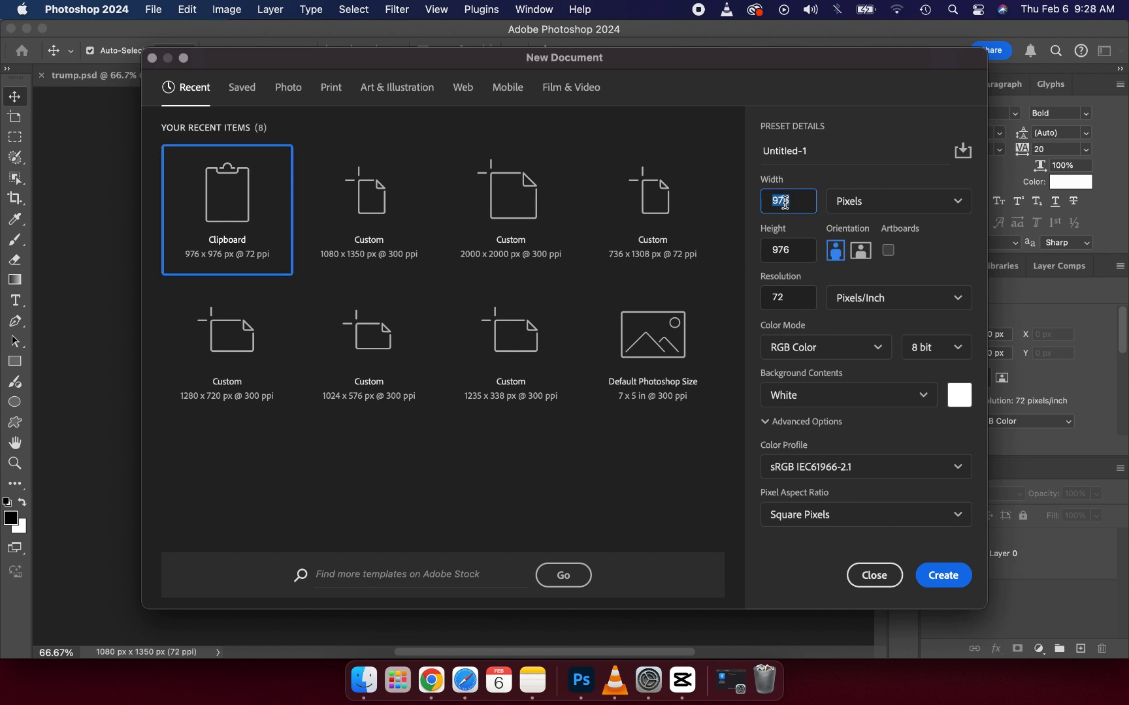
{"action": "type", "text": "1080"}
{"action": "left_click", "coordinate": [809, 257]}
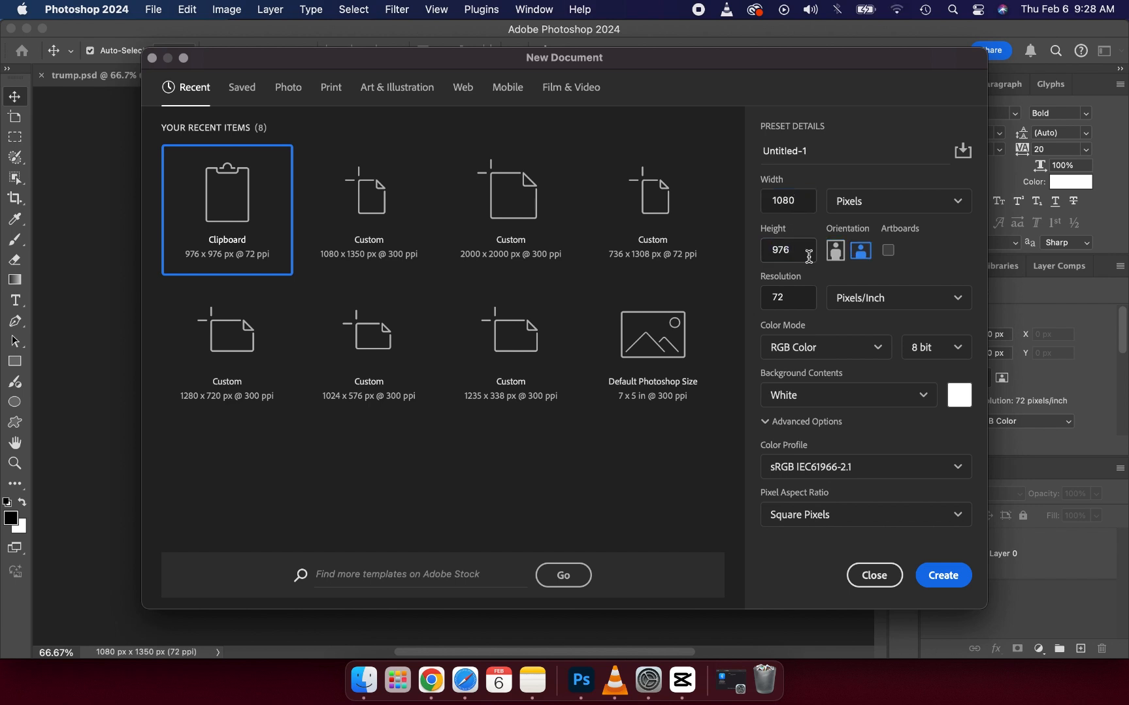
{"action": "left_click", "coordinate": [809, 257]}
{"action": "type", "text": "1350"}
Step: Set the new document's resolution to 300 pixels/inch and create it
{"action": "left_click", "coordinate": [776, 297]}
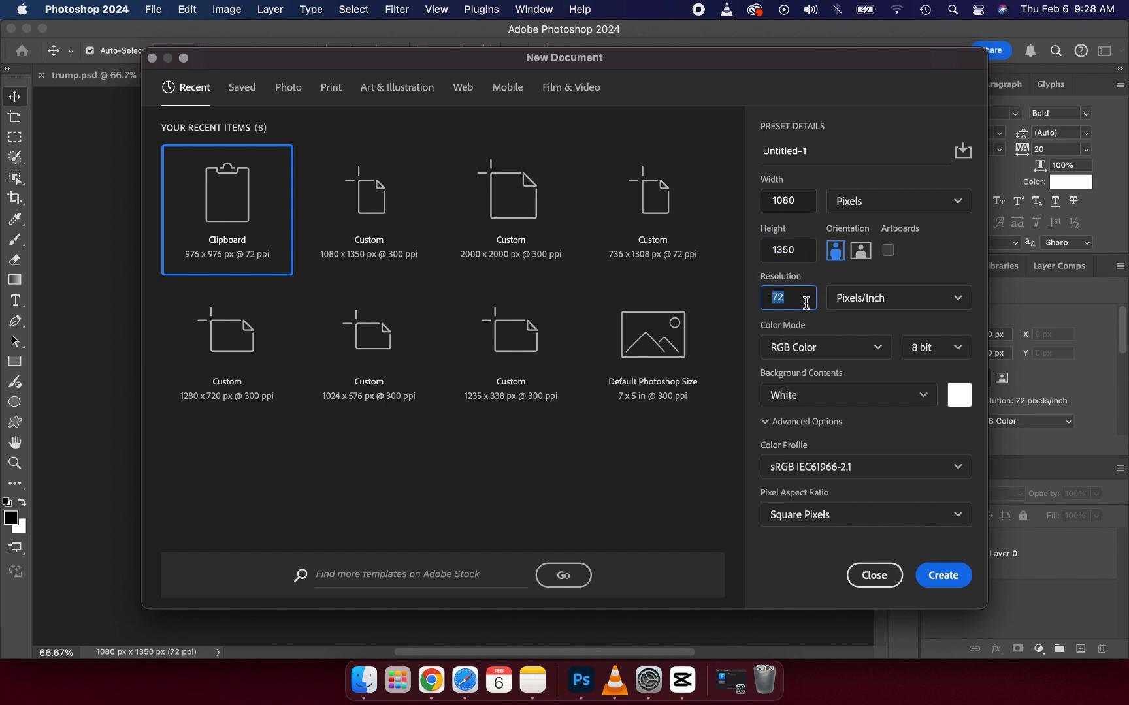
{"action": "type", "text": "300"}
{"action": "left_click", "coordinate": [944, 577]}
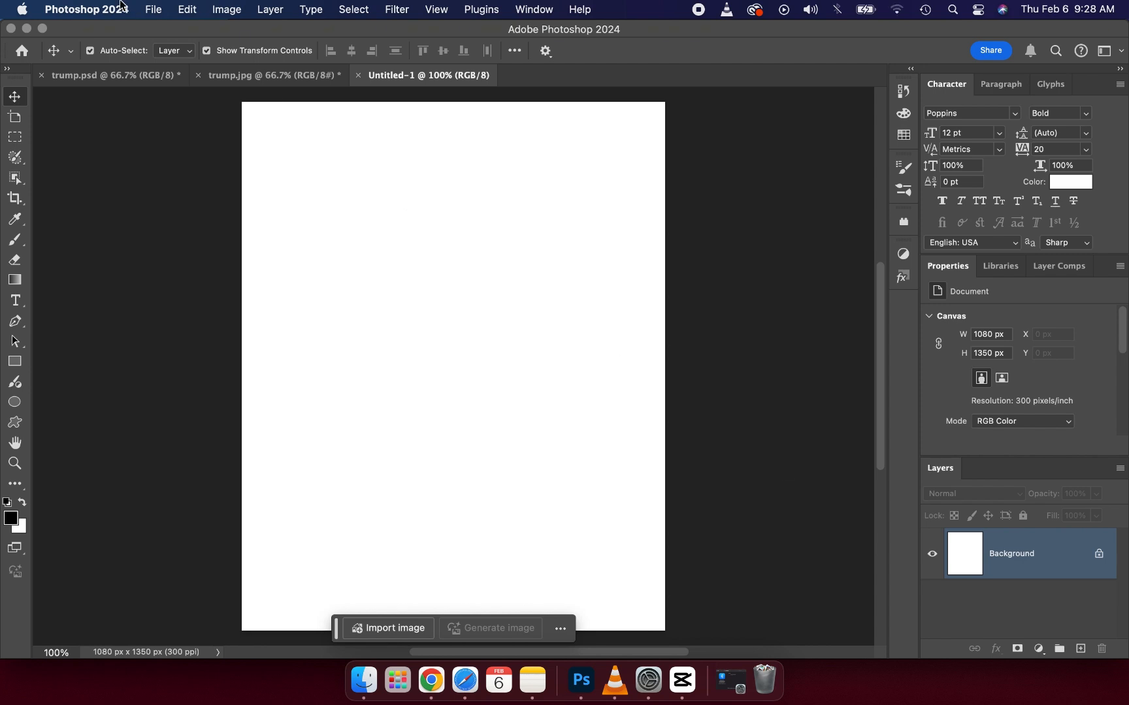
Step: Check the finished poster in trump.jpg, then add the text "2024" in the upper middle of the blank canvas
{"action": "left_click", "coordinate": [235, 75]}
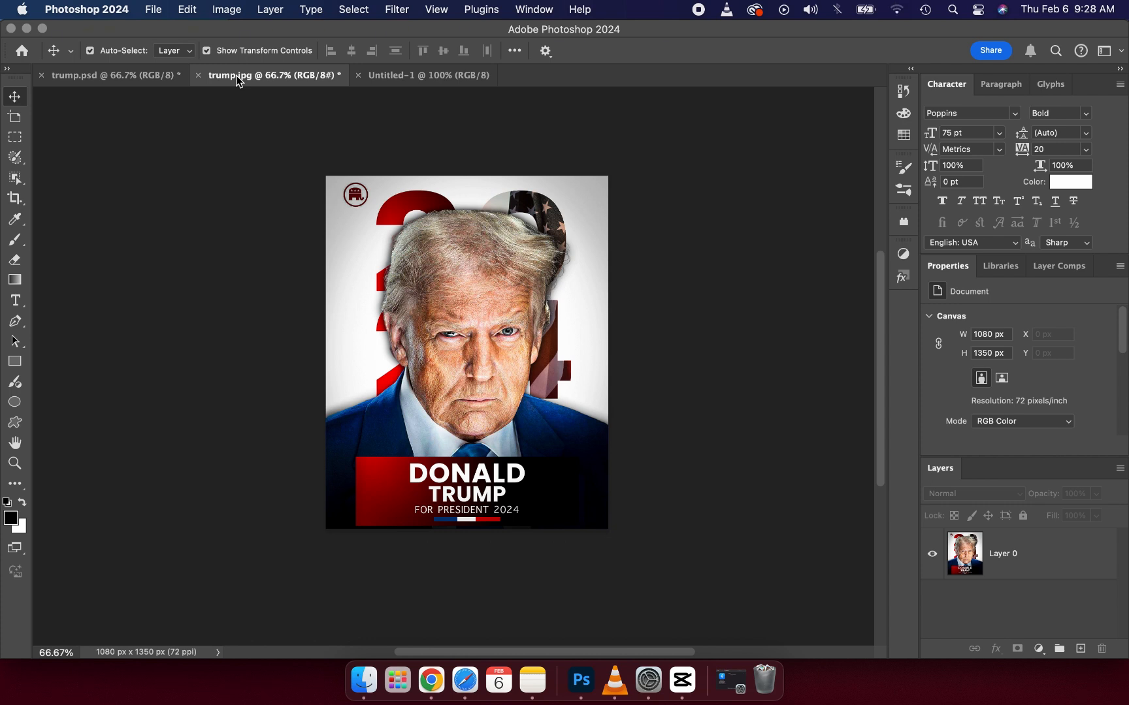
{"action": "left_click", "coordinate": [418, 222]}
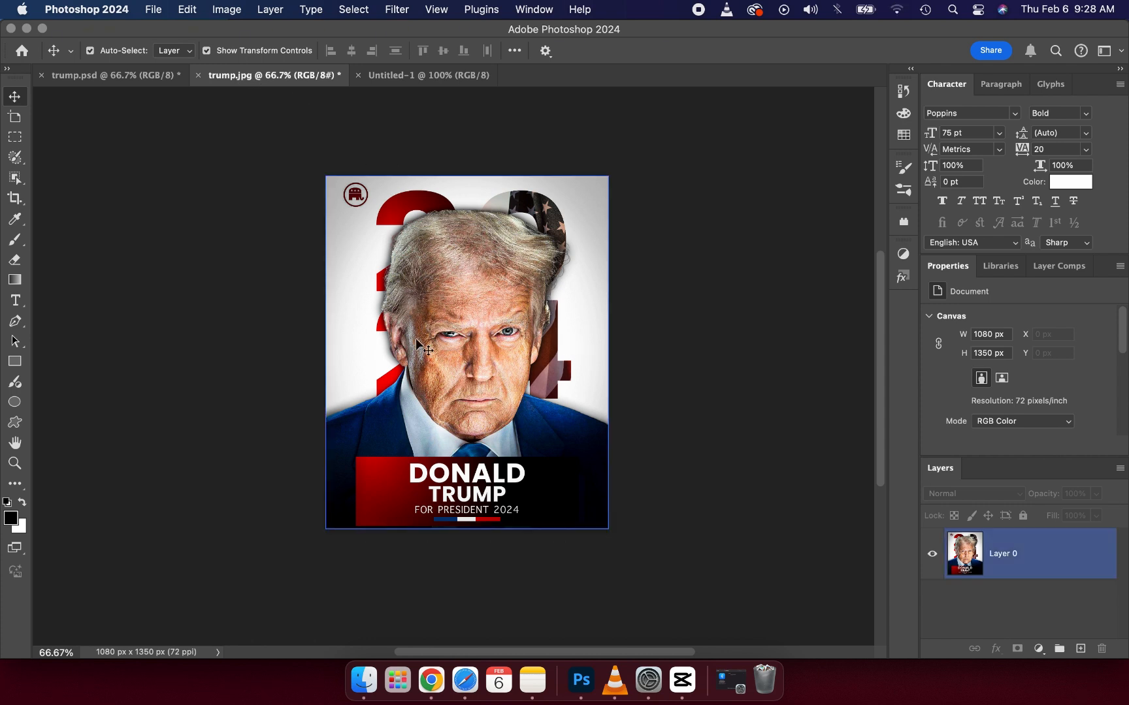
{"action": "left_click", "coordinate": [450, 76]}
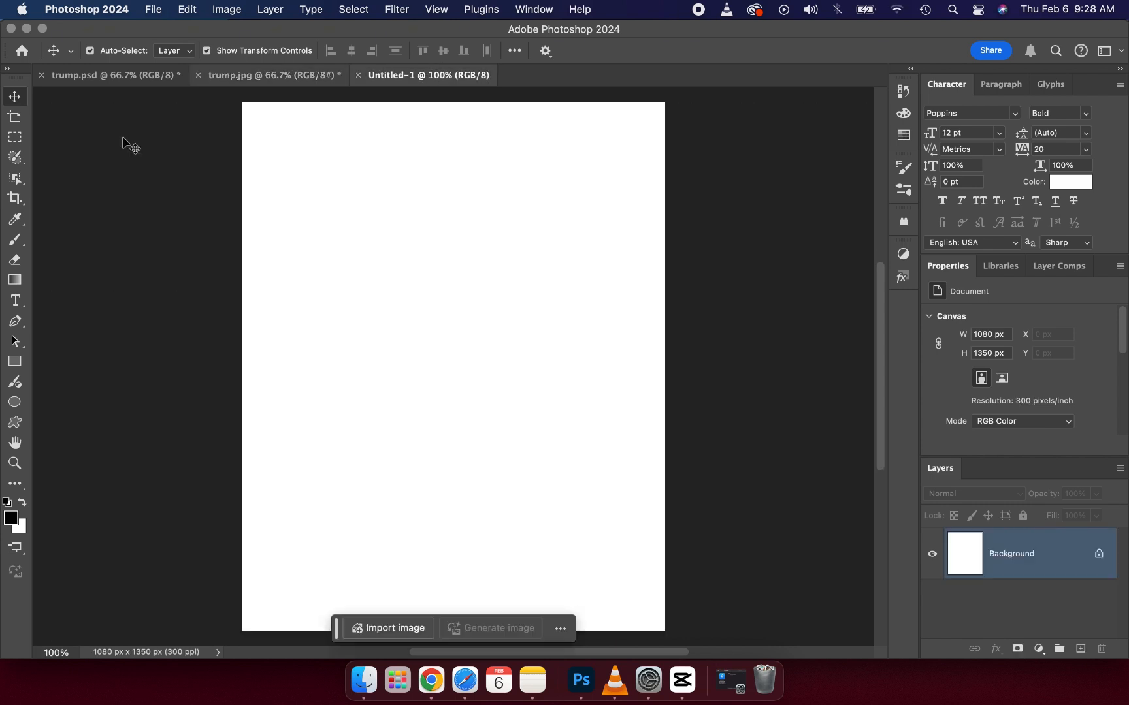
{"action": "left_click", "coordinate": [20, 307]}
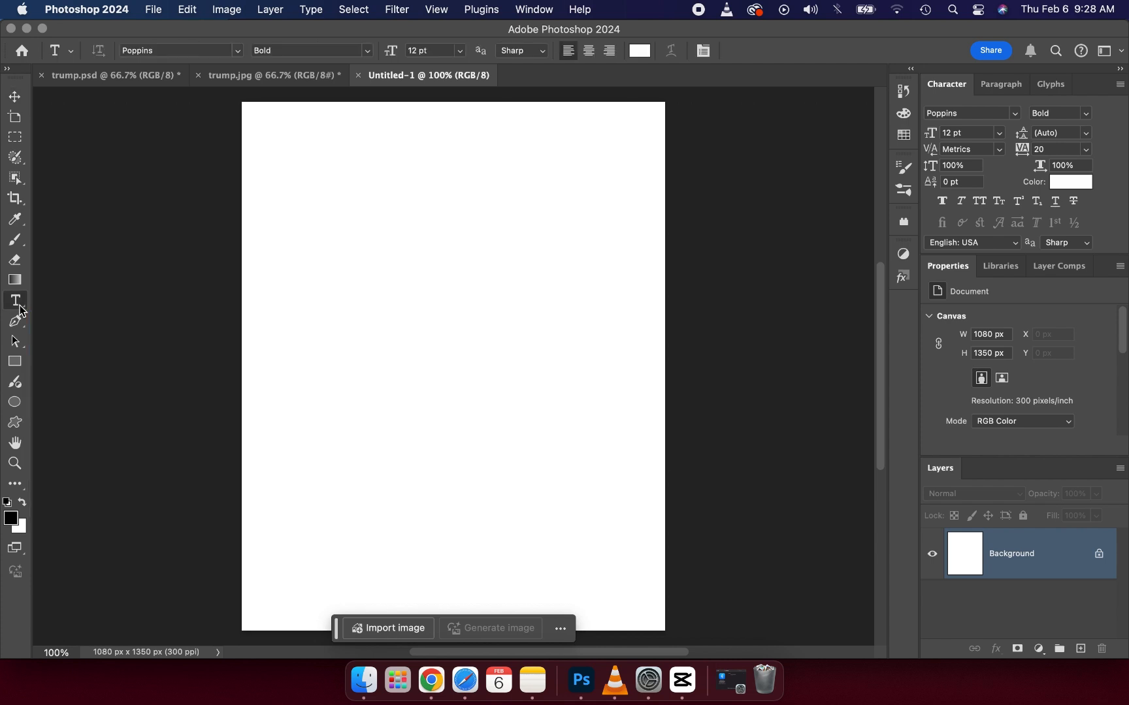
{"action": "left_click", "coordinate": [412, 264]}
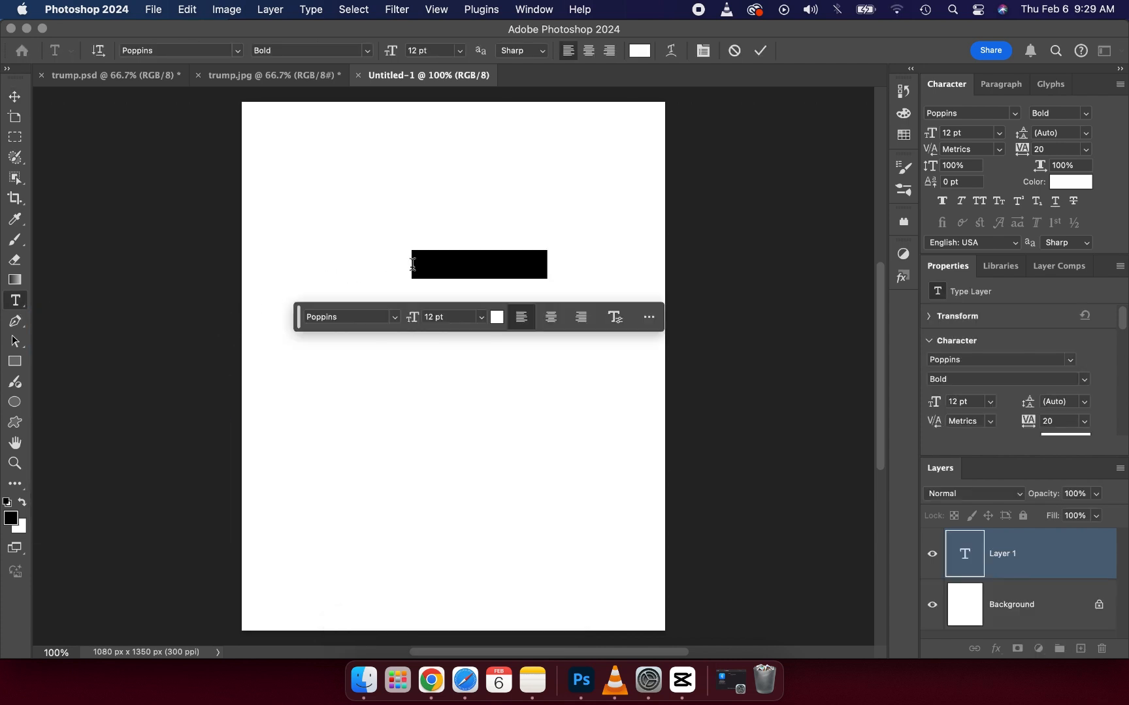
{"action": "type", "text": "TR"}
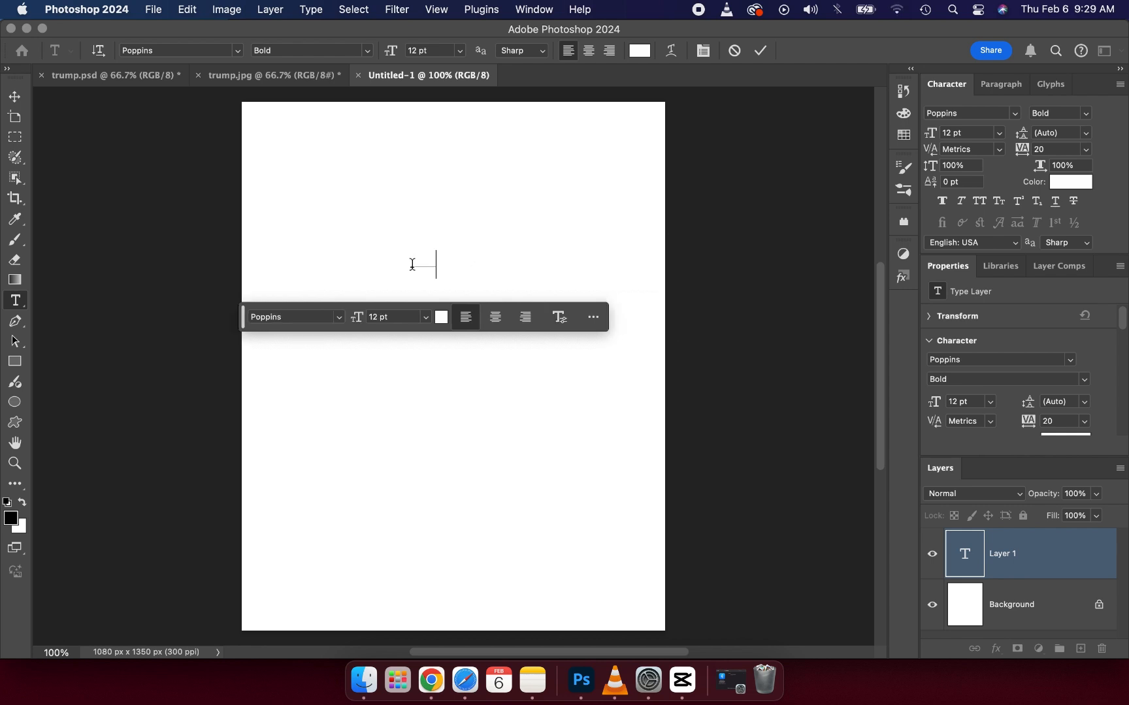
{"action": "type", "text": "UMP"}
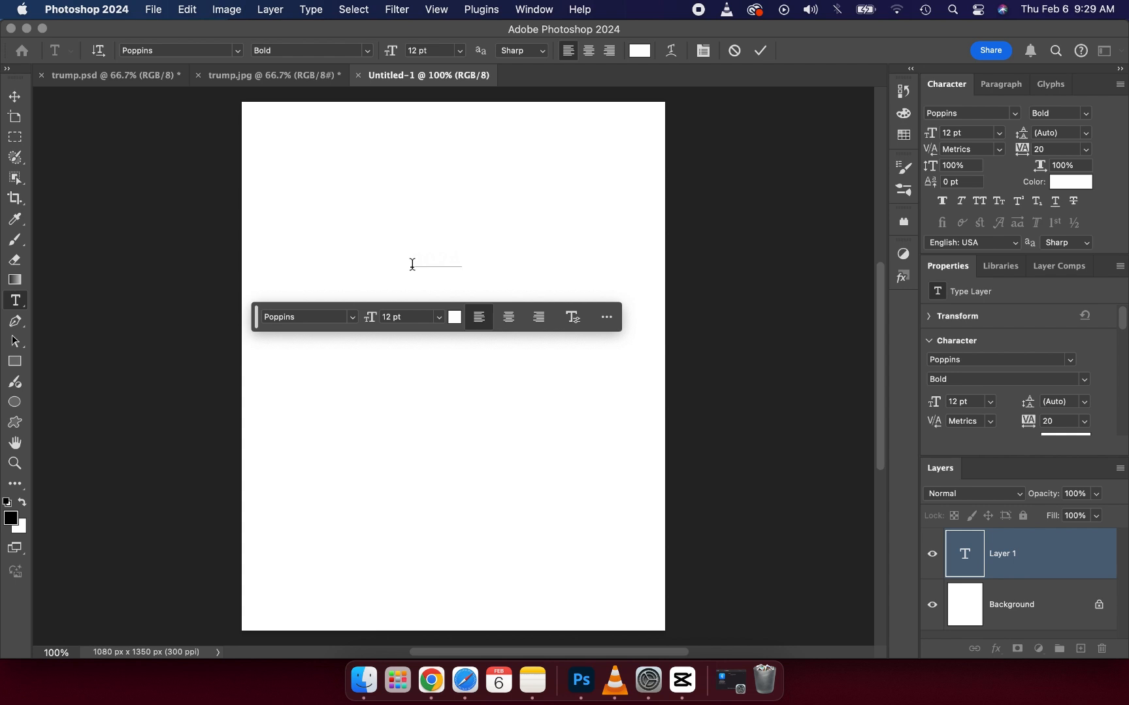
Step: Set the colour of the whole 2024 text to black (000000) and commit the text
{"action": "key", "text": "super"}
{"action": "key", "text": "super+a"}
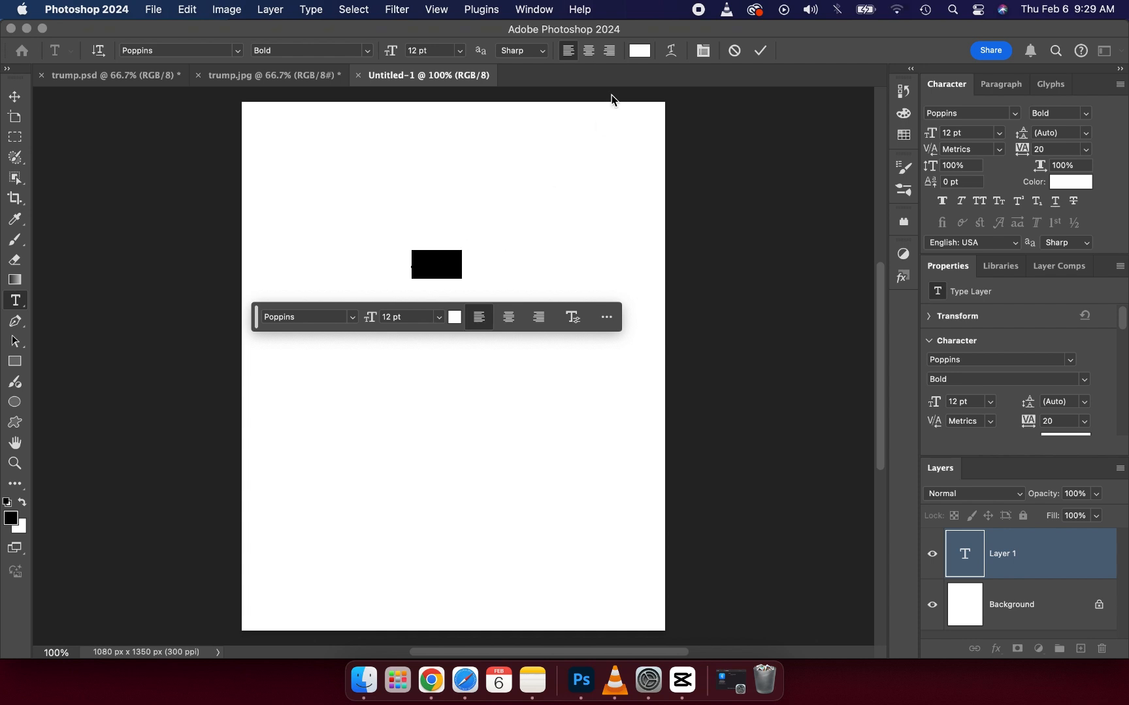
{"action": "left_click", "coordinate": [638, 52]}
{"action": "left_click", "coordinate": [706, 287]}
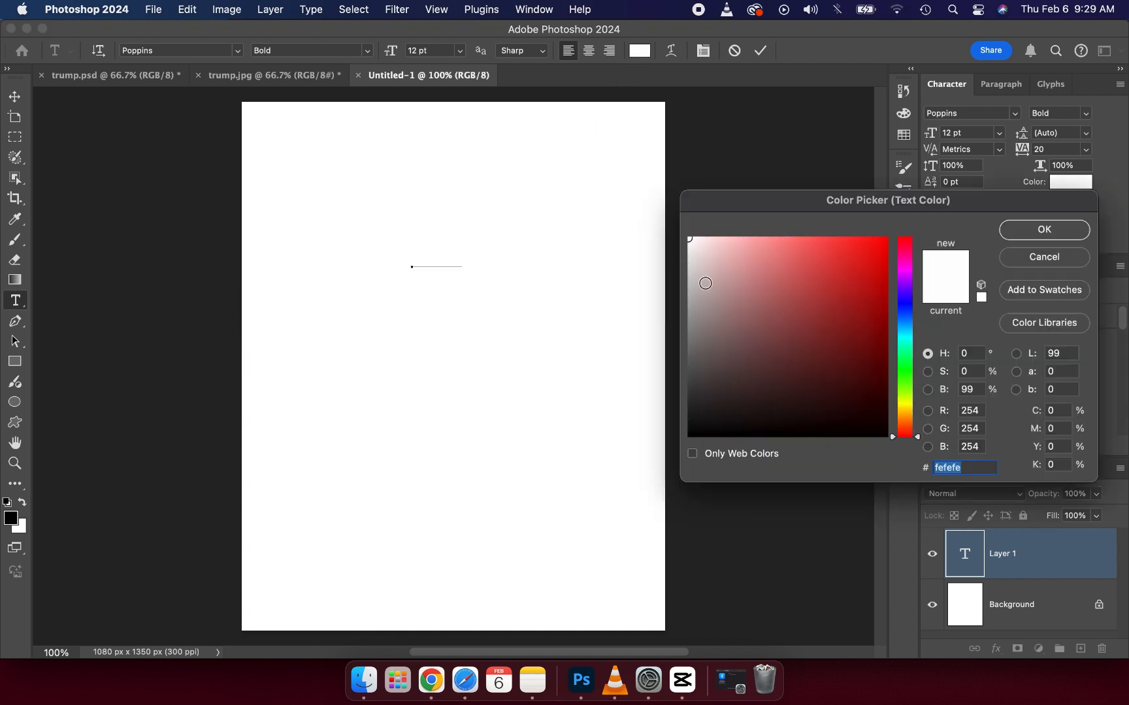
{"action": "left_click_drag", "start_coordinate": [679, 452], "coordinate": [670, 456]}
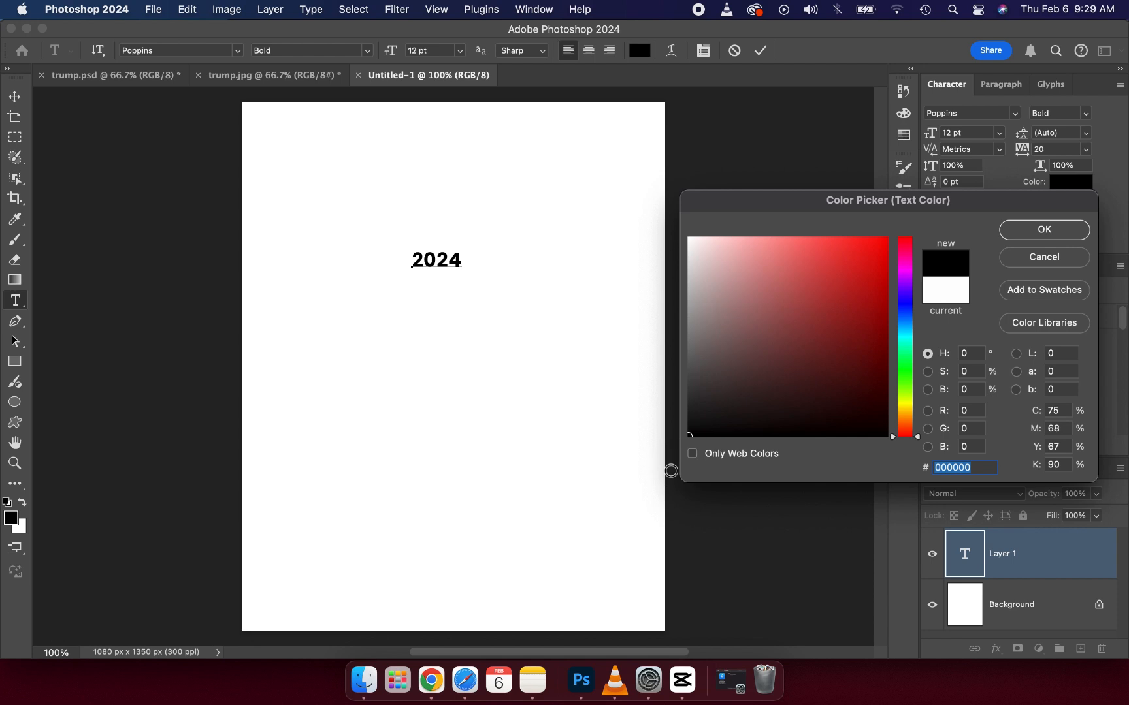
{"action": "left_click", "coordinate": [1020, 230]}
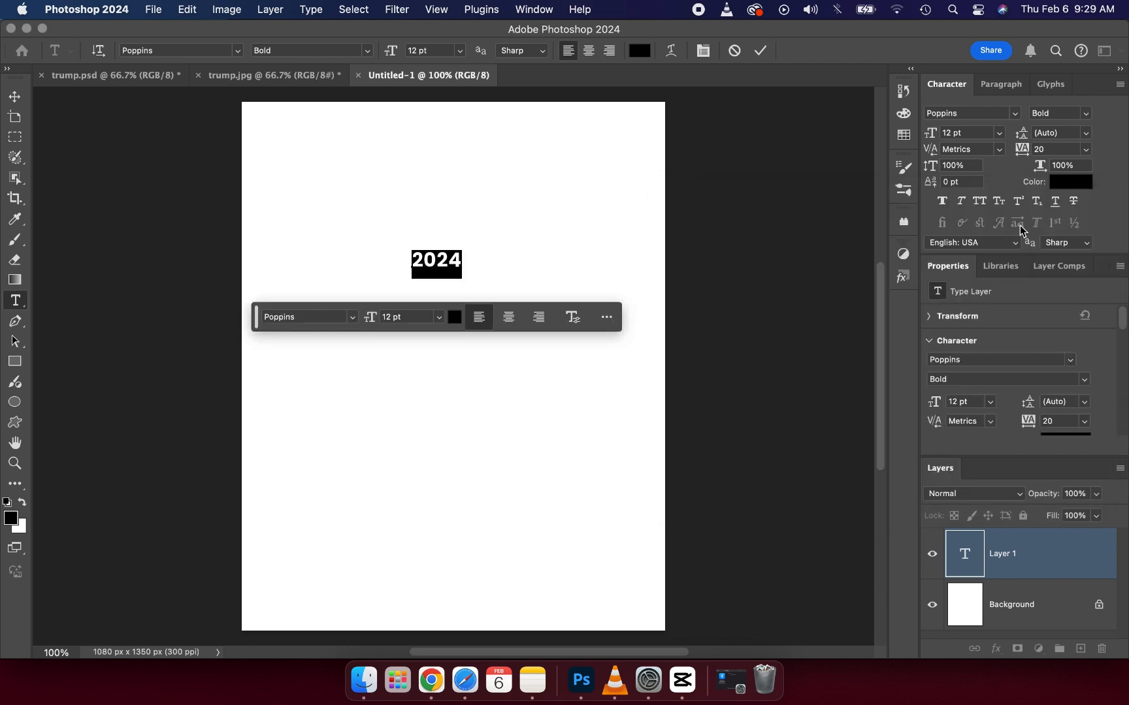
{"action": "left_click", "coordinate": [758, 53]}
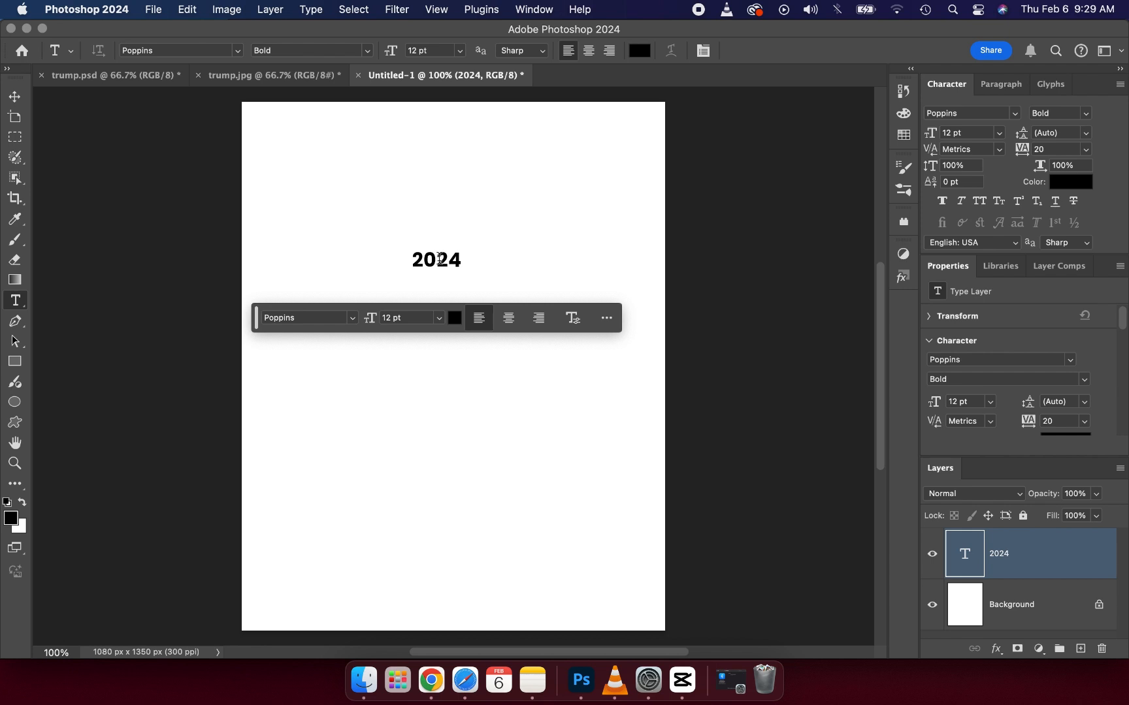
Step: Split the year text into two lines, "20" above "24"
{"action": "left_click", "coordinate": [438, 260]}
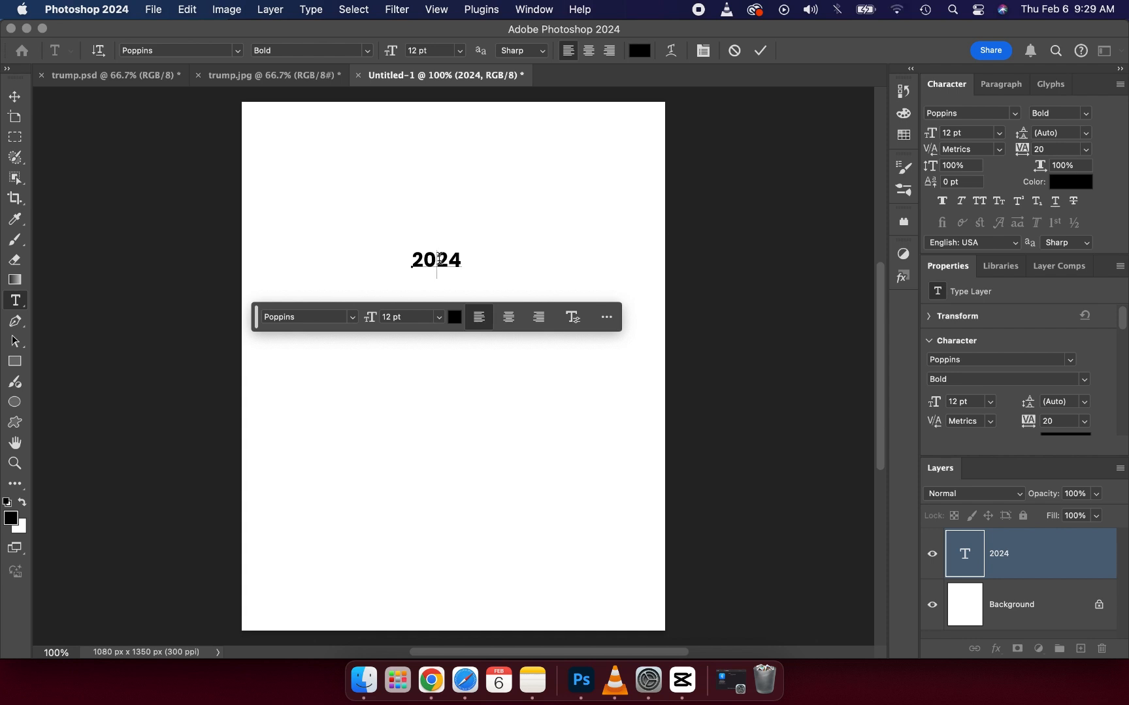
{"action": "key", "text": "Return"}
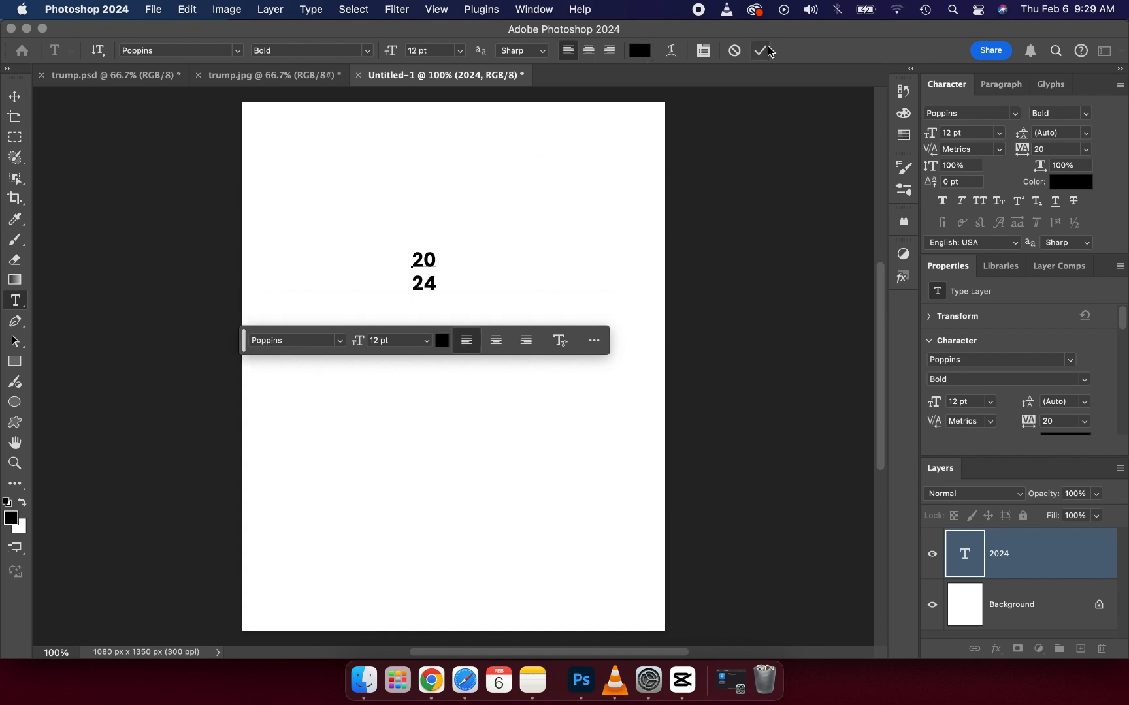
{"action": "left_click", "coordinate": [769, 51]}
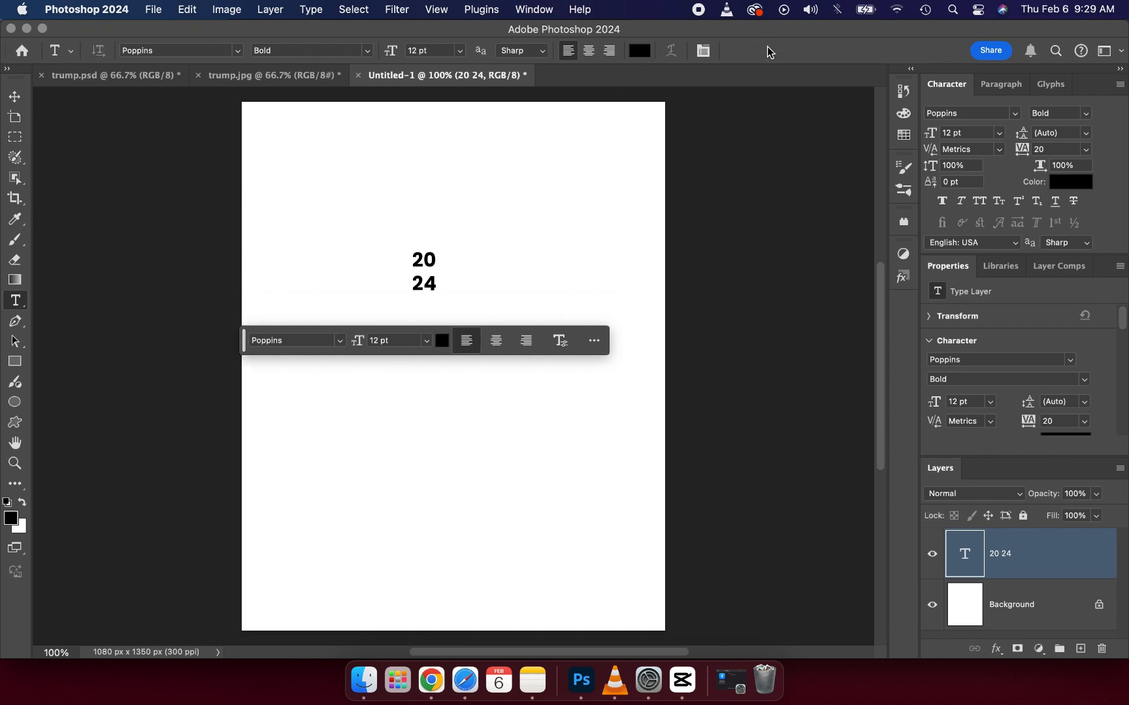
Step: Scale the two-line year text proportionally to about 79 pt and place it in the upper middle of the canvas
{"action": "left_click", "coordinate": [24, 99]}
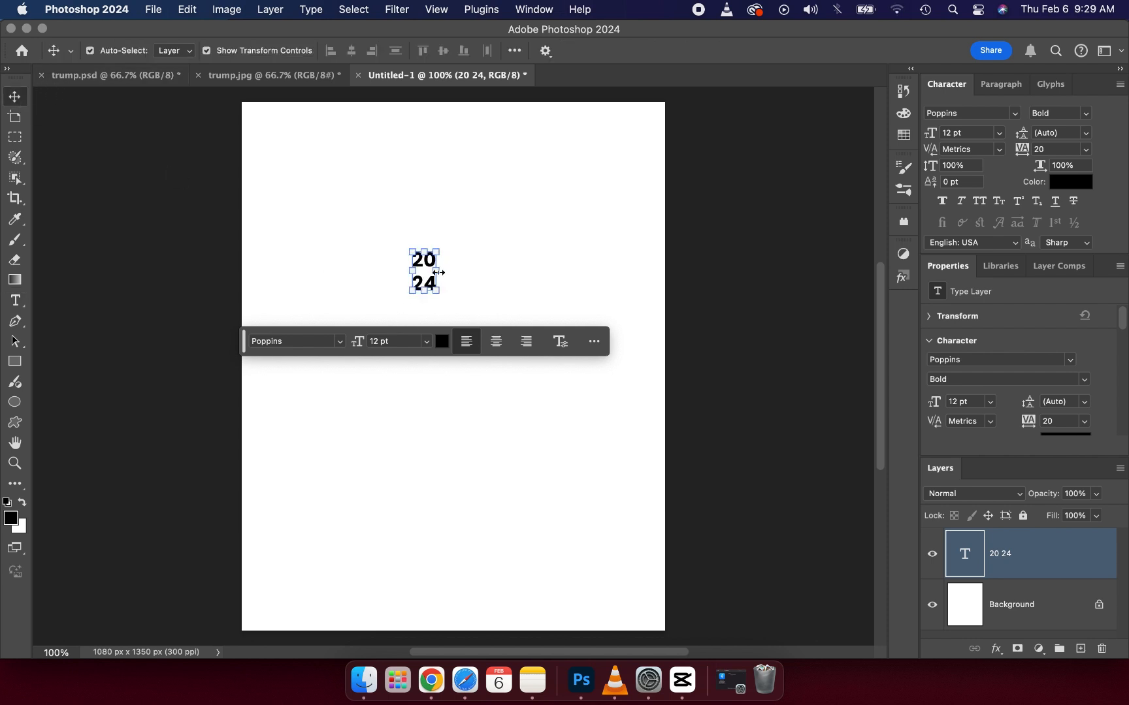
{"action": "left_click_drag", "start_coordinate": [451, 256], "coordinate": [576, 307]}
{"action": "key", "text": "super+z"}
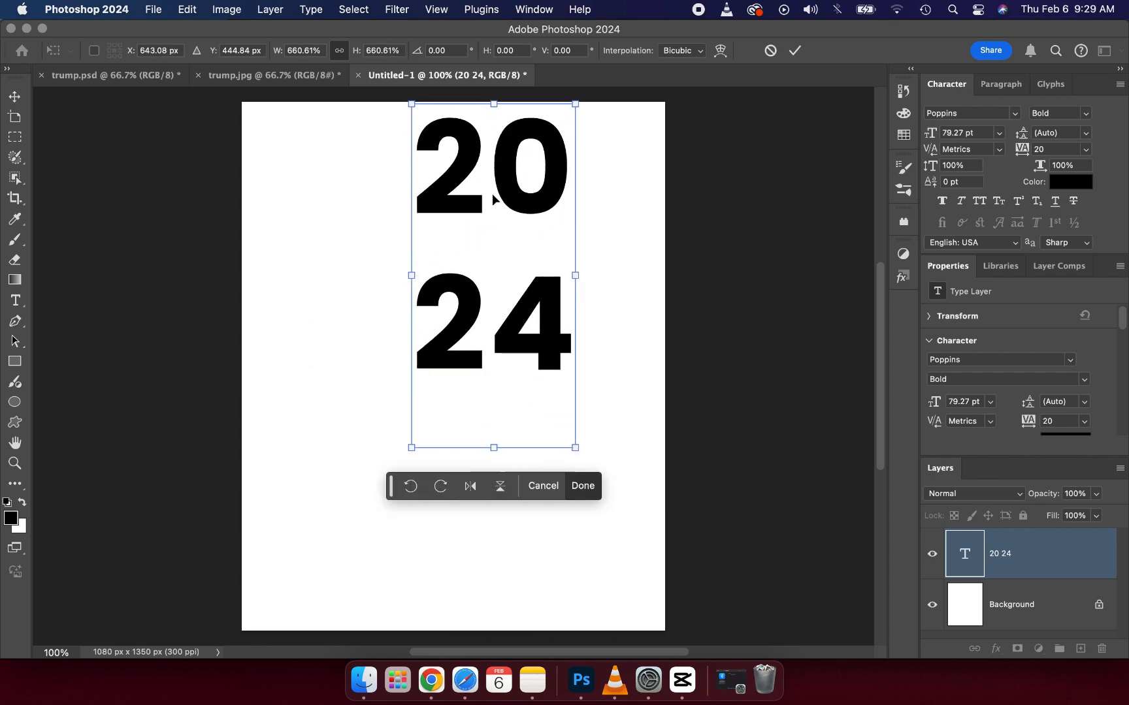
{"action": "left_click_drag", "start_coordinate": [461, 199], "coordinate": [435, 239]}
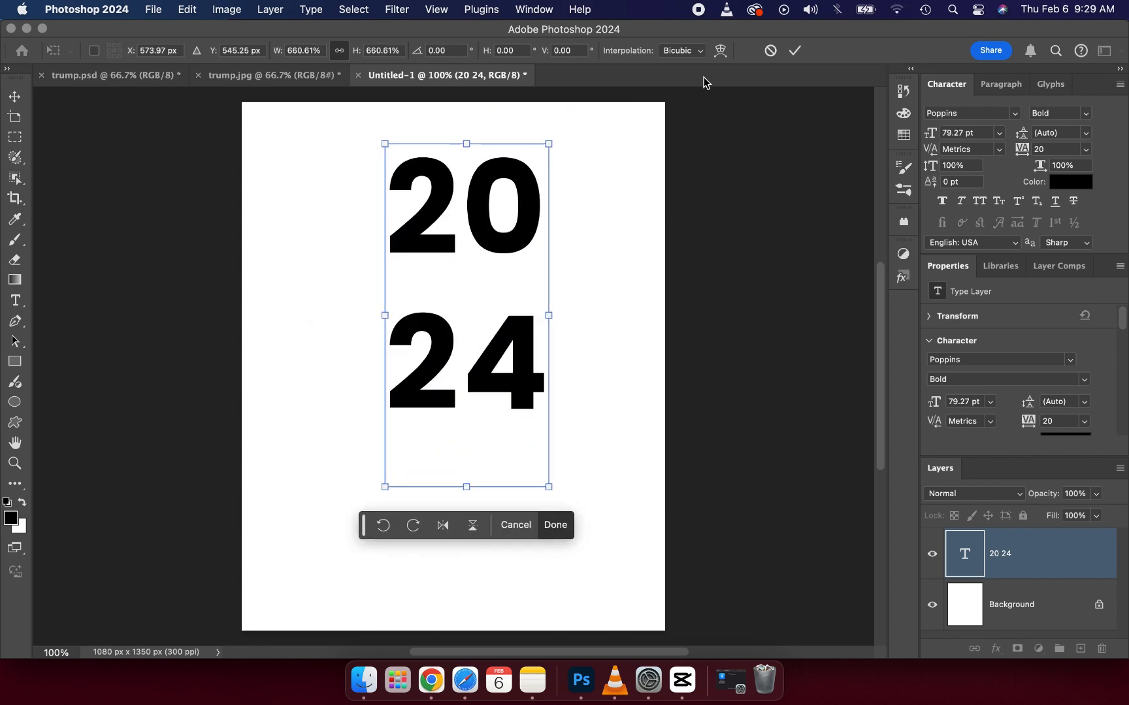
{"action": "left_click", "coordinate": [805, 45]}
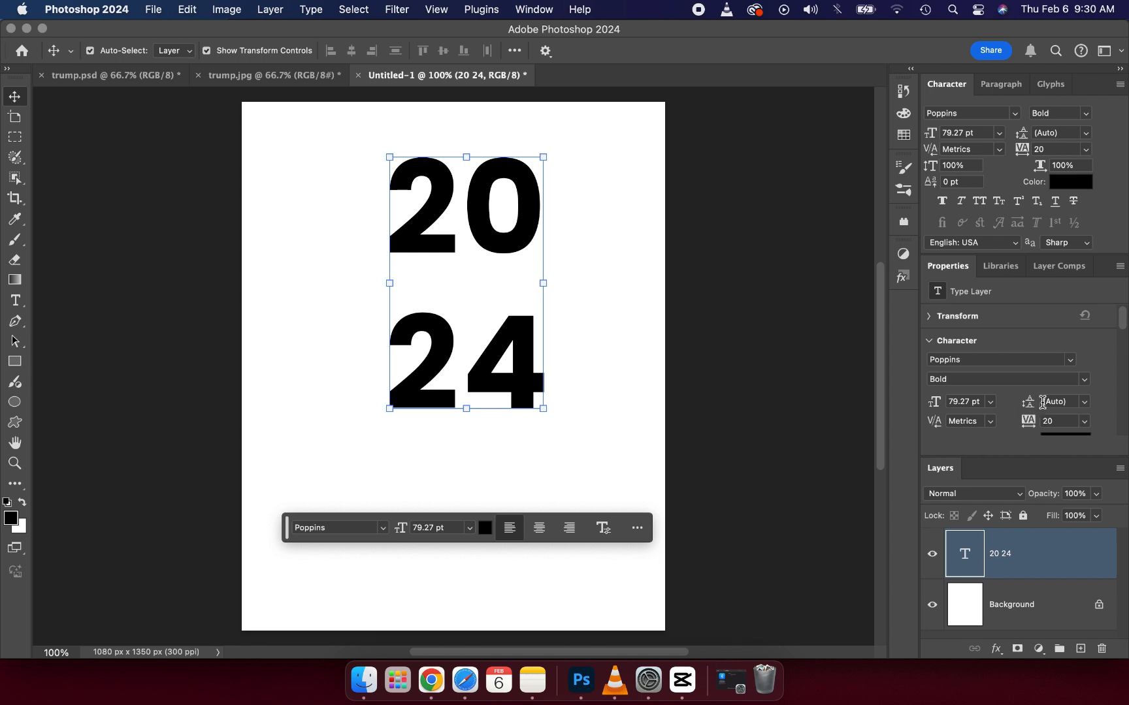
Step: Tighten the leading of the year text to 61 pt
{"action": "left_click_drag", "start_coordinate": [1031, 408], "coordinate": [1004, 410]}
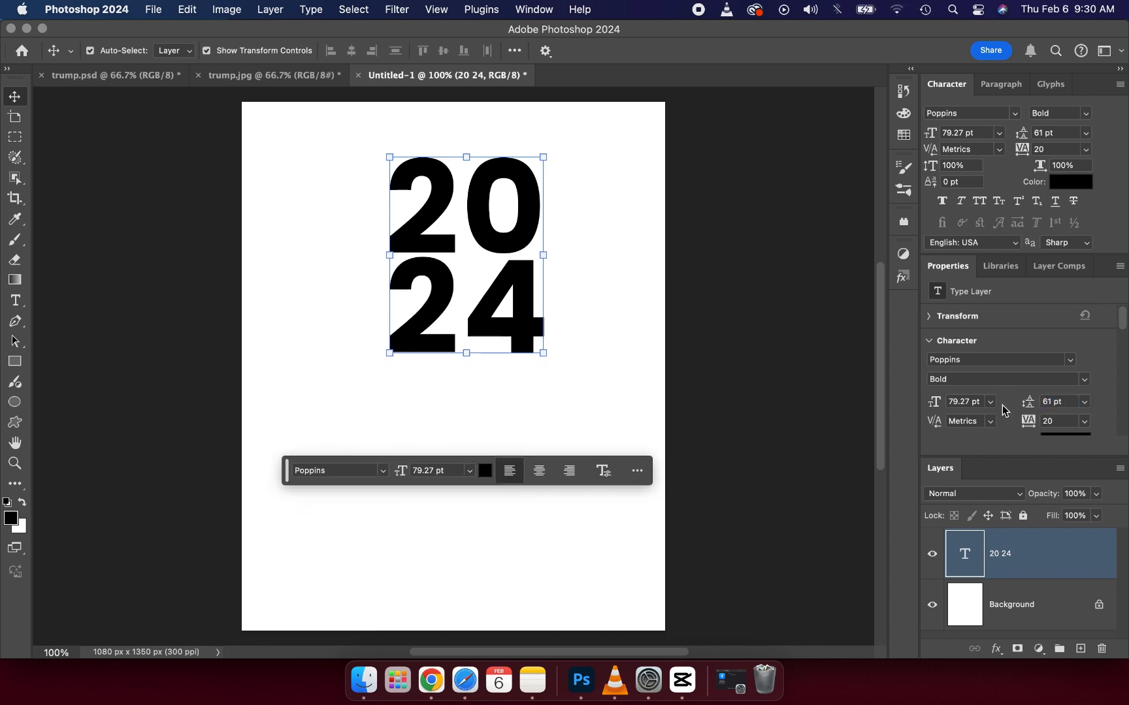
{"action": "left_click", "coordinate": [1084, 403]}
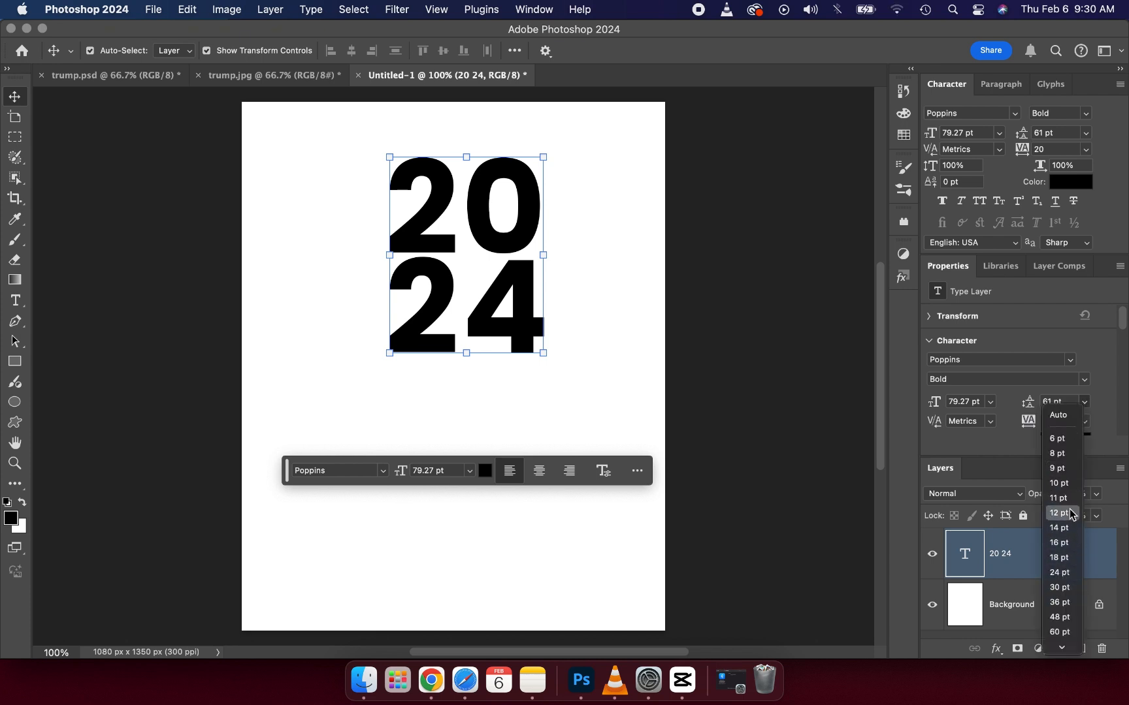
{"action": "left_click", "coordinate": [1085, 403]}
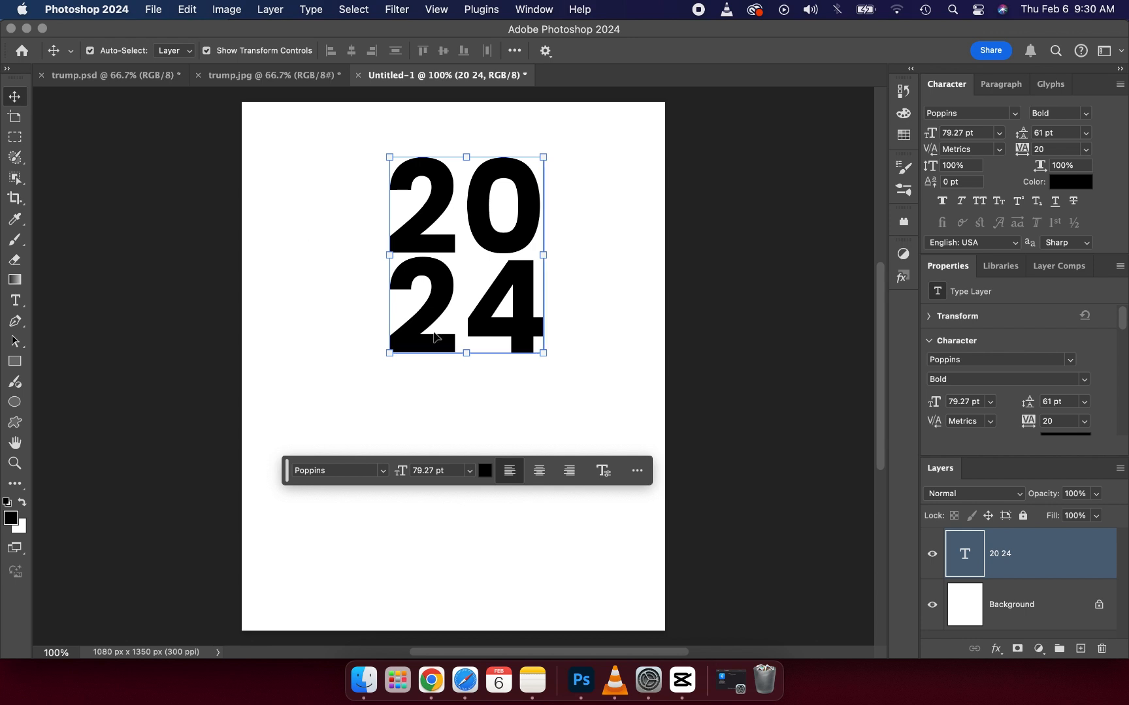
Step: Enlarge the year text proportionally to about 114 pt and centre it horizontally at X 540 px
{"action": "left_click", "coordinate": [465, 353]}
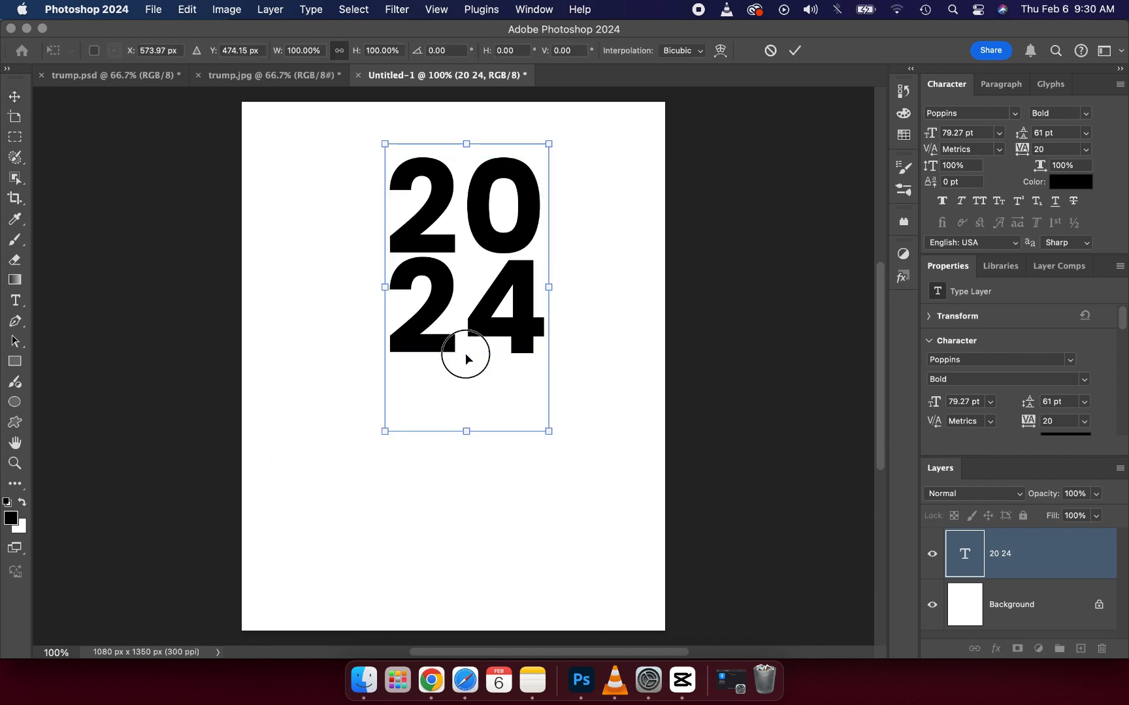
{"action": "left_click_drag", "start_coordinate": [386, 287], "coordinate": [312, 311]}
{"action": "left_click_drag", "start_coordinate": [394, 314], "coordinate": [422, 344]}
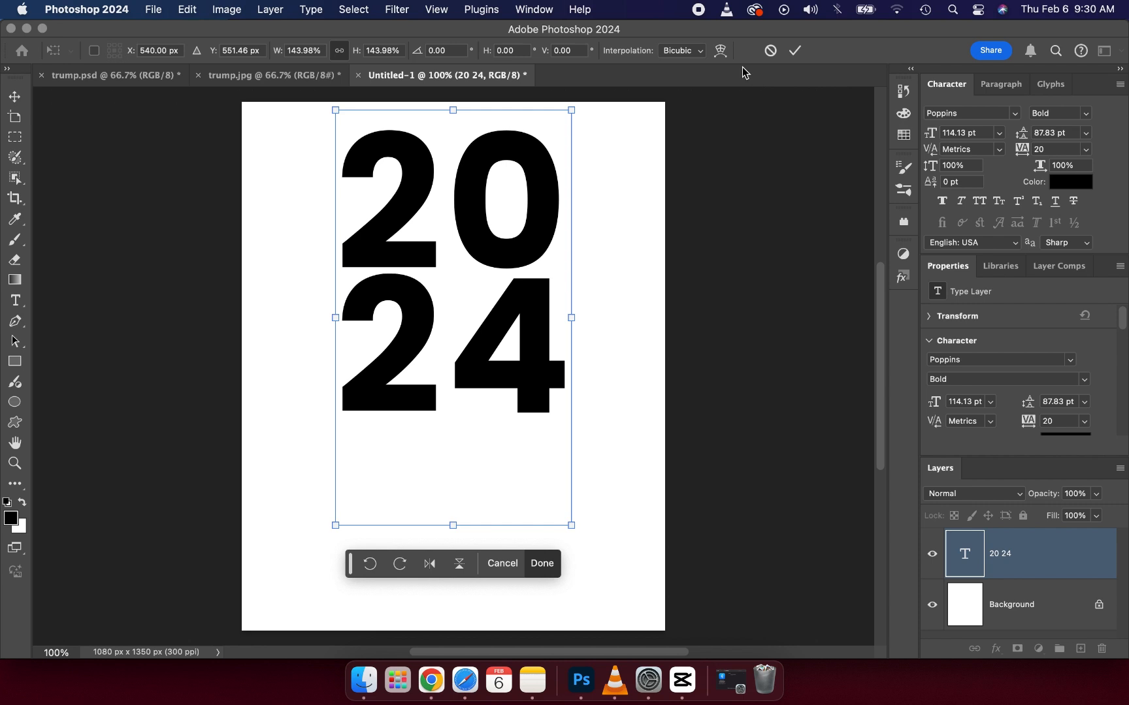
{"action": "left_click", "coordinate": [795, 51]}
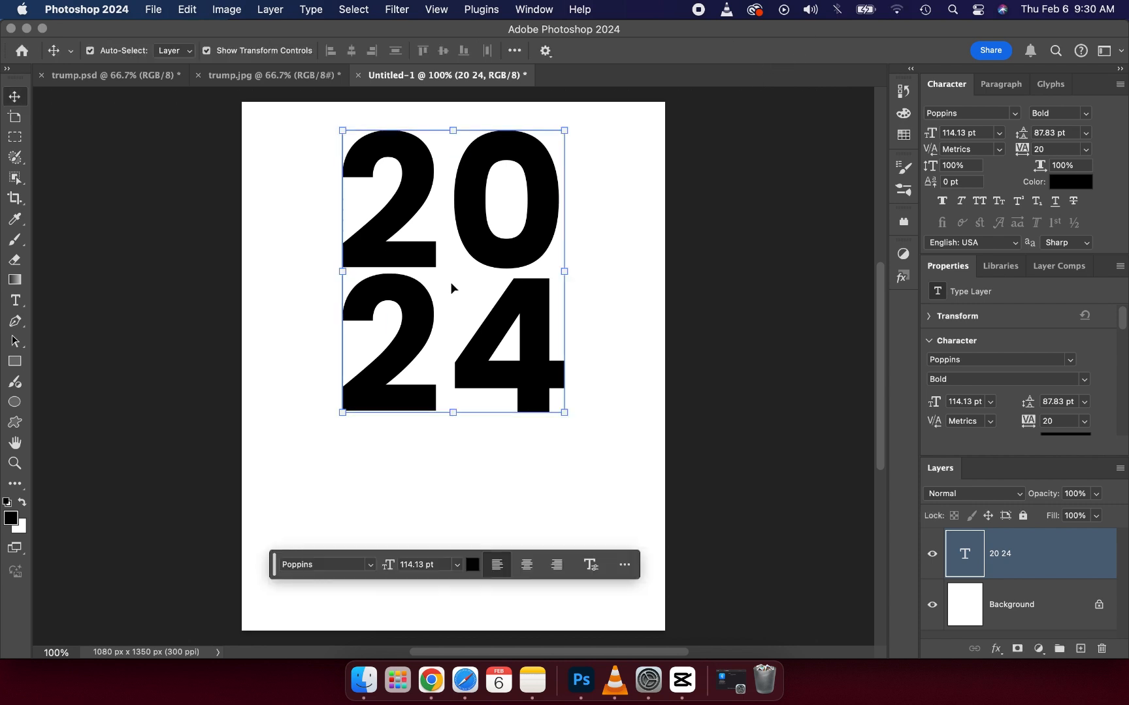
Step: Try stretching the year text's width and height separately with Free Transform, and undo the distortion
{"action": "key", "text": "super+t"}
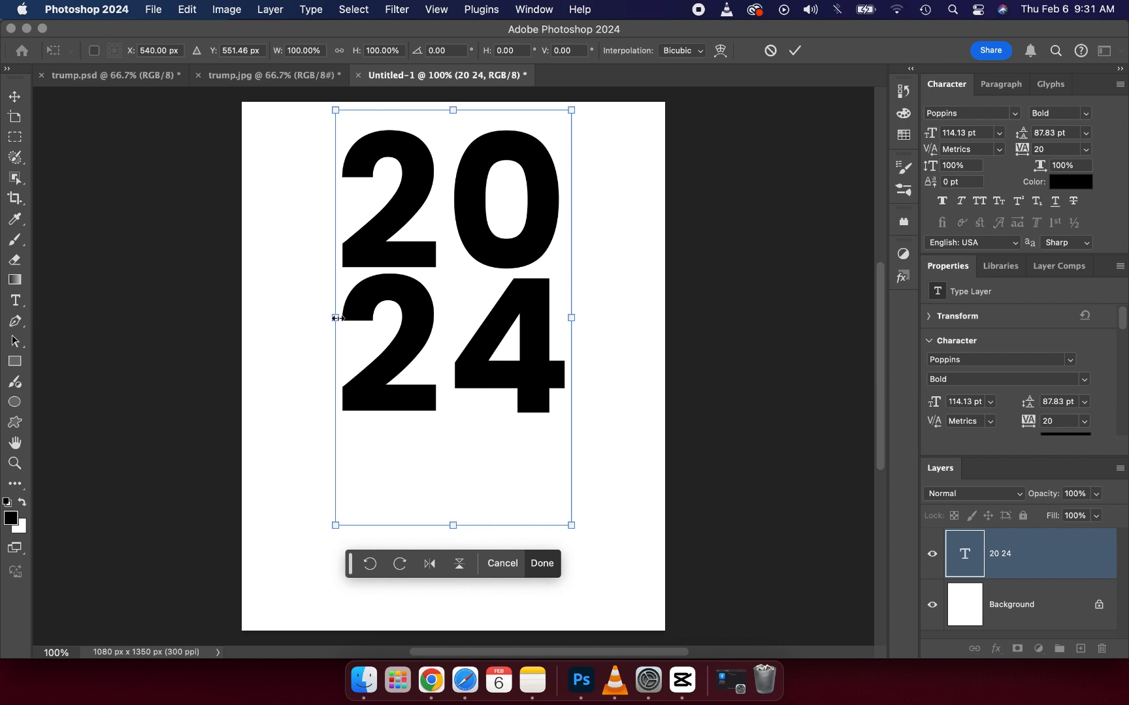
{"action": "left_click_drag", "start_coordinate": [336, 318], "coordinate": [302, 321]}
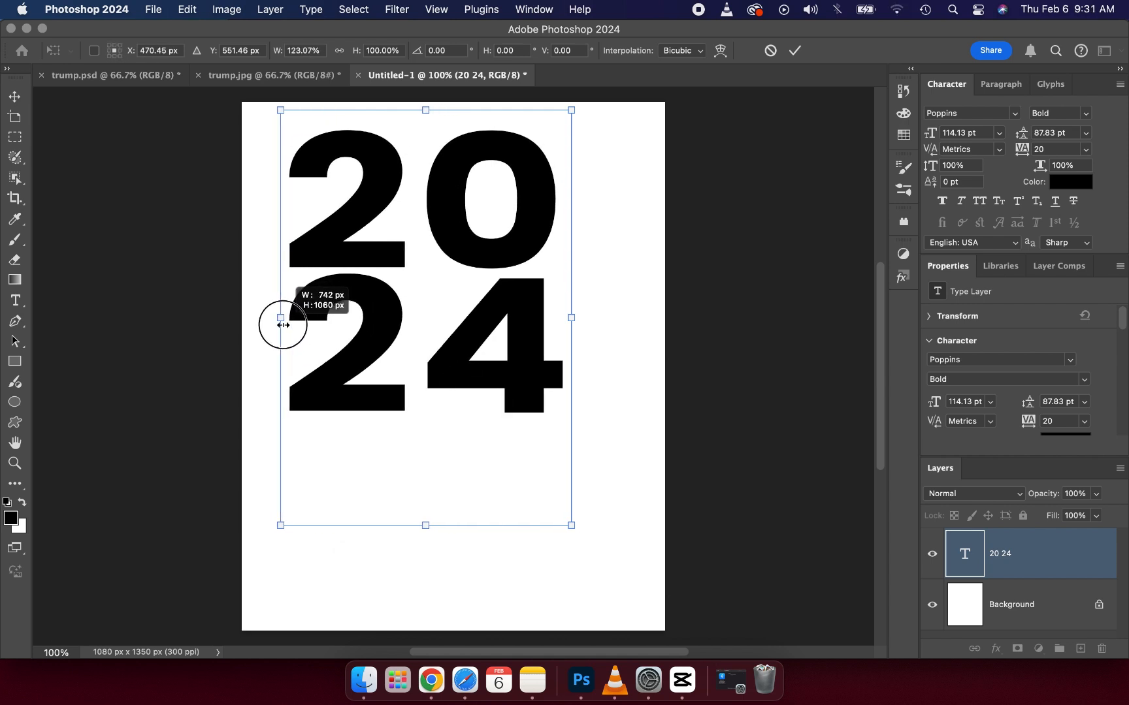
{"action": "left_click_drag", "start_coordinate": [283, 324], "coordinate": [337, 325]}
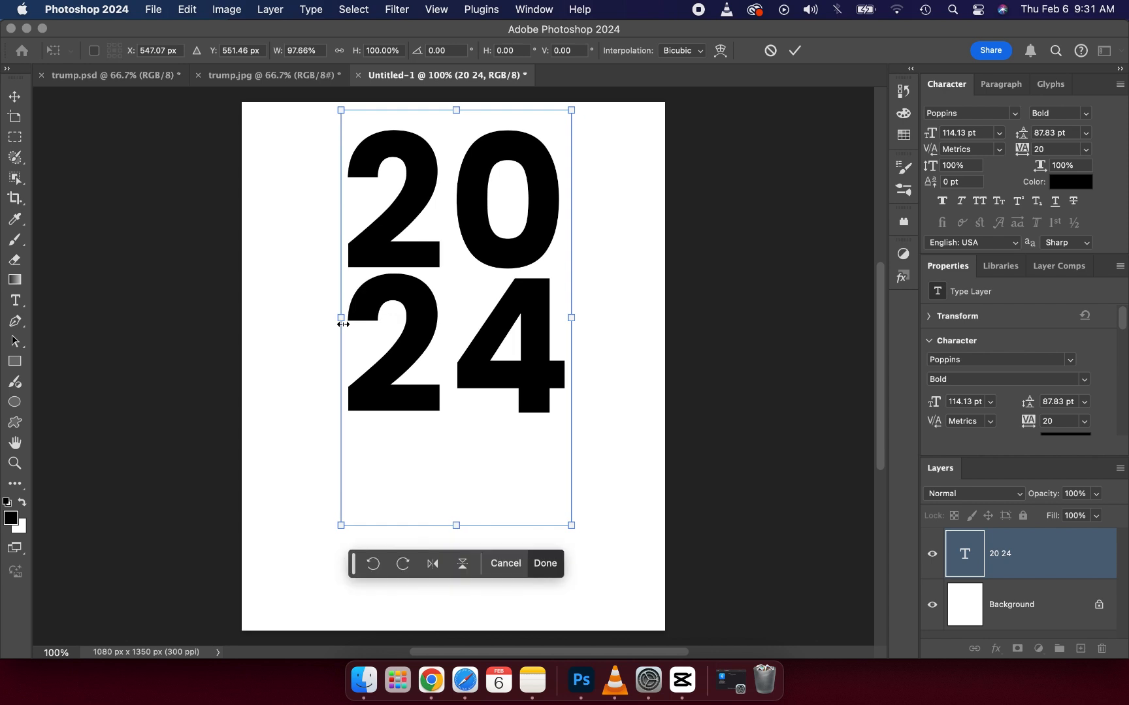
{"action": "left_click_drag", "start_coordinate": [453, 110], "coordinate": [454, 160]}
{"action": "key", "text": "super+z"}
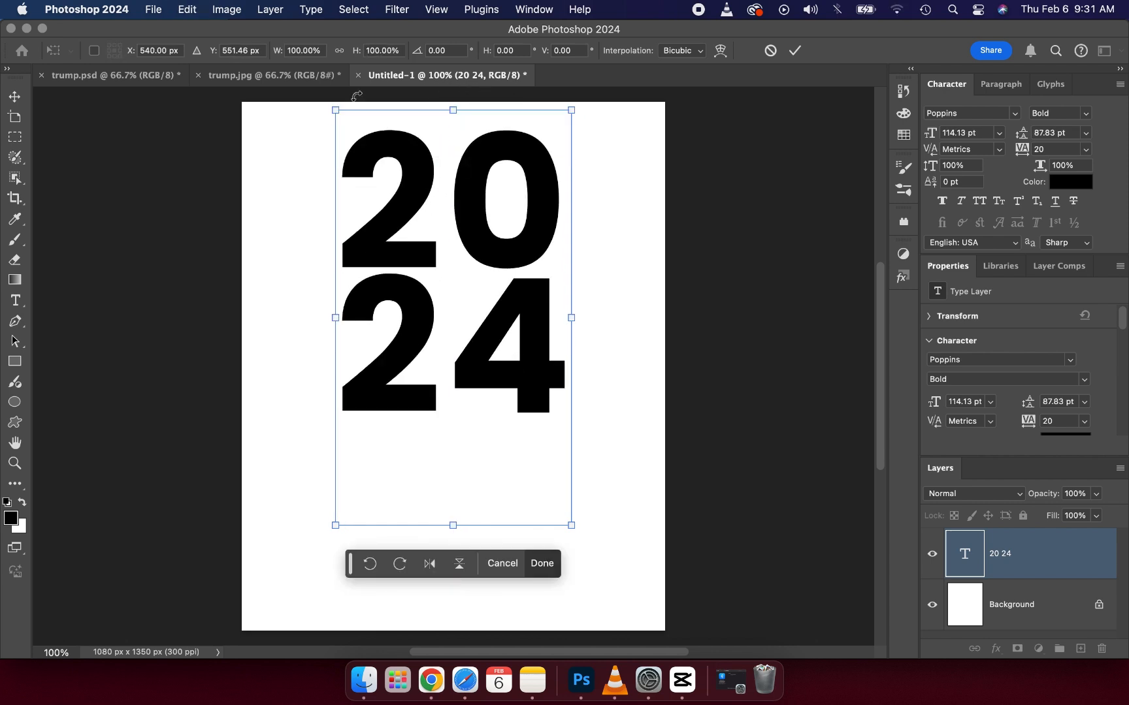
Step: Scale the year text proportionally to 110 pt and widen it alone to about 118% with Free Transform
{"action": "left_click", "coordinate": [339, 50]}
{"action": "mouse_move", "coordinate": [335, 318]}
{"action": "left_mouse_down"}
{"action": "mouse_move", "coordinate": [307, 328]}
{"action": "mouse_move", "coordinate": [345, 317]}
{"action": "left_mouse_up"}
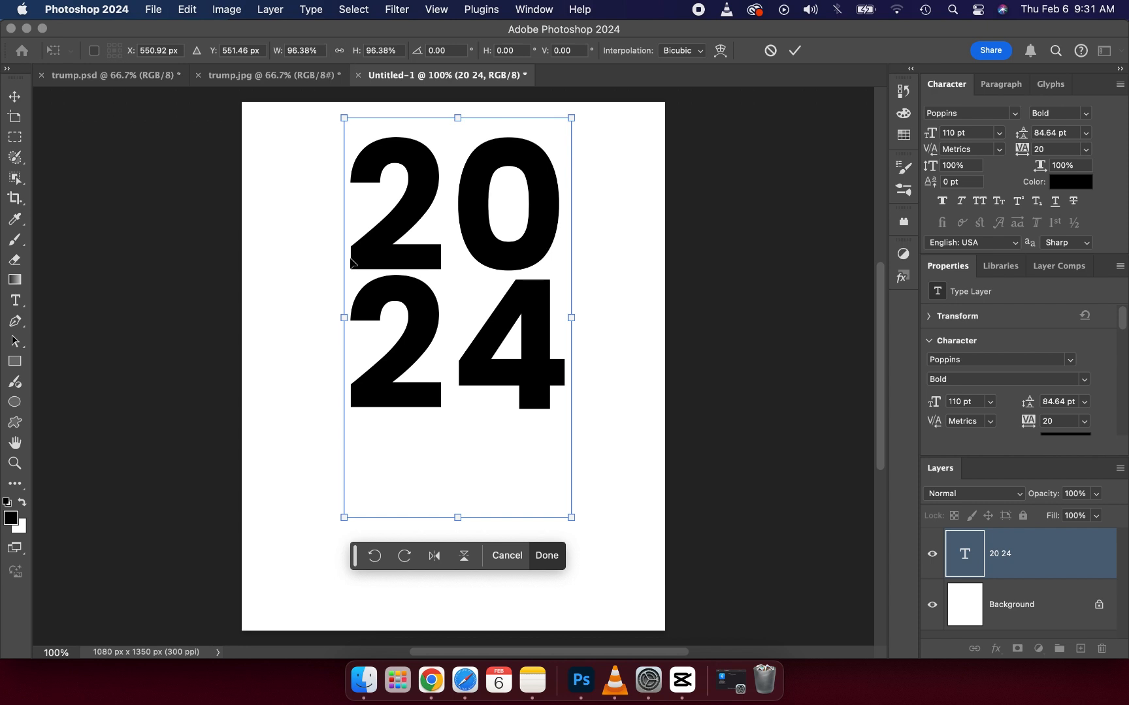
{"action": "left_click_drag", "start_coordinate": [339, 314], "coordinate": [284, 318]}
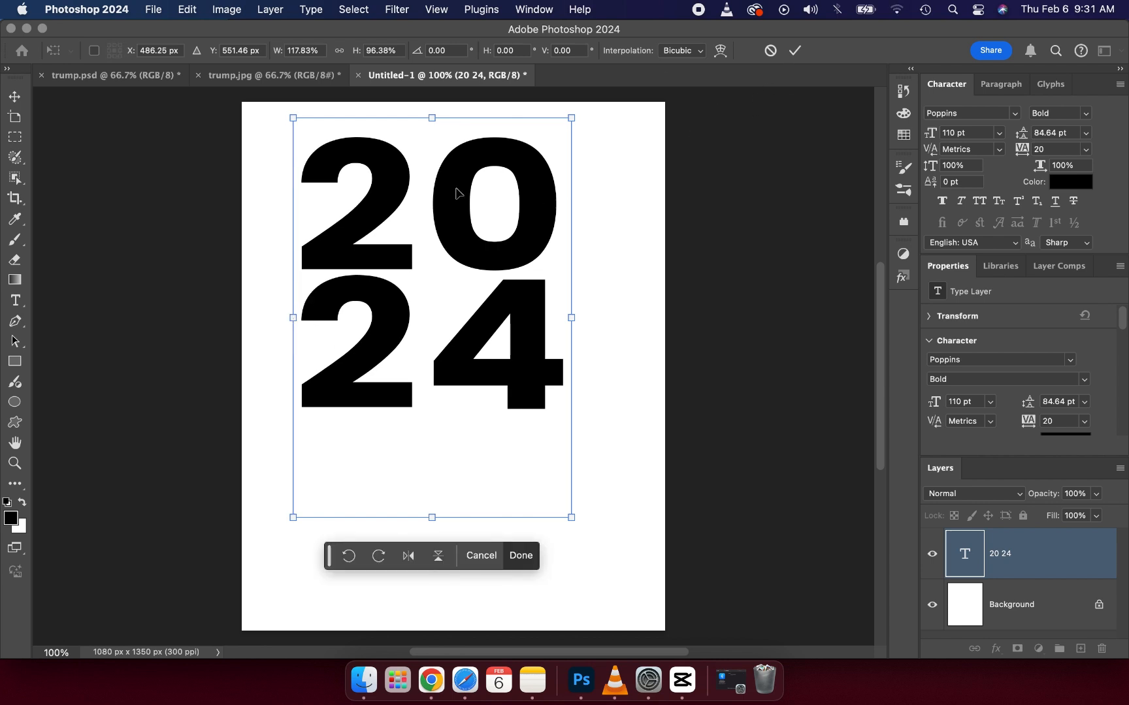
{"action": "left_click", "coordinate": [790, 52]}
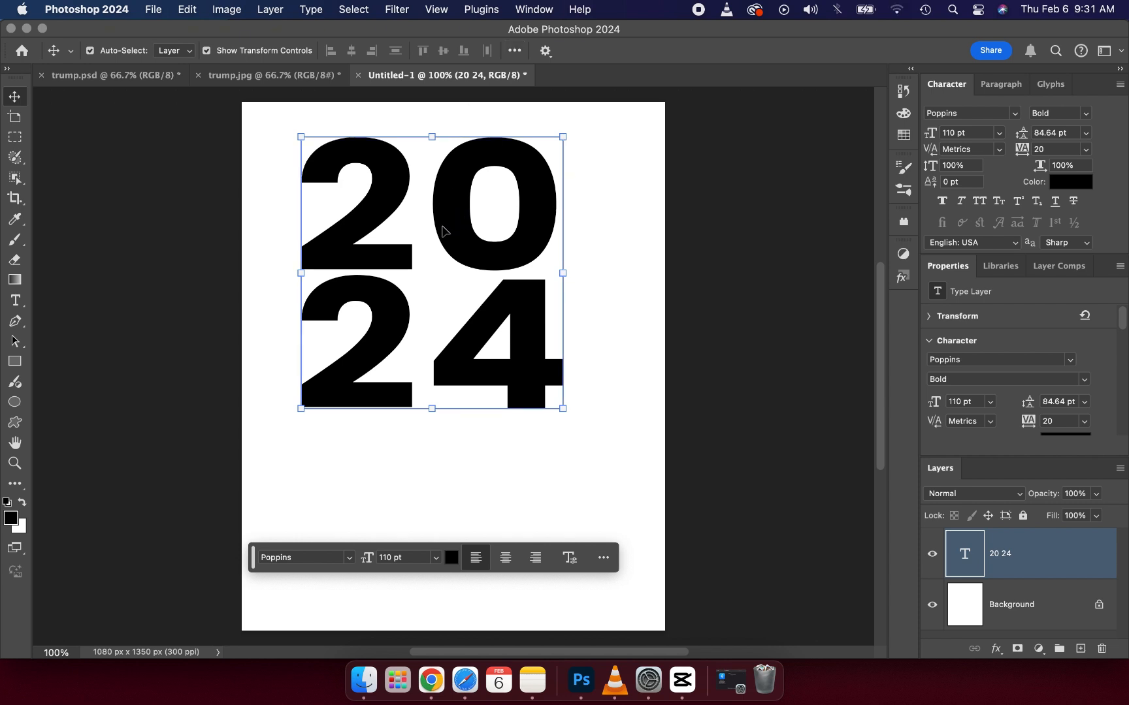
Step: Align the year text to the canvas's horizontal centre and move it slightly lower, leaving no layer selected
{"action": "left_click", "coordinate": [516, 55]}
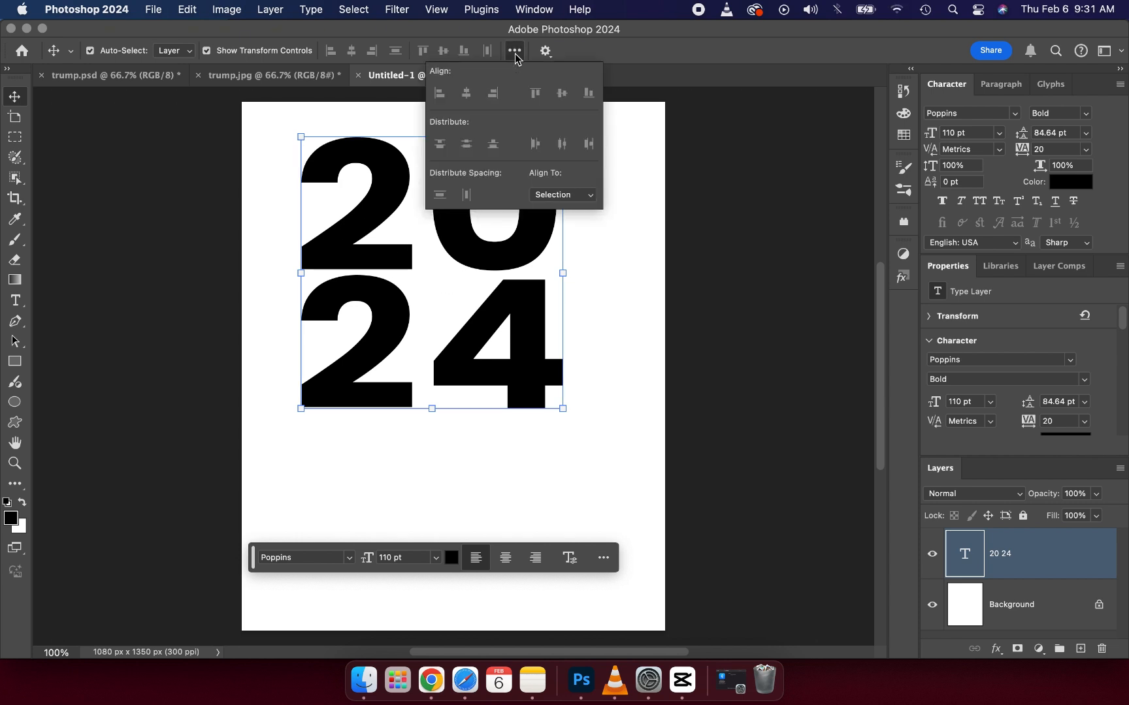
{"action": "left_click", "coordinate": [567, 195]}
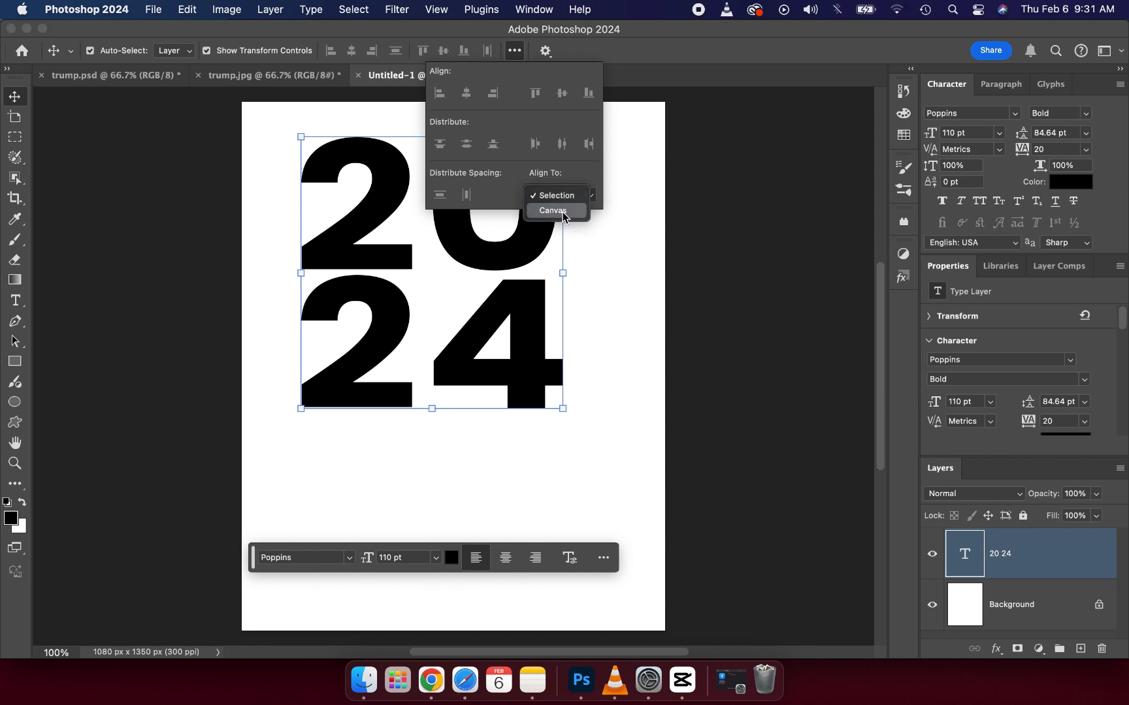
{"action": "left_click", "coordinate": [564, 210]}
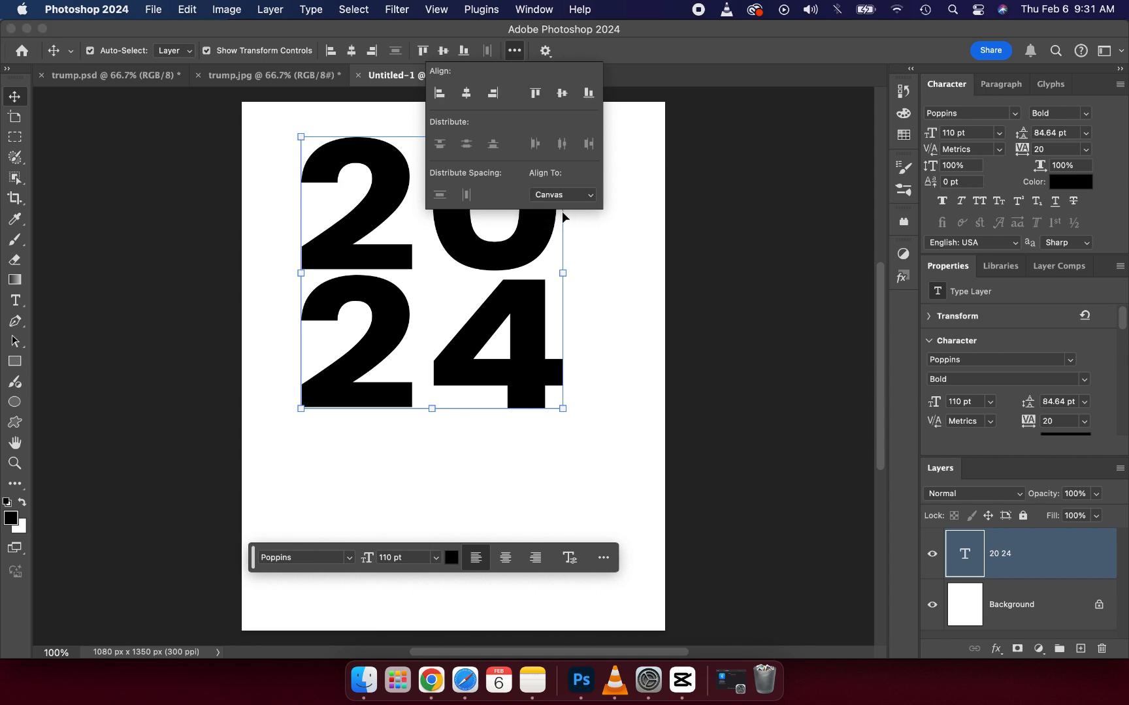
{"action": "left_click", "coordinate": [328, 105]}
{"action": "left_click", "coordinate": [340, 156]}
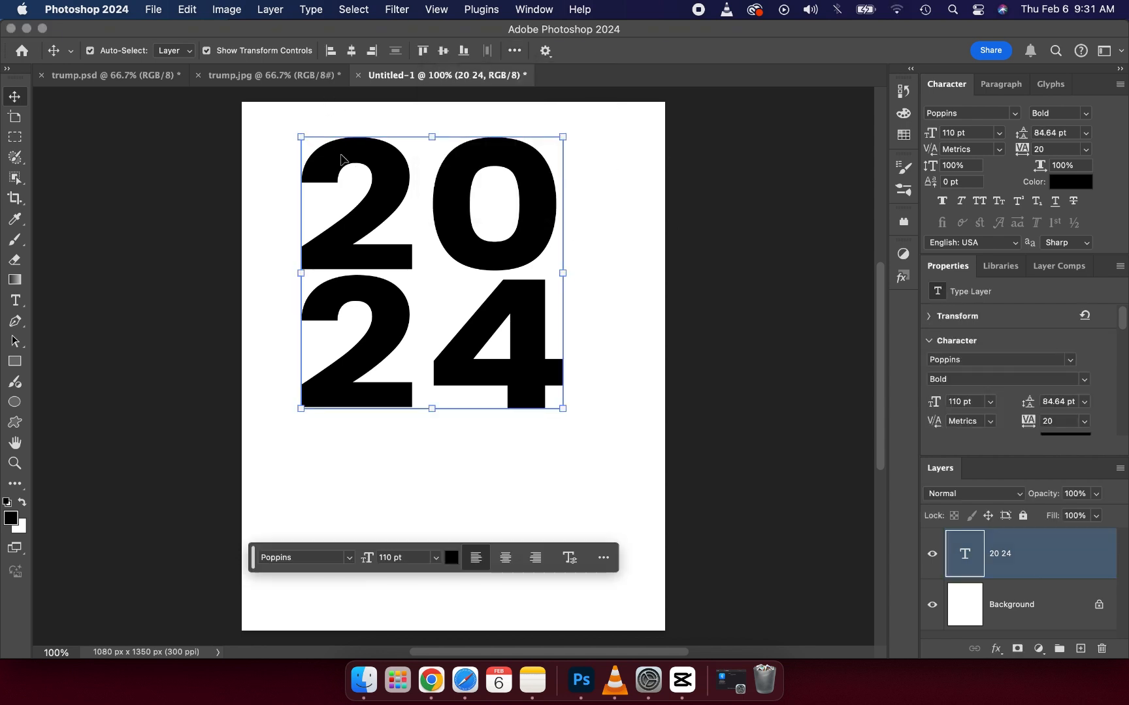
{"action": "left_click", "coordinate": [352, 52]}
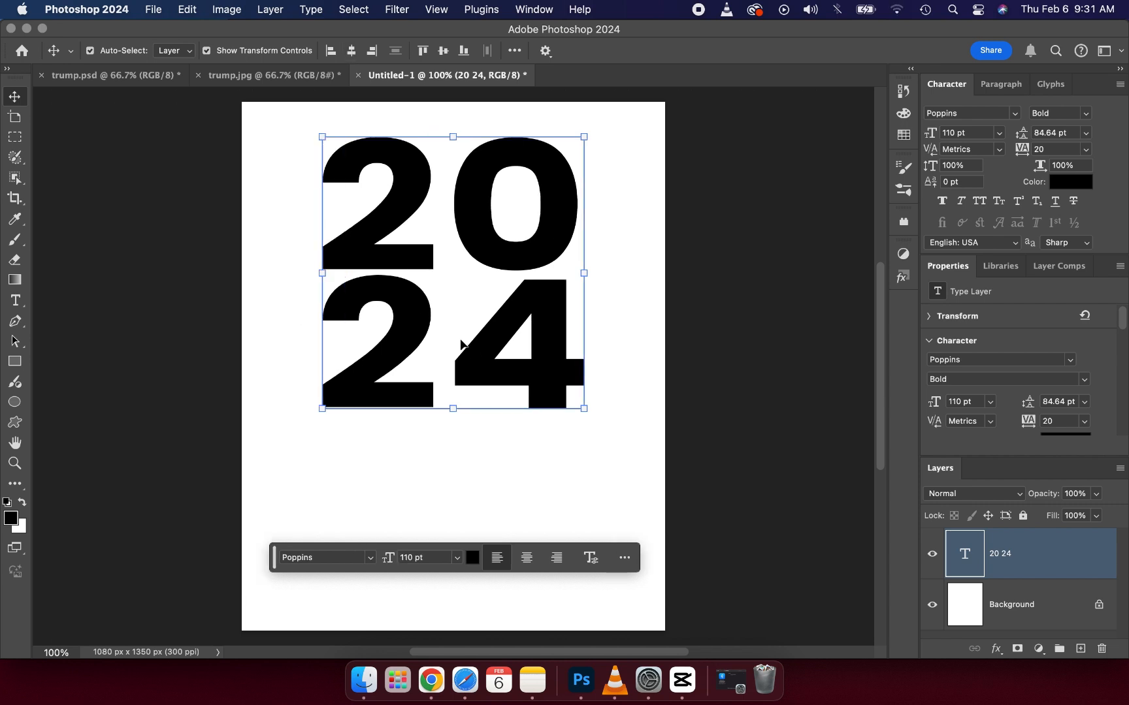
{"action": "left_click_drag", "start_coordinate": [492, 346], "coordinate": [493, 375]}
{"action": "left_click", "coordinate": [198, 304]}
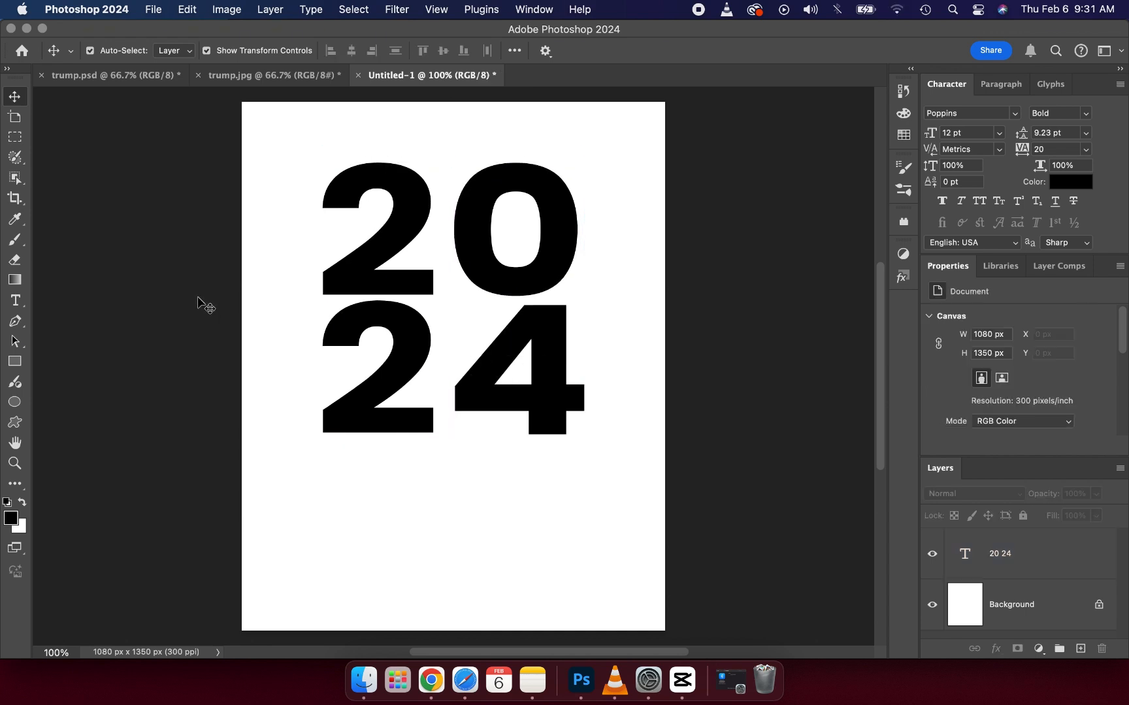
Step: Check the trump.jpg reference poster and place the portrait photo from the trump folder into the untitled poster document
{"action": "left_click", "coordinate": [265, 75]}
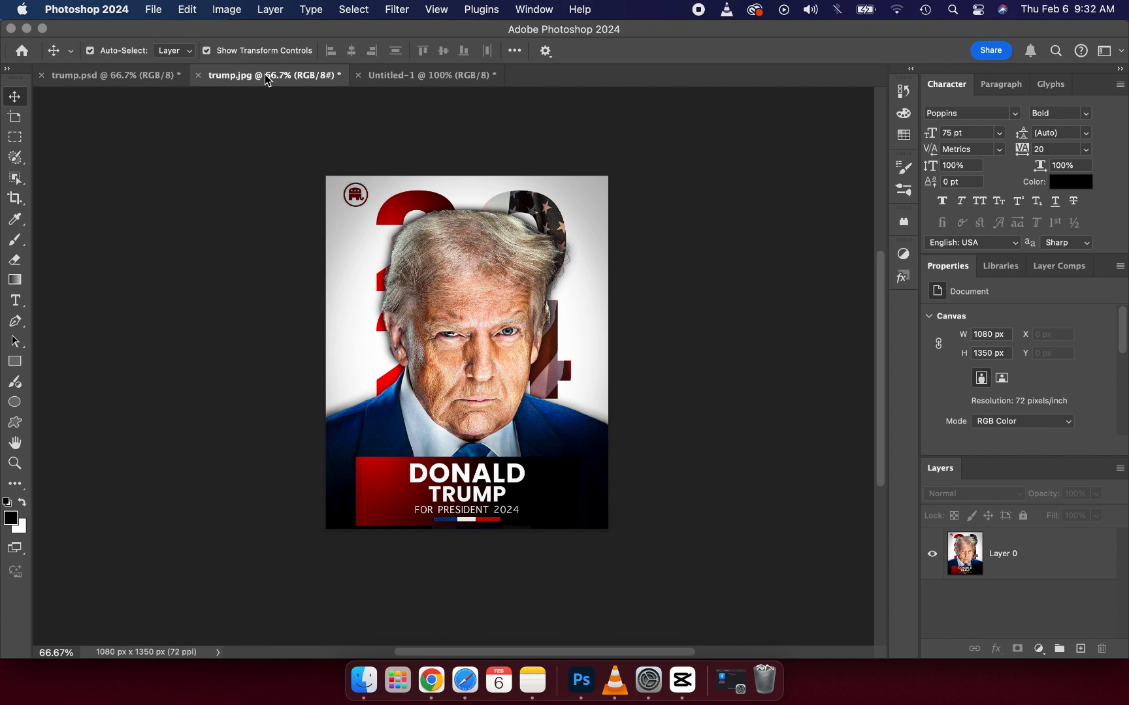
{"action": "left_click", "coordinate": [396, 75]}
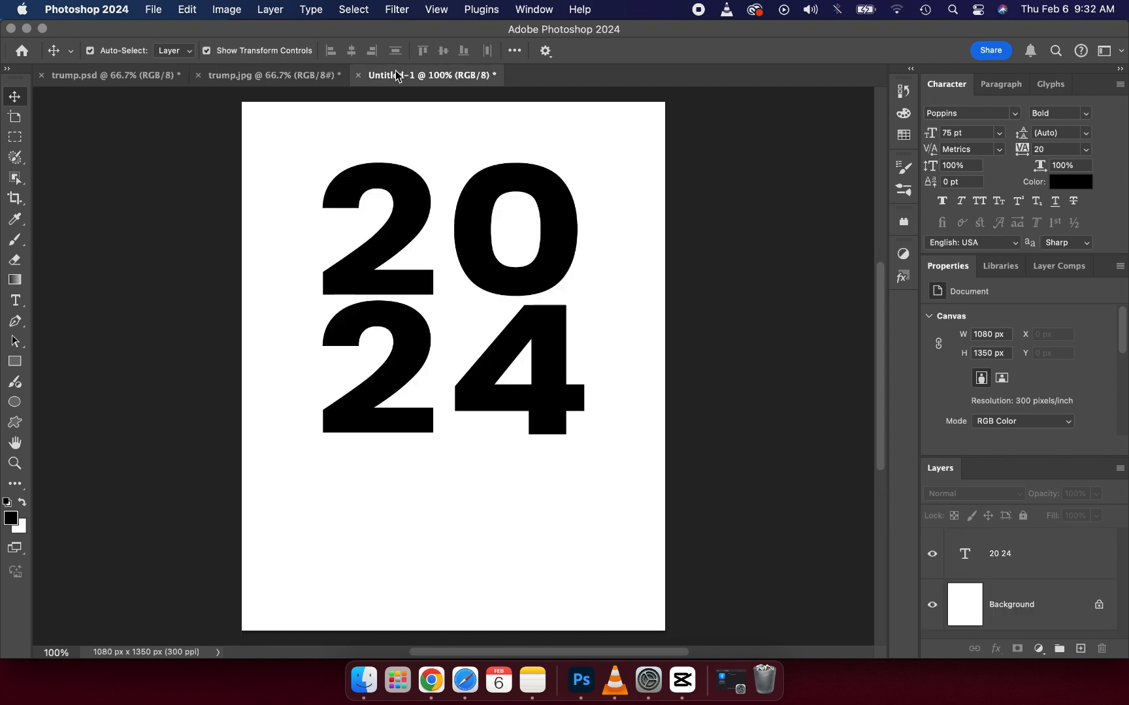
{"action": "left_click", "coordinate": [376, 667]}
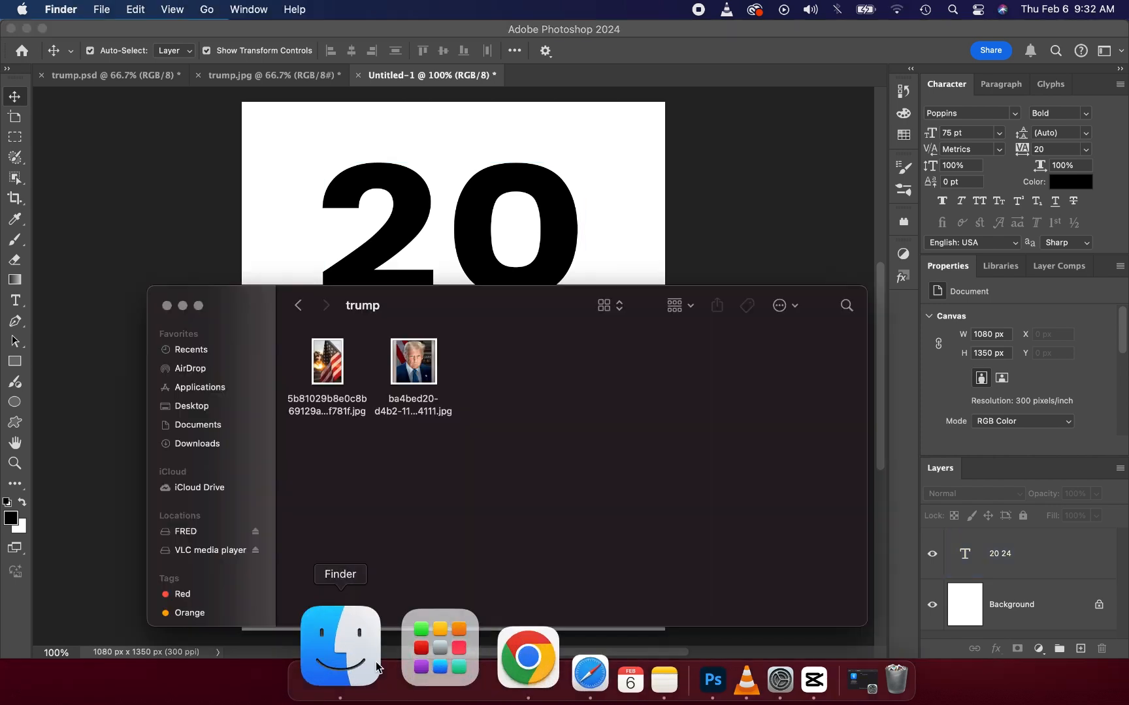
{"action": "left_click", "coordinate": [423, 375]}
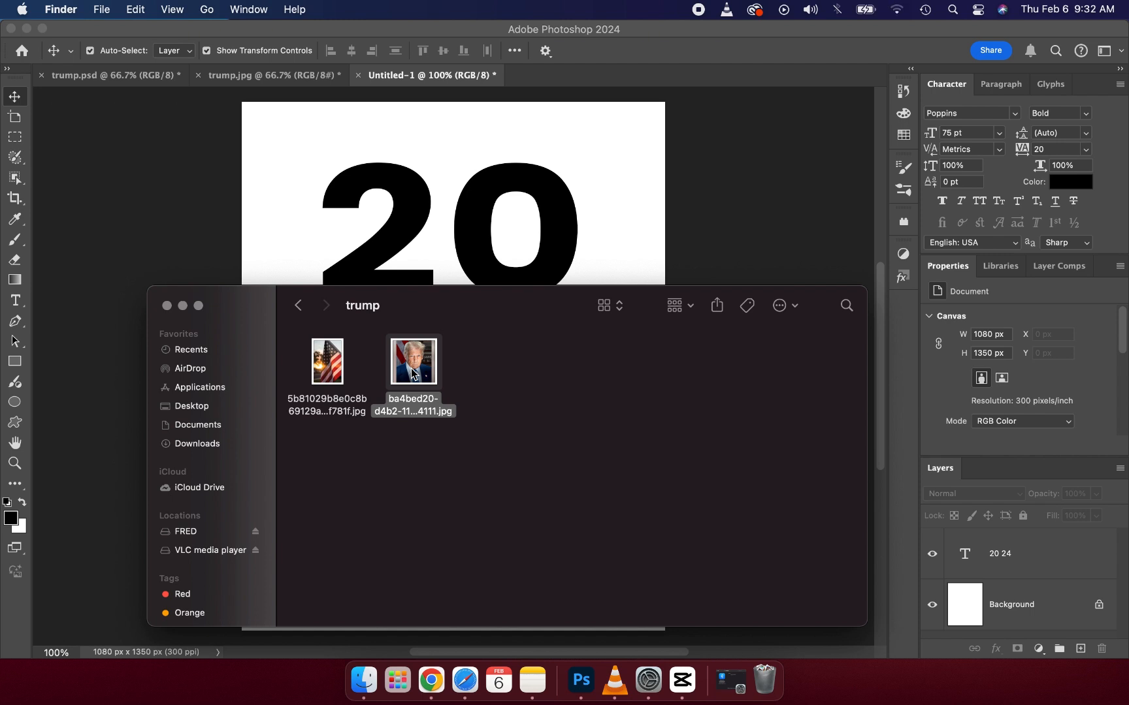
{"action": "left_click_drag", "start_coordinate": [412, 374], "coordinate": [433, 222]}
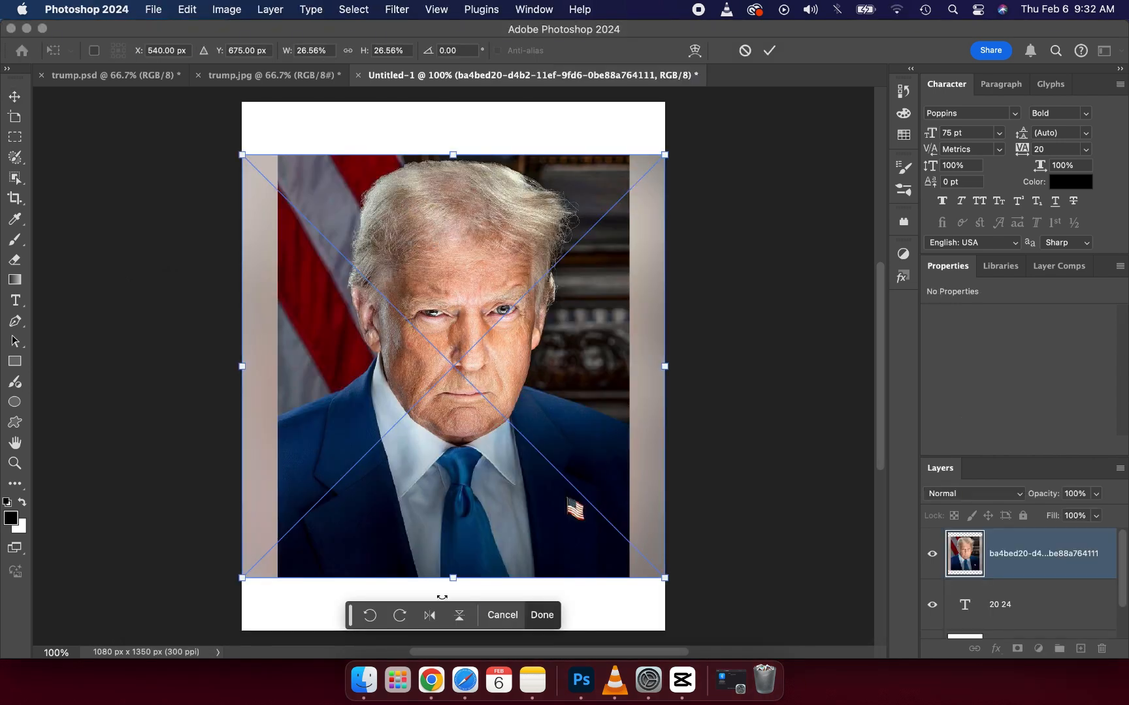
Step: Enlarge the placed portrait proportionally to about 32.25%, centred at X 540 px and about Y 791 px
{"action": "left_click_drag", "start_coordinate": [452, 578], "coordinate": [459, 639]}
{"action": "key", "text": "super+z"}
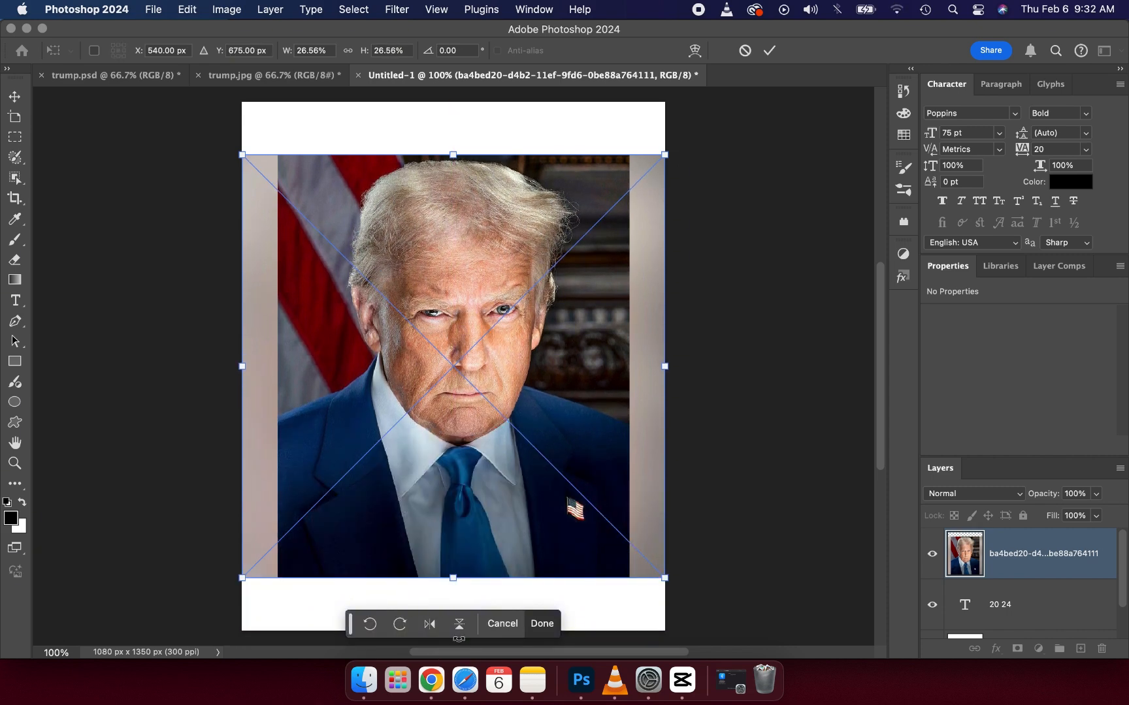
{"action": "left_click", "coordinate": [349, 51]}
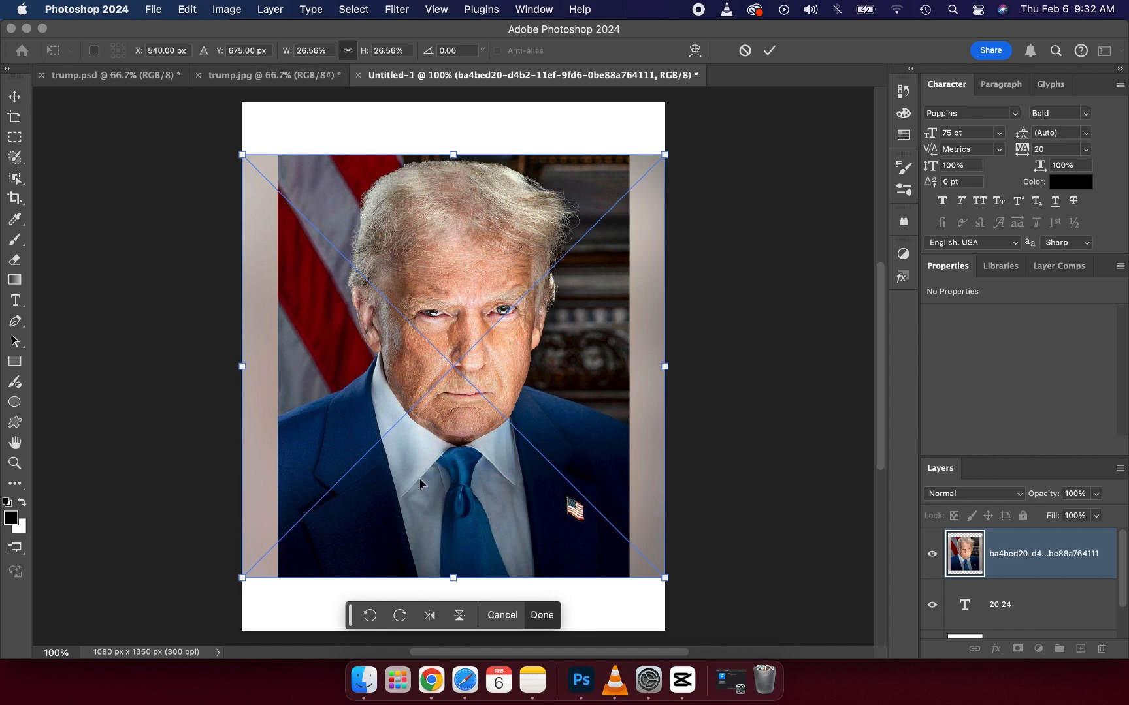
{"action": "left_click_drag", "start_coordinate": [452, 577], "coordinate": [426, 637]}
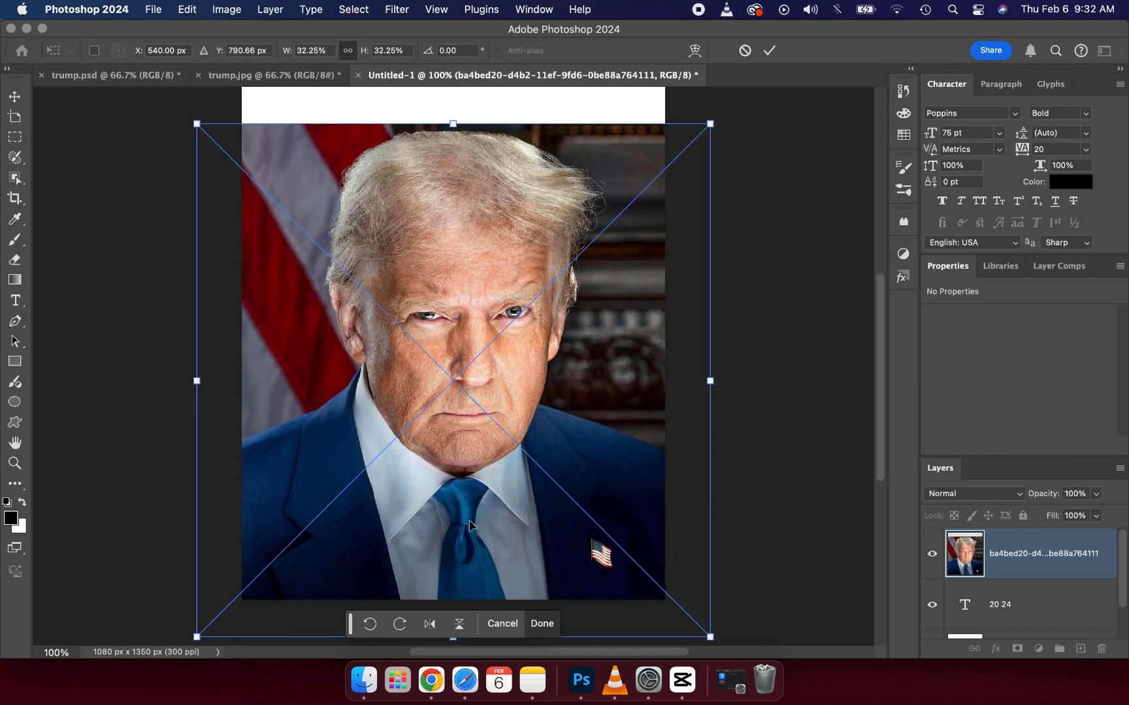
{"action": "left_click", "coordinate": [770, 50]}
Step: Compare with the trump.jpg reference poster and rasterize the portrait layer in the untitled document
{"action": "left_click", "coordinate": [267, 65]}
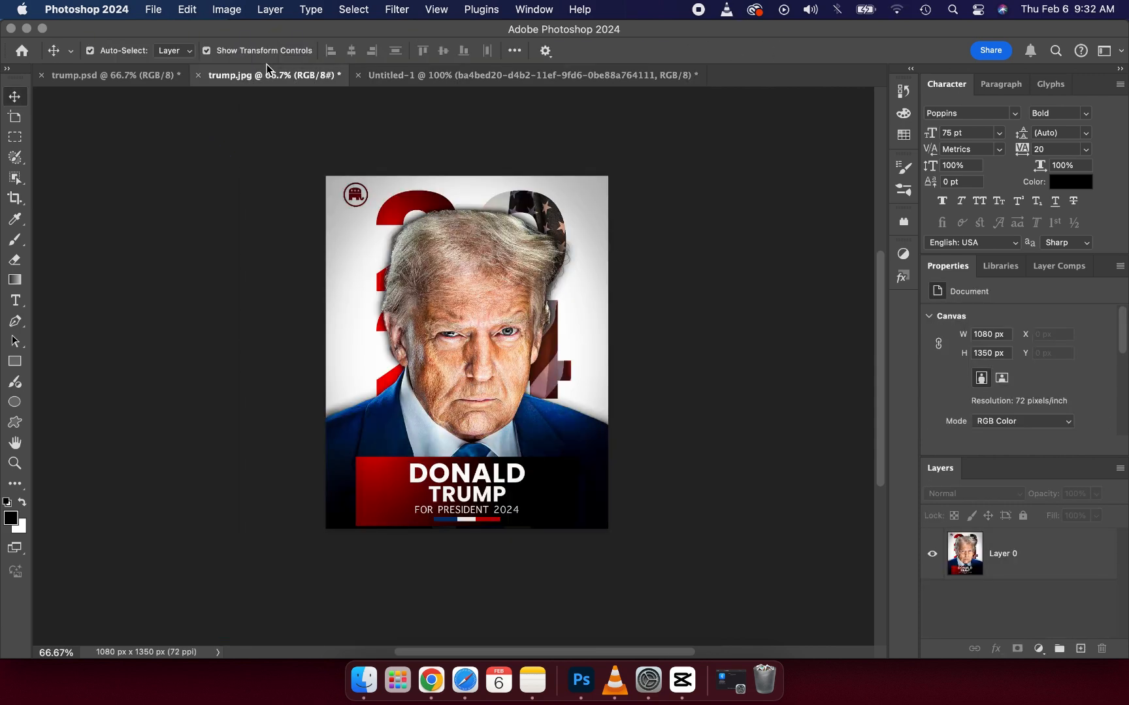
{"action": "left_click", "coordinate": [420, 75]}
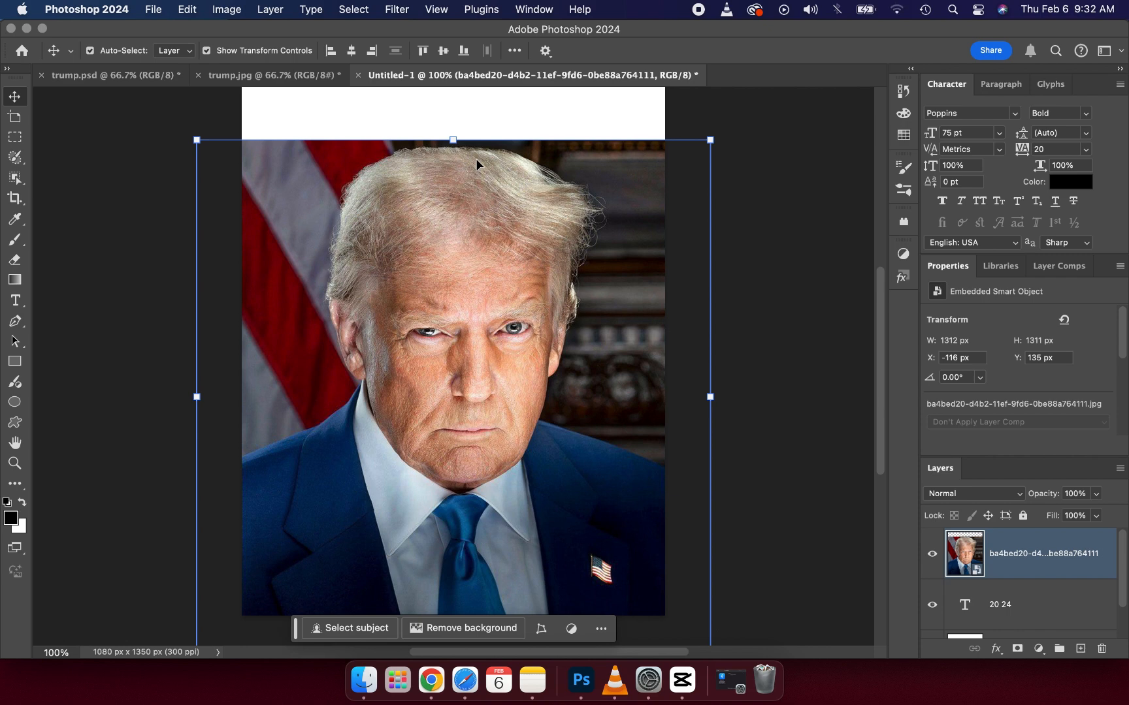
{"action": "right_click", "coordinate": [1024, 562]}
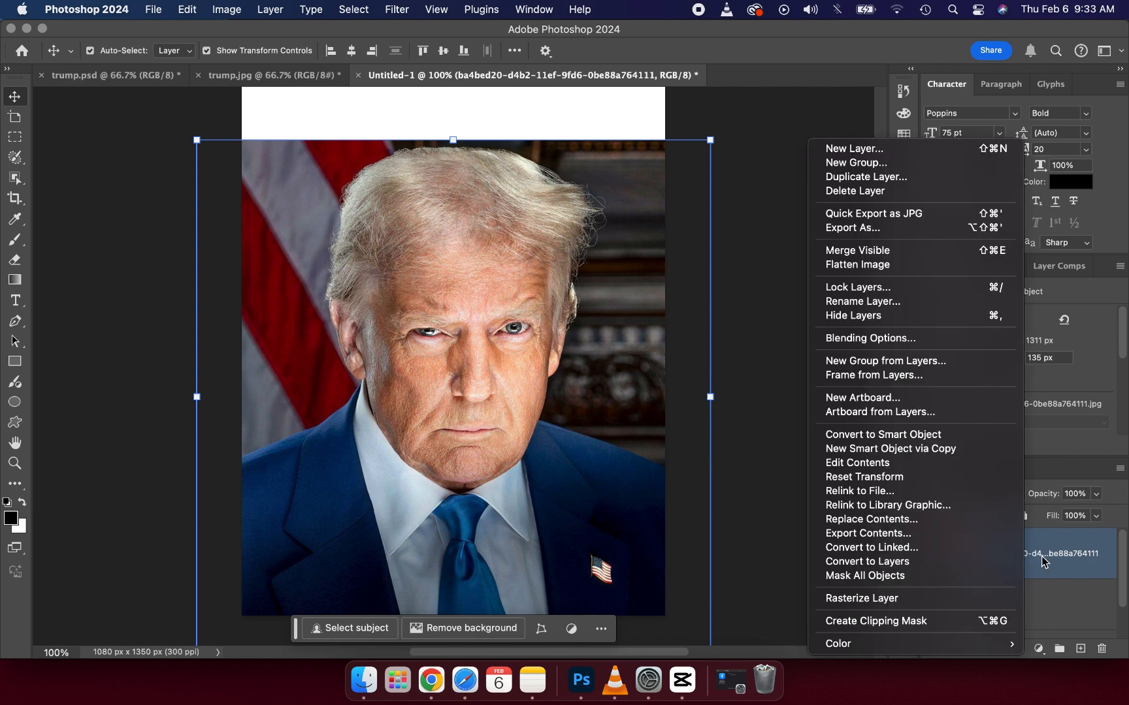
{"action": "left_click", "coordinate": [913, 598]}
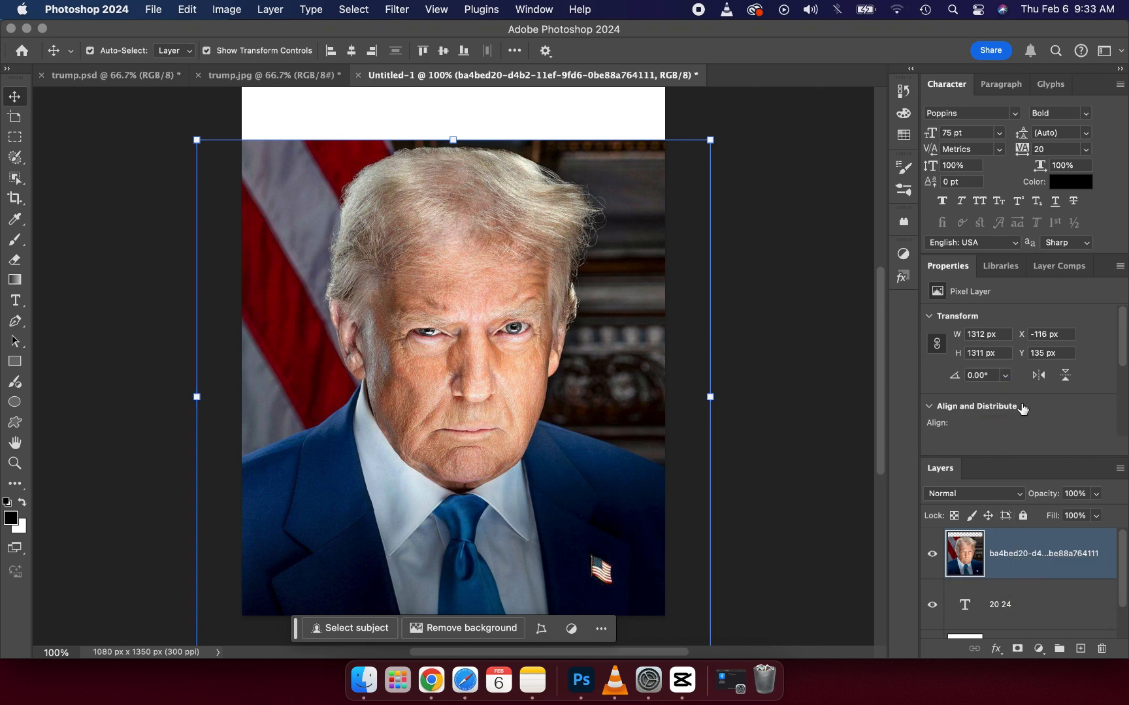
Step: Remove the portrait's background with the Remove Background quick action and deselect the layer
{"action": "scroll", "coordinate": [1023, 415], "scroll_direction": "down", "scroll_amount": 2}
{"action": "scroll", "coordinate": [1022, 416], "scroll_direction": "down", "scroll_amount": 1}
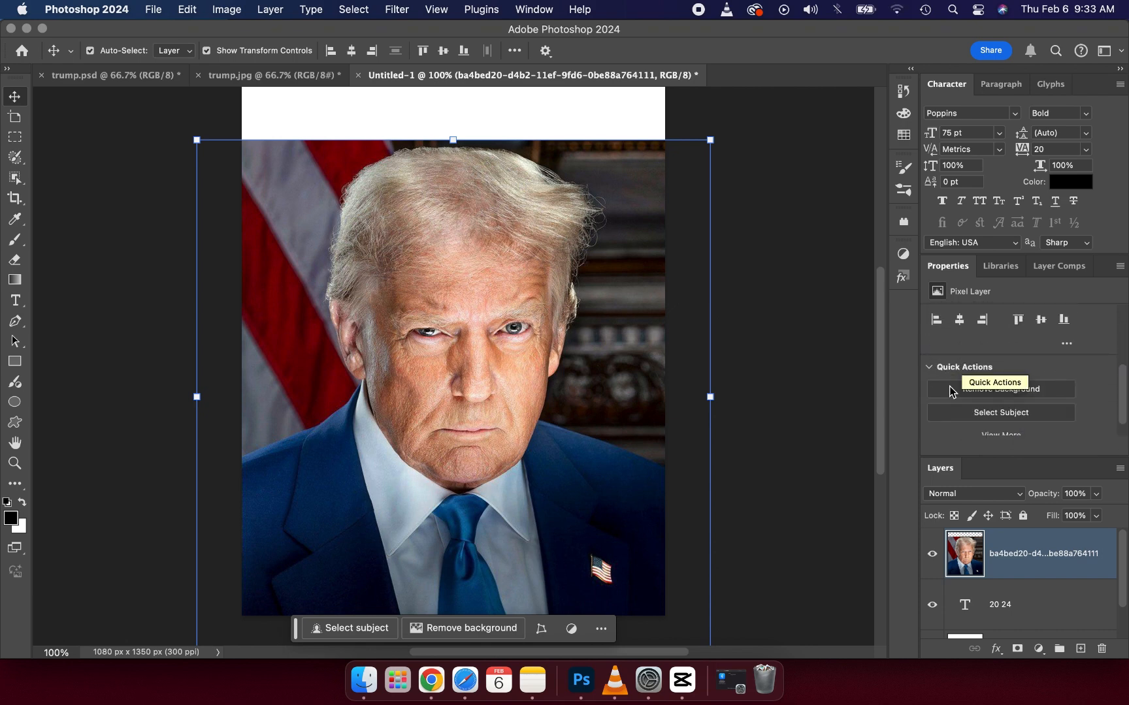
{"action": "left_click", "coordinate": [972, 393]}
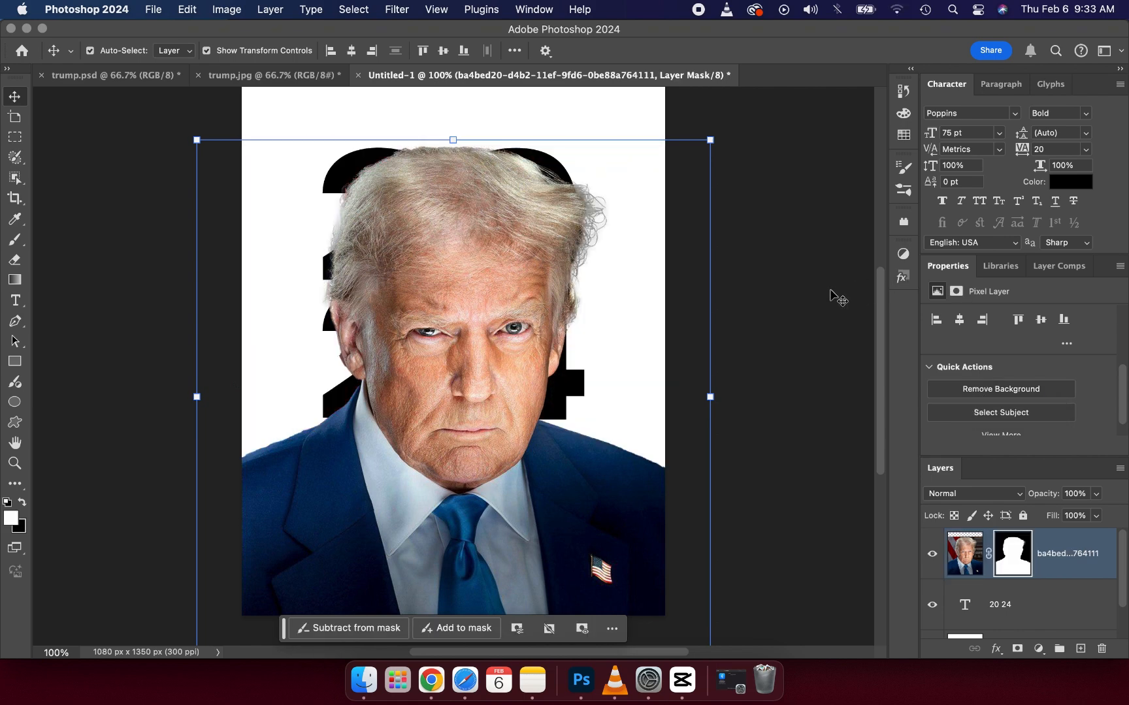
{"action": "left_click", "coordinate": [821, 310]}
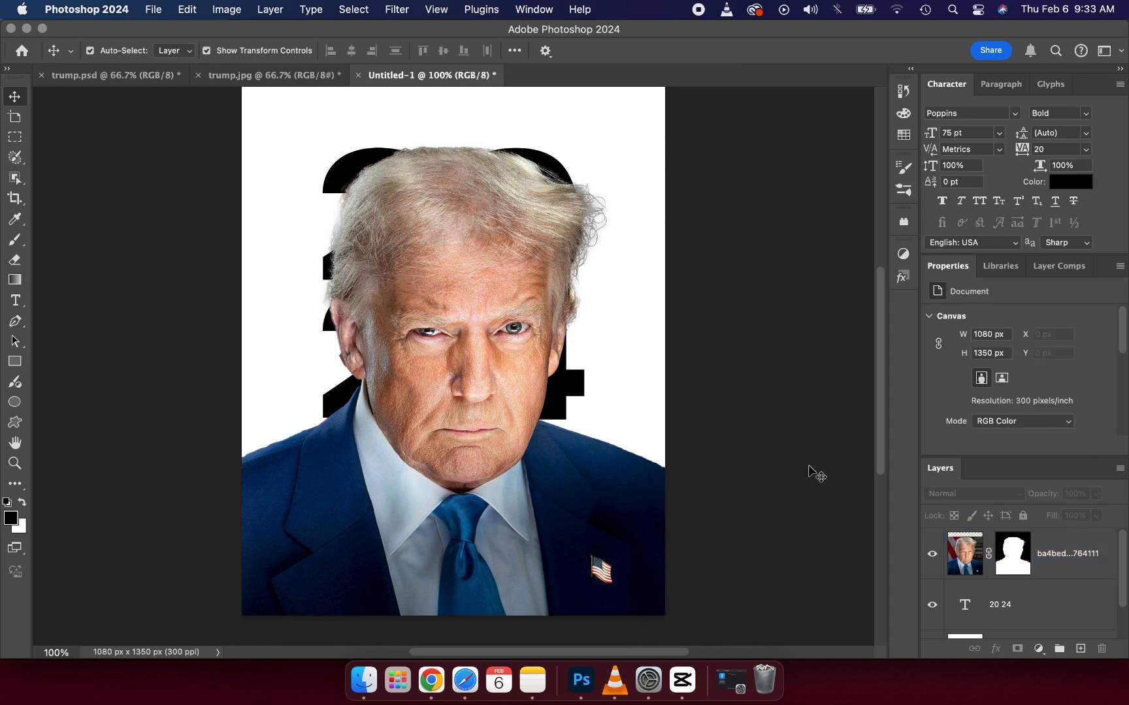
Step: Compare with the reference poster and enlarge the year text proportionally to about 127 pt, centred at X 540 px and about Y 608 px
{"action": "left_click", "coordinate": [289, 66]}
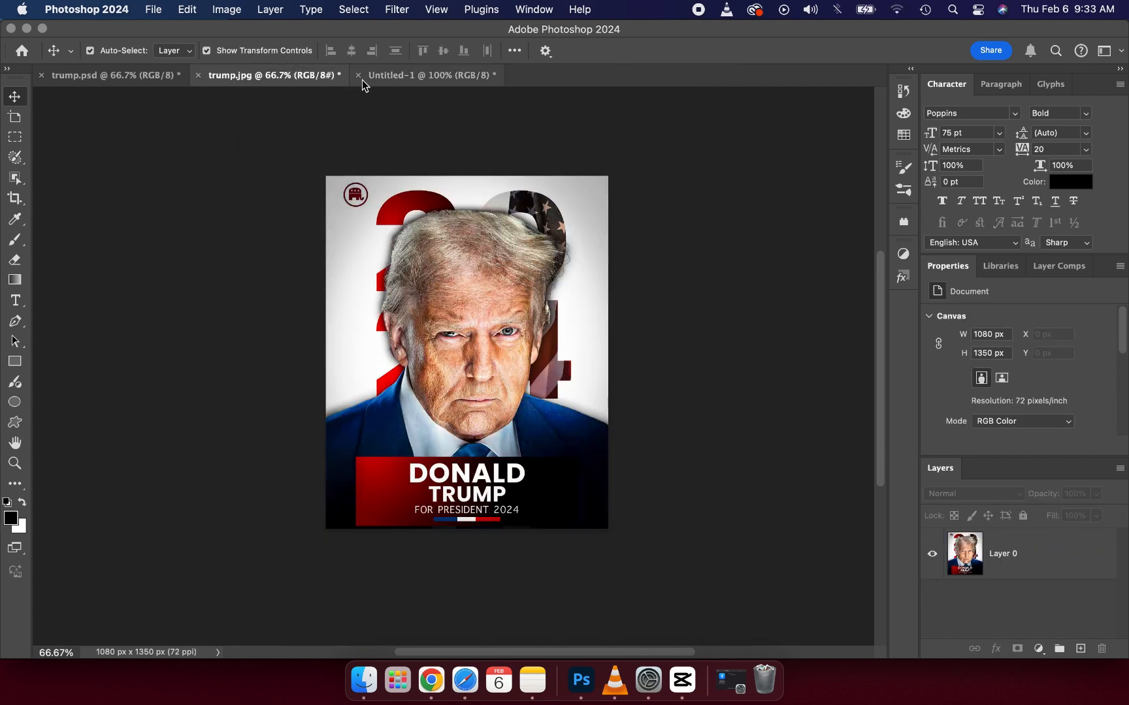
{"action": "left_click", "coordinate": [390, 76]}
{"action": "left_click", "coordinate": [538, 168]}
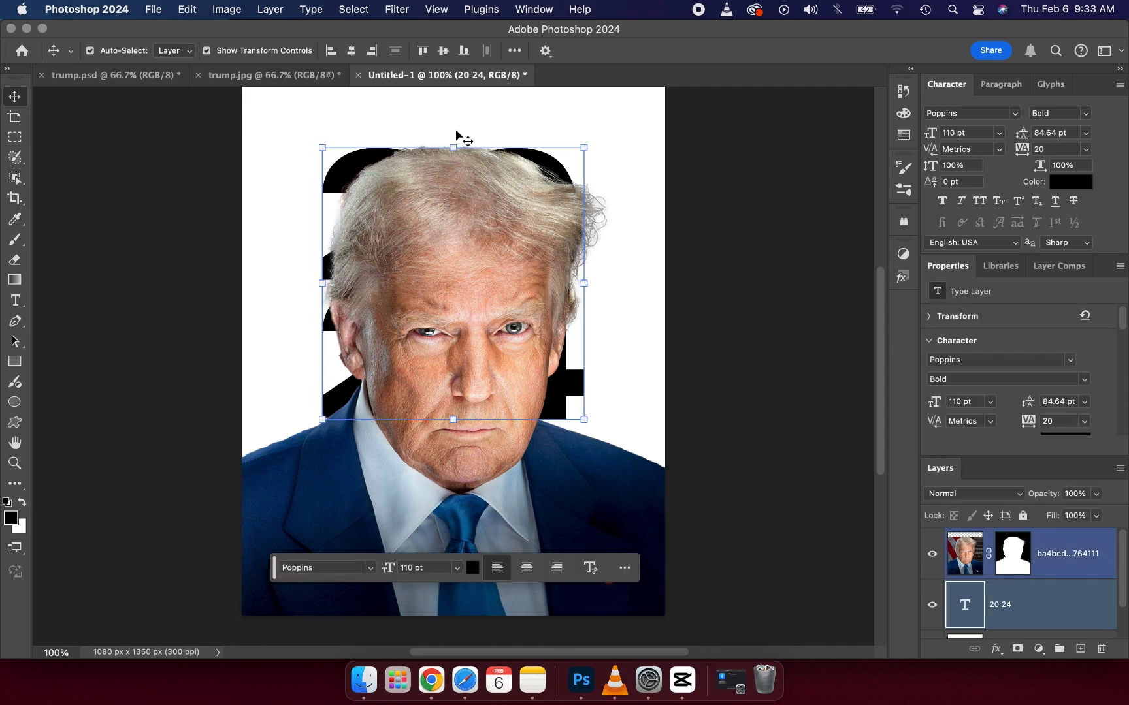
{"action": "left_click_drag", "start_coordinate": [451, 144], "coordinate": [465, 64]}
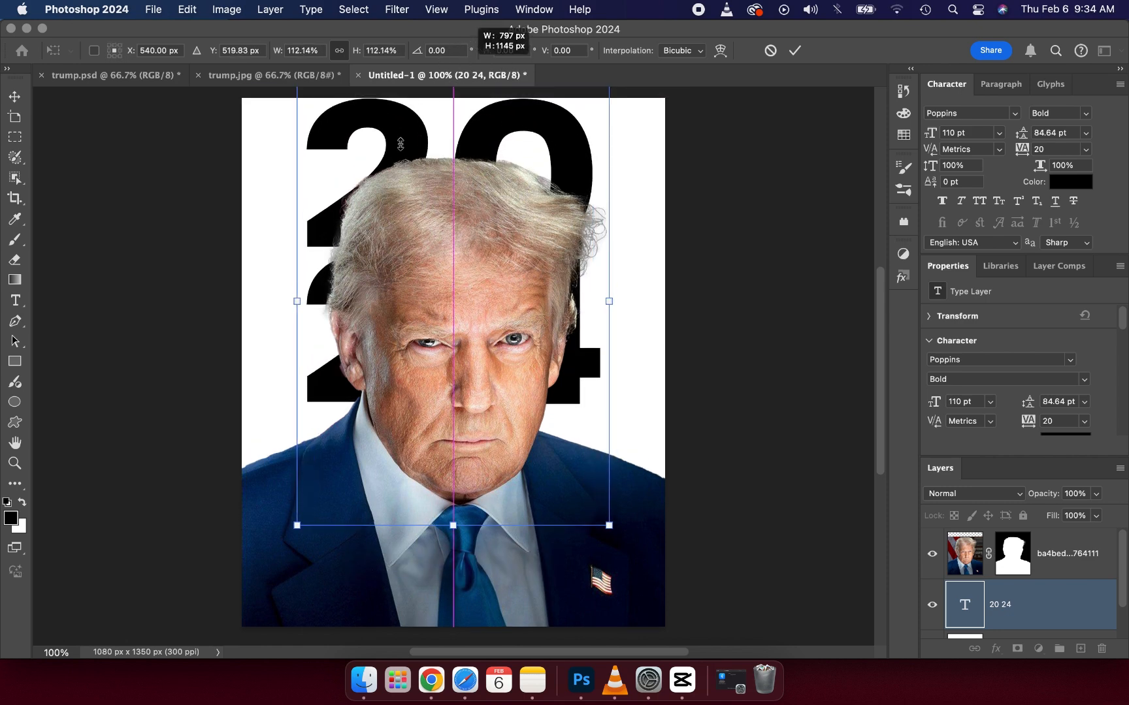
{"action": "left_click_drag", "start_coordinate": [397, 151], "coordinate": [397, 181]}
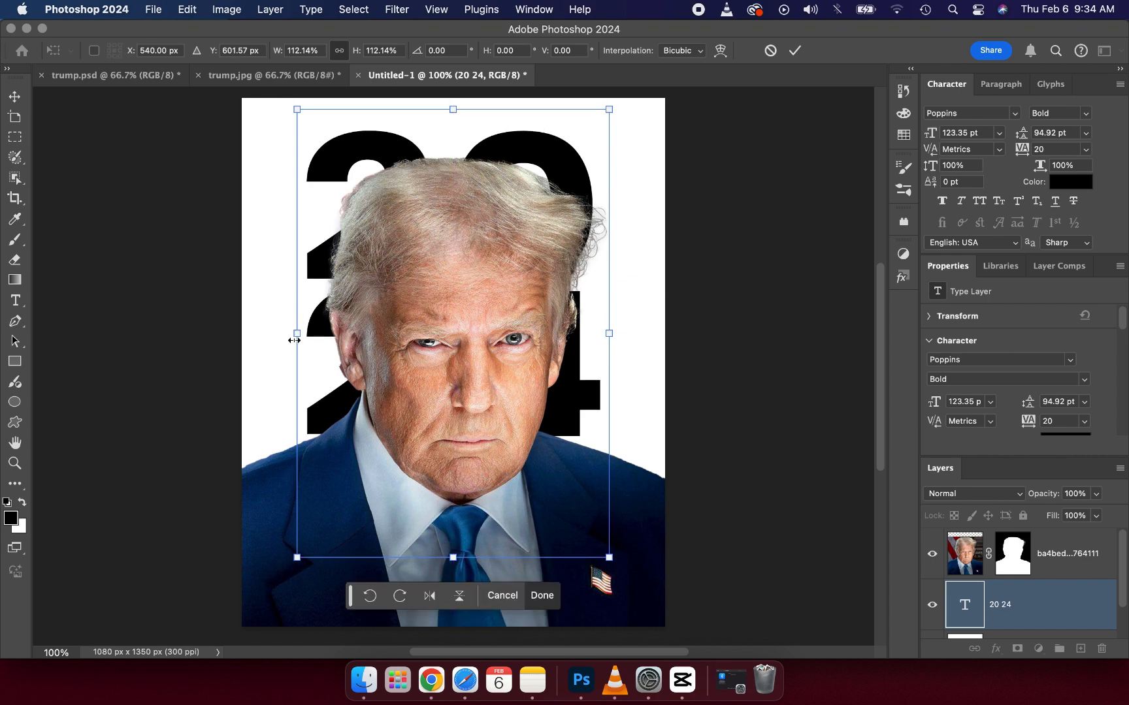
{"action": "left_click_drag", "start_coordinate": [294, 340], "coordinate": [331, 330]}
{"action": "left_click_drag", "start_coordinate": [330, 331], "coordinate": [330, 331]}
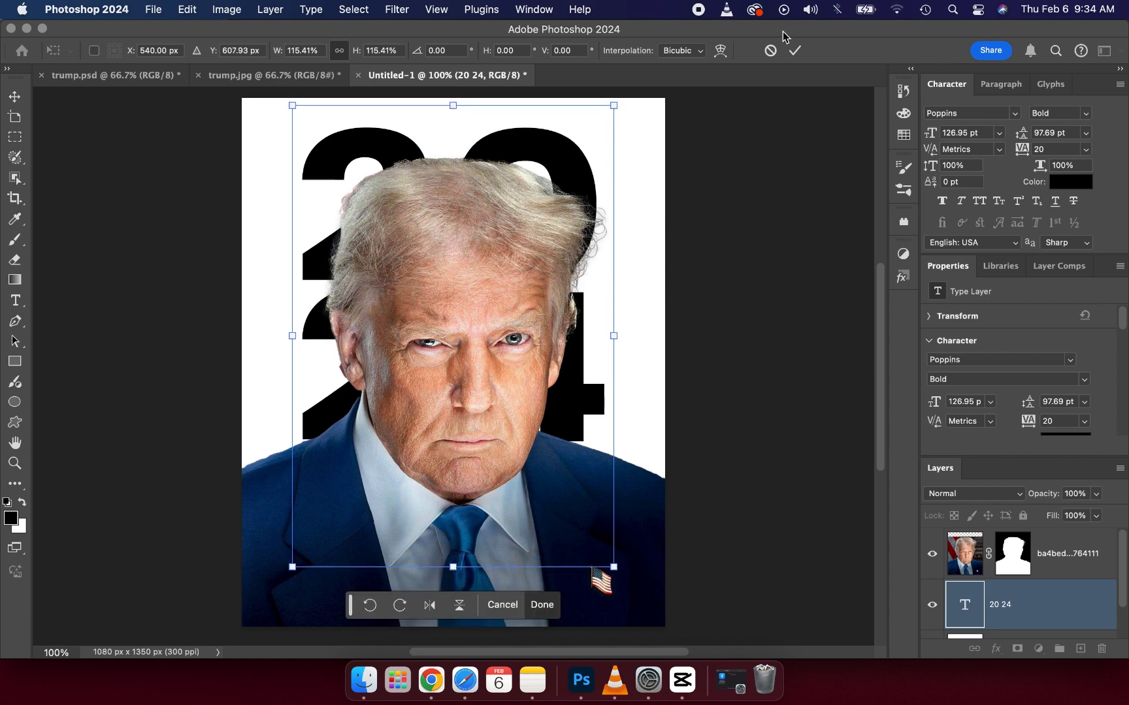
{"action": "left_click", "coordinate": [794, 50]}
{"action": "left_click", "coordinate": [774, 301]}
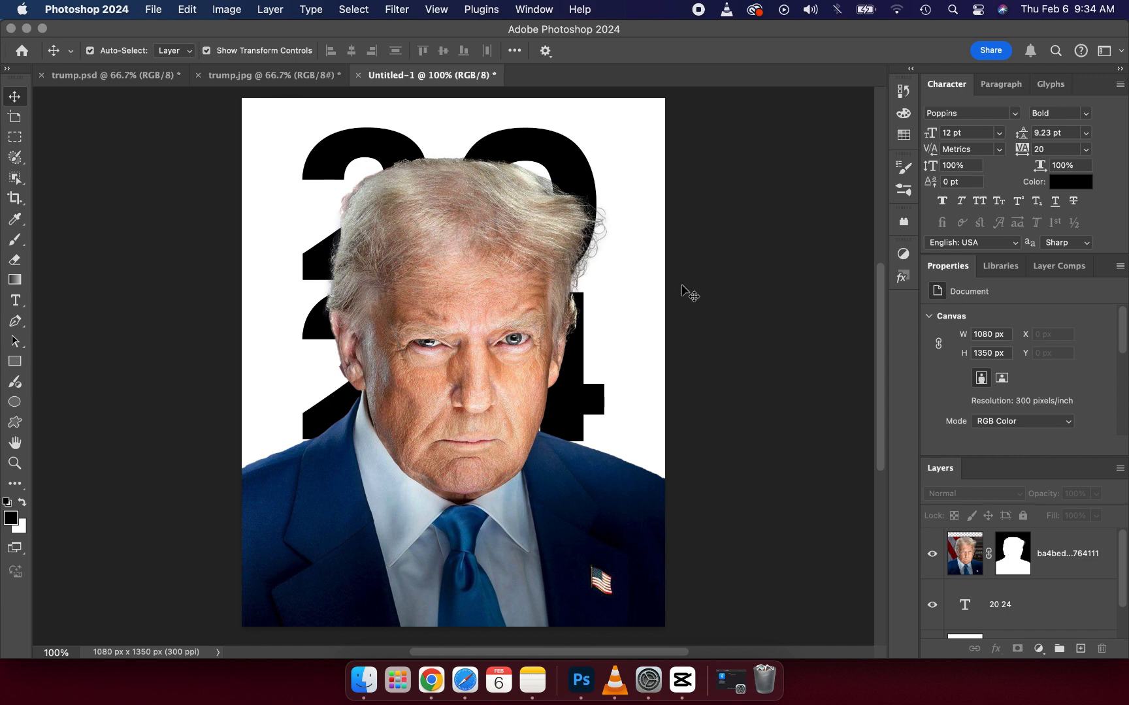
Step: Try duplicating the masked portrait layer with the Duplicate Layer command, and undo the duplication
{"action": "left_click", "coordinate": [499, 289]}
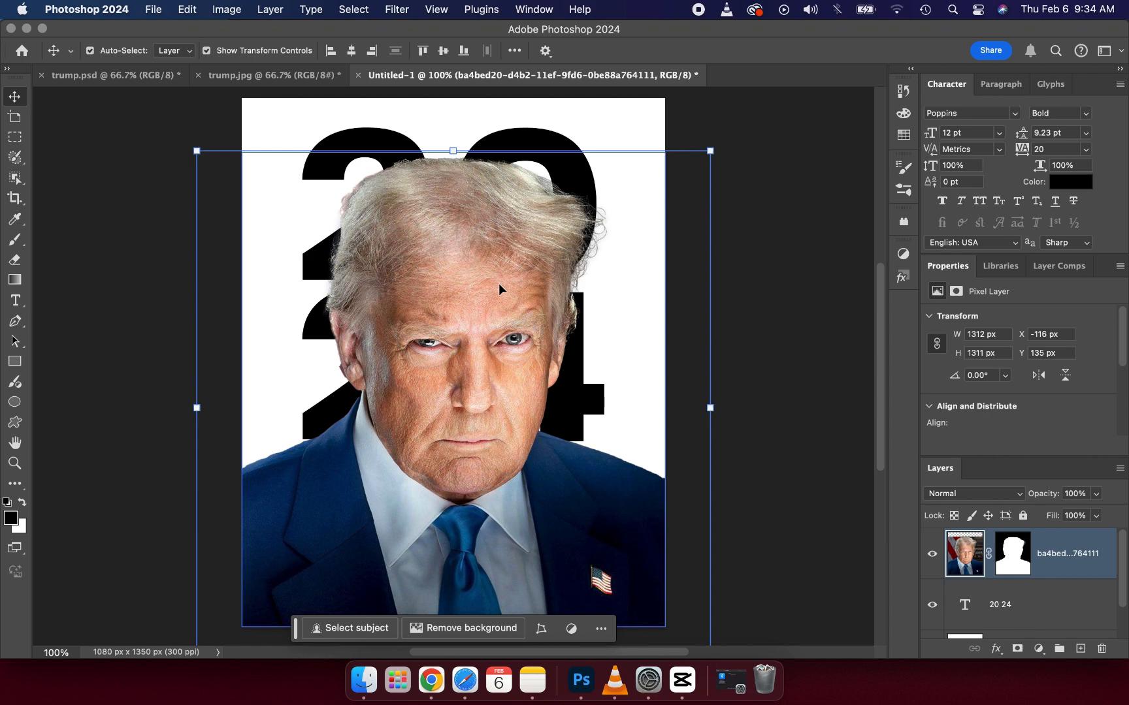
{"action": "right_click", "coordinate": [1062, 556]}
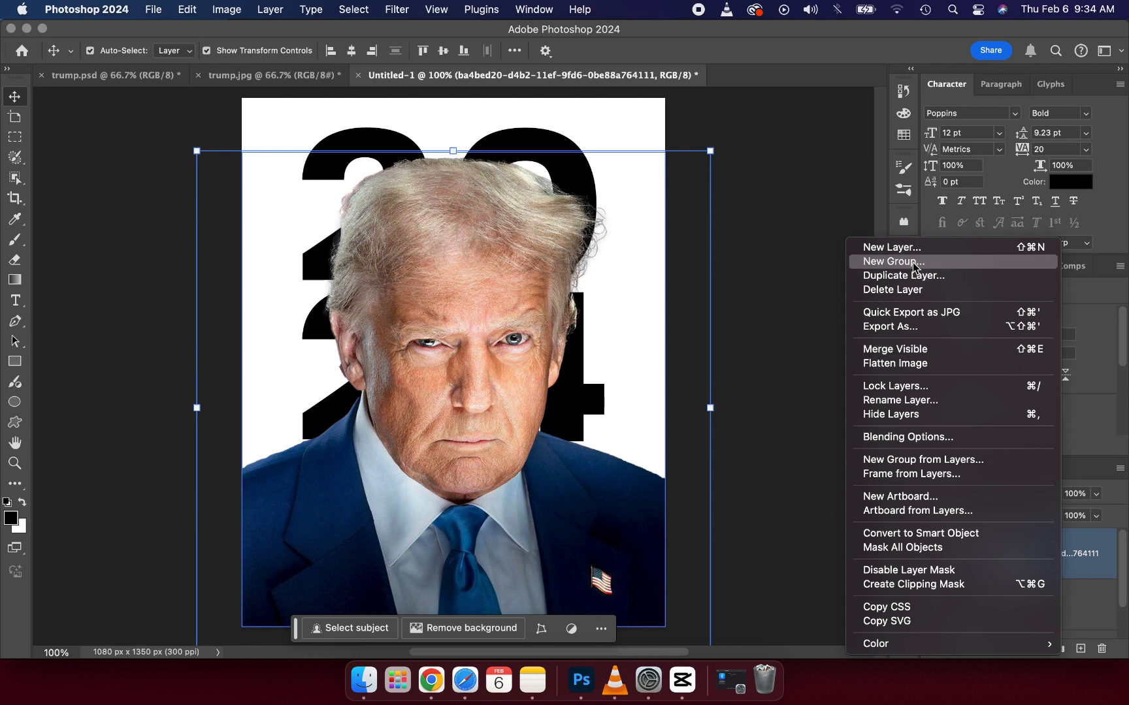
{"action": "left_click", "coordinate": [895, 275]}
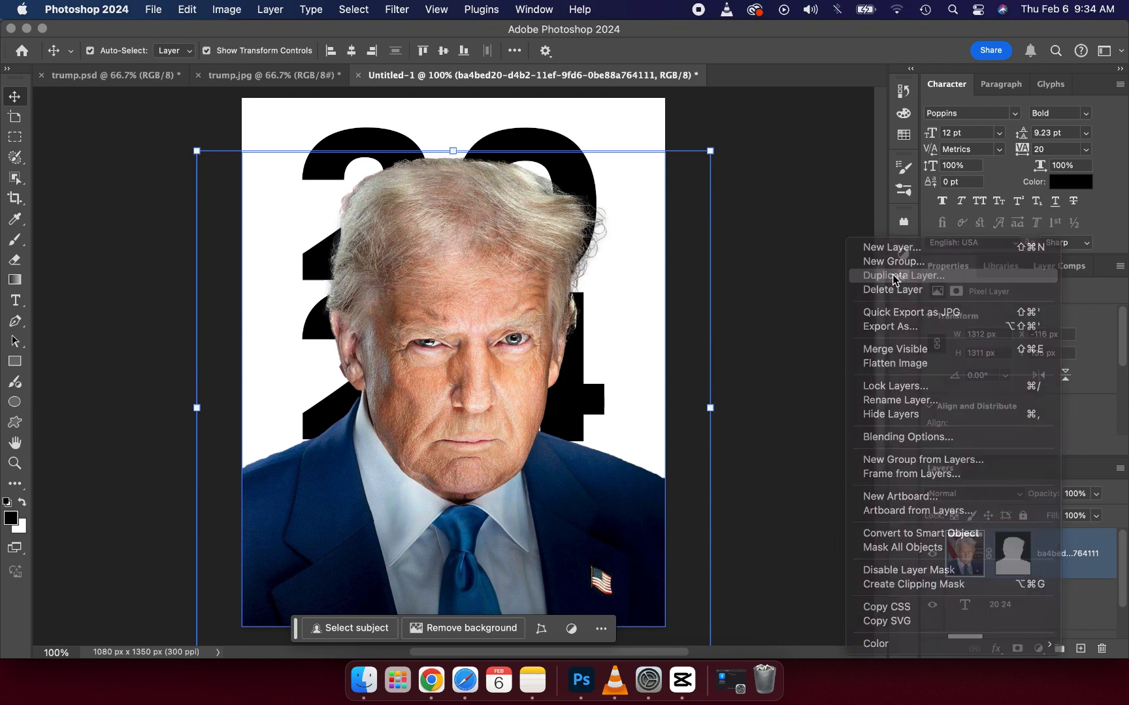
{"action": "left_click", "coordinate": [701, 287]}
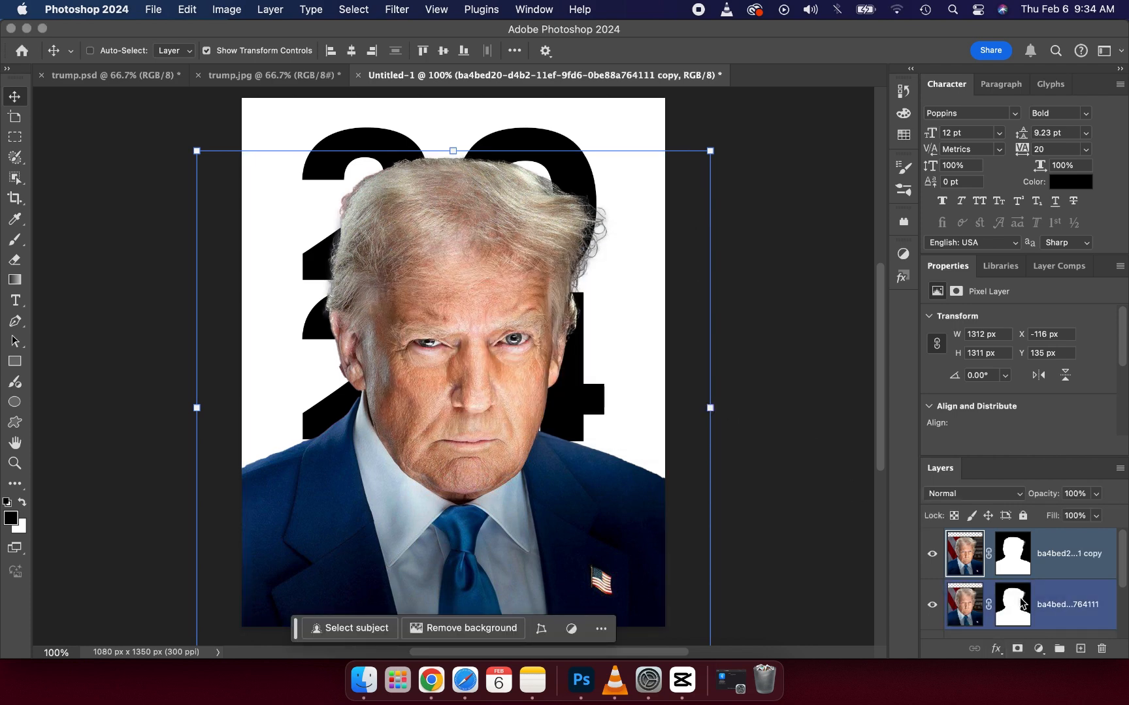
{"action": "key", "text": "super+z"}
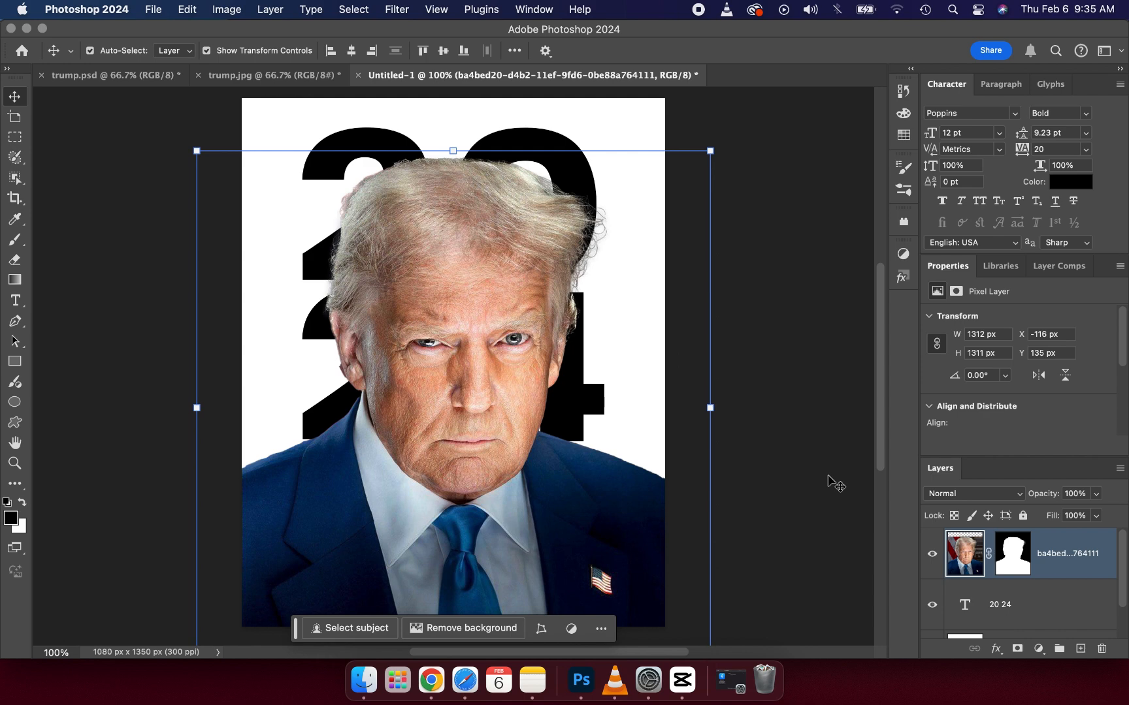
Step: Duplicate the masked portrait layer in place and select the original layer beneath the copy
{"action": "key", "text": "super+j"}
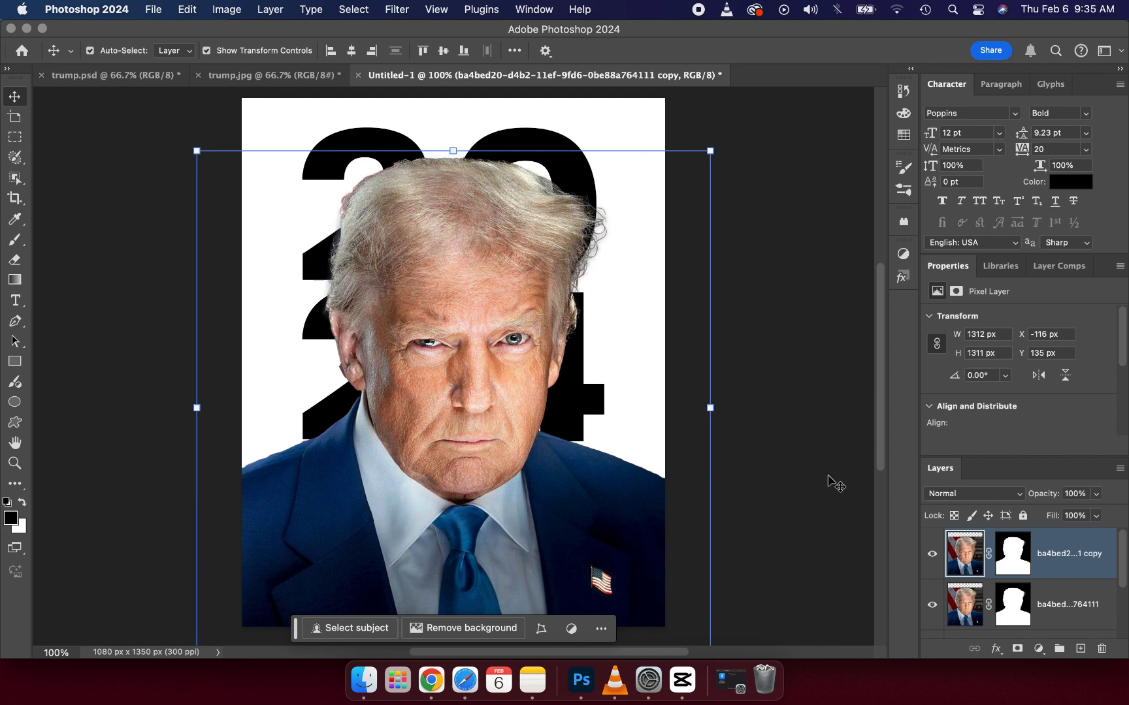
{"action": "left_click", "coordinate": [1055, 604]}
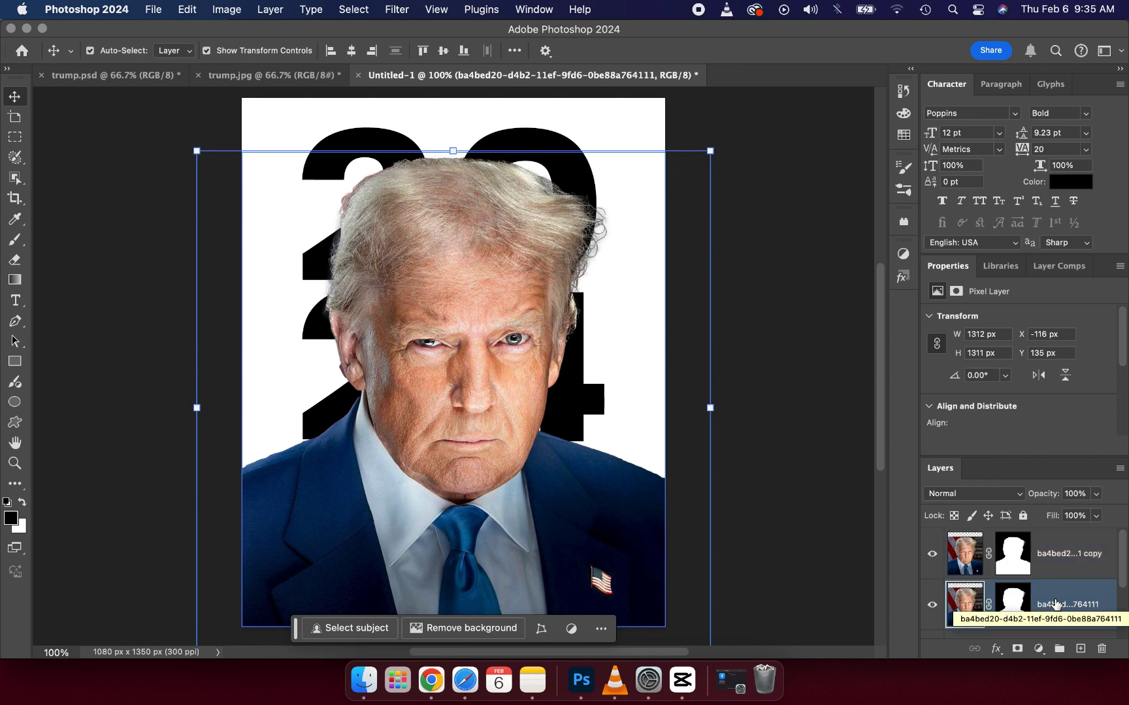
Step: Add a Color Overlay effect to the lower portrait layer in solid black, with Normal blend mode and 100% opacity
{"action": "left_click", "coordinate": [996, 649]}
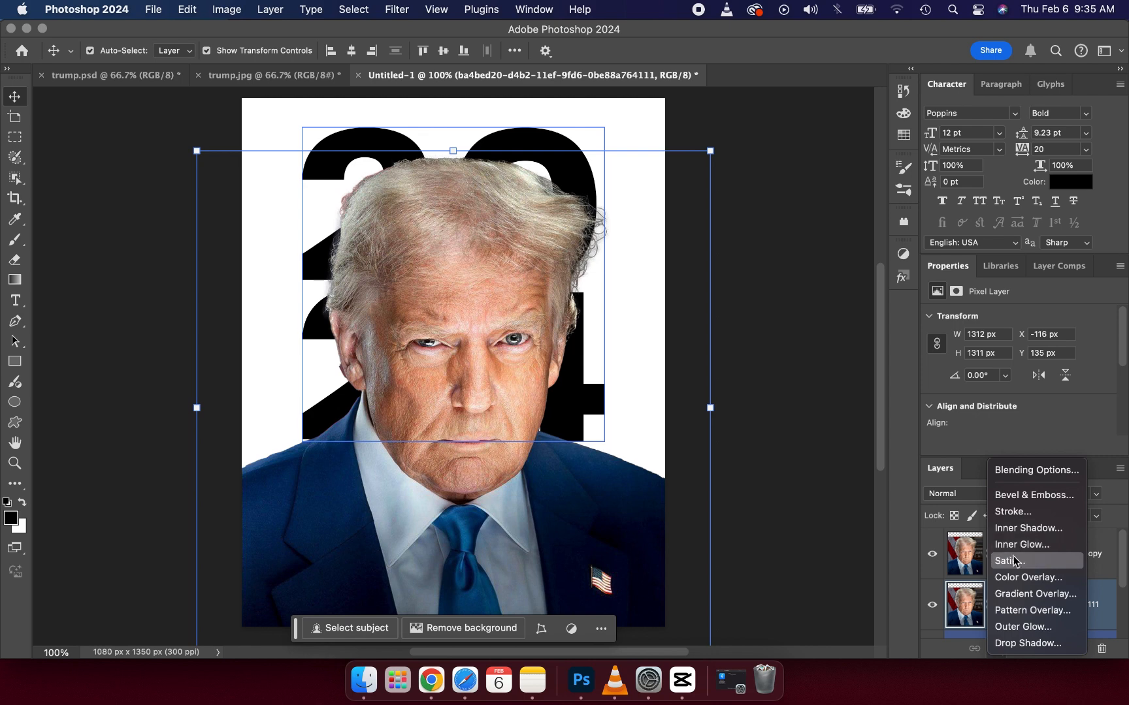
{"action": "left_click", "coordinate": [1015, 578]}
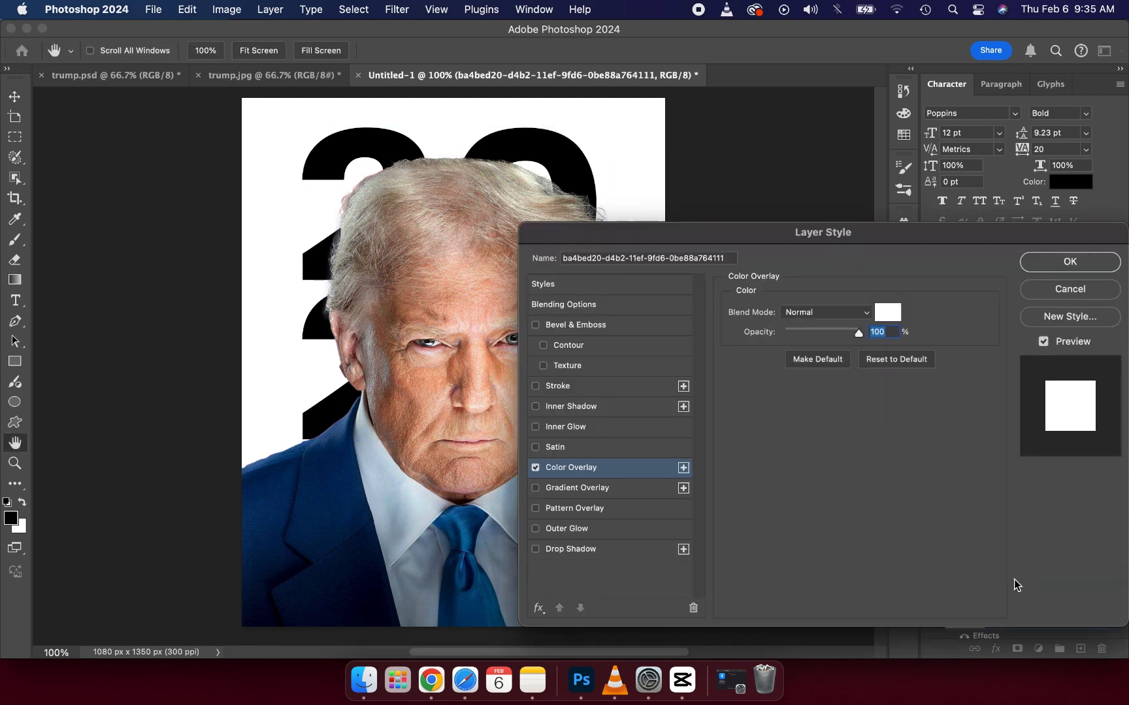
{"action": "left_click", "coordinate": [887, 312]}
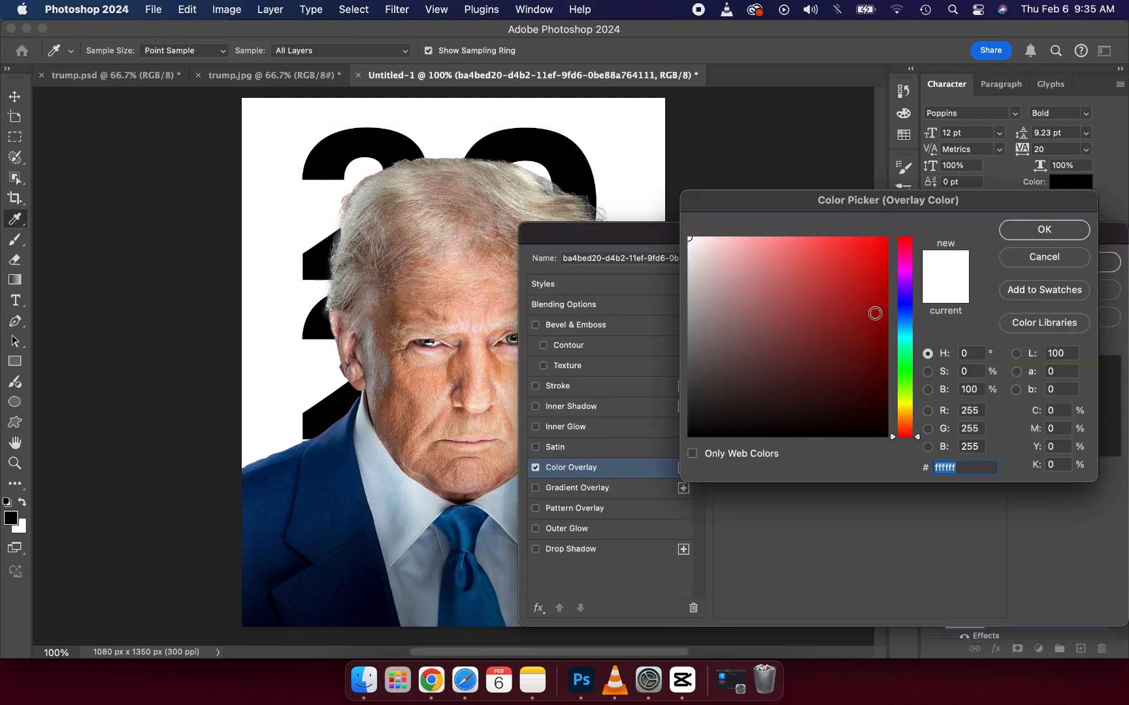
{"action": "left_click", "coordinate": [748, 422]}
{"action": "left_click_drag", "start_coordinate": [749, 422], "coordinate": [684, 449]}
{"action": "left_click", "coordinate": [1016, 230]}
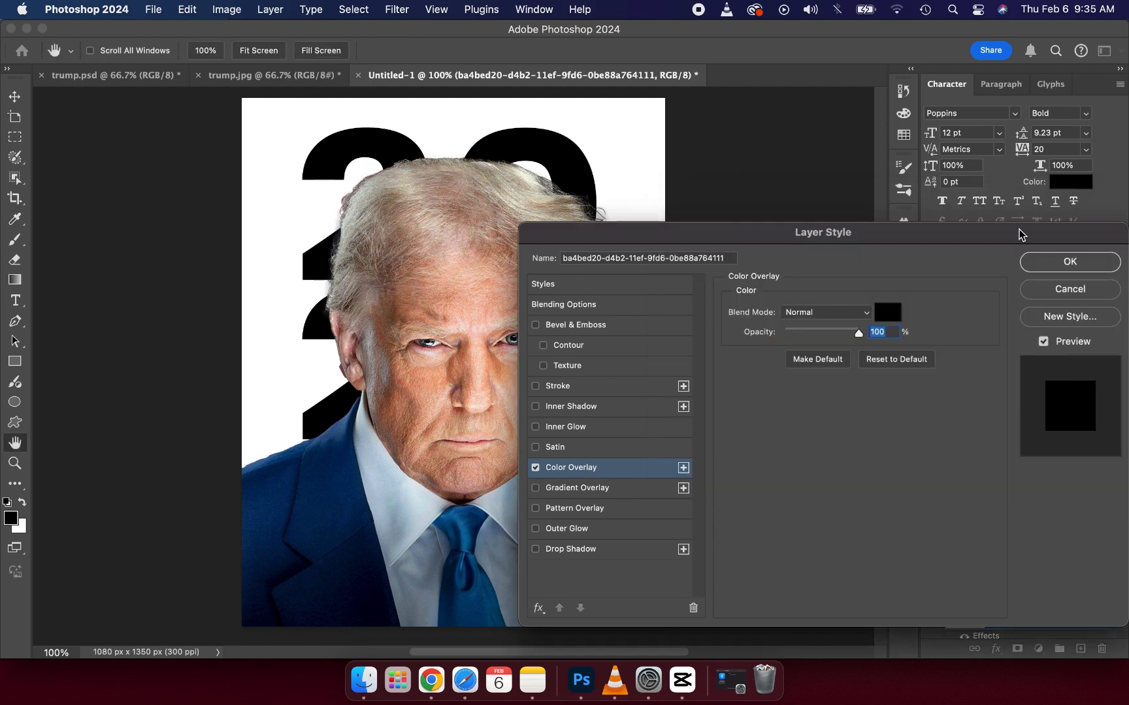
{"action": "left_click", "coordinate": [1046, 262]}
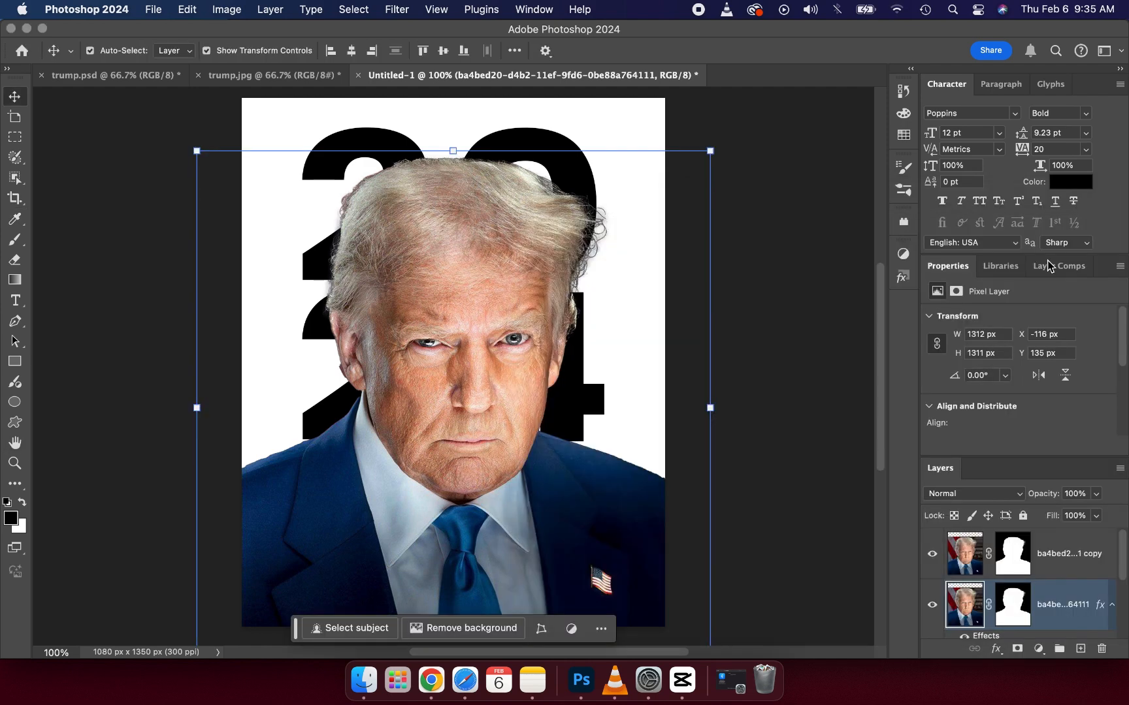
Step: Compare with the reference poster and toggle the upper portrait copy's visibility to examine the black silhouette beneath it
{"action": "left_click", "coordinate": [293, 84]}
{"action": "left_click", "coordinate": [414, 76]}
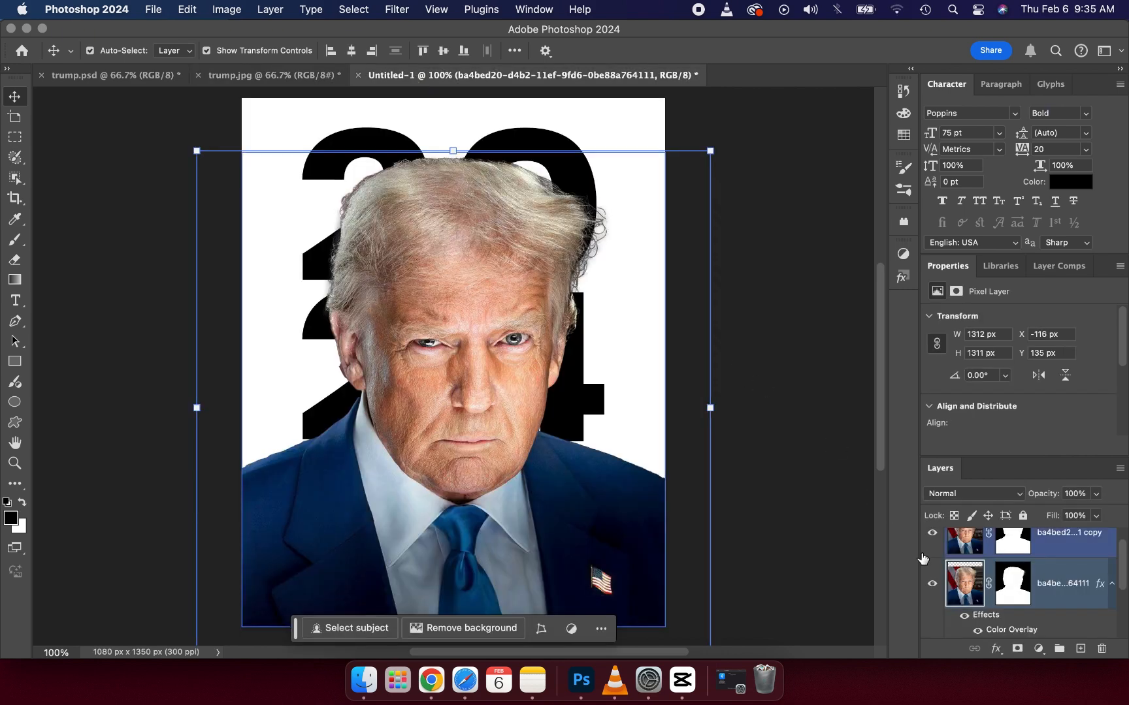
{"action": "left_click", "coordinate": [932, 535]}
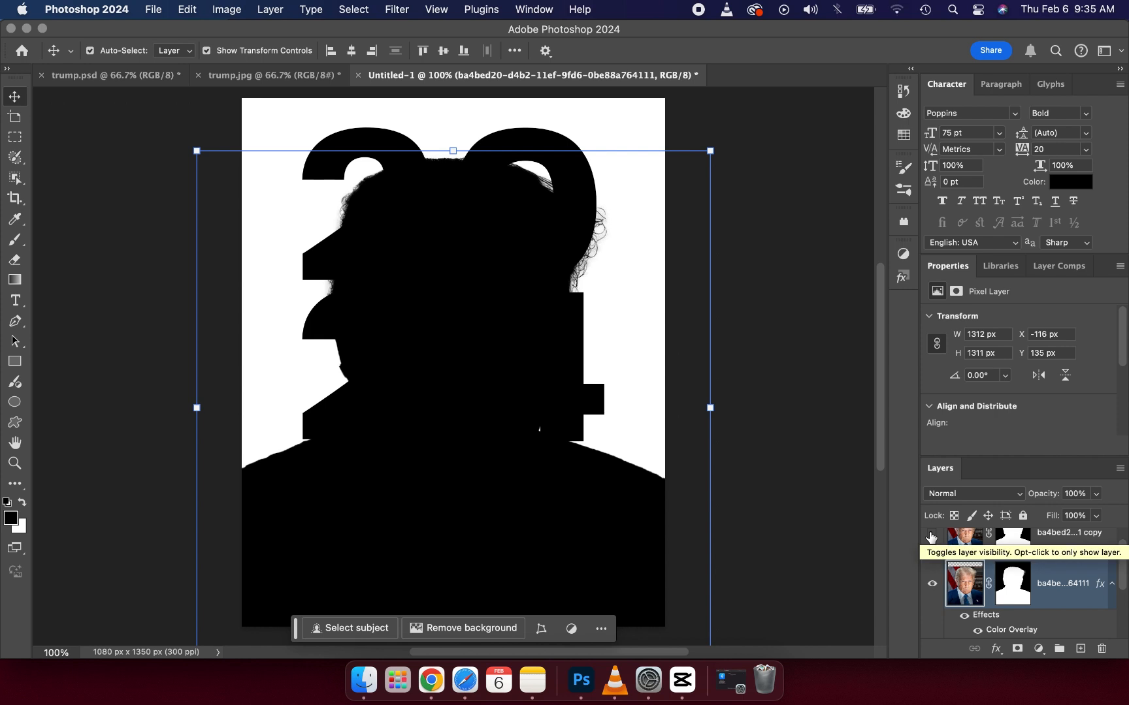
{"action": "left_click", "coordinate": [931, 537]}
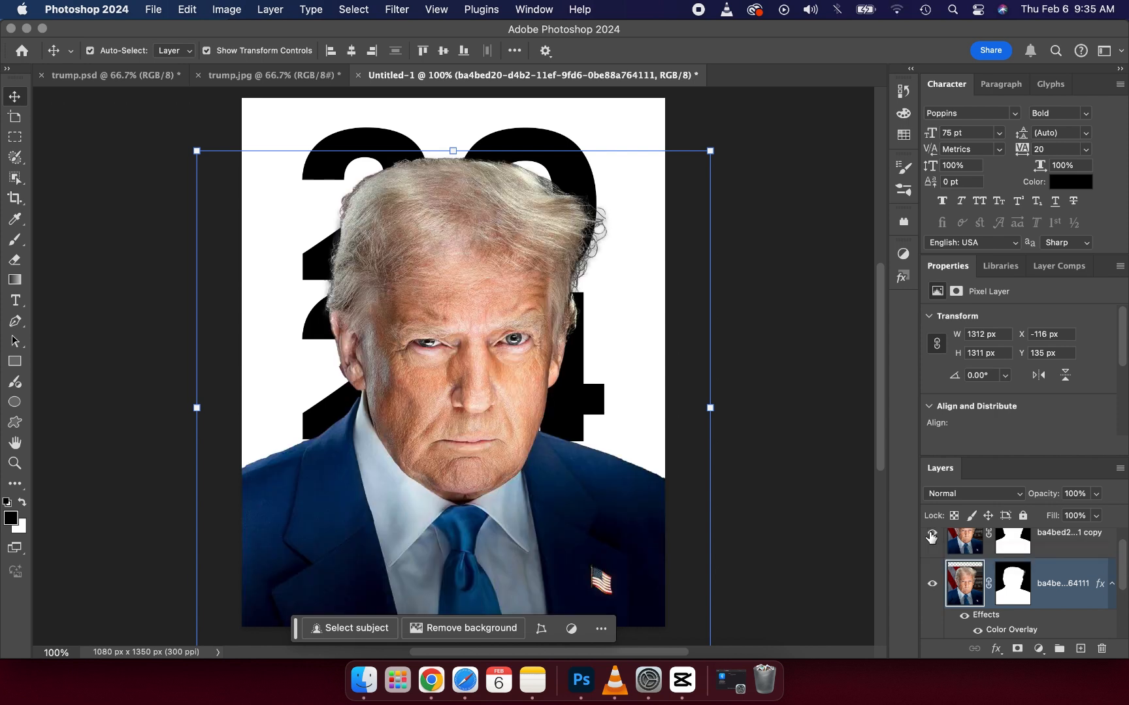
{"action": "left_click", "coordinate": [932, 536]}
{"action": "left_click", "coordinate": [932, 536]}
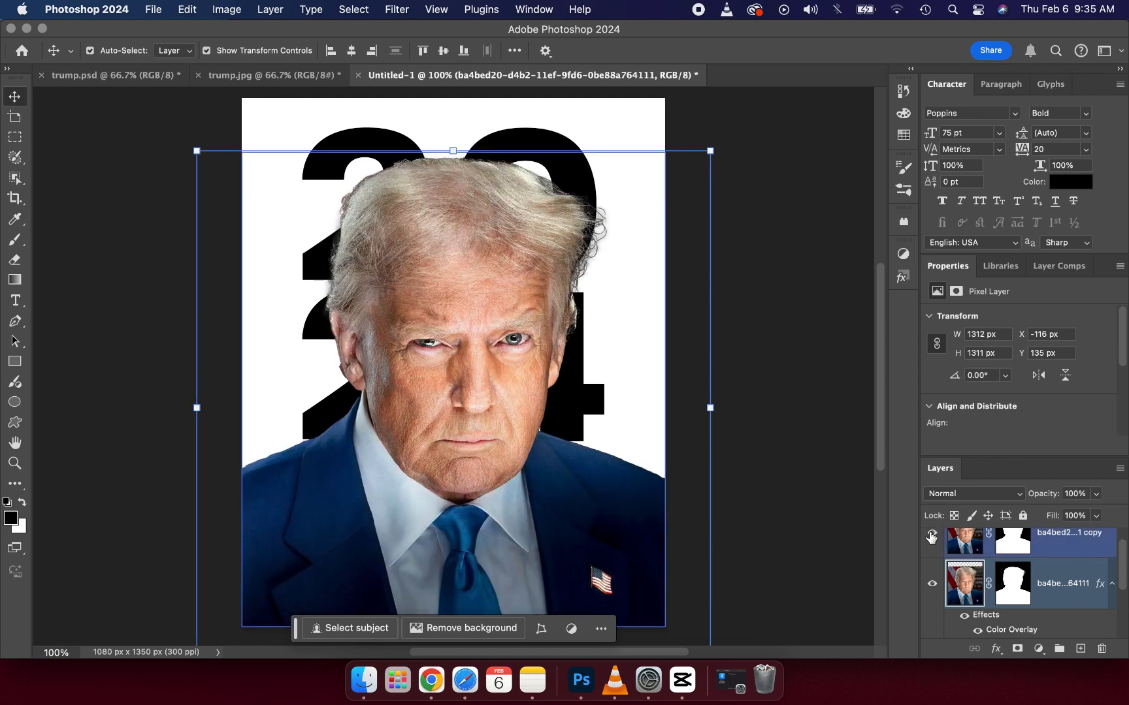
{"action": "left_click", "coordinate": [932, 536]}
{"action": "left_click", "coordinate": [932, 537]}
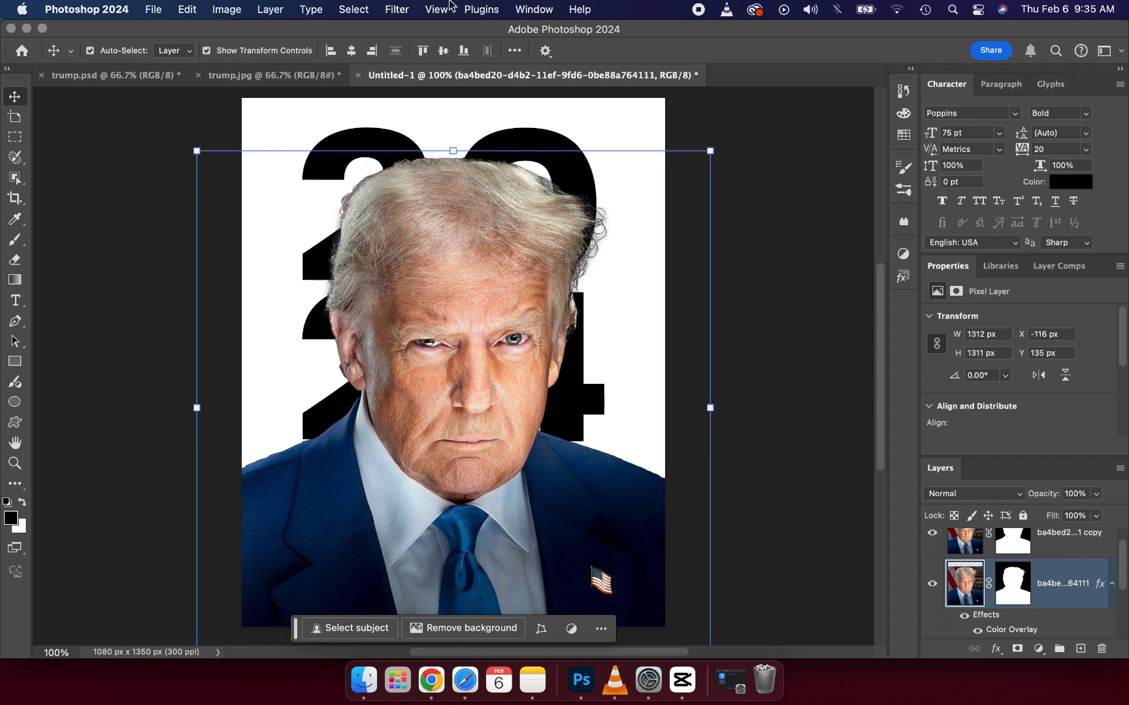
Step: Apply a Gaussian Blur with a radius of 10.1 pixels to the black silhouette layer to form a soft shadow
{"action": "left_click", "coordinate": [397, 9]}
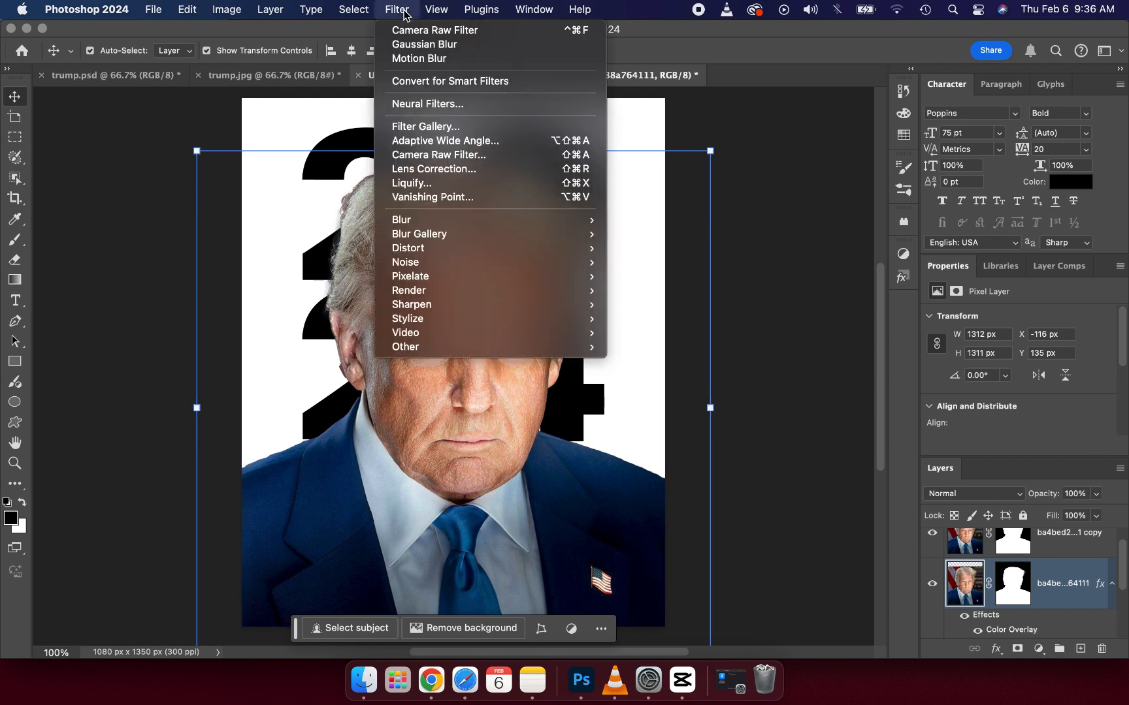
{"action": "mouse_move", "coordinate": [453, 218]}
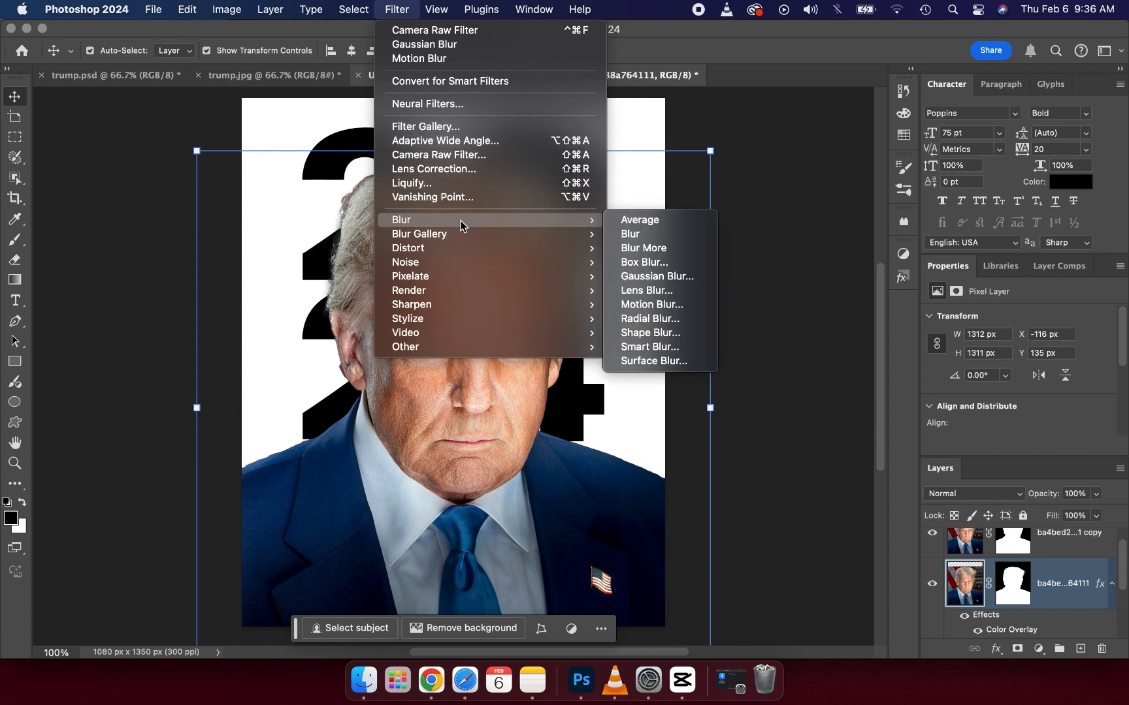
{"action": "left_click", "coordinate": [637, 277]}
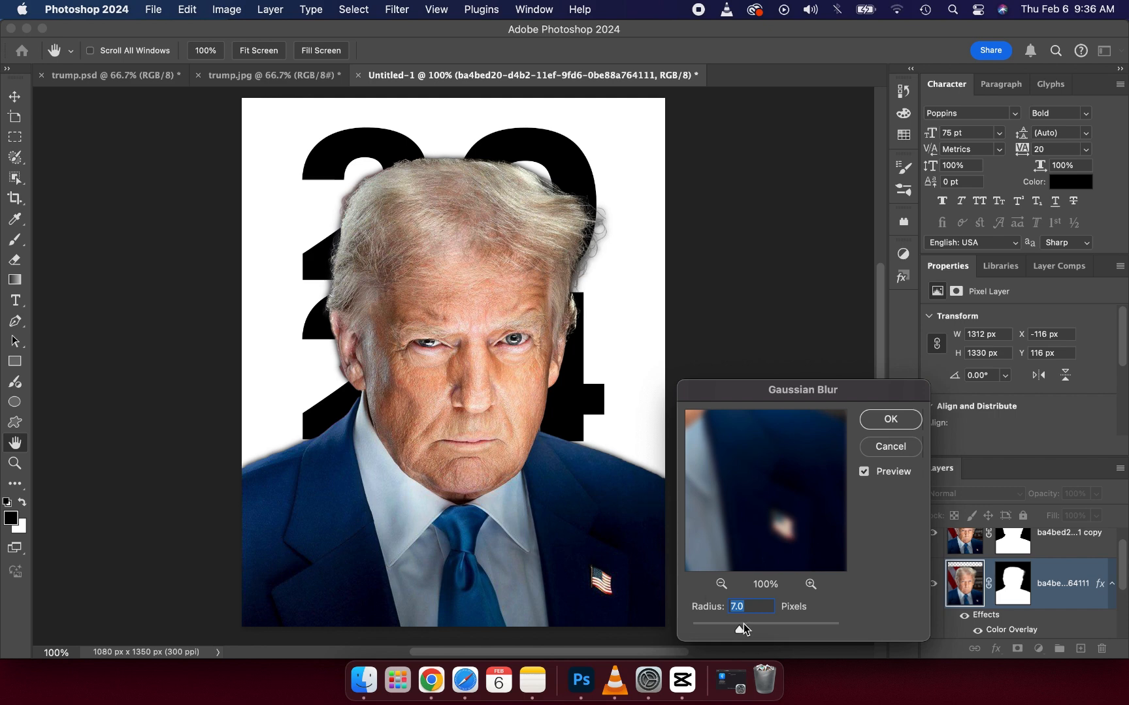
{"action": "left_click_drag", "start_coordinate": [744, 628], "coordinate": [756, 627]}
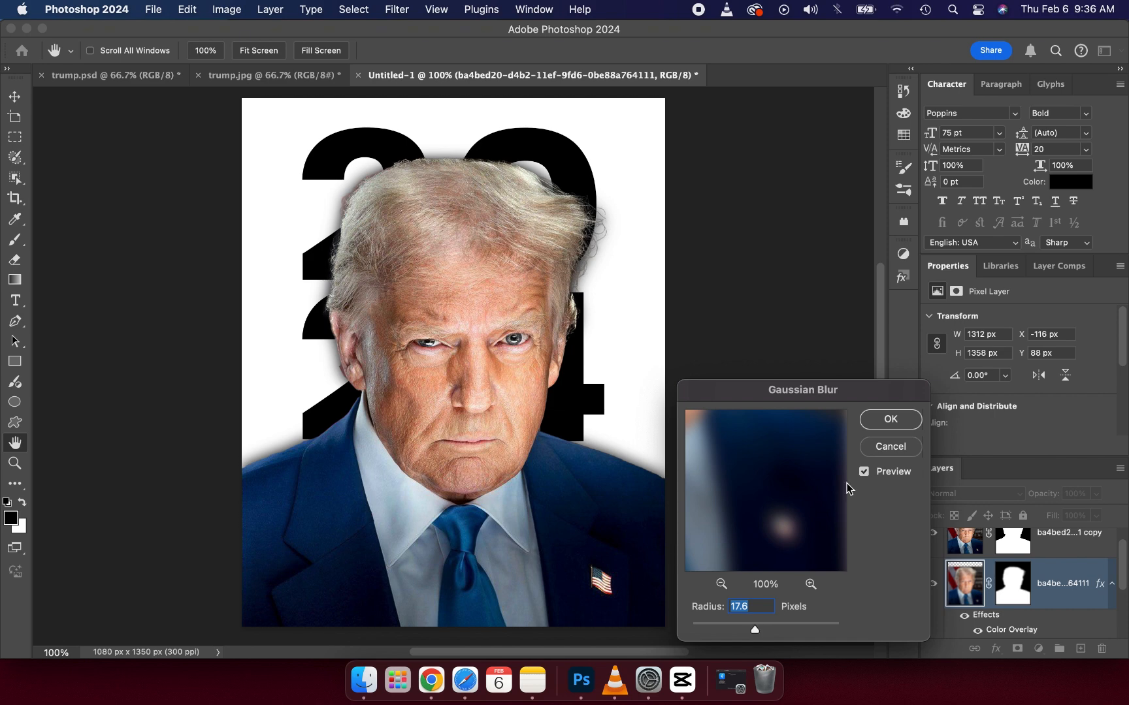
{"action": "left_click_drag", "start_coordinate": [751, 629], "coordinate": [751, 628]}
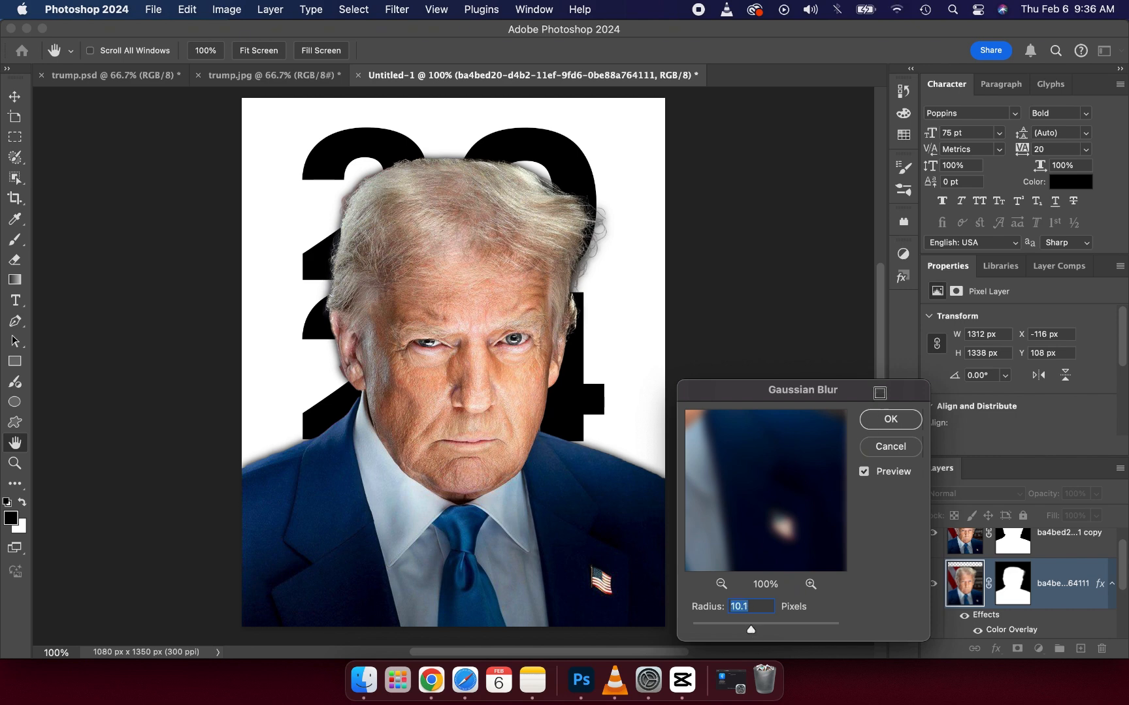
{"action": "left_click", "coordinate": [889, 421]}
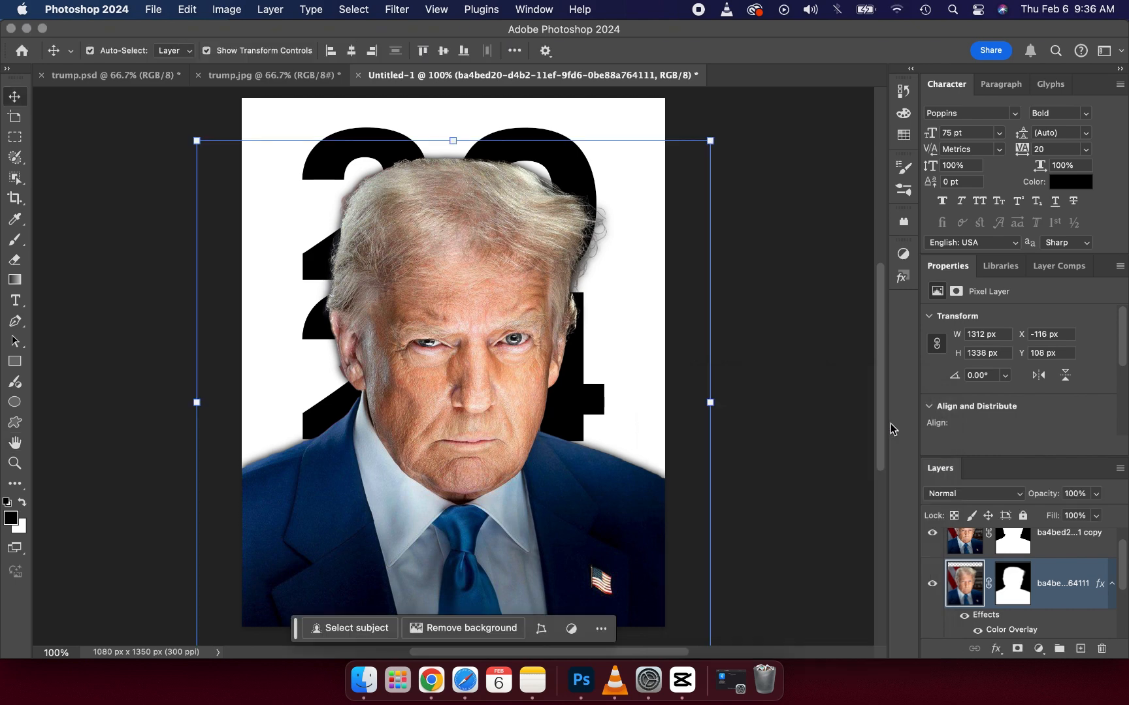
Step: Toggle the blurred silhouette layer's visibility to examine the shadow around the portrait, and deselect the layer
{"action": "left_click", "coordinate": [931, 585]}
{"action": "left_click", "coordinate": [931, 586]}
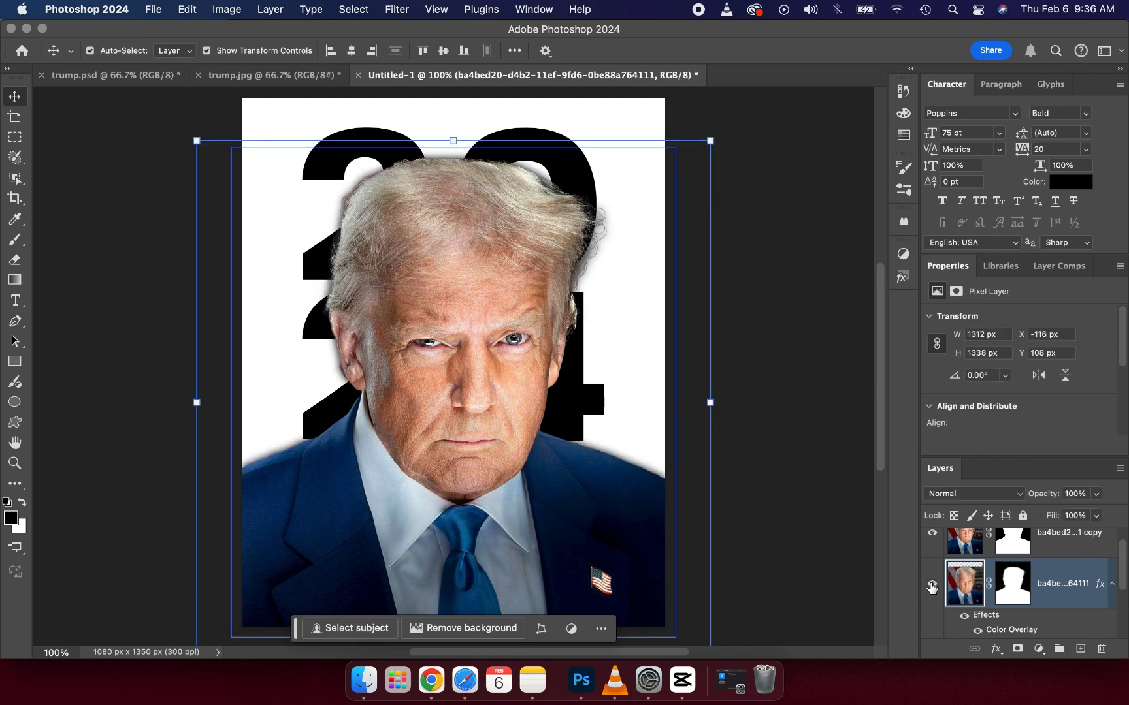
{"action": "left_click", "coordinate": [931, 586]}
{"action": "left_click", "coordinate": [931, 585]}
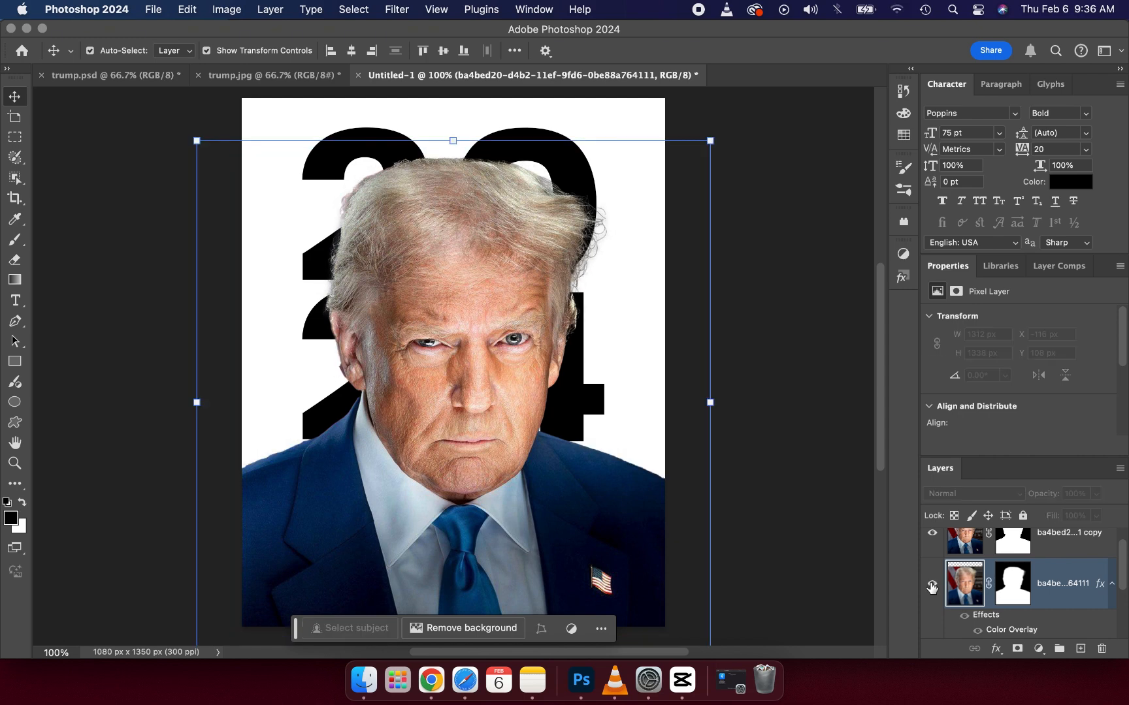
{"action": "left_click", "coordinate": [931, 588]}
{"action": "left_click", "coordinate": [932, 587]}
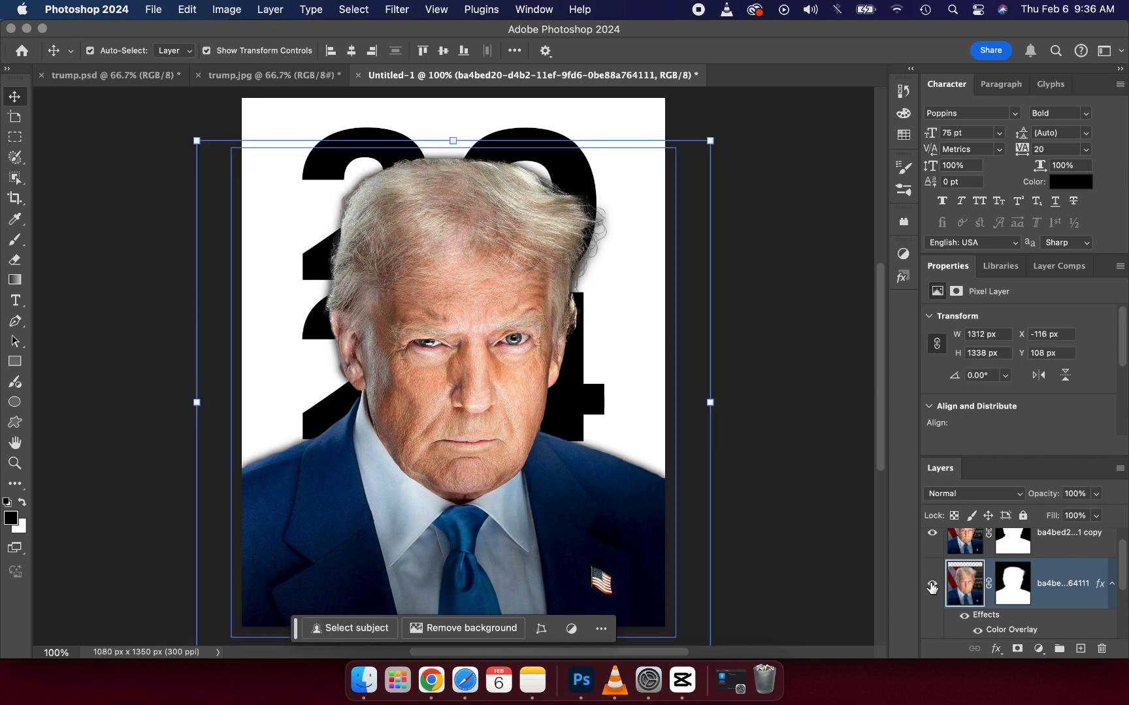
{"action": "left_click", "coordinate": [795, 435]}
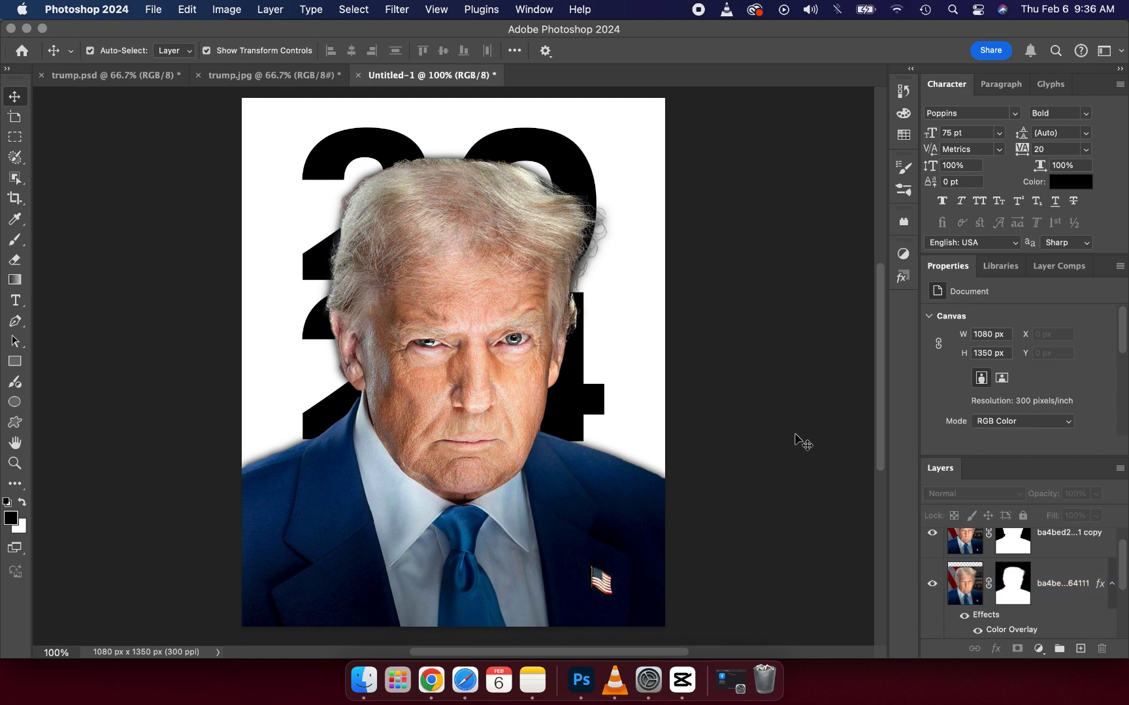
Step: Check the reference poster and draw a white rectangle of about 785 x 250 px across the portrait's lower chest
{"action": "left_click", "coordinate": [295, 77]}
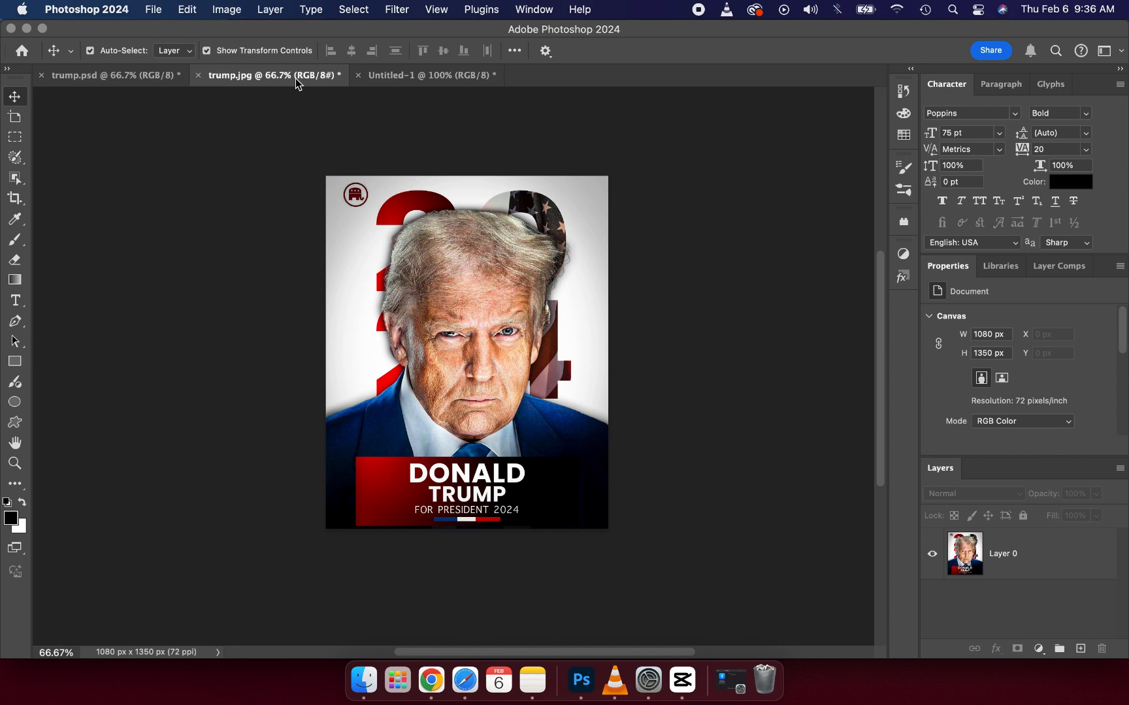
{"action": "left_click", "coordinate": [403, 75]}
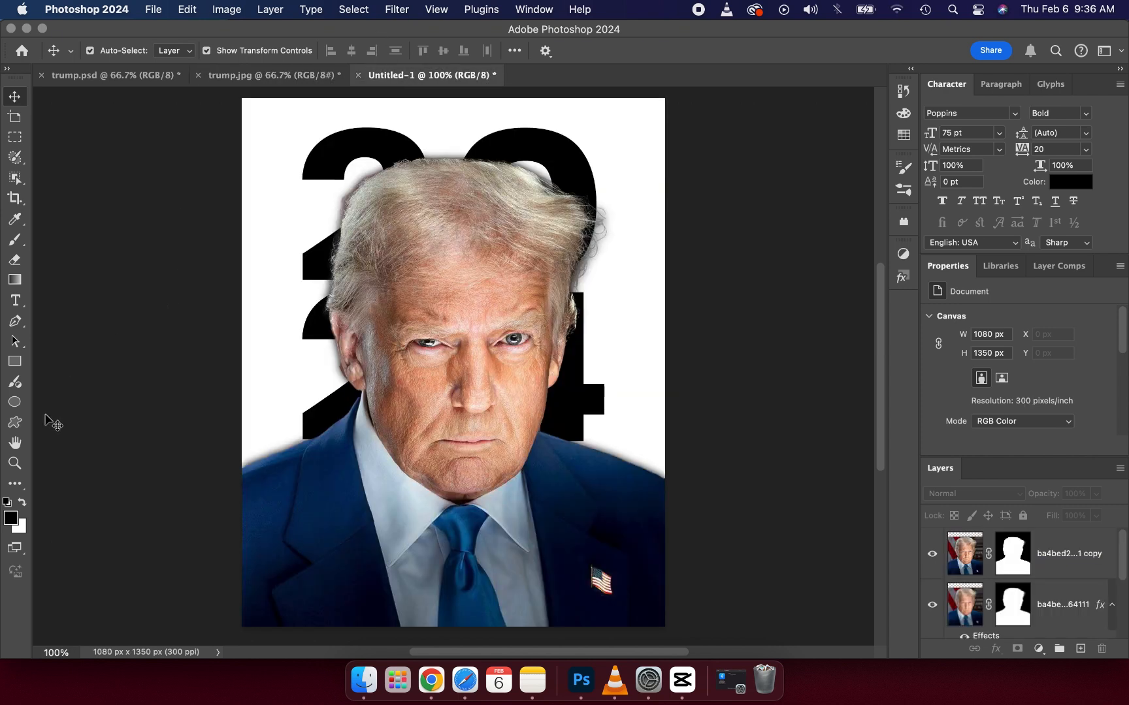
{"action": "left_click", "coordinate": [15, 301]}
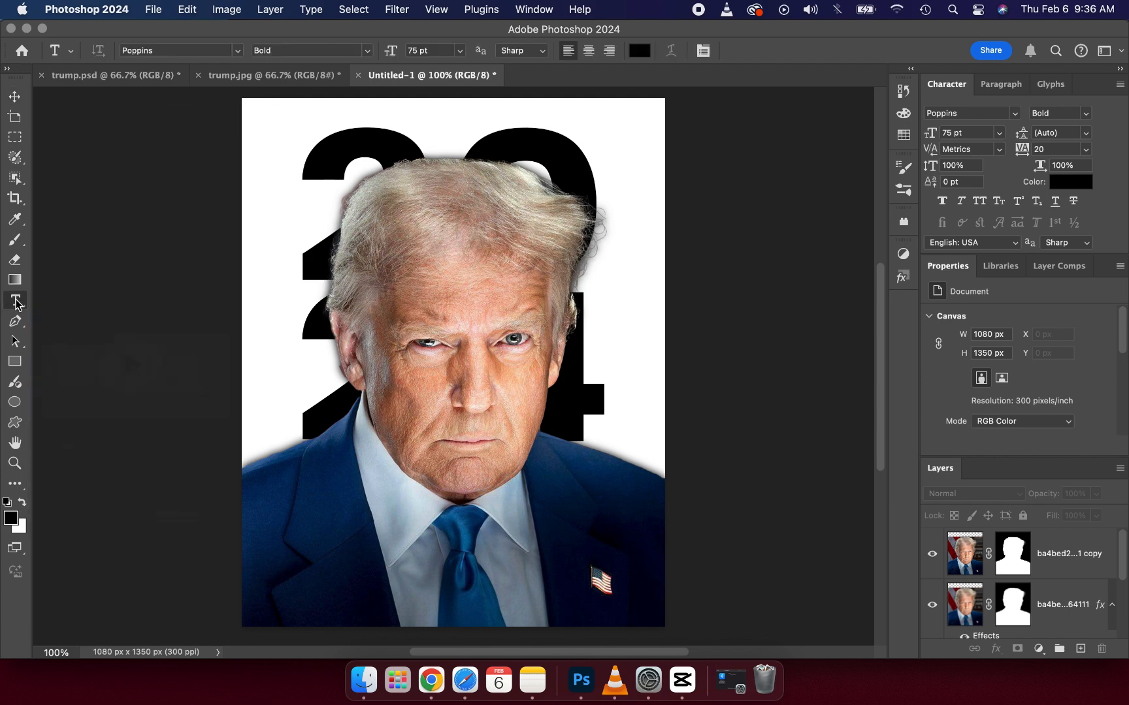
{"action": "left_click", "coordinate": [17, 365]}
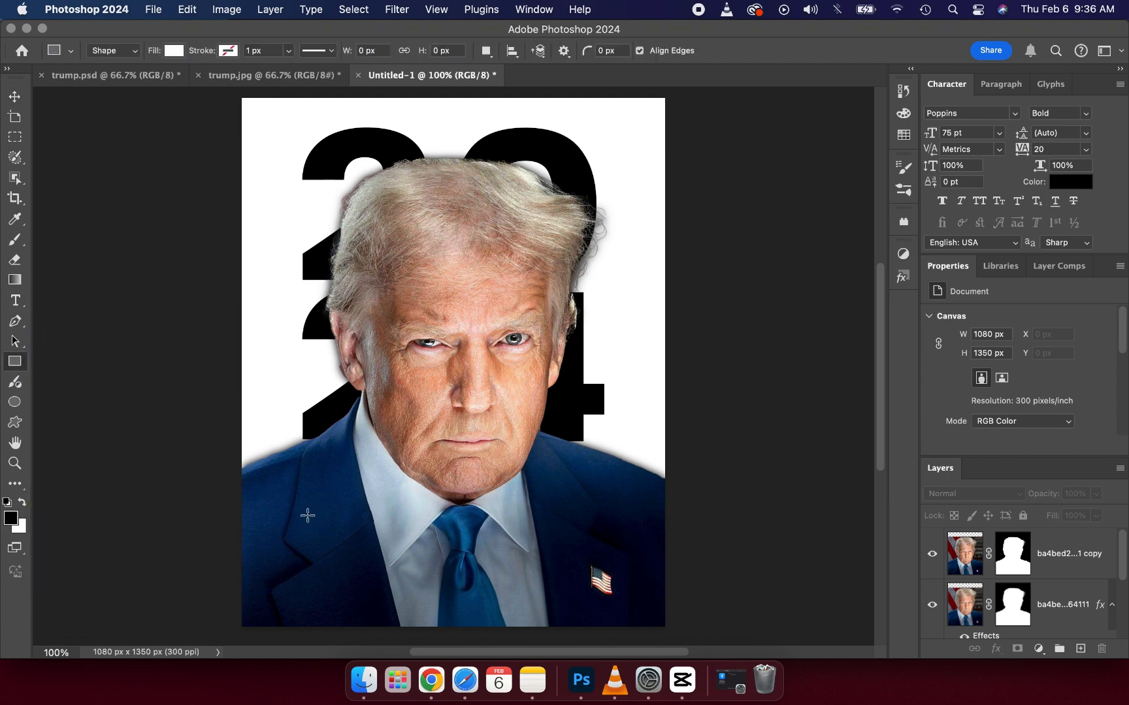
{"action": "left_click_drag", "start_coordinate": [331, 524], "coordinate": [637, 623]}
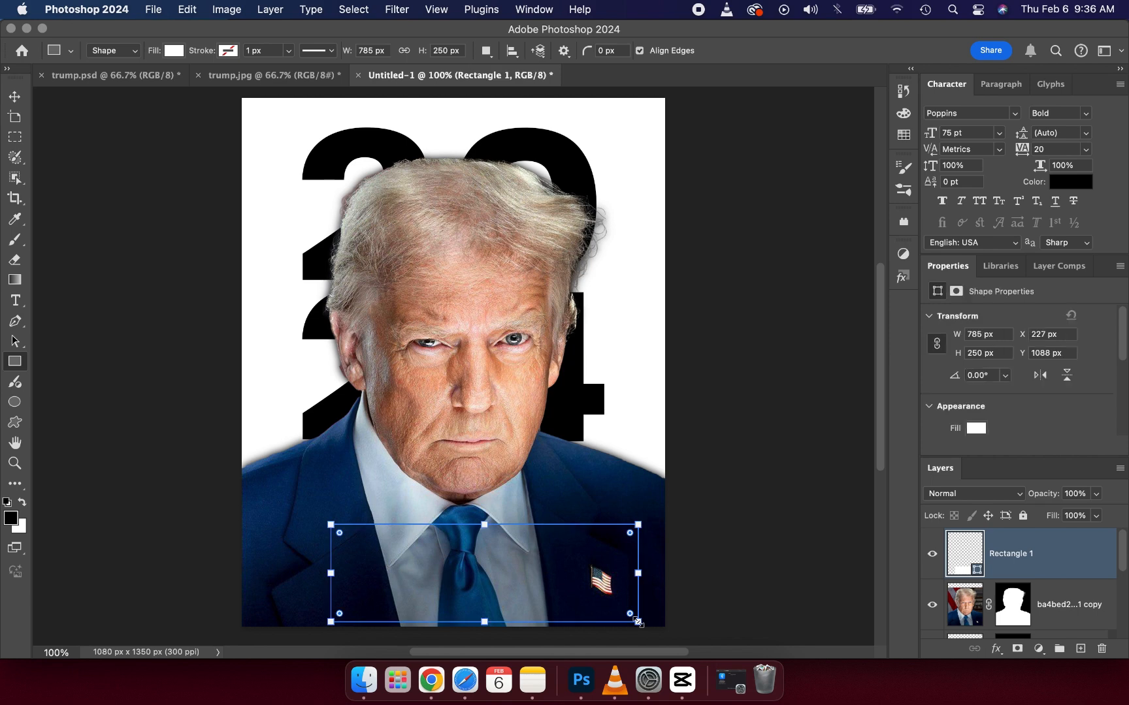
Step: Move the white rectangle flush with the canvas's bottom edge at Y 1100 px and centre it horizontally
{"action": "left_click", "coordinate": [14, 96]}
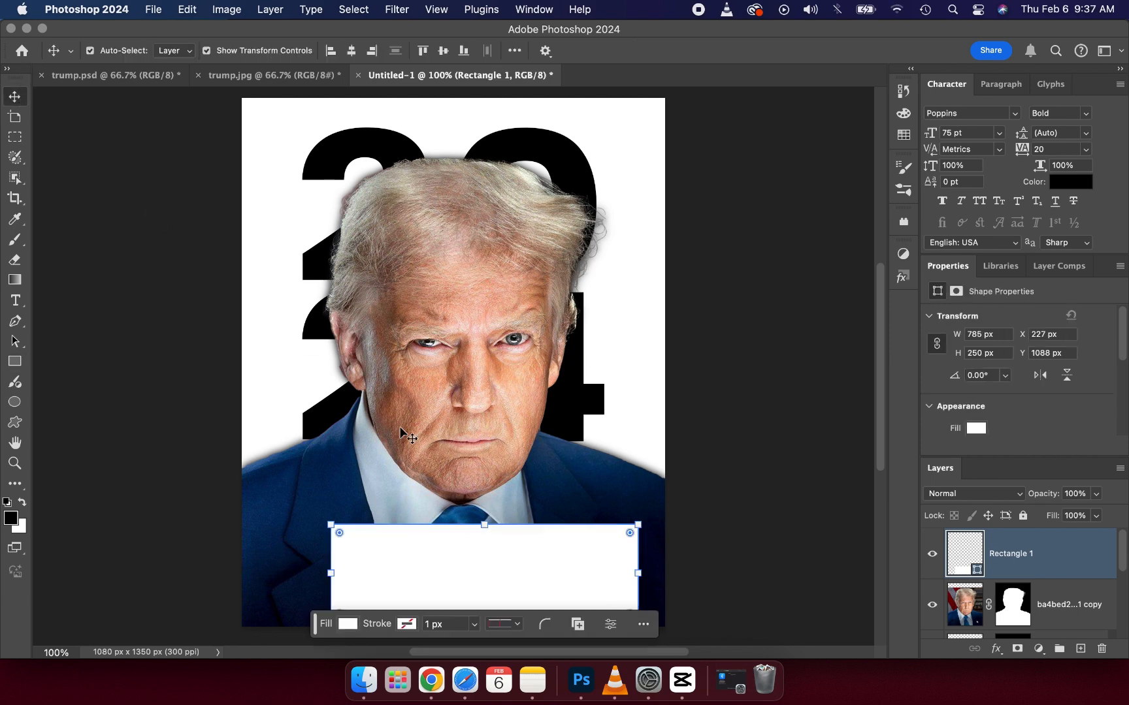
{"action": "left_click_drag", "start_coordinate": [476, 542], "coordinate": [433, 539]}
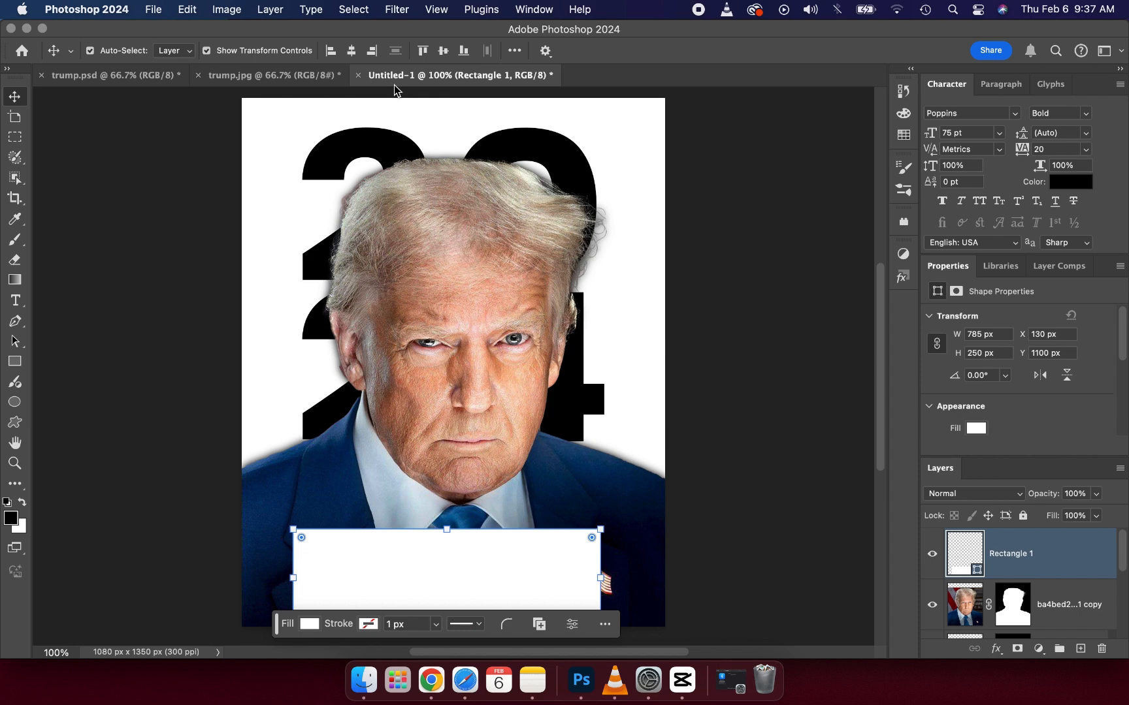
{"action": "left_click", "coordinate": [353, 52]}
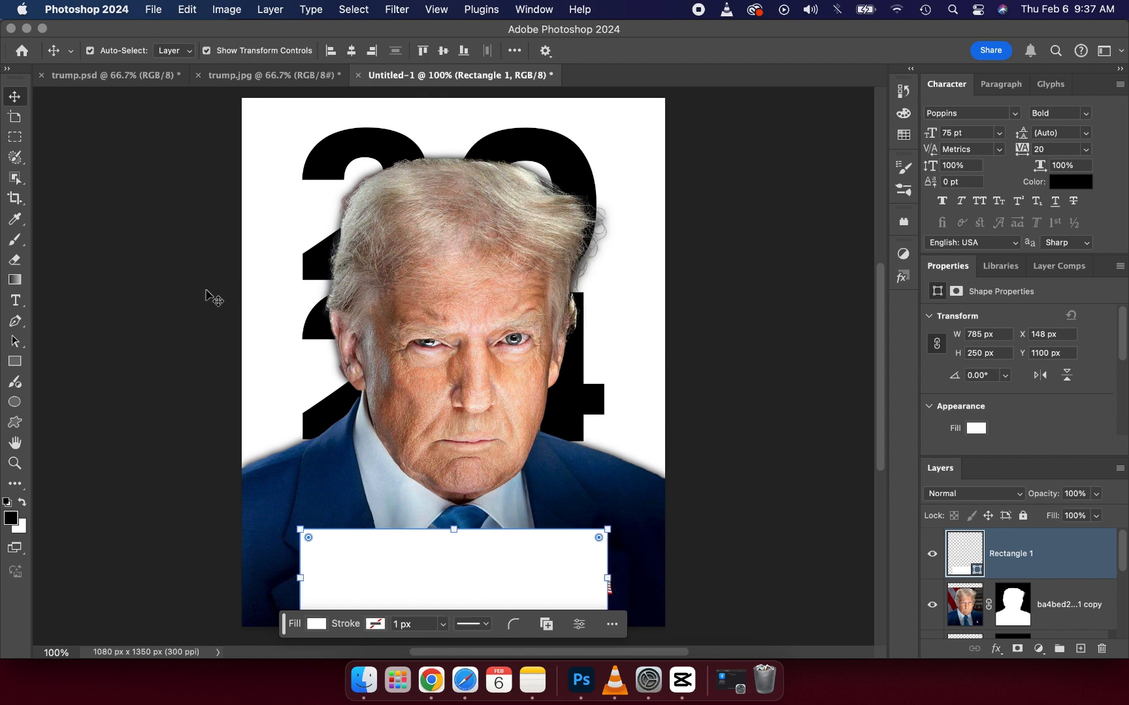
{"action": "left_click", "coordinate": [173, 292]}
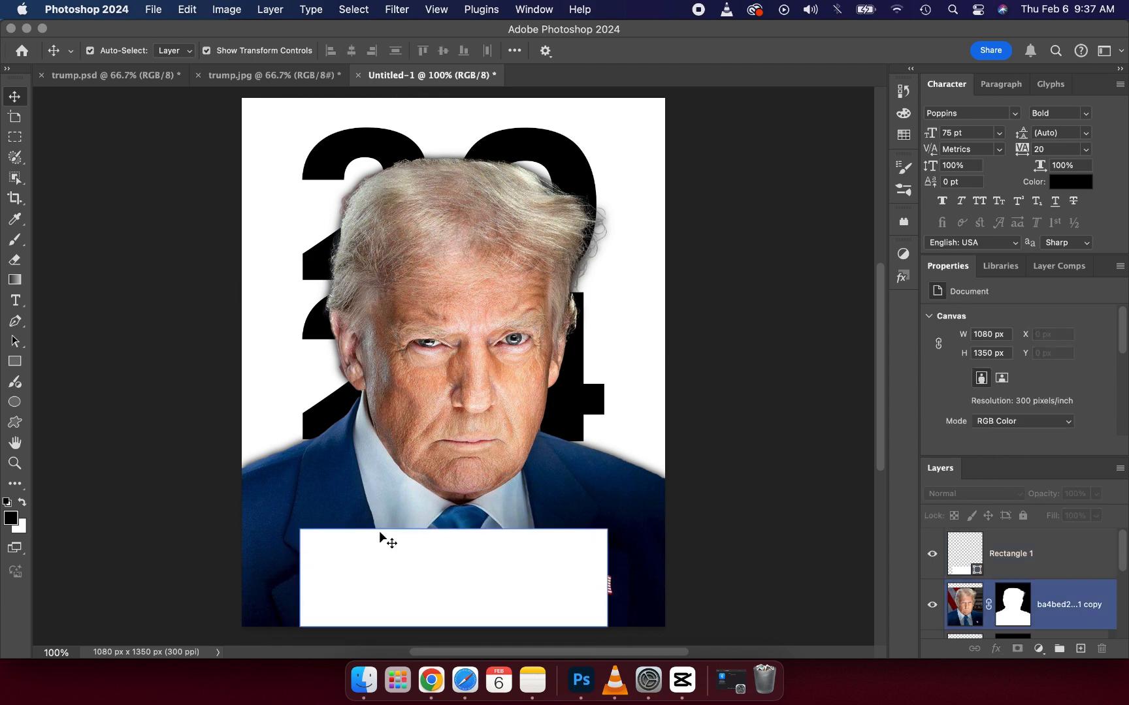
Step: Nudge the white rectangle up to Y 1080 px, leaving a small gap beneath it, and deselect it
{"action": "left_click", "coordinate": [380, 553]}
{"action": "key", "text": "Up"}
{"action": "key", "text": "Up"}
{"action": "key", "text": "Up"}
{"action": "key", "text": "Up"}
{"action": "key", "text": "Up"}
{"action": "key", "text": "Up"}
{"action": "key", "text": "Up"}
{"action": "key", "text": "Up"}
{"action": "key", "text": "Up"}
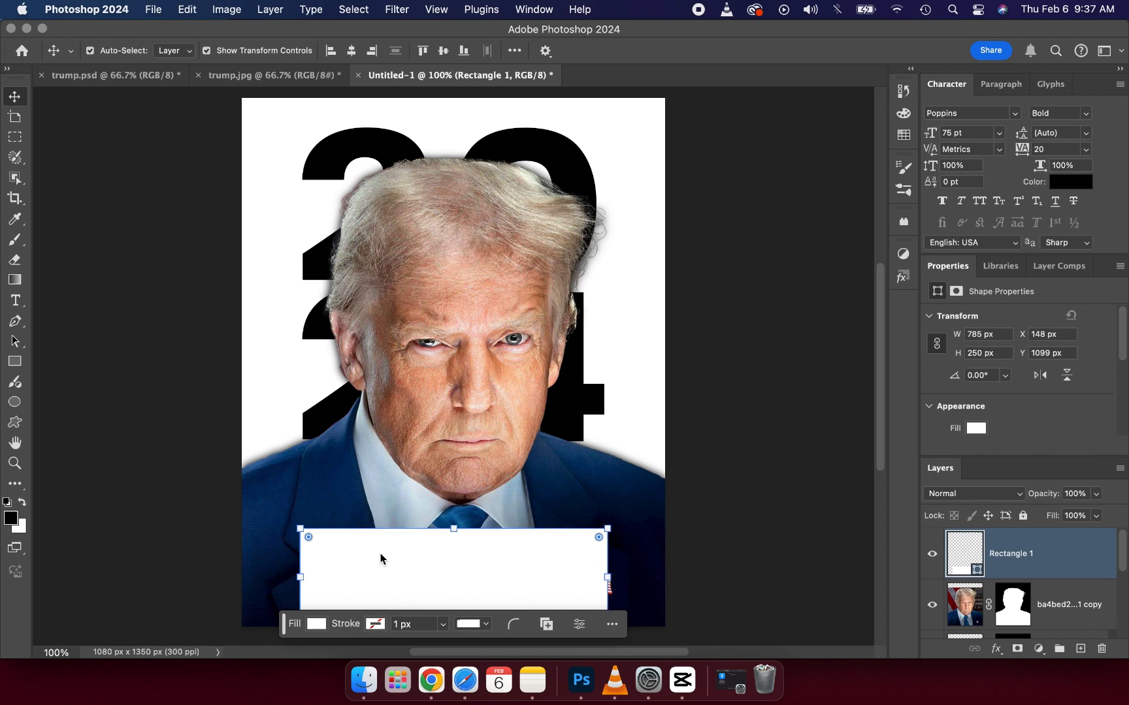
{"action": "key", "text": "Up"}
{"action": "key", "text": "Up"}
{"action": "key", "text": "Up"}
{"action": "key", "text": "Up"}
{"action": "key", "text": "Up"}
{"action": "key", "text": "Up"}
{"action": "key", "text": "Up"}
{"action": "key", "text": "Up"}
{"action": "key", "text": "Up"}
{"action": "key", "text": "Up"}
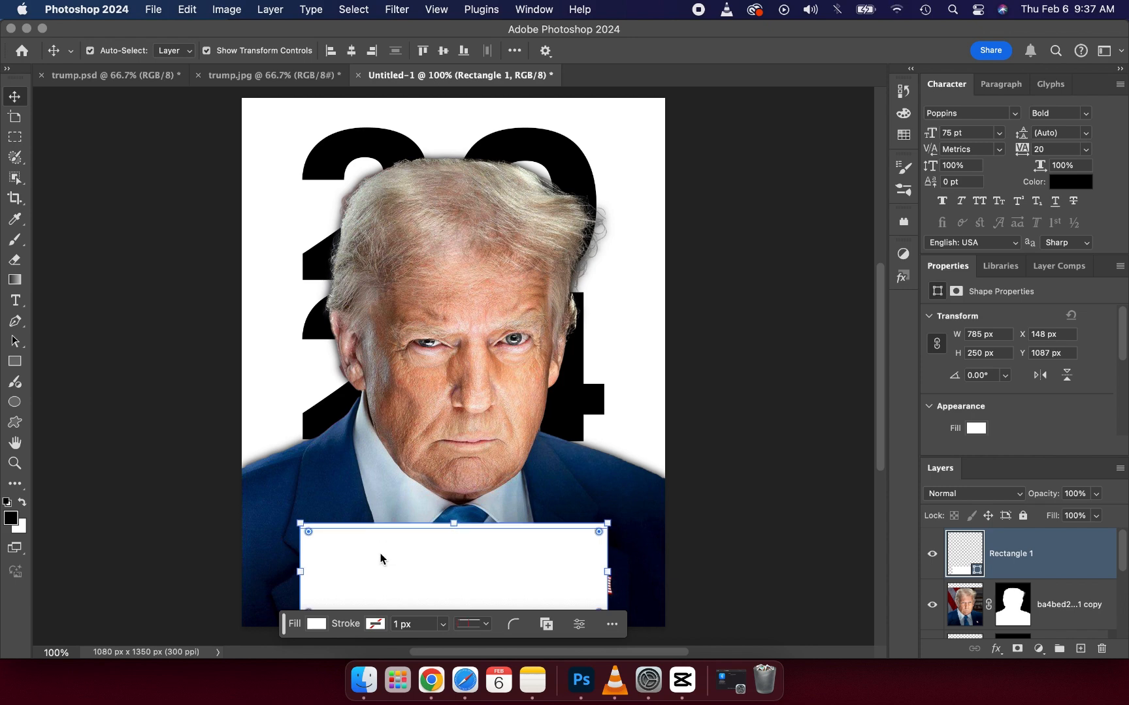
{"action": "left_click", "coordinate": [85, 384]}
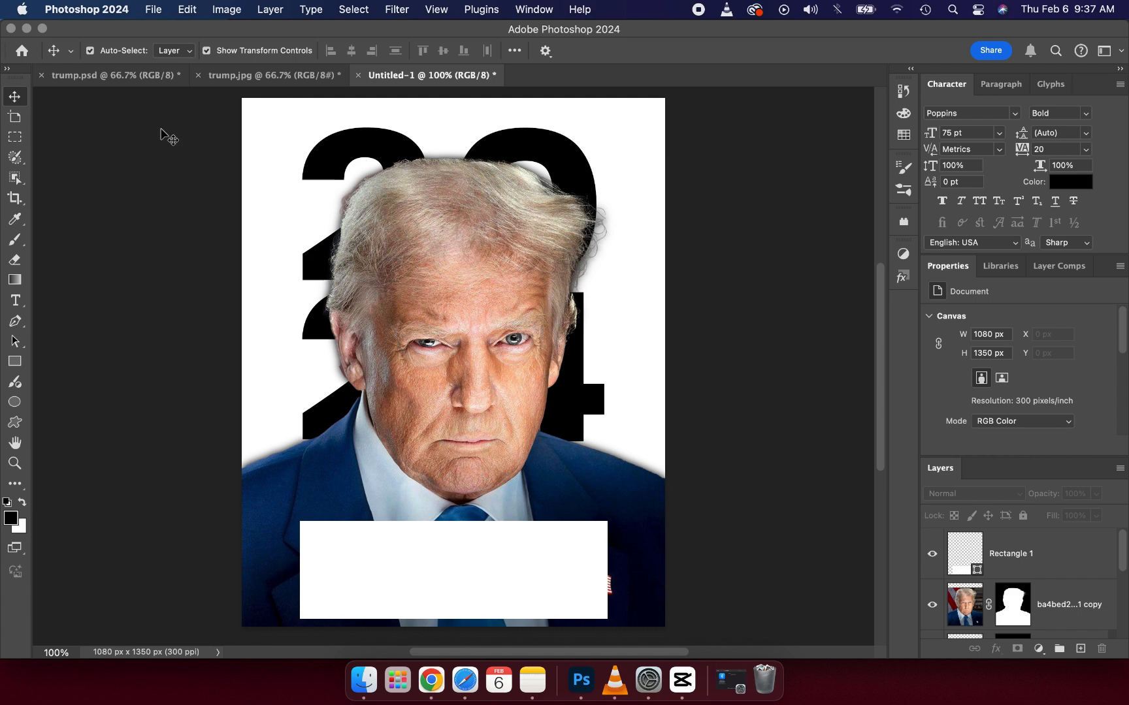
Step: Check the reference poster, change the fill of the rectangle across the lower chest to black (#000000), and deselect it
{"action": "left_click", "coordinate": [268, 83]}
{"action": "left_click", "coordinate": [472, 510]}
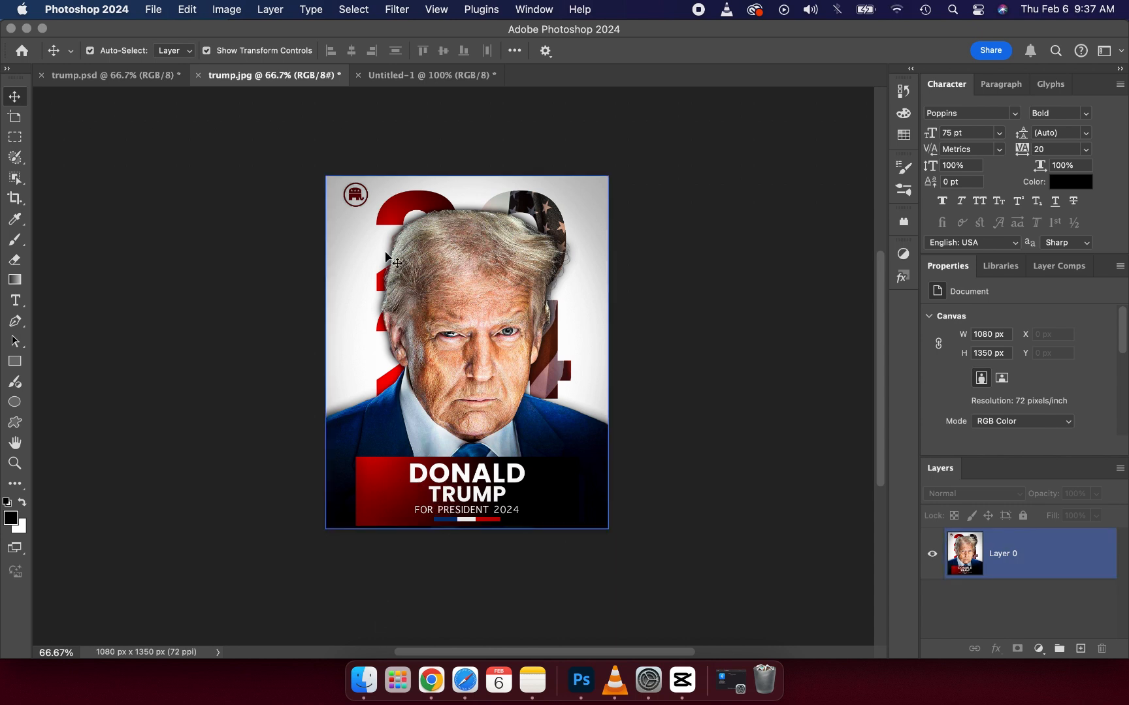
{"action": "left_click", "coordinate": [404, 83]}
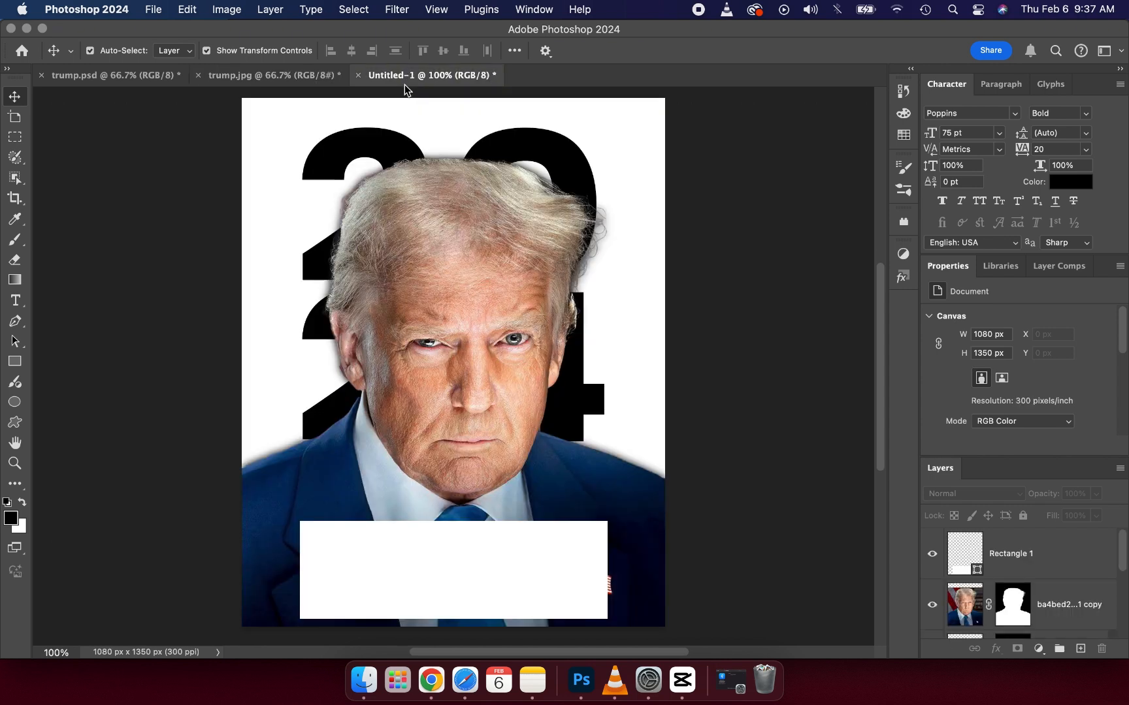
{"action": "left_click", "coordinate": [448, 532]}
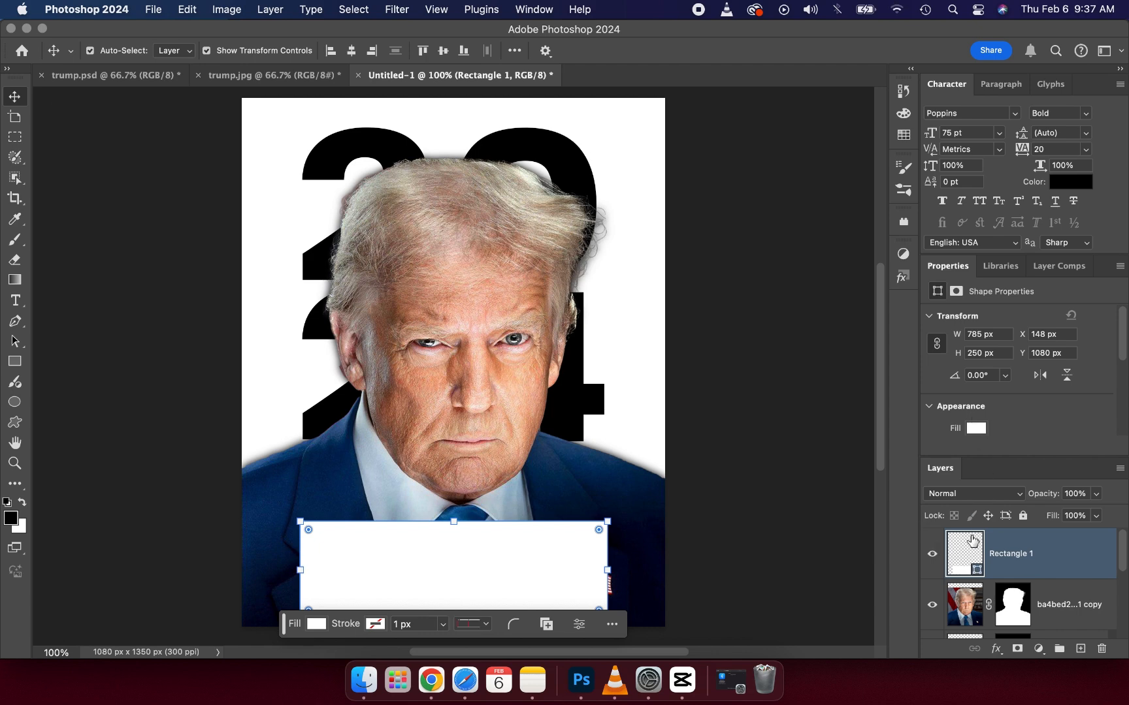
{"action": "double_click", "coordinate": [977, 572]}
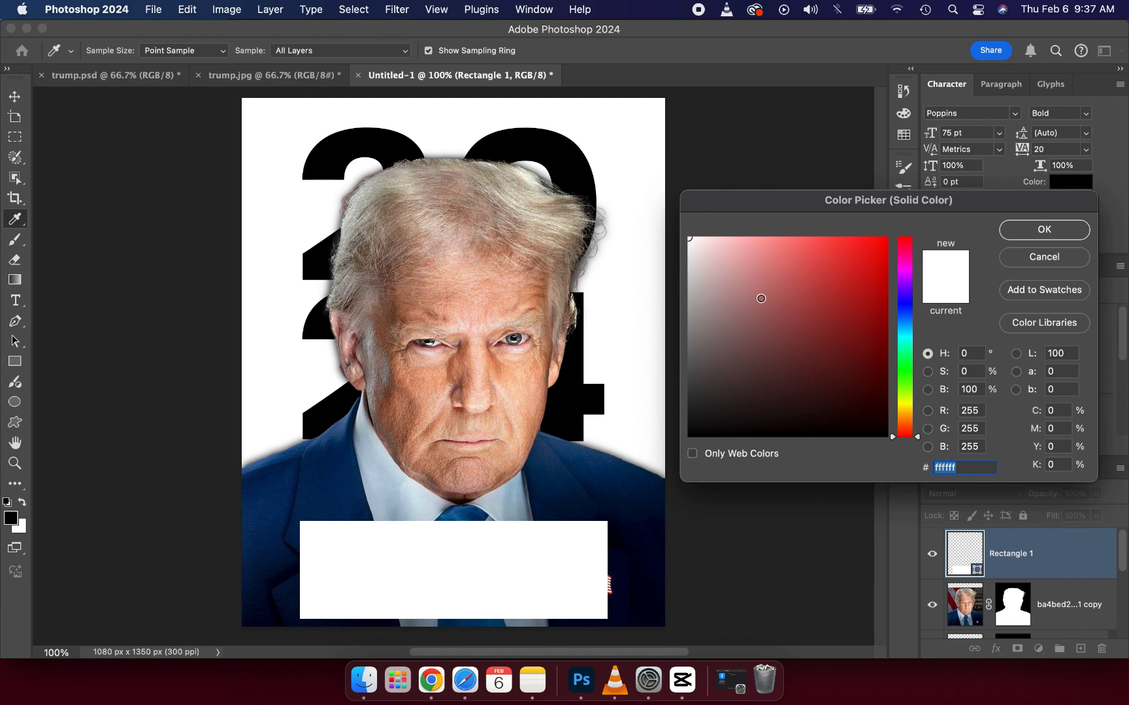
{"action": "left_click", "coordinate": [761, 298]}
{"action": "mouse_move", "coordinate": [755, 295]}
{"action": "left_mouse_down"}
{"action": "mouse_move", "coordinate": [796, 382]}
{"action": "mouse_move", "coordinate": [870, 456]}
{"action": "mouse_move", "coordinate": [893, 459]}
{"action": "left_mouse_up"}
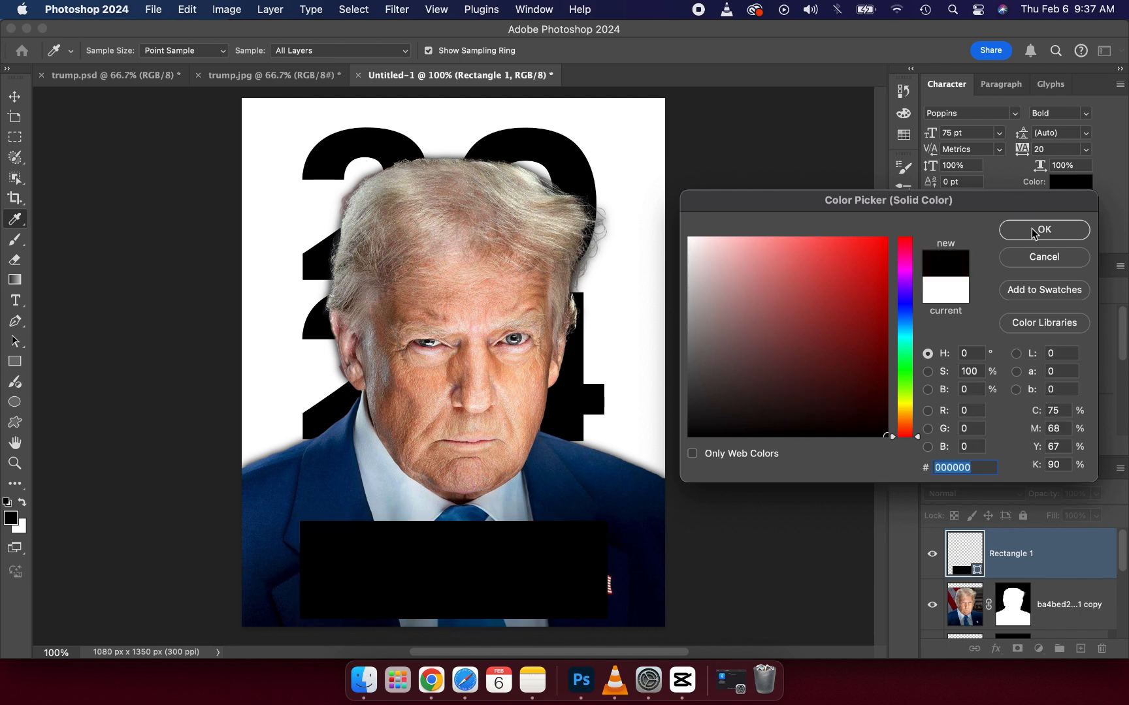
{"action": "left_click", "coordinate": [1034, 230]}
{"action": "left_click", "coordinate": [832, 243]}
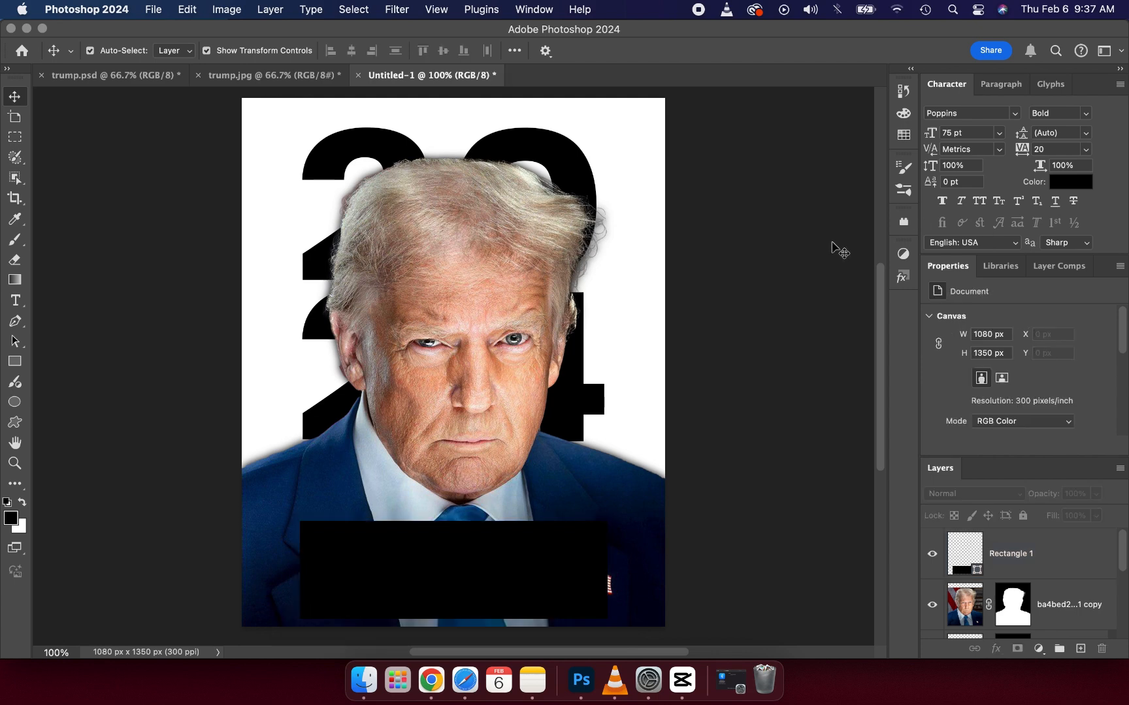
{"action": "left_click", "coordinate": [14, 301]}
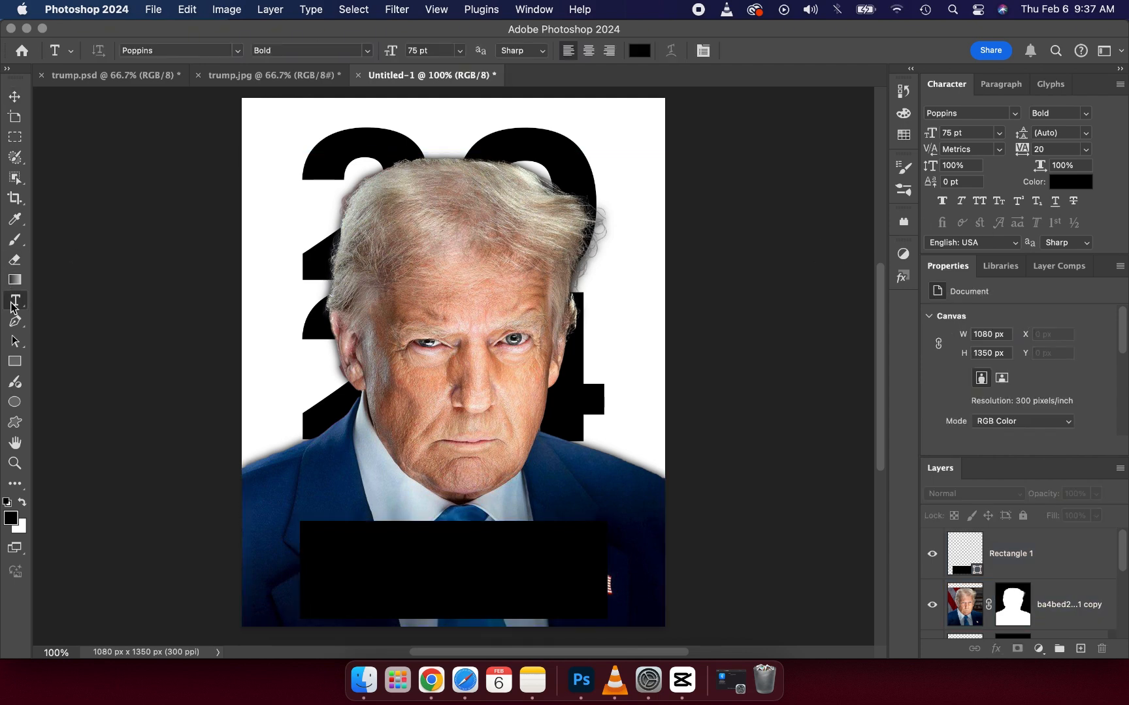
{"action": "left_click", "coordinate": [403, 546]}
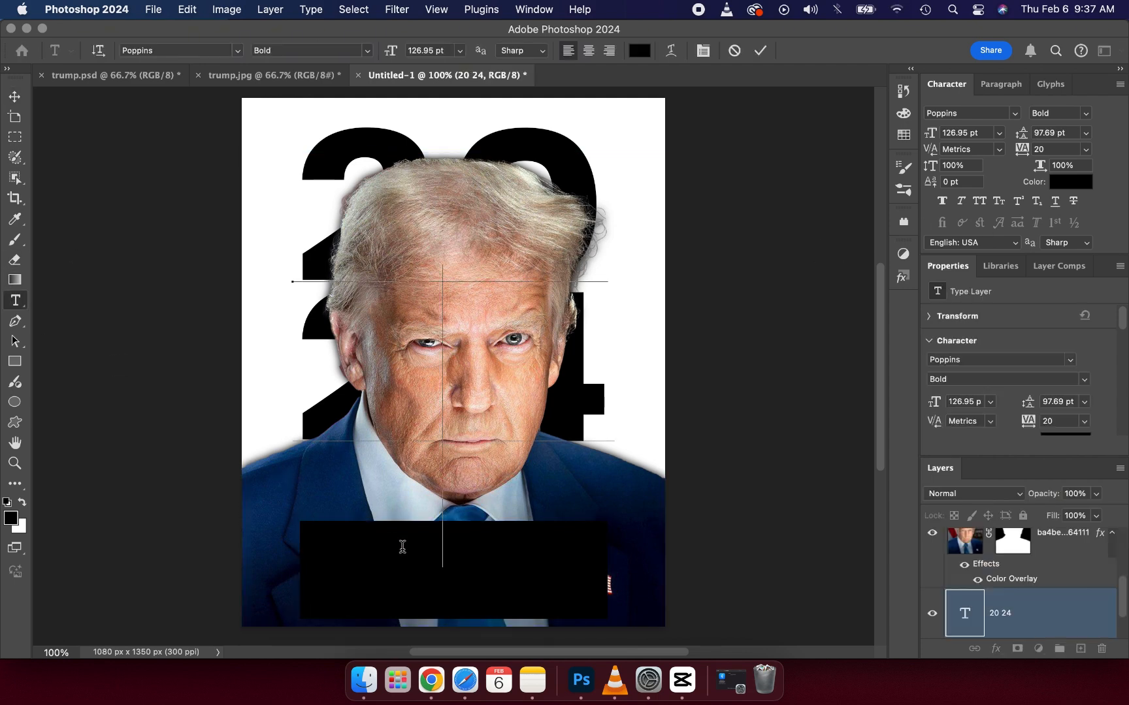
{"action": "left_click", "coordinate": [759, 50]}
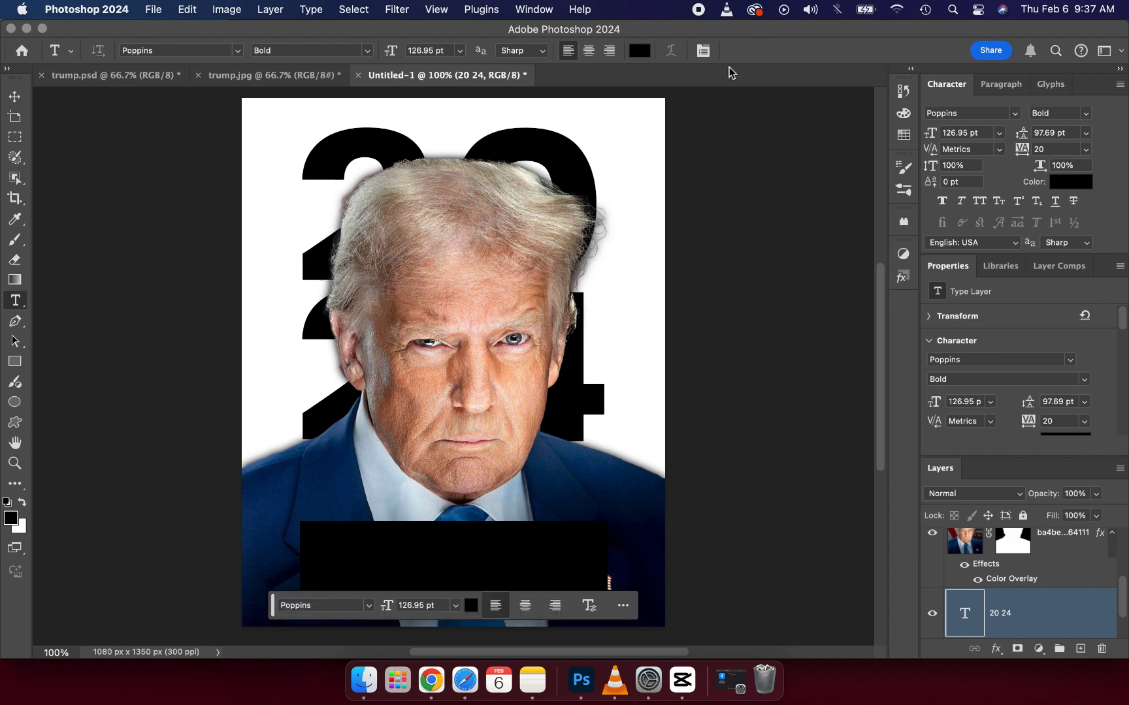
Step: Lock the stacked "20 24" text layer completely and deselect it
{"action": "left_click", "coordinate": [15, 96]}
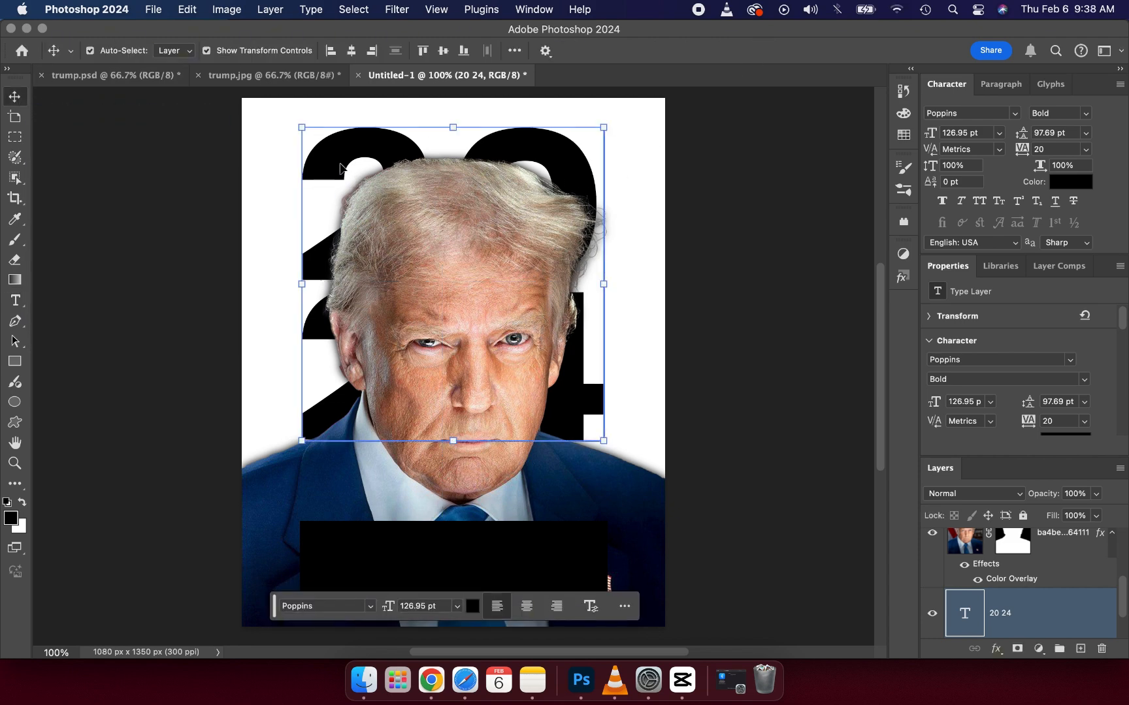
{"action": "left_click", "coordinate": [1023, 521]}
{"action": "left_click", "coordinate": [796, 535]}
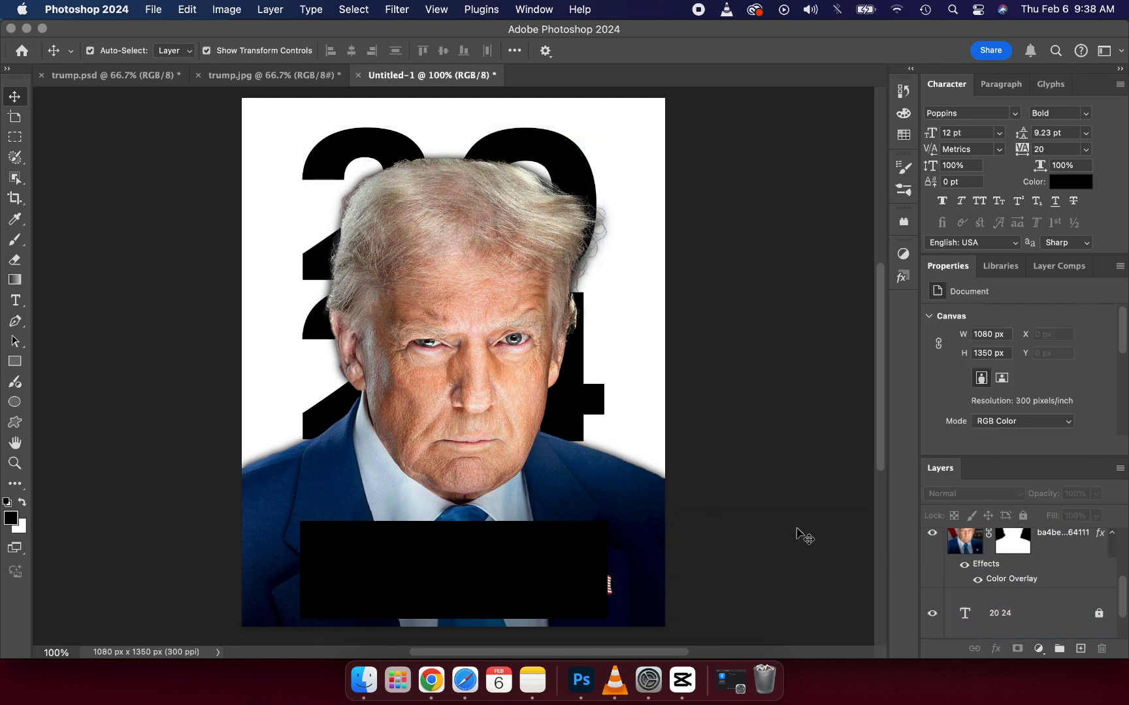
{"action": "left_click", "coordinate": [15, 299]}
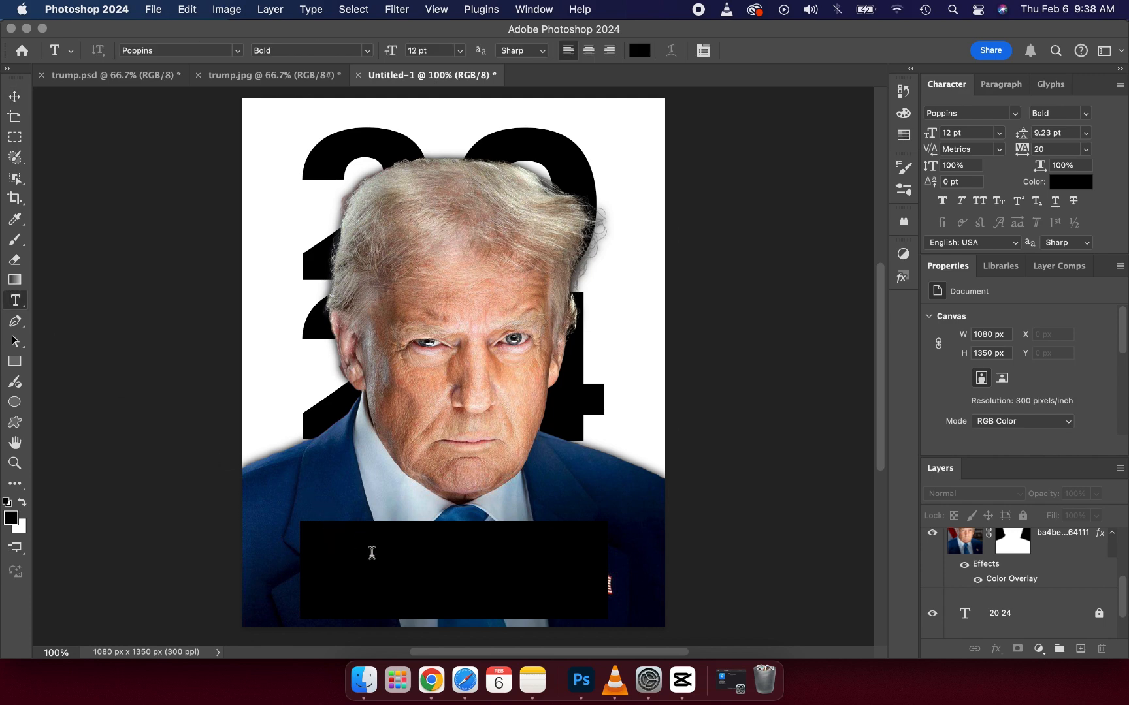
{"action": "left_click", "coordinate": [372, 553]}
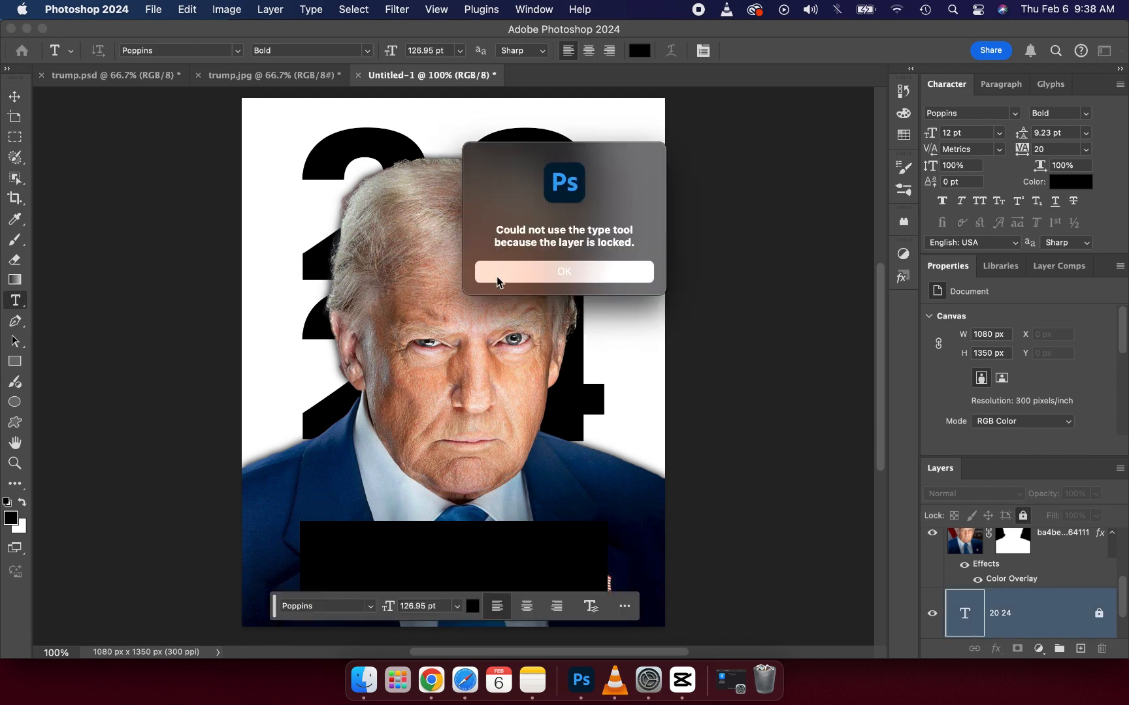
{"action": "left_click", "coordinate": [496, 276]}
{"action": "left_click", "coordinate": [459, 610]}
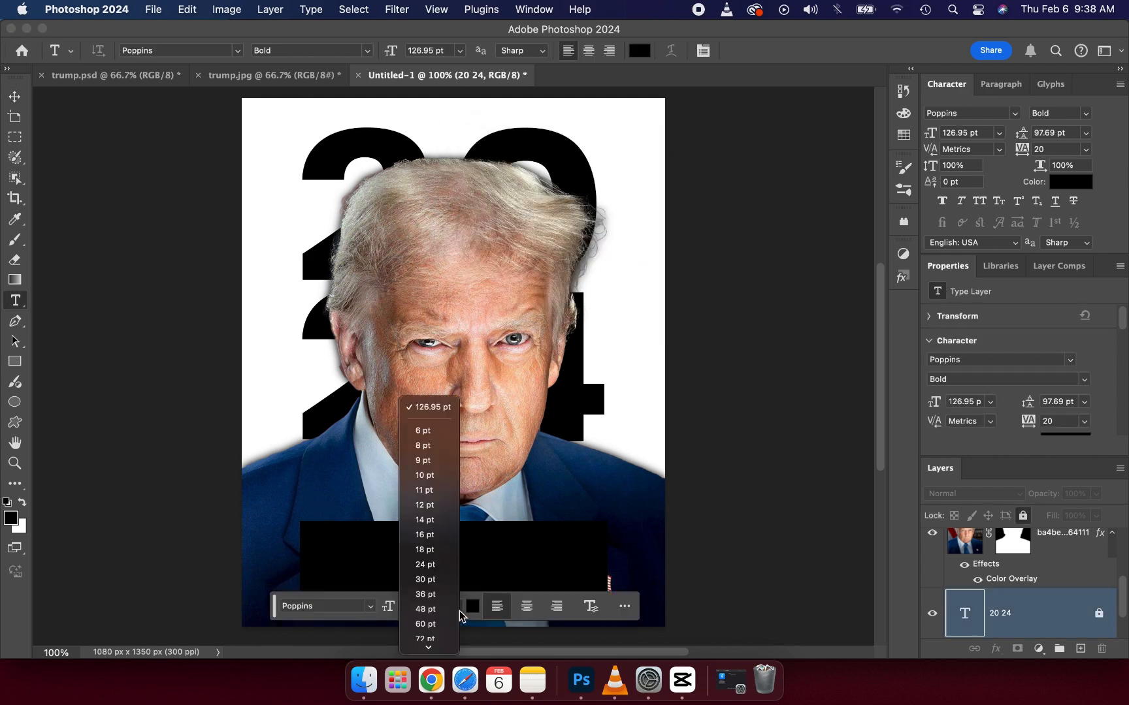
{"action": "left_click", "coordinate": [425, 505]}
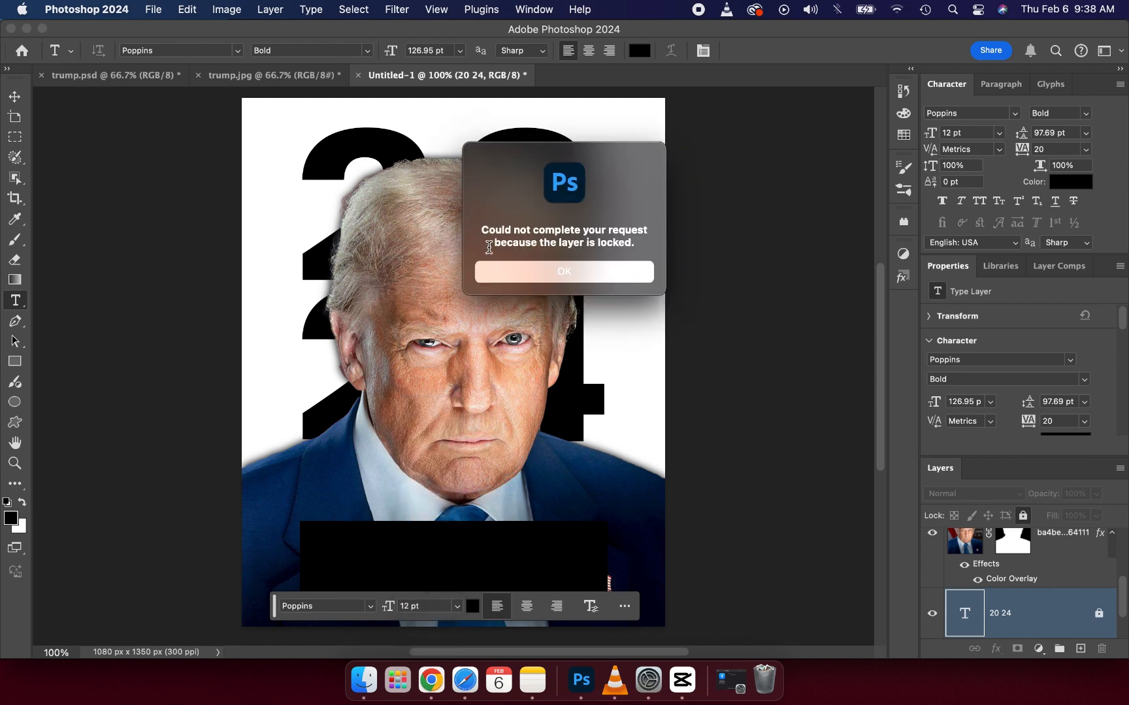
{"action": "left_click", "coordinate": [522, 274]}
Step: Add a 12 pt Poppins Bold "Lorem Ipsum" placeholder centred over the black rectangle, with its layer at the top of the stack
{"action": "left_click", "coordinate": [620, 351]}
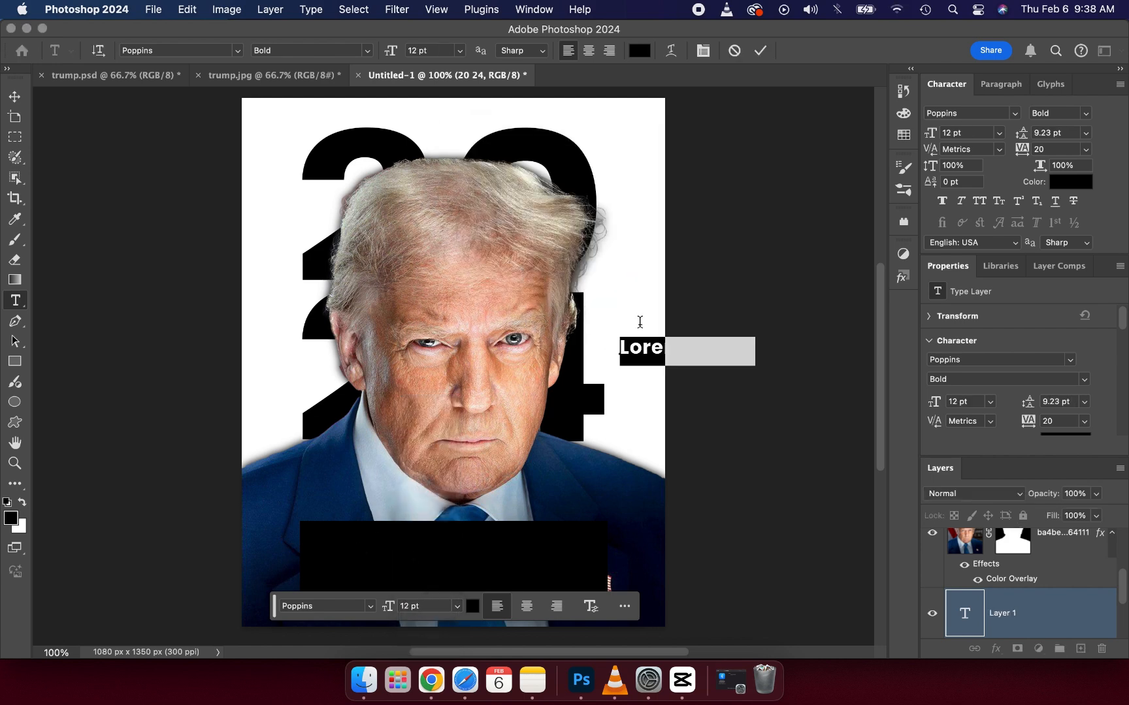
{"action": "left_click", "coordinate": [760, 50]}
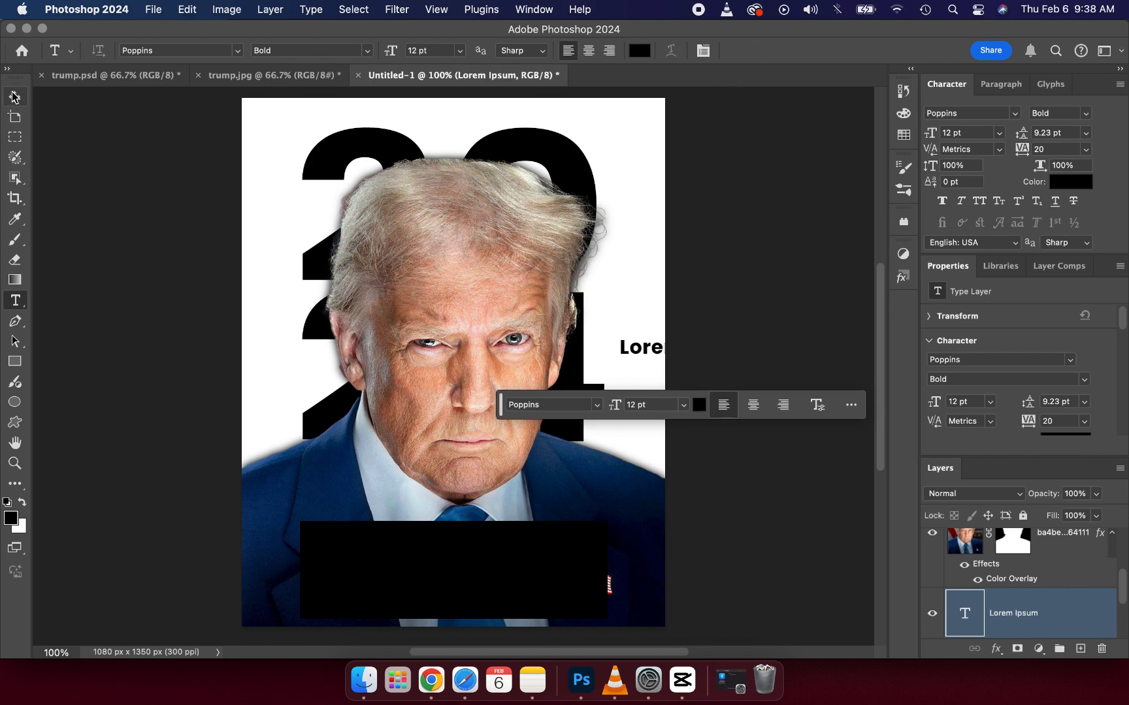
{"action": "key", "text": "v"}
{"action": "left_click_drag", "start_coordinate": [643, 348], "coordinate": [410, 571]}
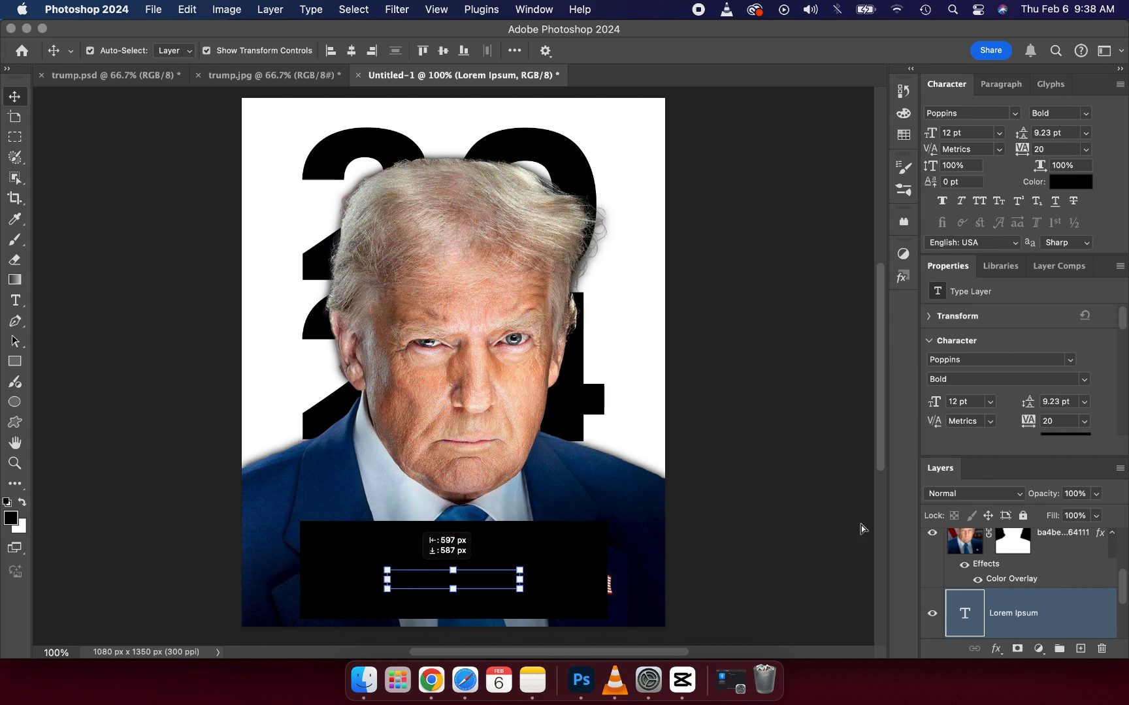
{"action": "left_click_drag", "start_coordinate": [1015, 588], "coordinate": [1025, 543]}
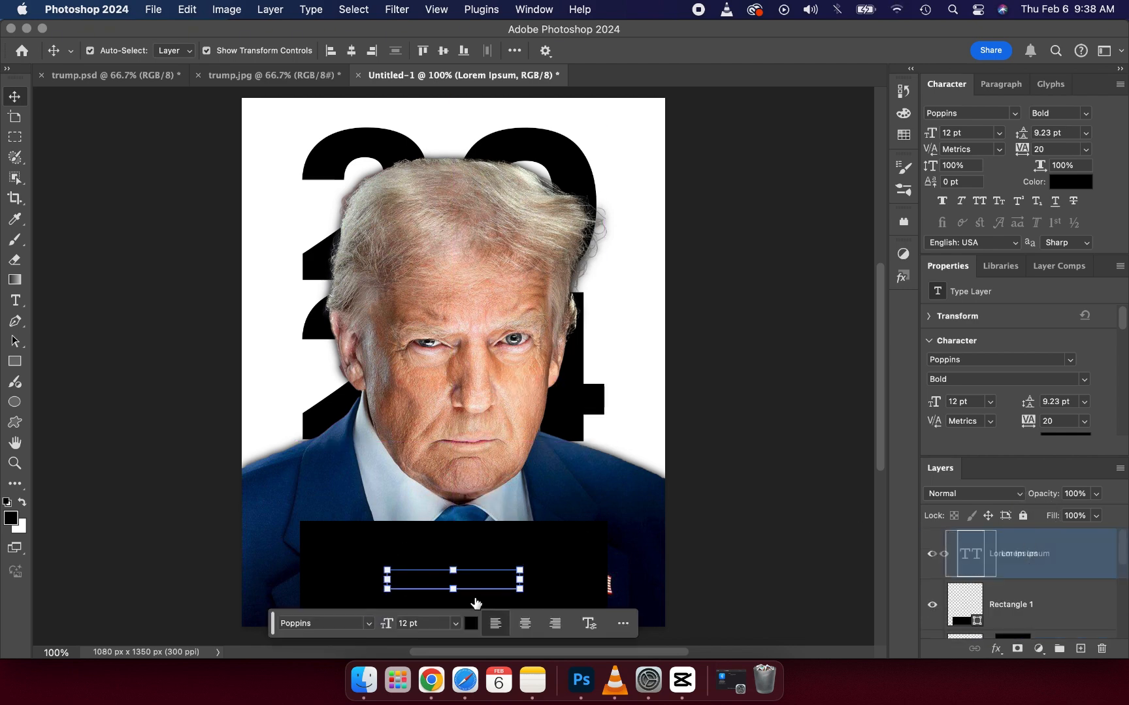
Step: Colour the "Lorem Ipsum" placeholder text white, sampled from the poster background
{"action": "left_click", "coordinate": [470, 623]}
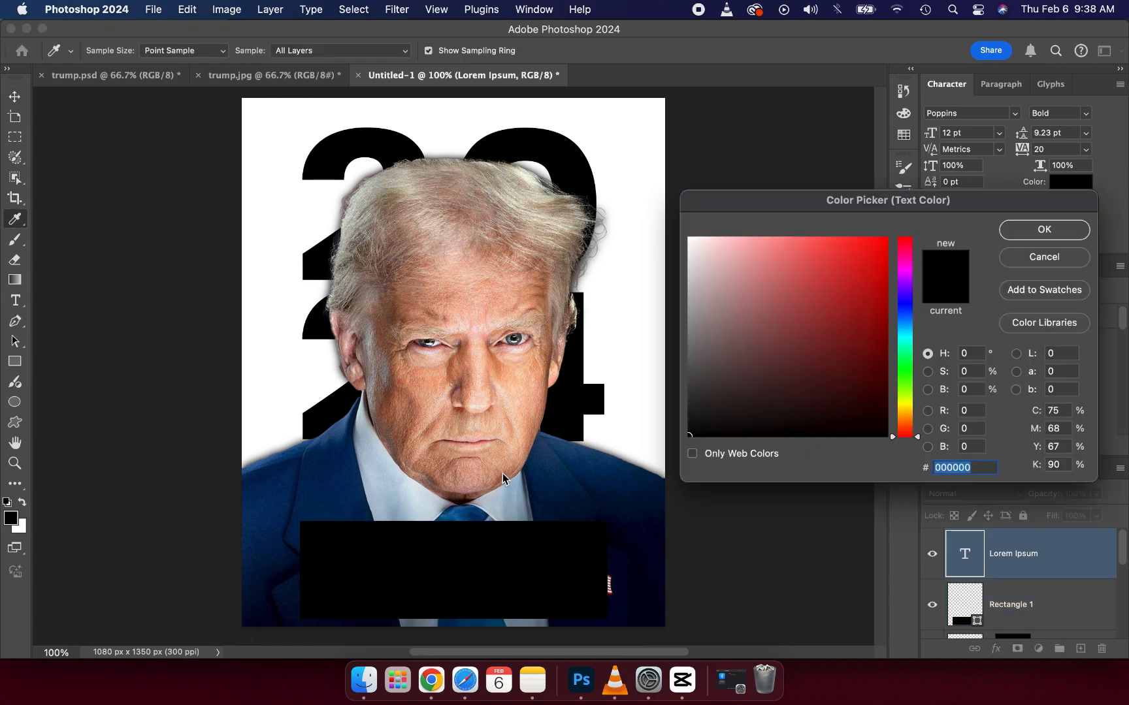
{"action": "left_click", "coordinate": [715, 313]}
{"action": "left_click", "coordinate": [659, 192]}
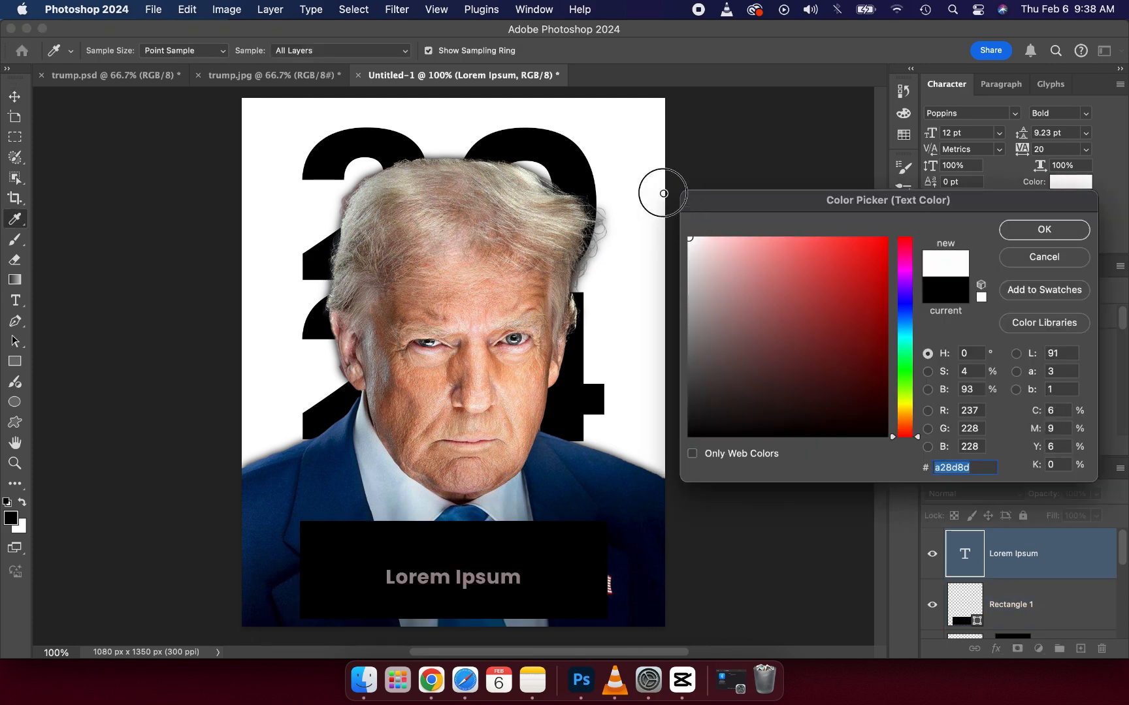
{"action": "left_click", "coordinate": [1043, 230]}
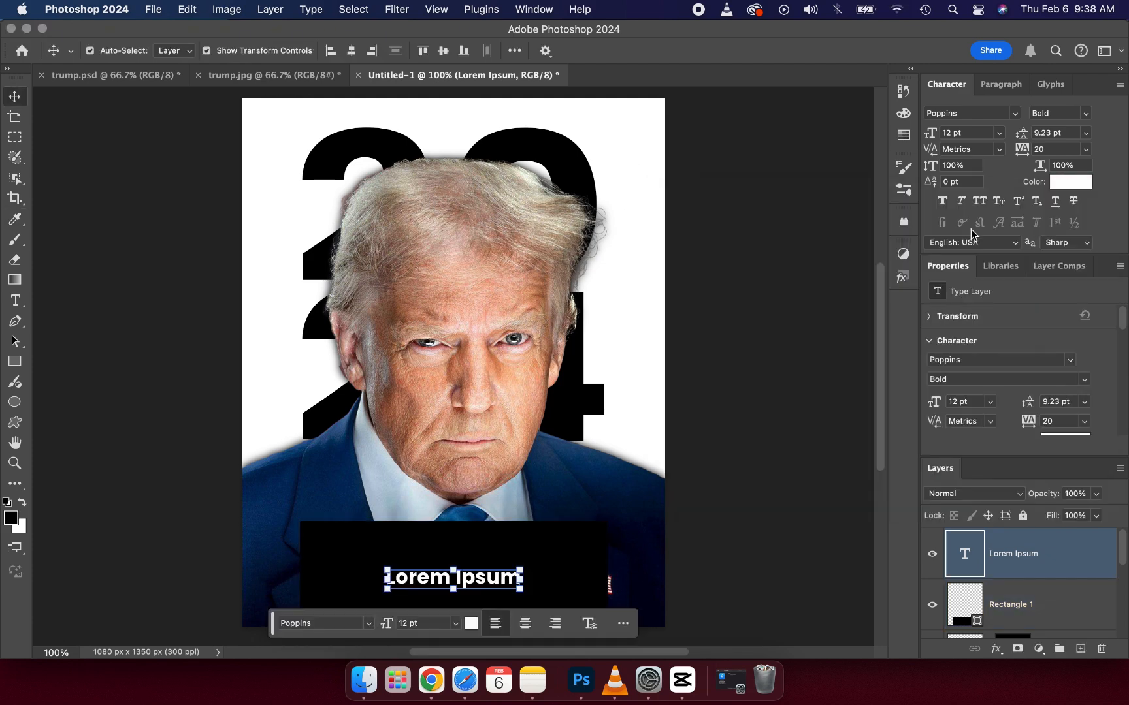
Step: Replace the placeholder text with "DONALD" and enlarge it to about 25.9 pt, centred along the black rectangle's upper edge
{"action": "double_click", "coordinate": [431, 579]}
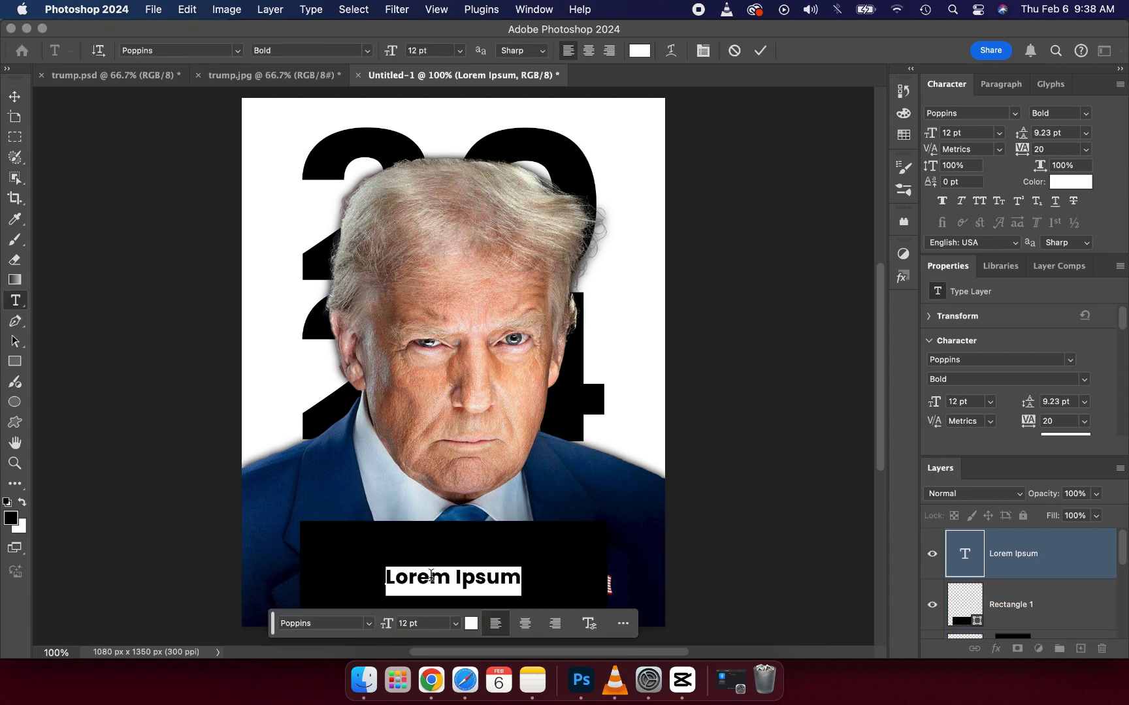
{"action": "type", "text": "DONALD"}
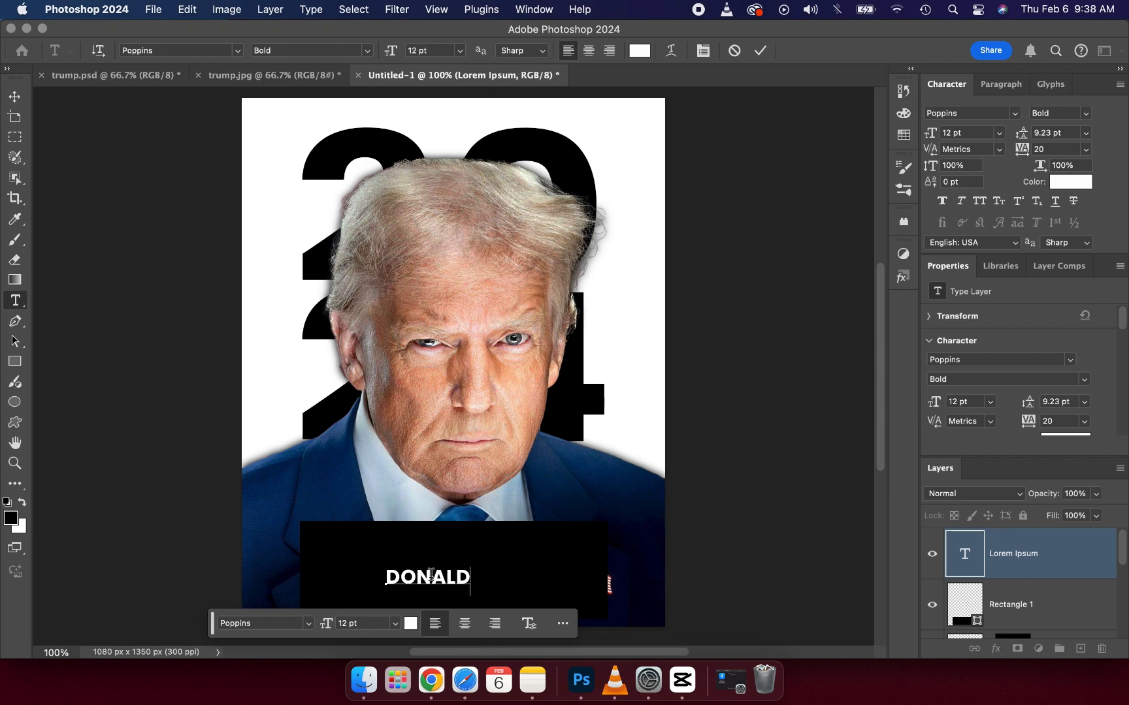
{"action": "left_click", "coordinate": [766, 52]}
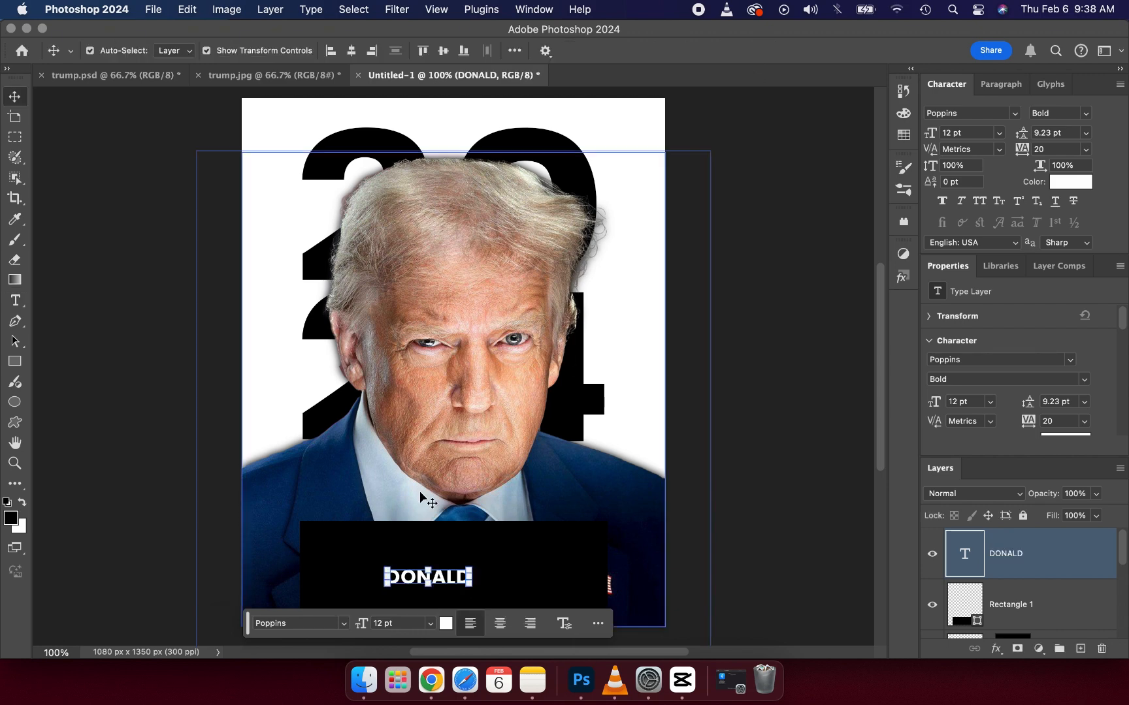
{"action": "left_click_drag", "start_coordinate": [427, 567], "coordinate": [472, 545]}
{"action": "left_click", "coordinate": [797, 51]}
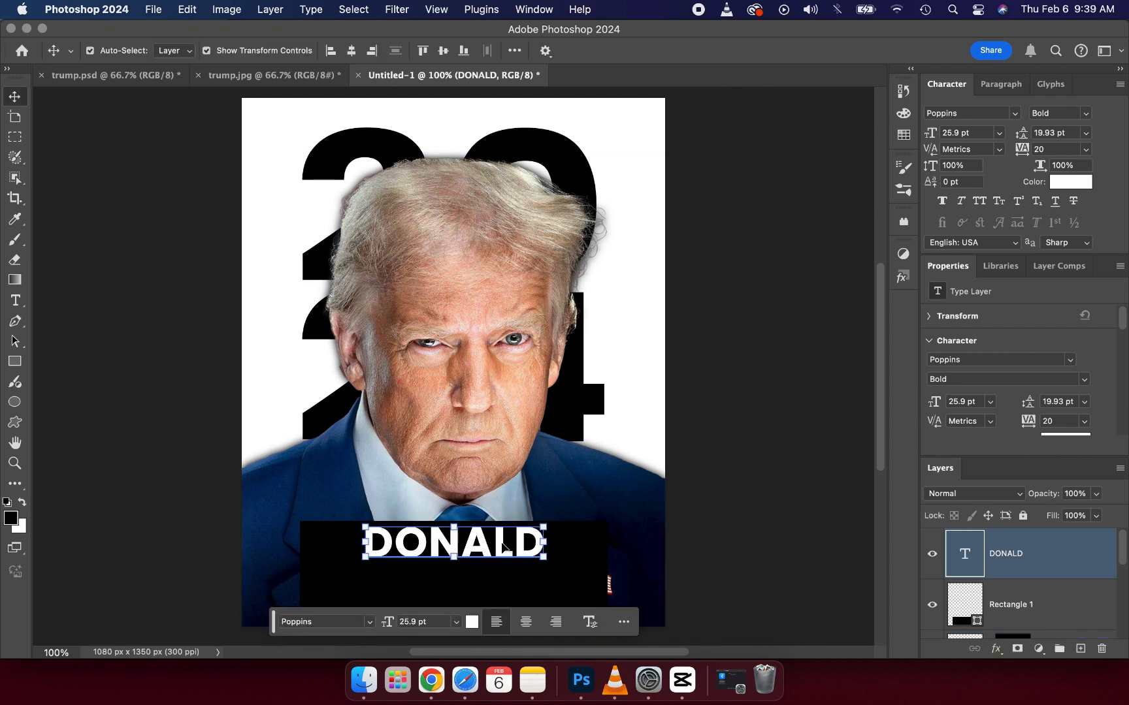
Step: Duplicate the "DONALD" text directly beneath the original and change the copy's wording to "TRUMP"
{"action": "key", "text": "super+j"}
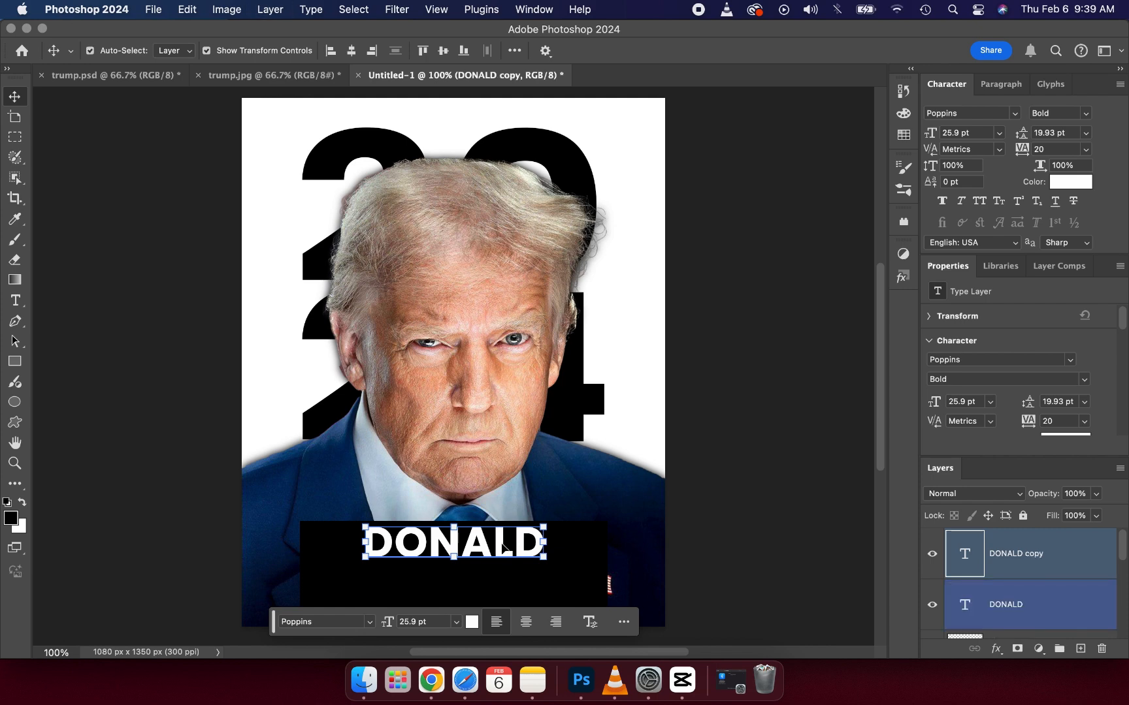
{"action": "left_click_drag", "start_coordinate": [503, 547], "coordinate": [504, 579]}
{"action": "double_click", "coordinate": [503, 576]}
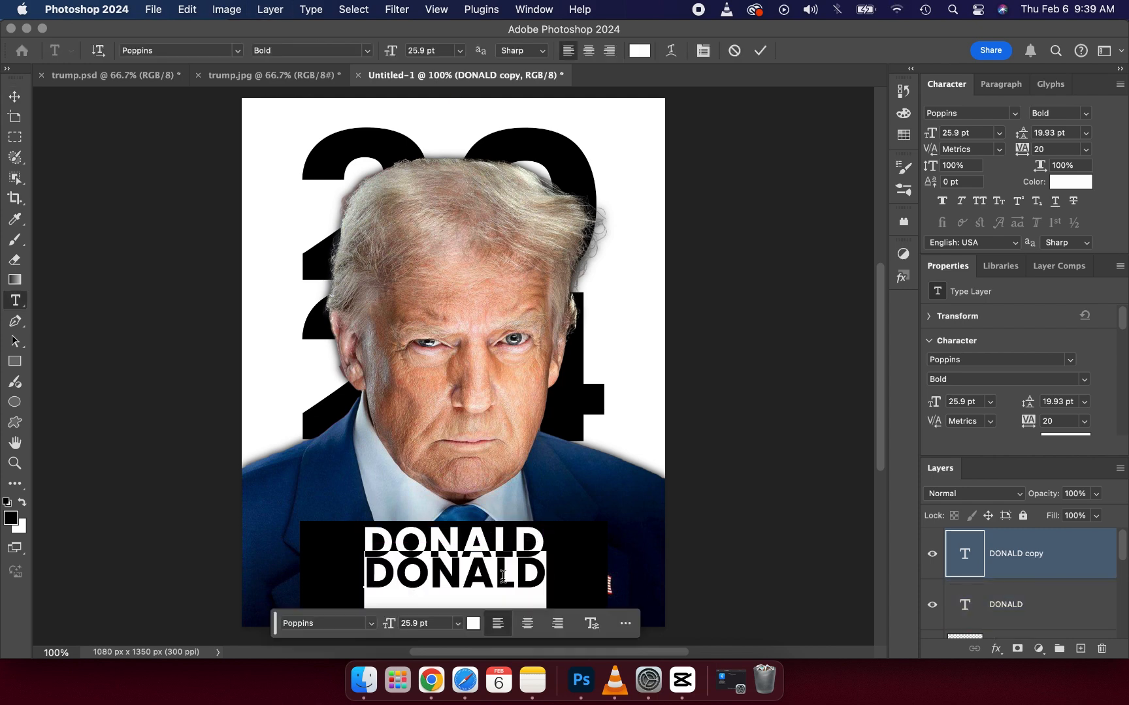
{"action": "type", "text": "TRUMP"}
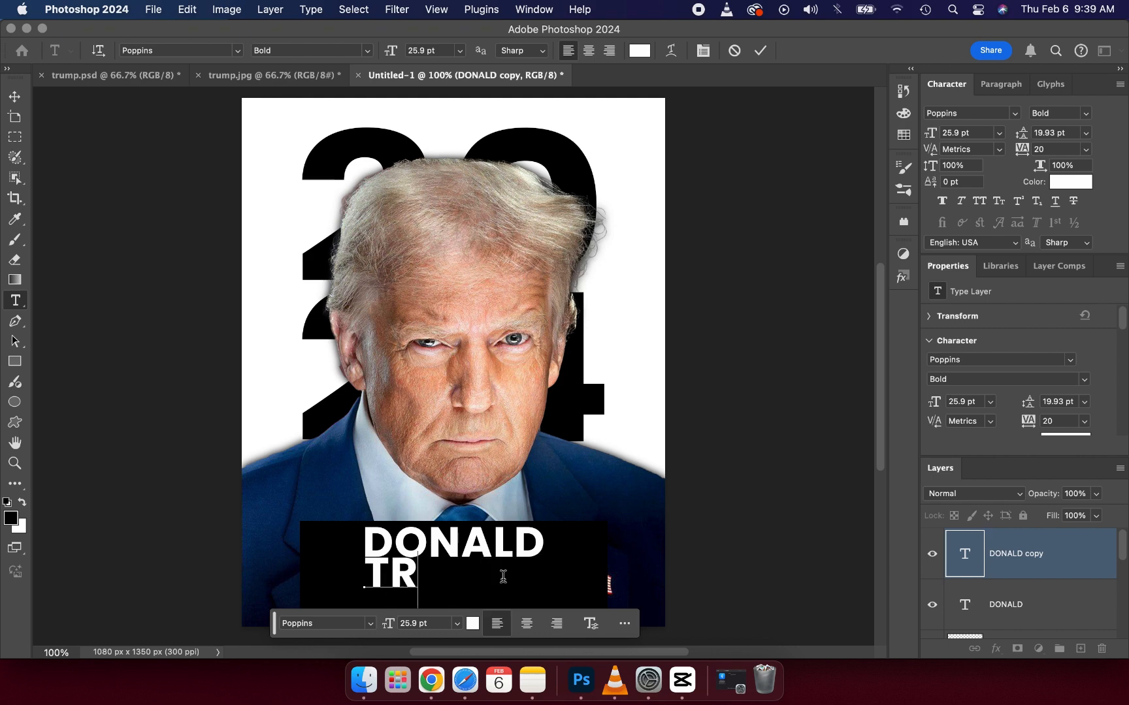
{"action": "left_click", "coordinate": [761, 53]}
{"action": "key", "text": "v"}
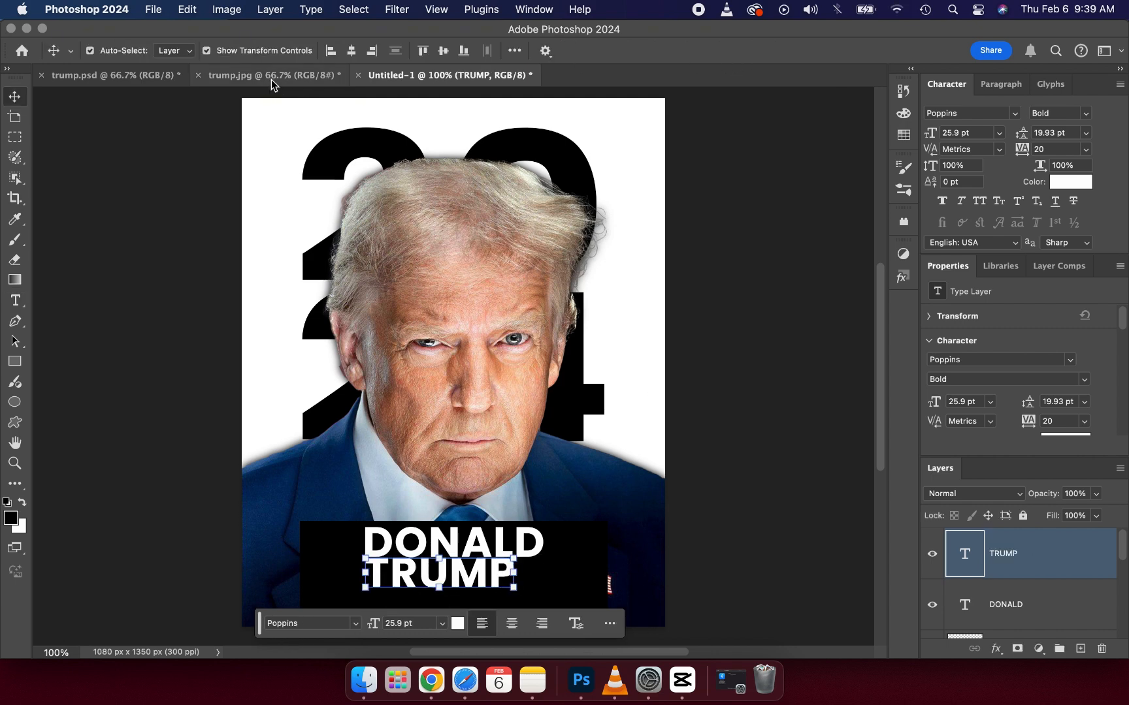
Step: Check the reference poster, move "TRUMP" slightly right and down beneath "DONALD", and scale it to about 22.36 pt
{"action": "left_click", "coordinate": [271, 80]}
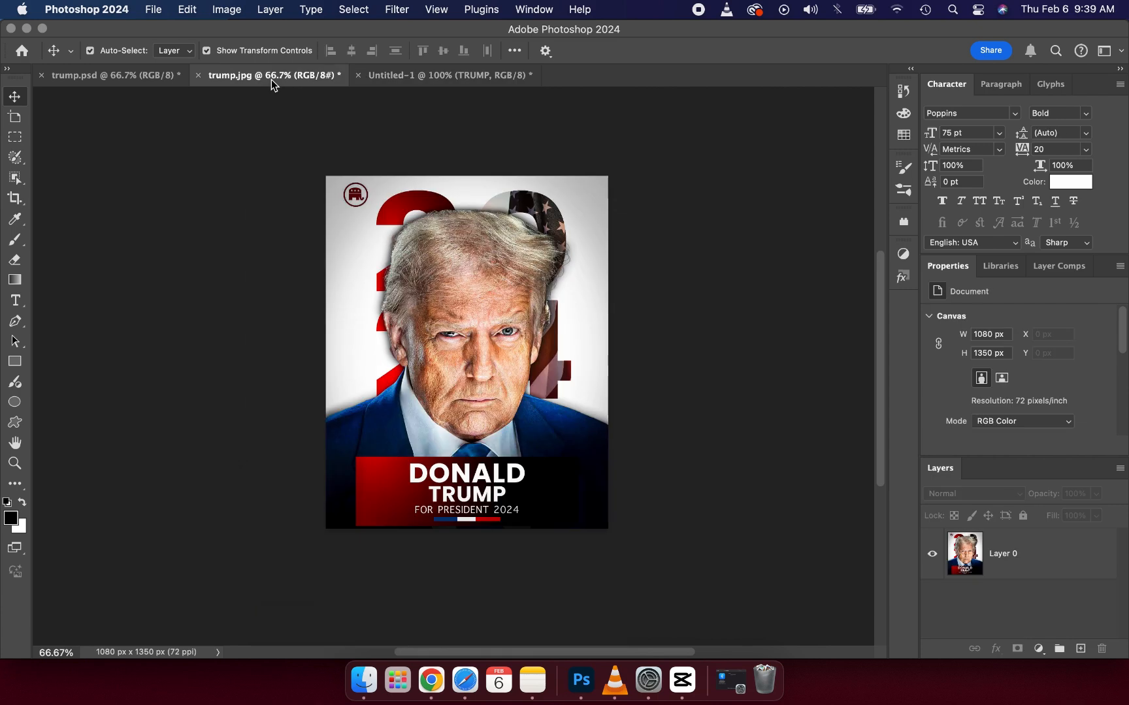
{"action": "left_click", "coordinate": [449, 73]}
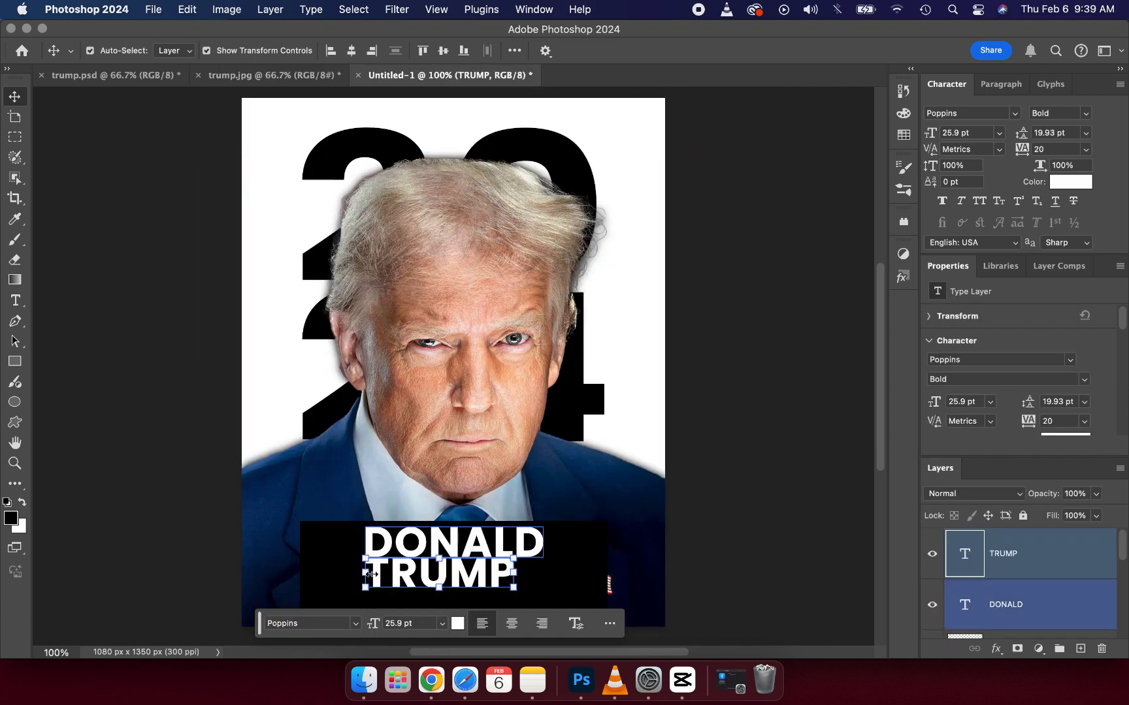
{"action": "left_click_drag", "start_coordinate": [368, 574], "coordinate": [390, 578]}
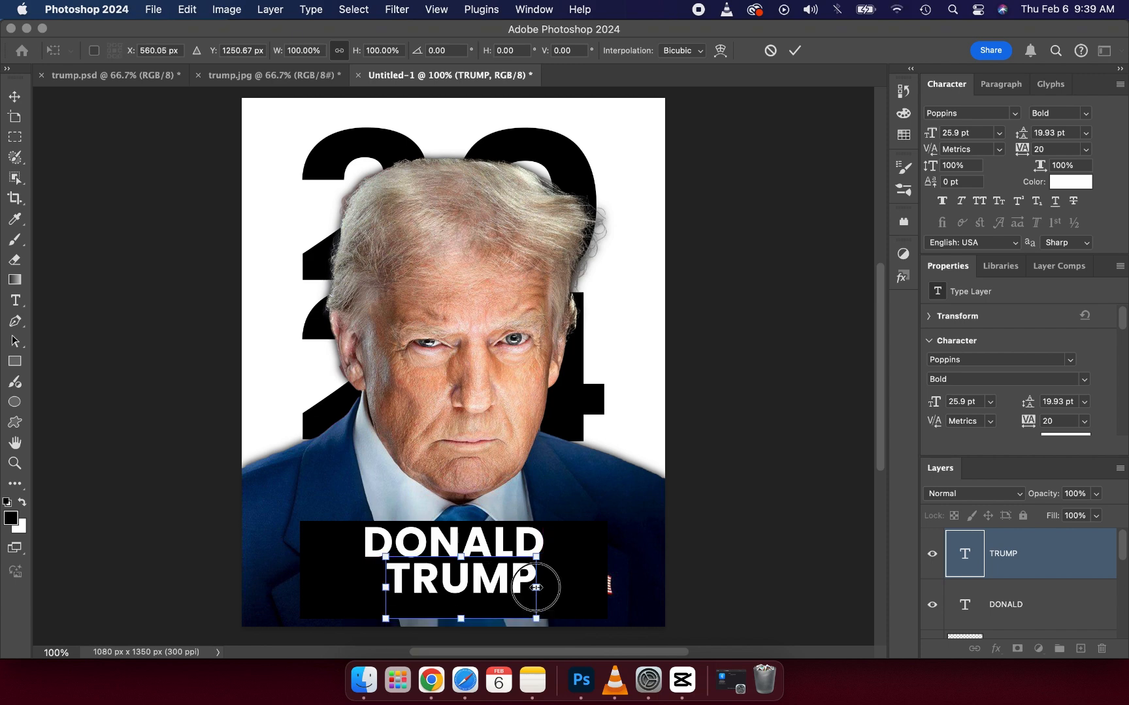
{"action": "left_click_drag", "start_coordinate": [536, 588], "coordinate": [516, 588]}
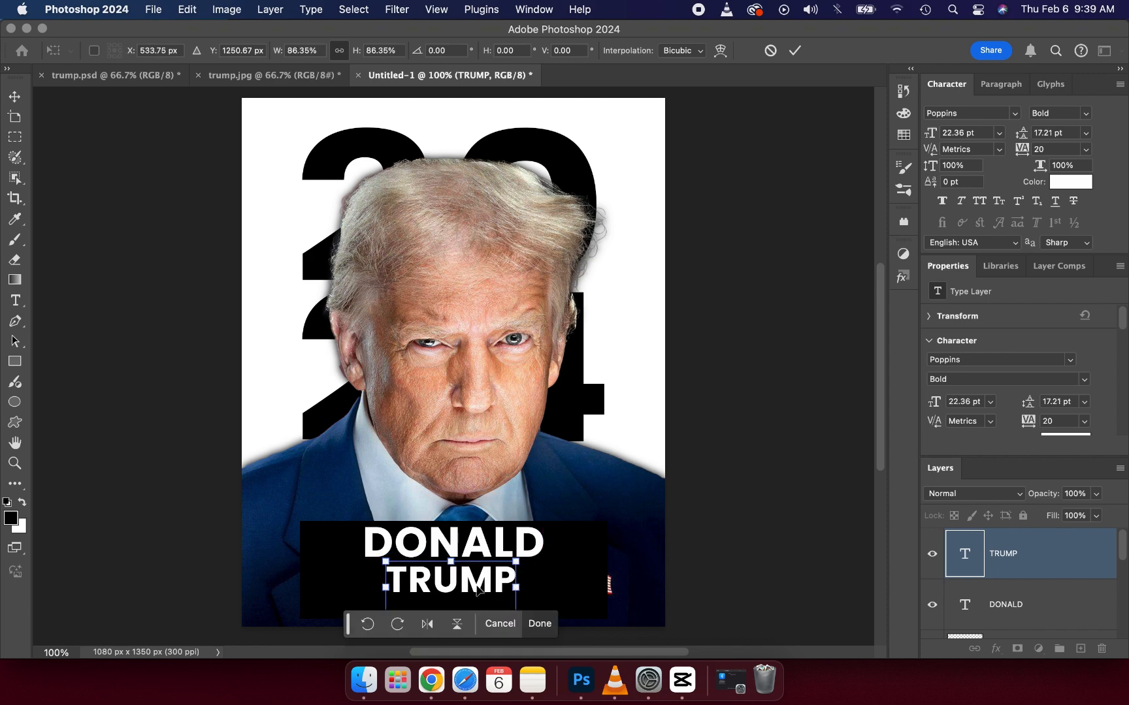
{"action": "left_click", "coordinate": [459, 587]}
{"action": "left_click", "coordinate": [793, 51]}
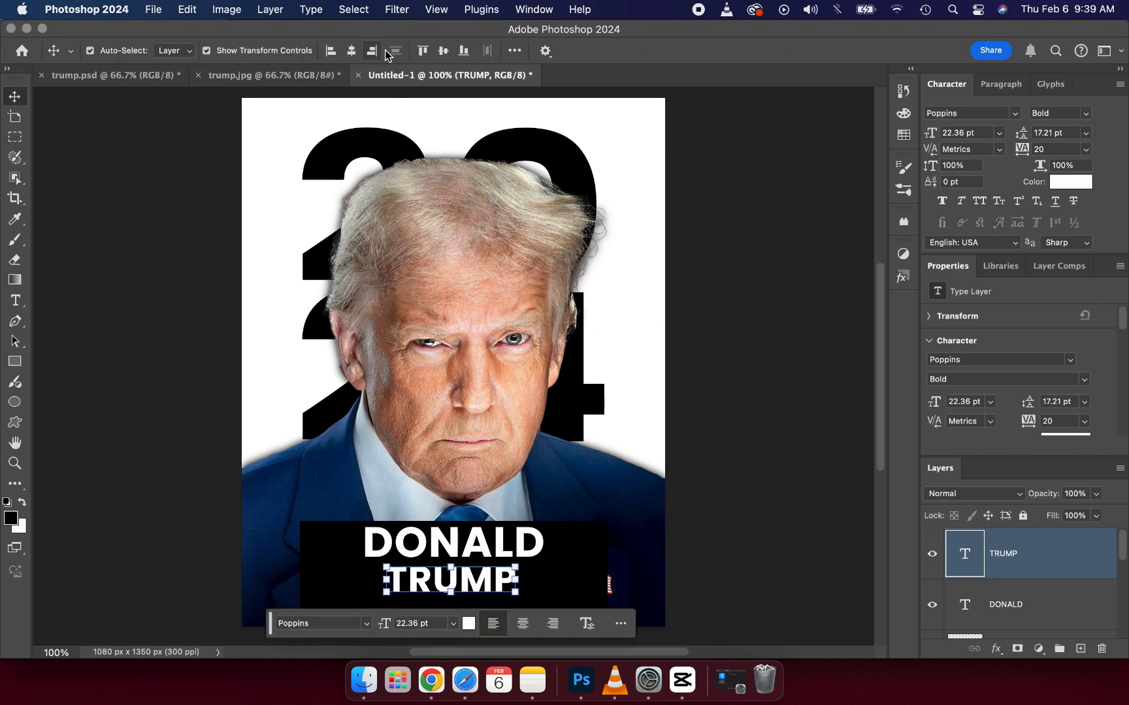
Step: Nudge the "TRUMP" text slightly right so it sits centred beneath "DONALD"
{"action": "key", "text": "Right"}
{"action": "key", "text": "Right"}
{"action": "key", "text": "Right"}
{"action": "key", "text": "Right"}
{"action": "key", "text": "Right"}
{"action": "key", "text": "Right"}
{"action": "left_click", "coordinate": [179, 461]}
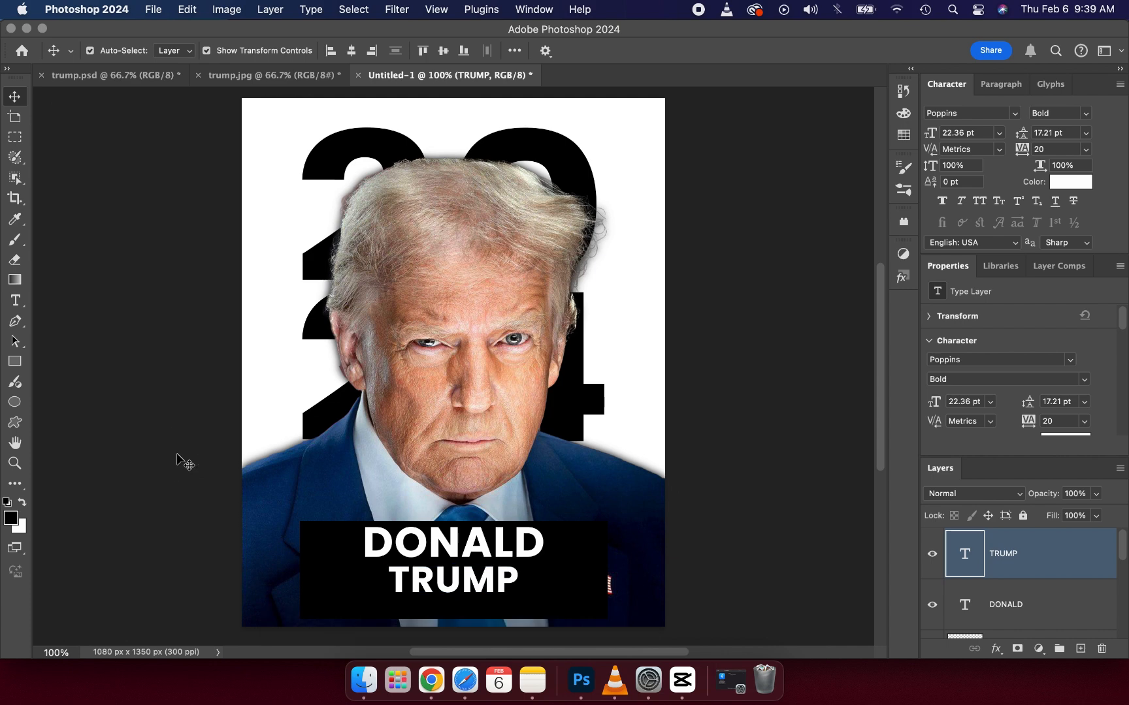
Step: Stretch the black rectangle upward from its upper edge to about 278 px high, keeping its width
{"action": "left_click", "coordinate": [315, 532]}
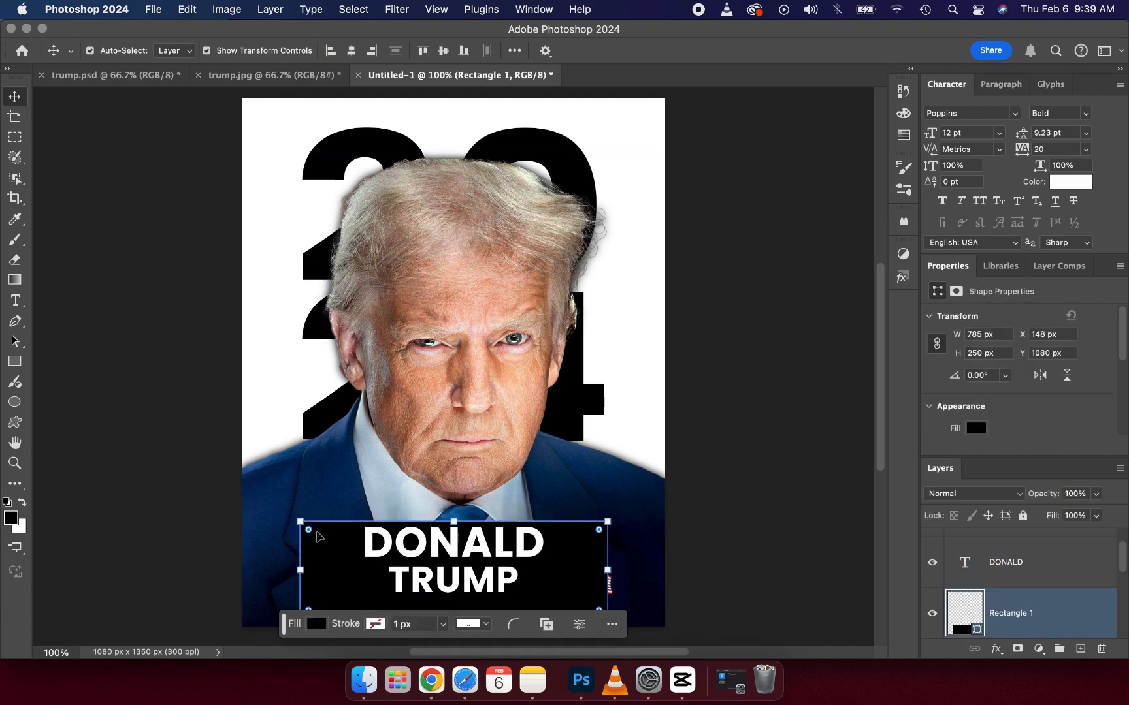
{"action": "left_click", "coordinate": [452, 520]}
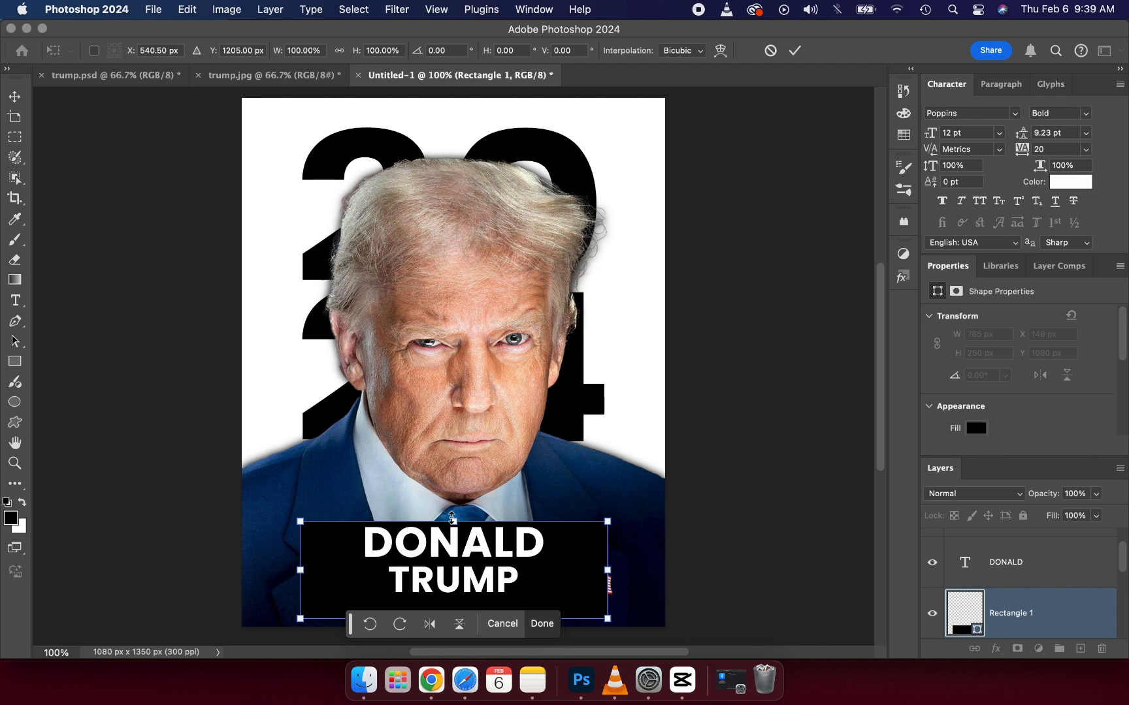
{"action": "left_click_drag", "start_coordinate": [452, 520], "coordinate": [452, 508]}
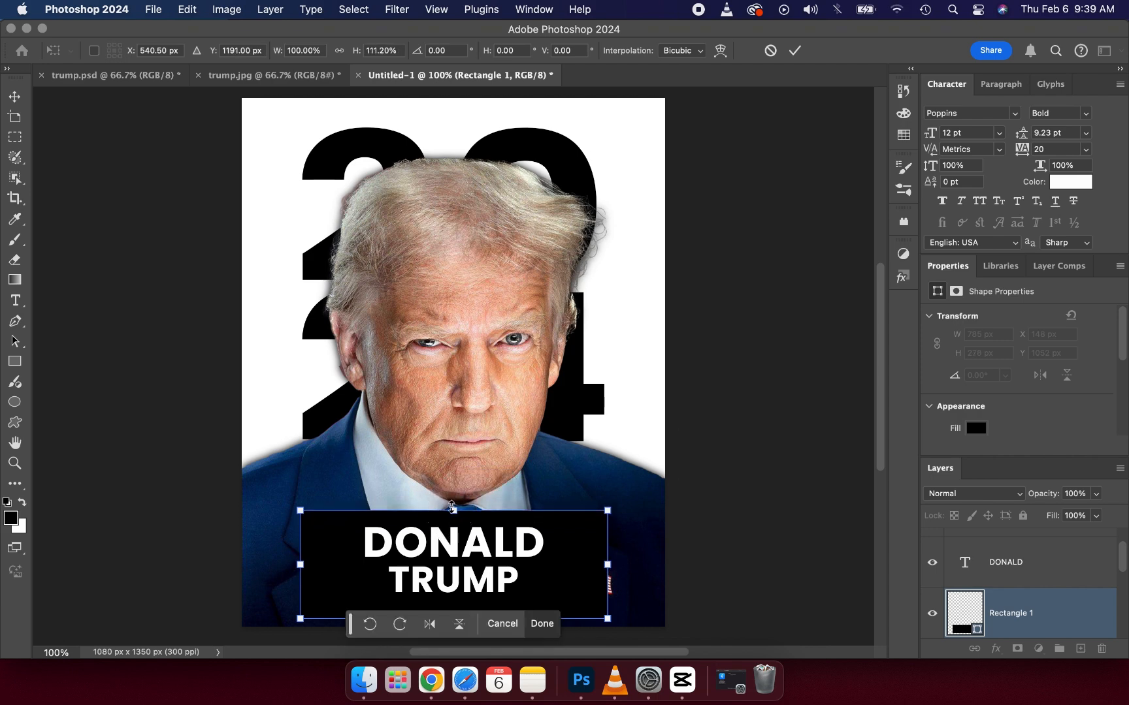
{"action": "left_click", "coordinate": [339, 50]}
{"action": "left_click", "coordinate": [795, 58]}
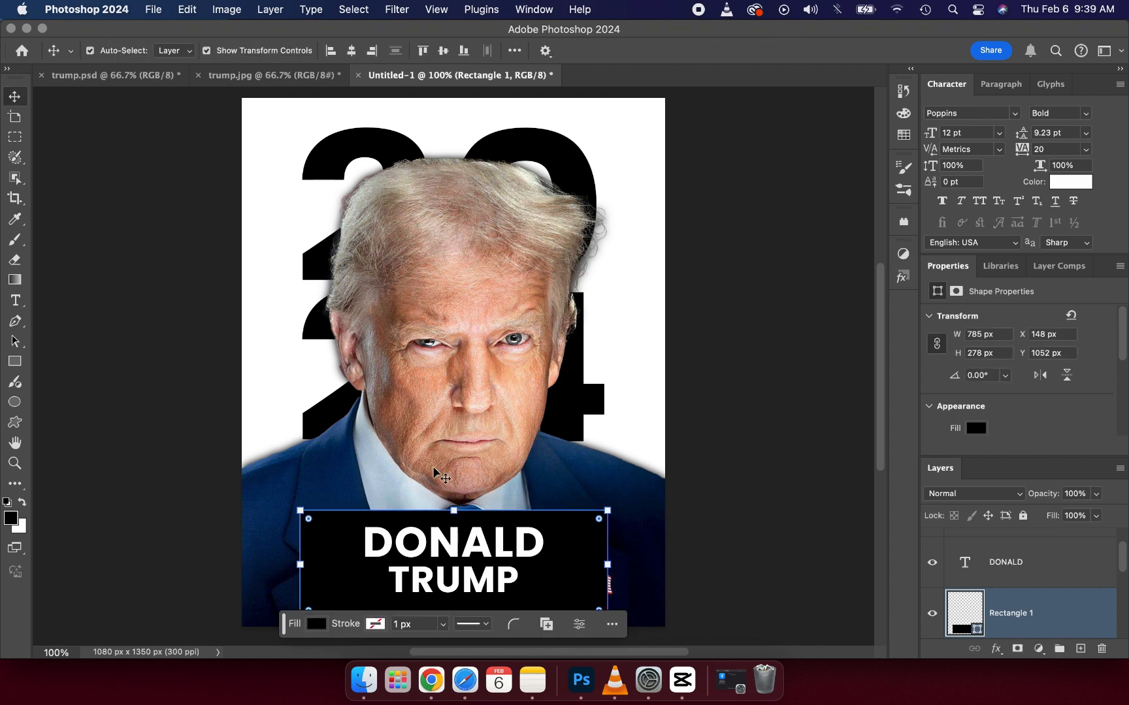
Step: Move the "DONALD" and "TRUMP" texts up together towards the black rectangle's upper edge
{"action": "left_click", "coordinate": [436, 552]}
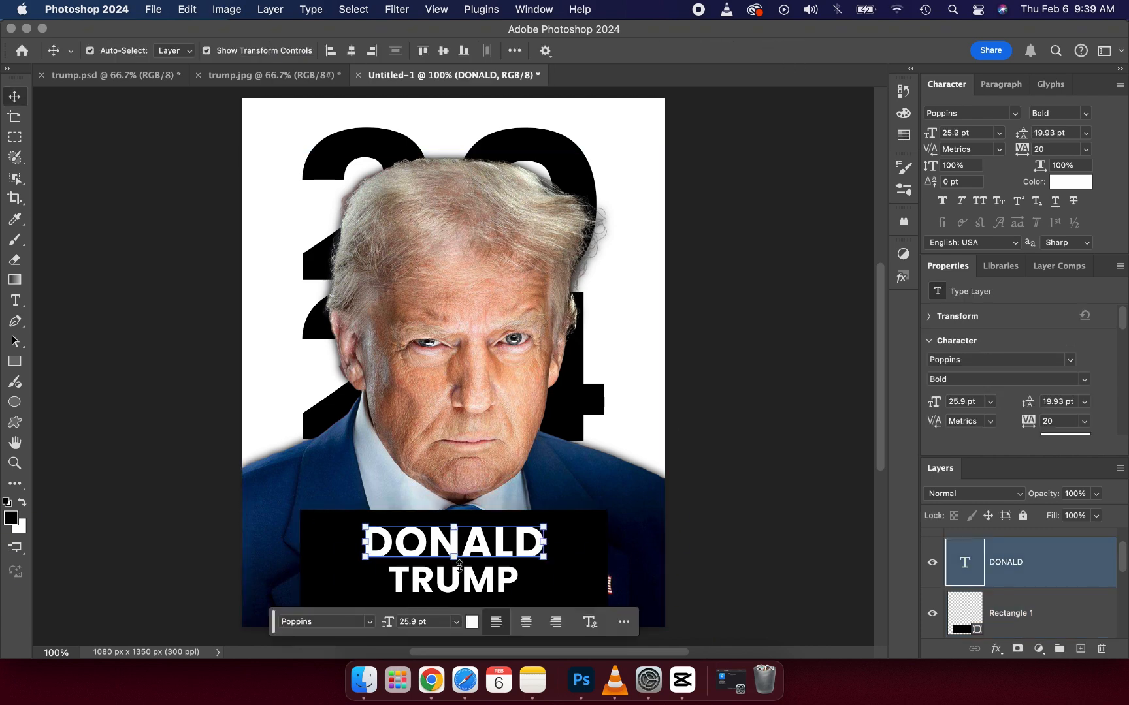
{"action": "left_click", "coordinate": [496, 587], "text": "shift"}
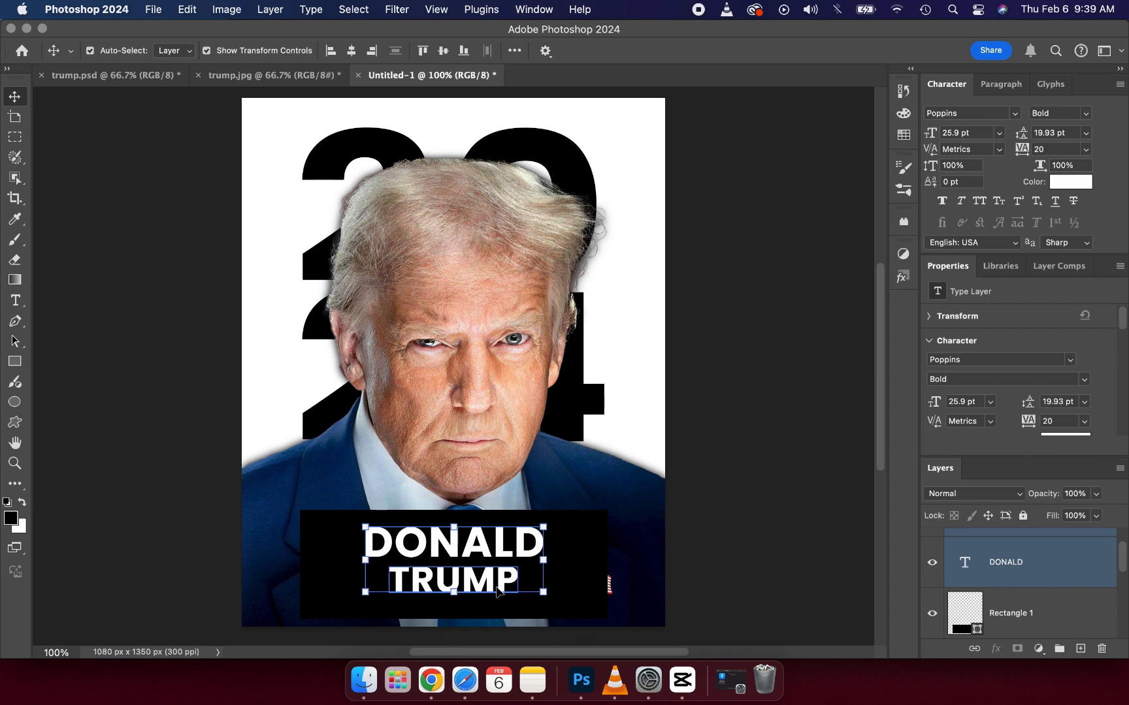
{"action": "key", "text": "Up"}
{"action": "key", "text": "Up"}
{"action": "key", "text": "Up"}
{"action": "key", "text": "Up"}
{"action": "key", "text": "Up"}
{"action": "key", "text": "Up"}
{"action": "key", "text": "Up"}
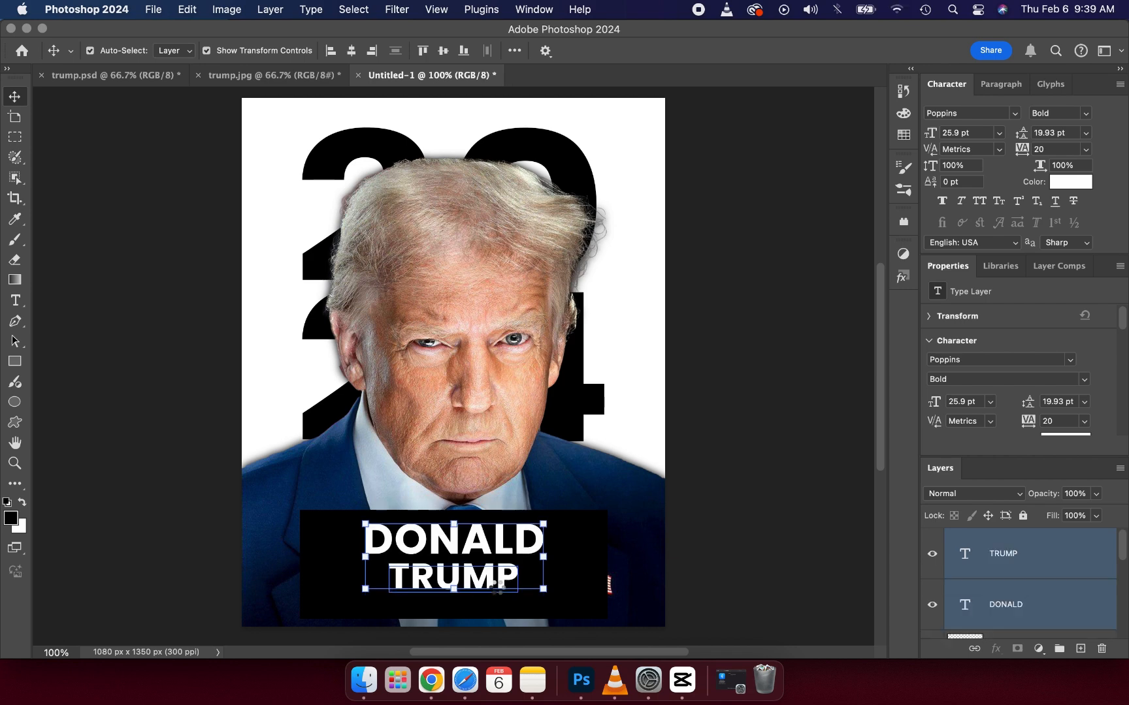
{"action": "key", "text": "Up"}
{"action": "key", "text": "Up"}
{"action": "key", "text": "Up"}
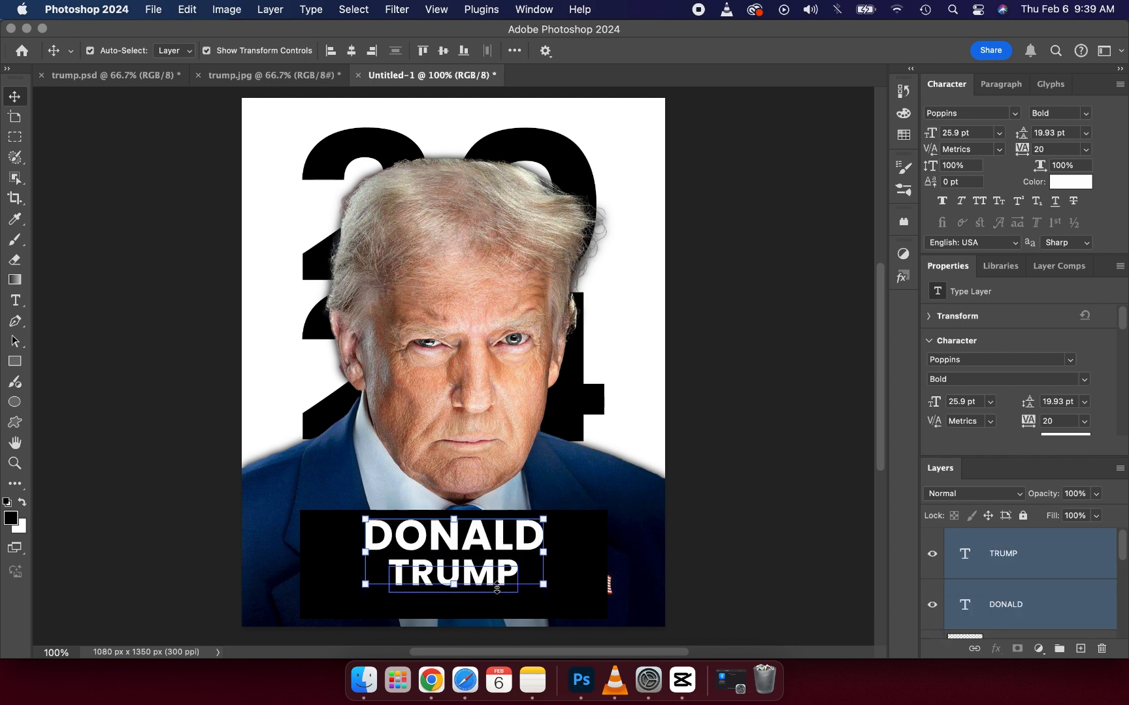
{"action": "left_click", "coordinate": [194, 448]}
Step: Move "TRUMP" slightly up to tighten the gap beneath "DONALD", and compare the layout with the reference poster
{"action": "left_click", "coordinate": [479, 580]}
{"action": "left_click_drag", "start_coordinate": [478, 579], "coordinate": [468, 573]}
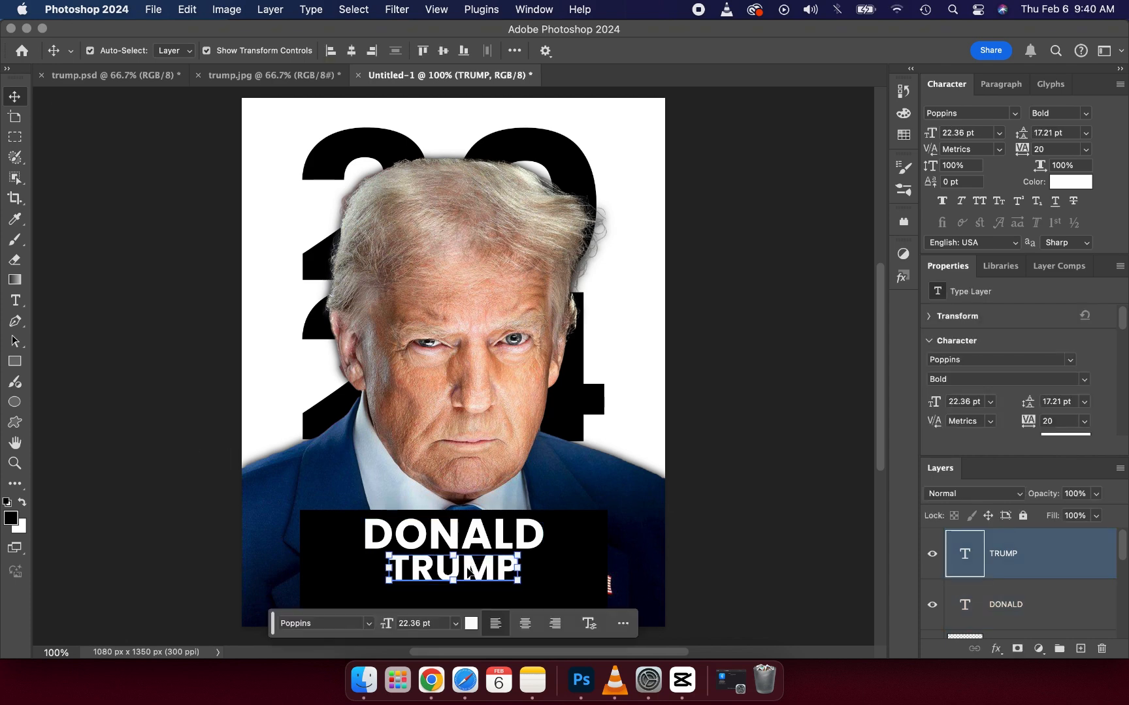
{"action": "left_click", "coordinate": [157, 435]}
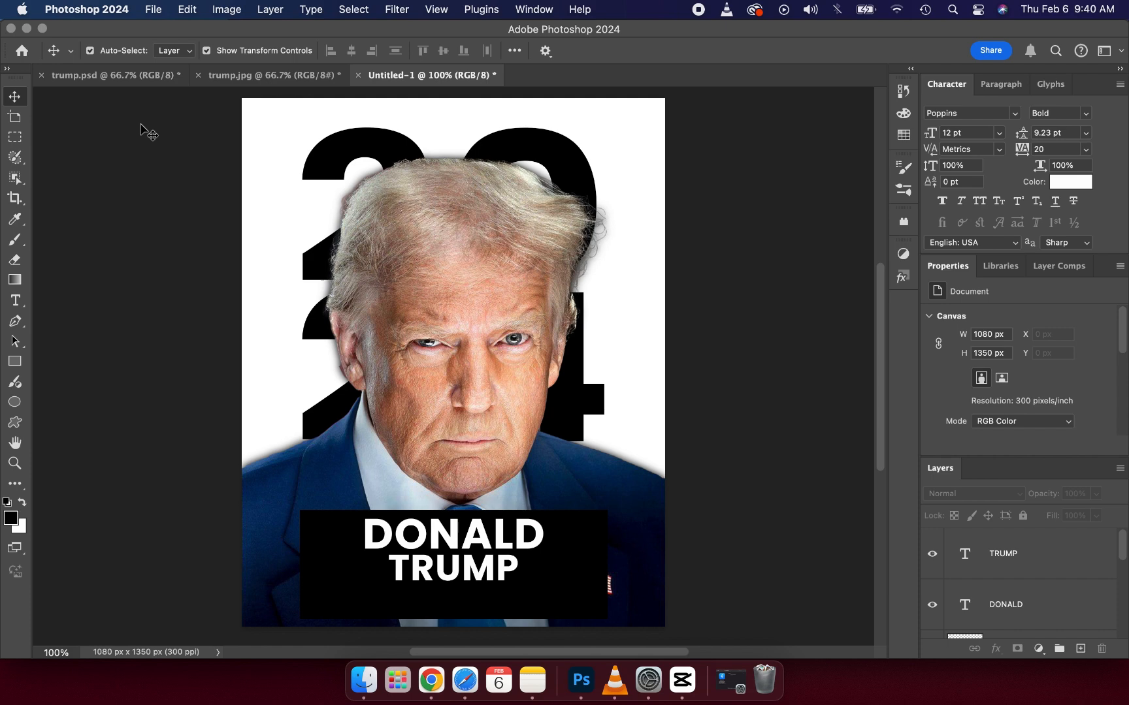
{"action": "left_click", "coordinate": [252, 77]}
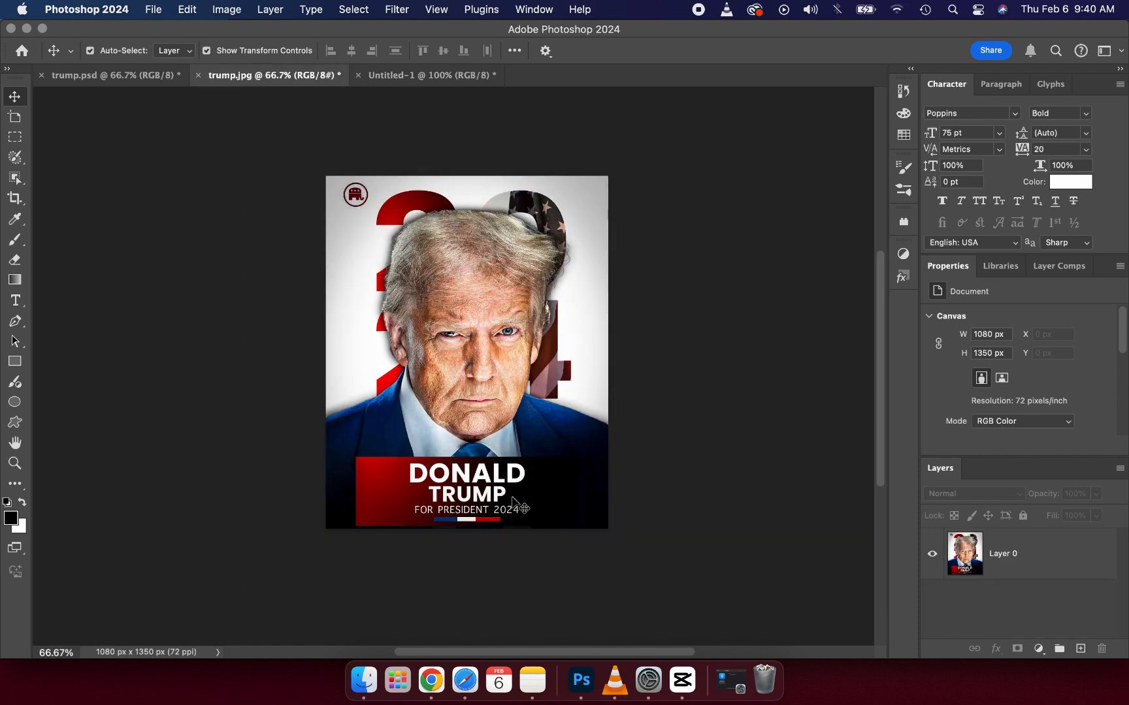
{"action": "left_click", "coordinate": [411, 76]}
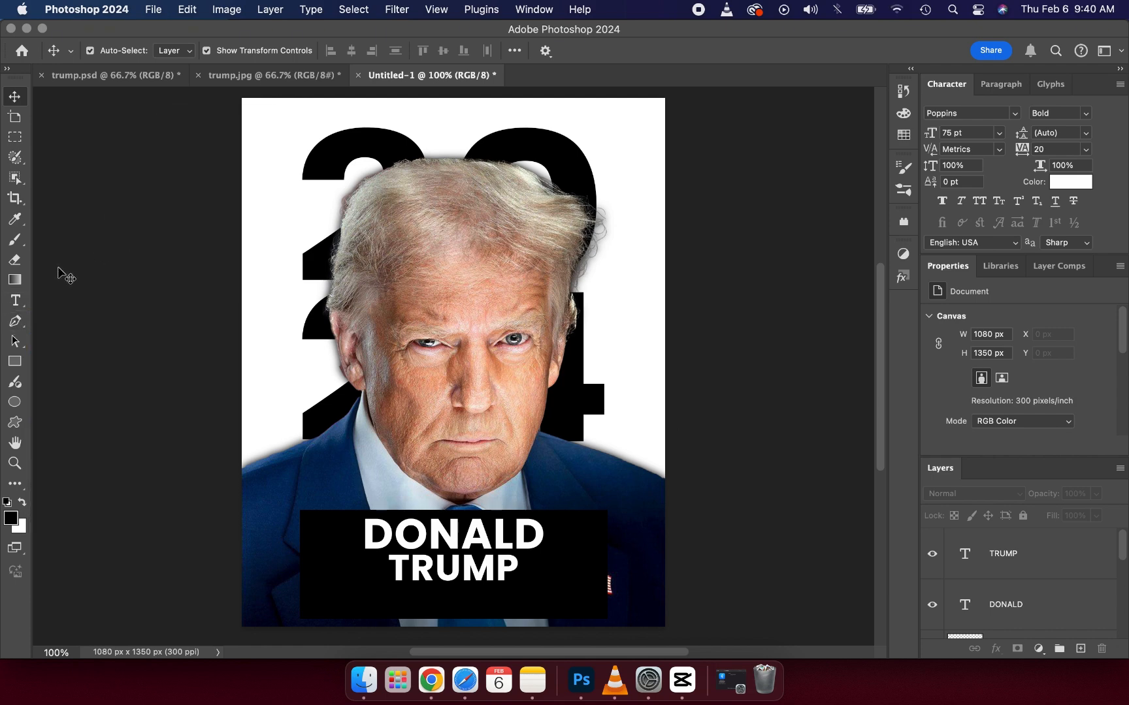
{"action": "left_click", "coordinate": [22, 303]}
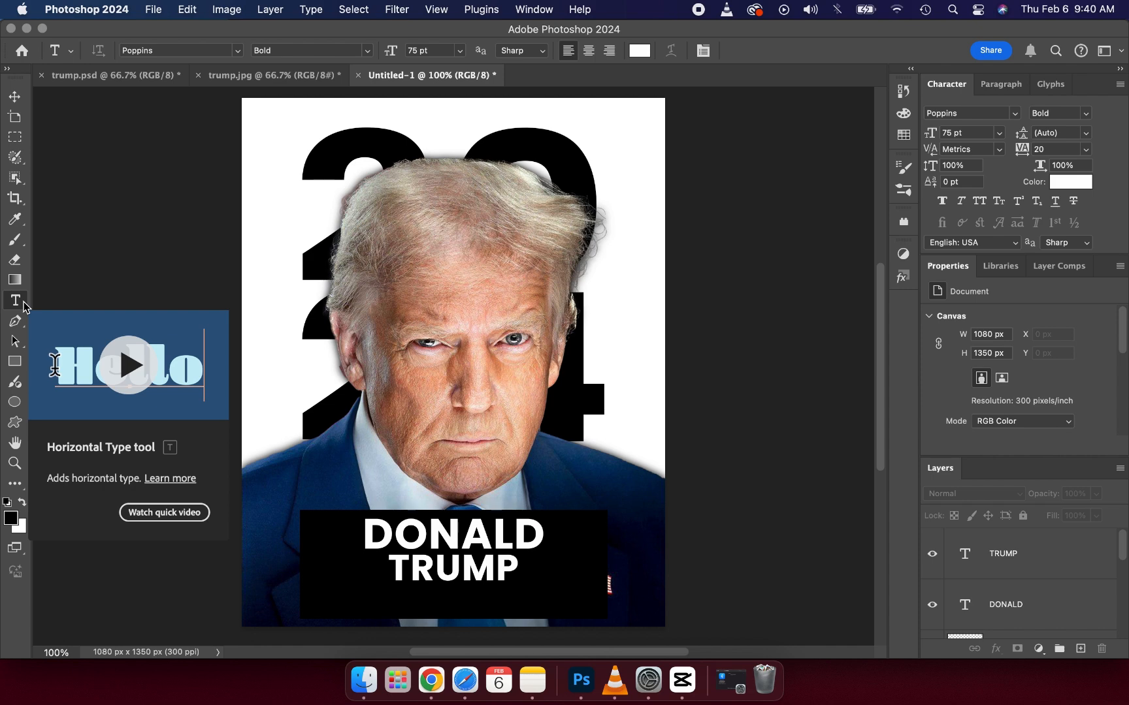
{"action": "left_click", "coordinate": [401, 595]}
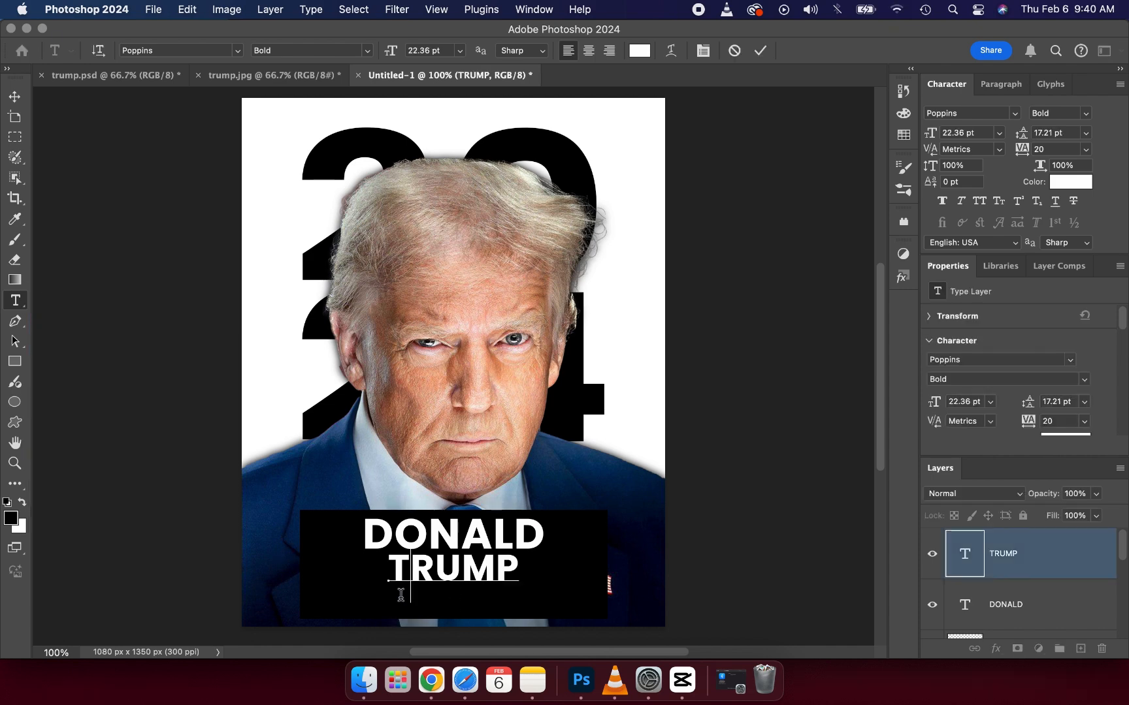
{"action": "left_click", "coordinate": [758, 51]}
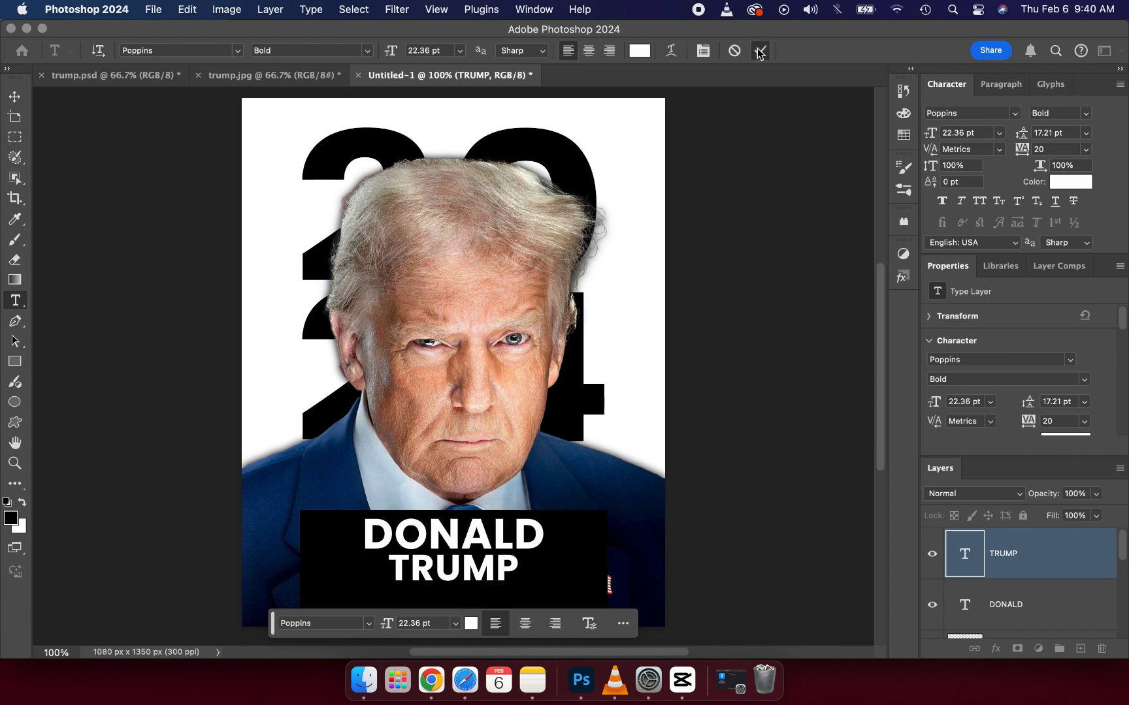
{"action": "left_click", "coordinate": [456, 624]}
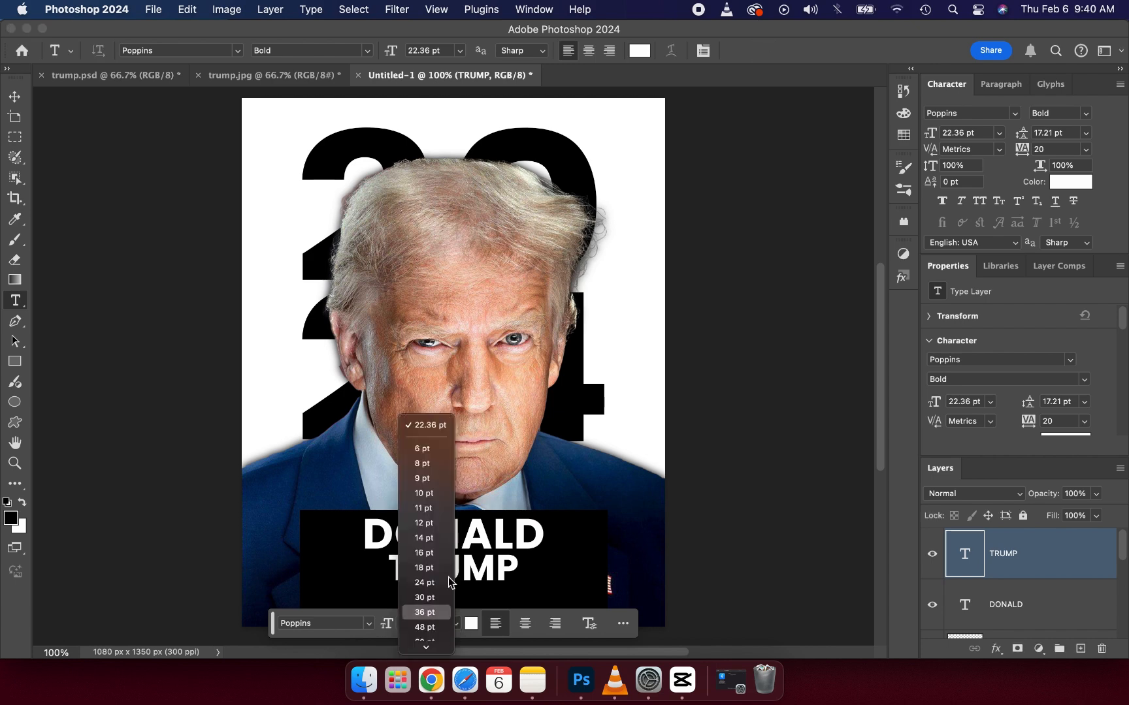
{"action": "left_click", "coordinate": [421, 497]}
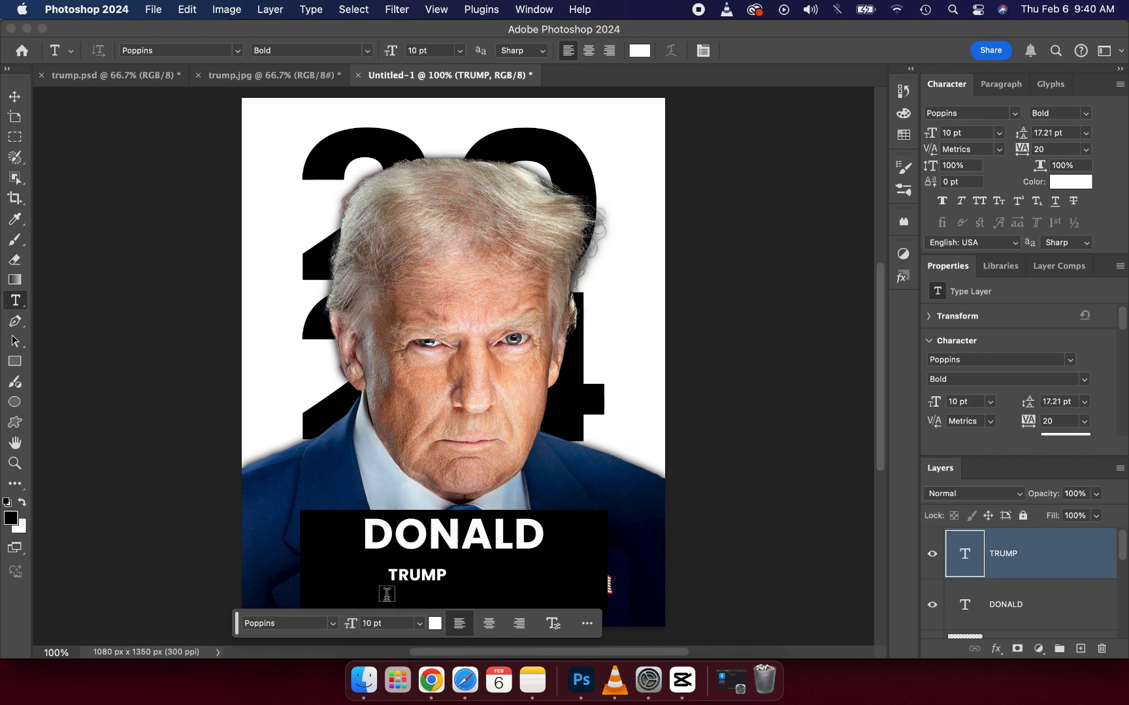
{"action": "key", "text": "super+z"}
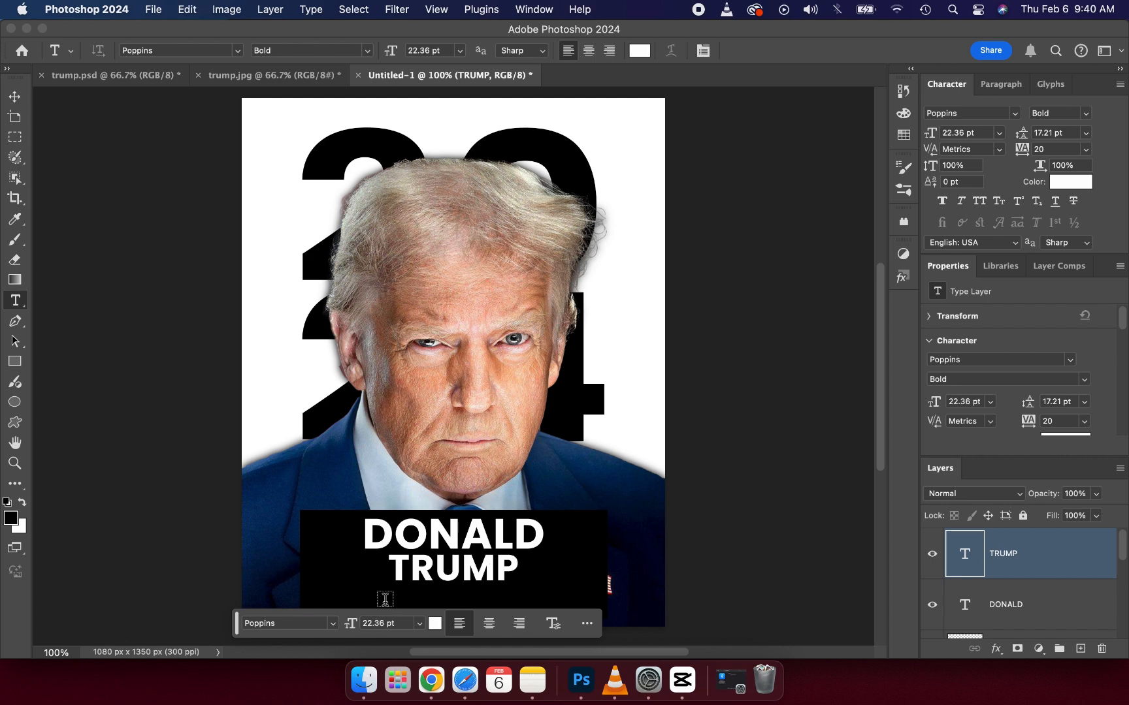
{"action": "left_click", "coordinate": [14, 97]}
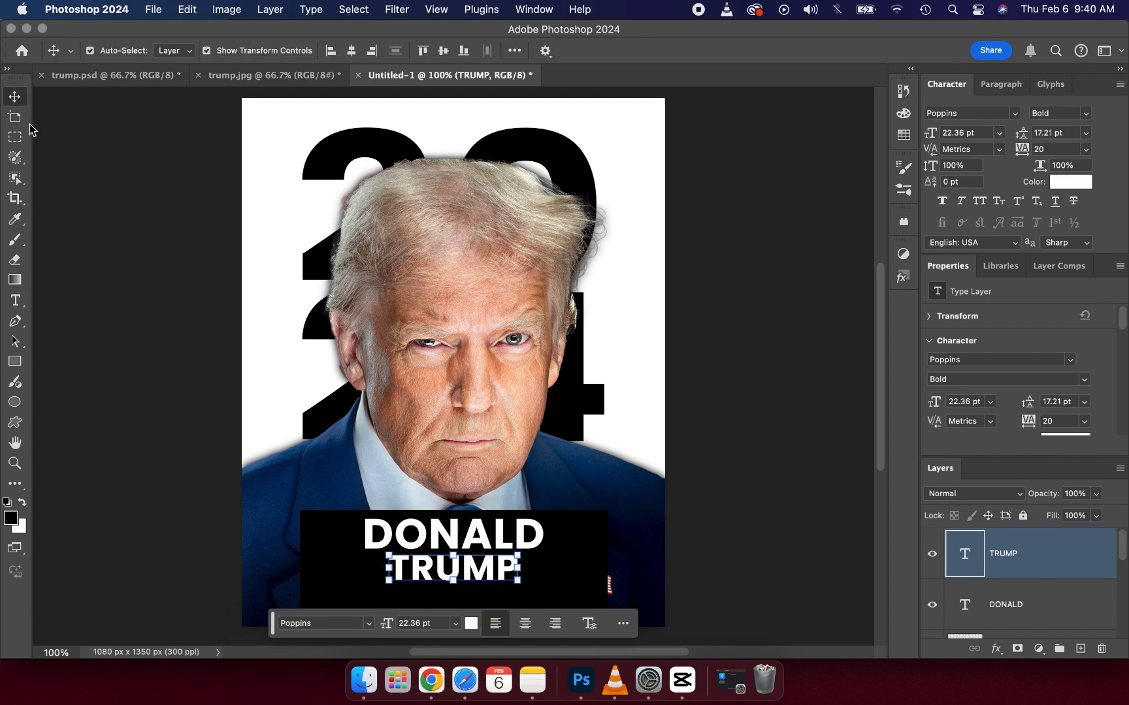
{"action": "left_click", "coordinate": [90, 199]}
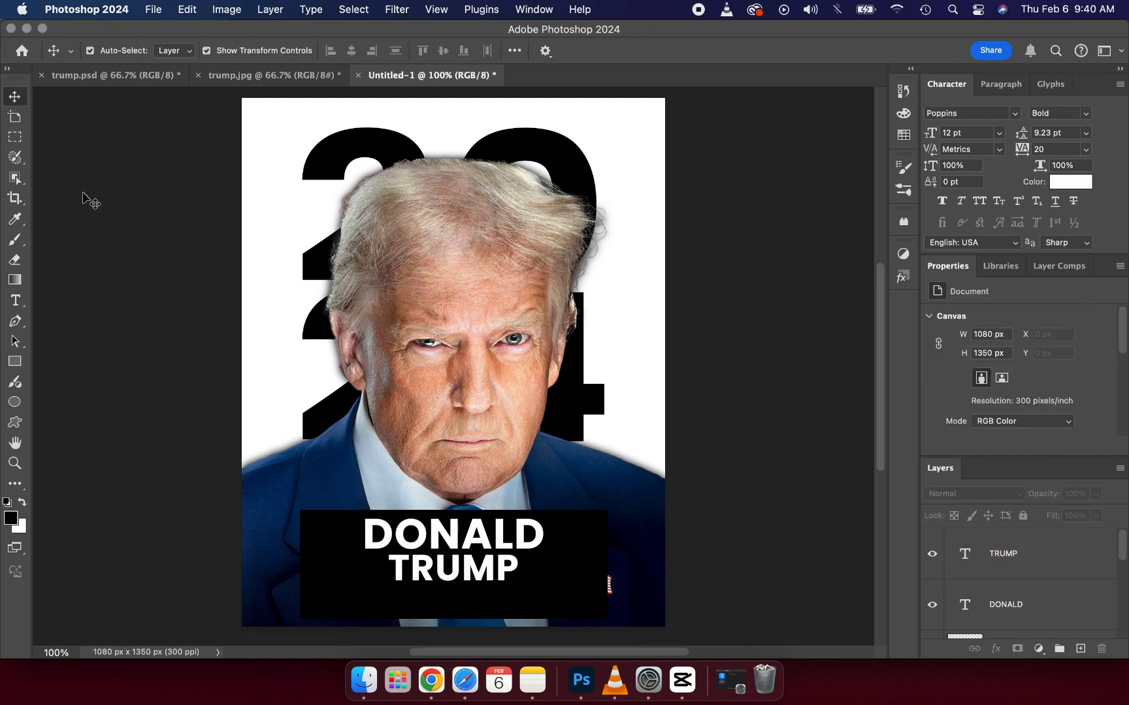
Step: Add the text "for president 2024" beneath "TRUMP" in white Poppins Bold at 12 pt
{"action": "left_click", "coordinate": [16, 300]}
{"action": "left_click", "coordinate": [373, 601]}
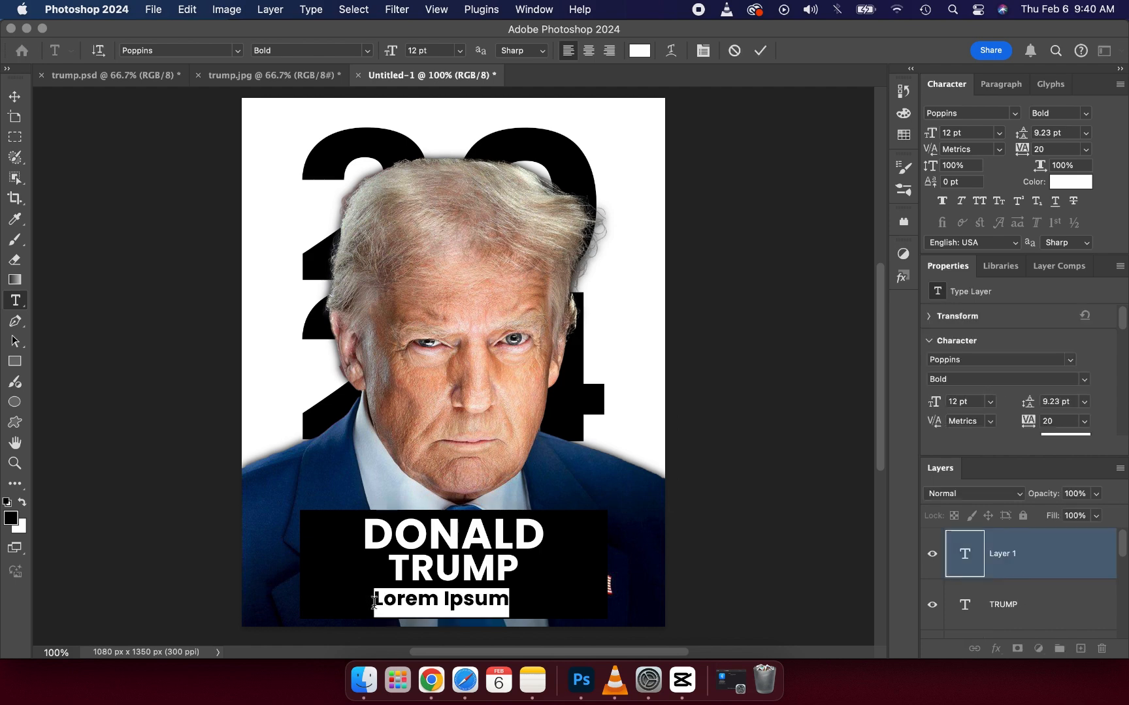
{"action": "type", "text": "for pr"}
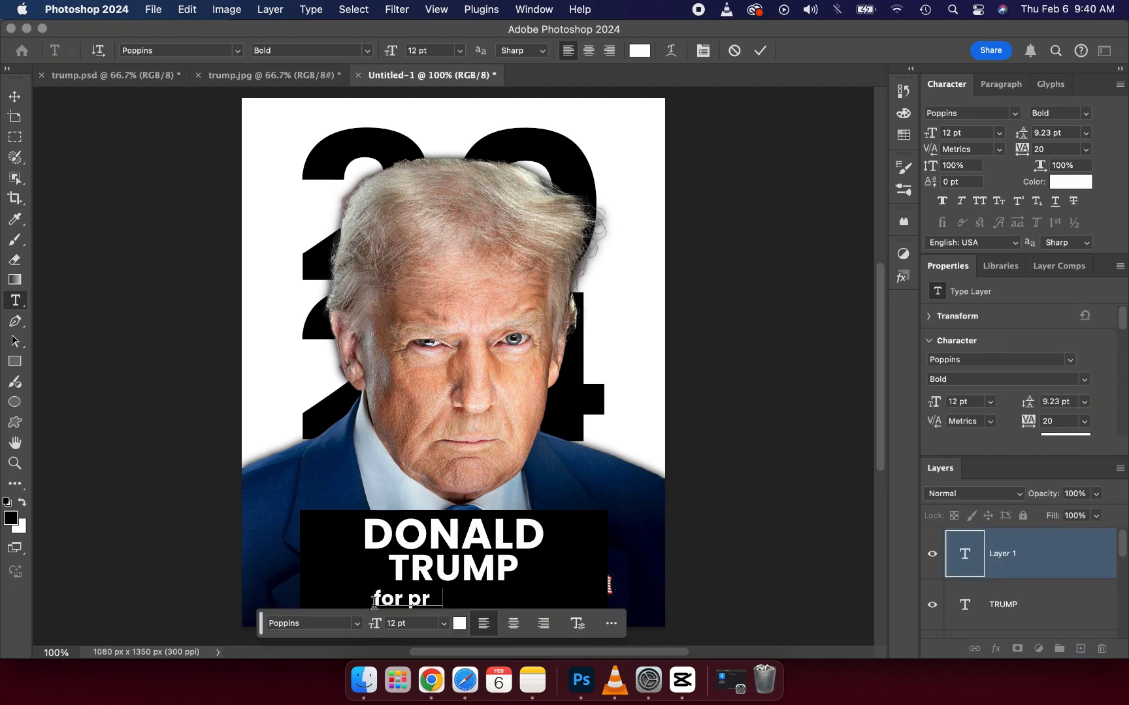
{"action": "type", "text": "esident"}
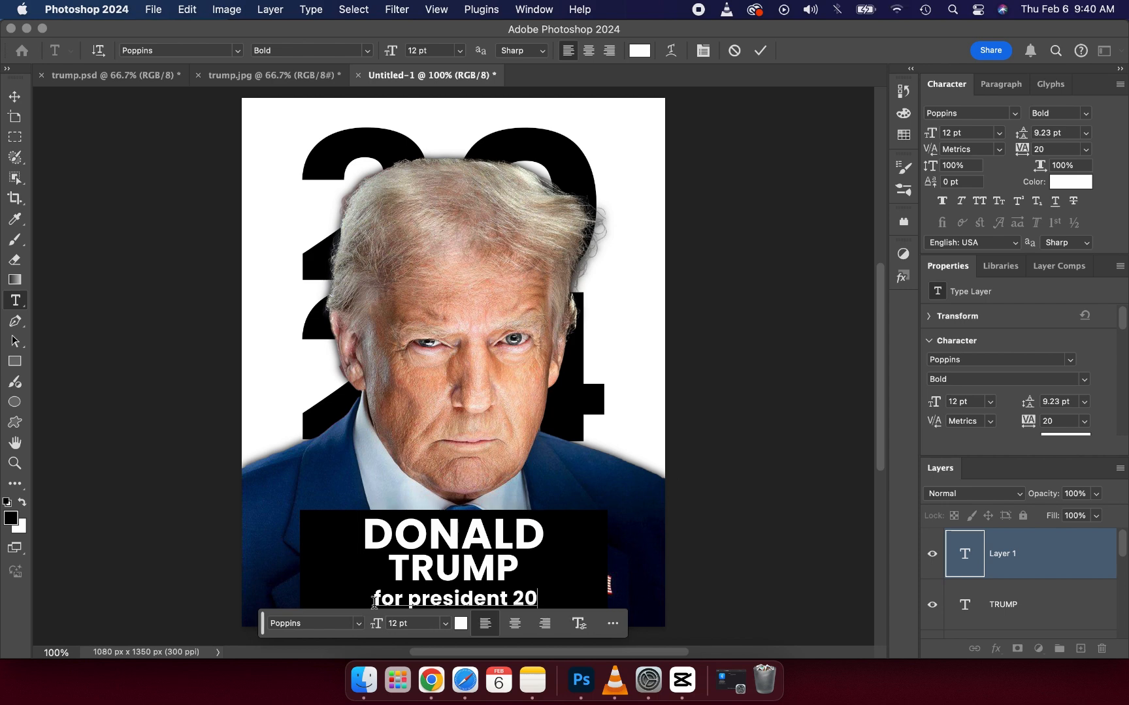
{"action": "type", "text": " 2024"}
{"action": "left_click", "coordinate": [761, 51]}
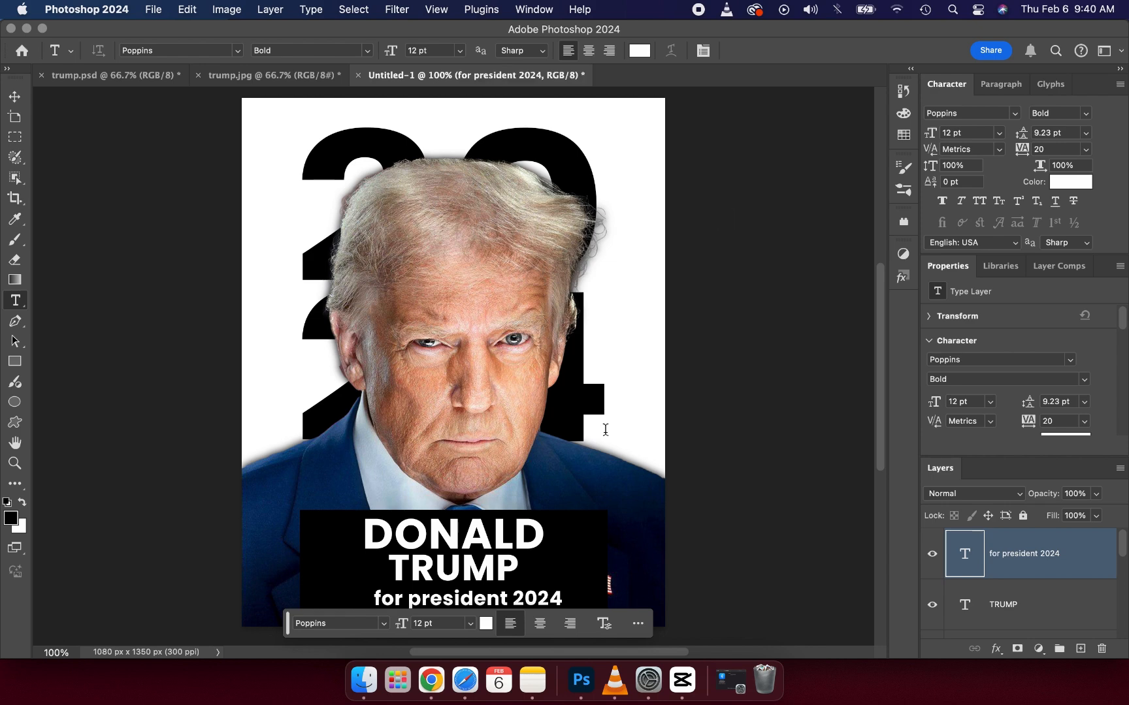
Step: Change the font of "for president 2024" to Apple Symbols Regular
{"action": "left_click", "coordinate": [15, 97]}
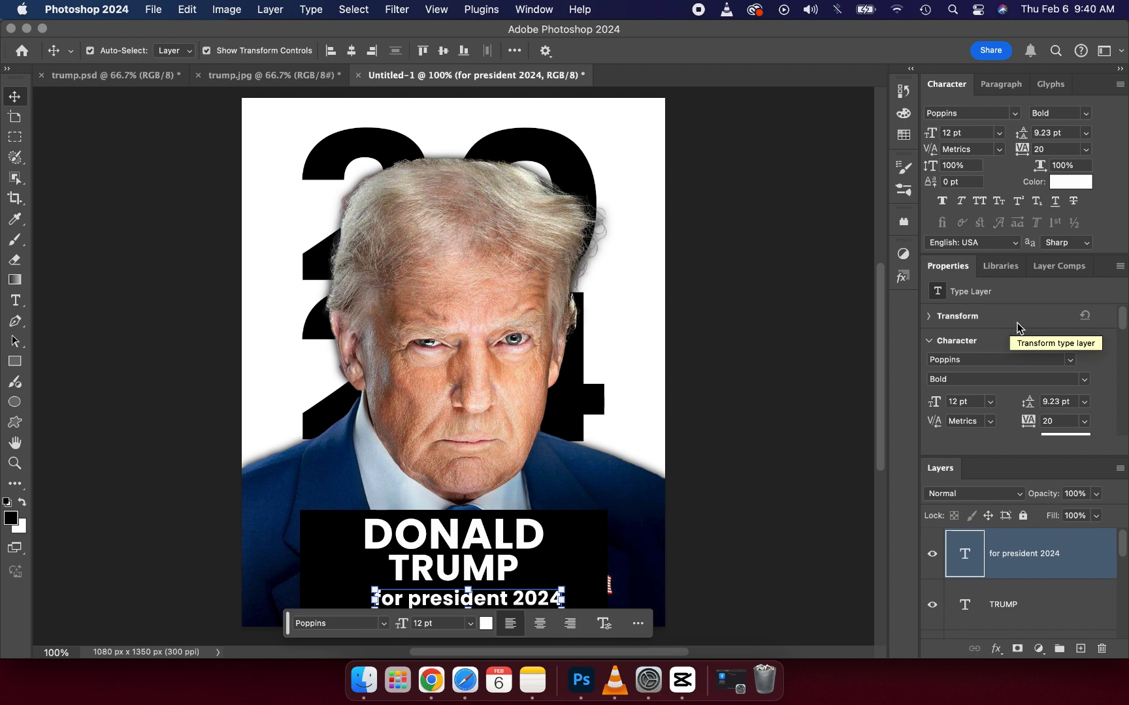
{"action": "left_click", "coordinate": [1071, 363]}
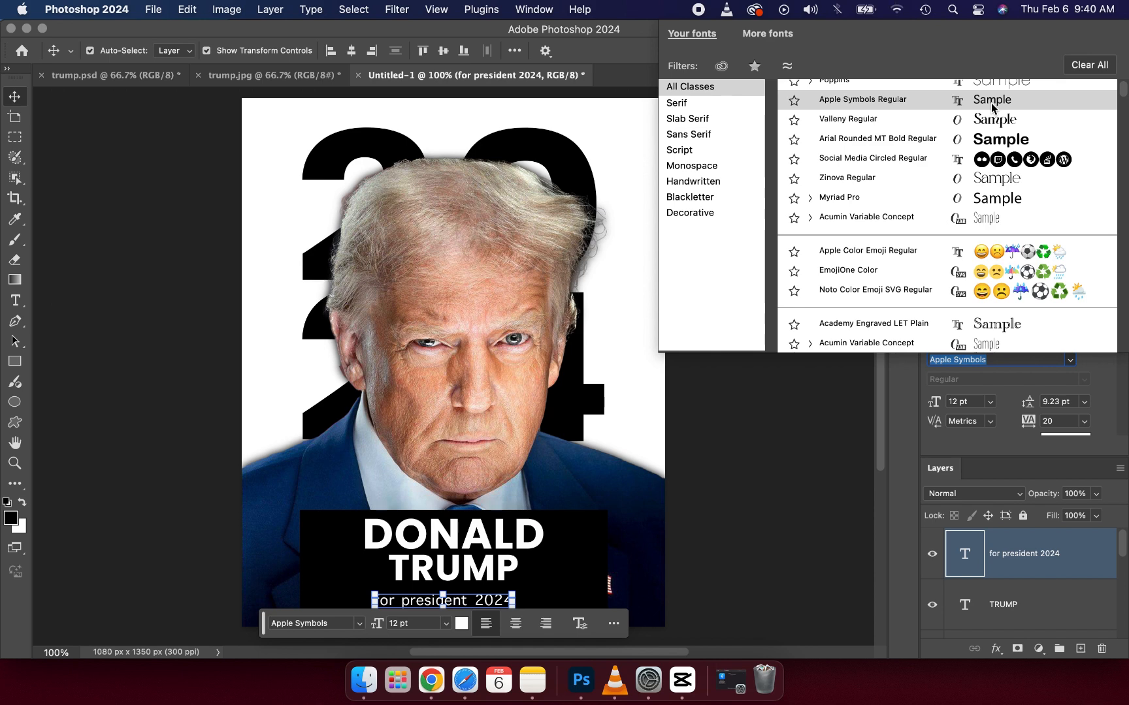
{"action": "left_click", "coordinate": [991, 102]}
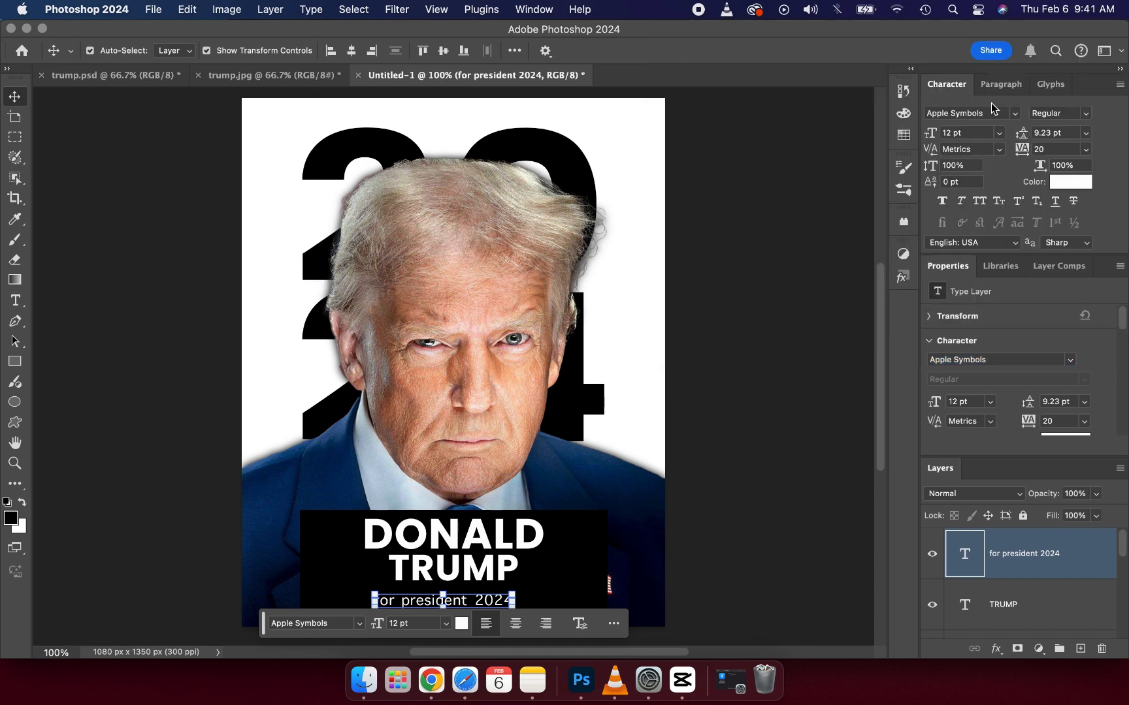
{"action": "left_click", "coordinate": [791, 307]}
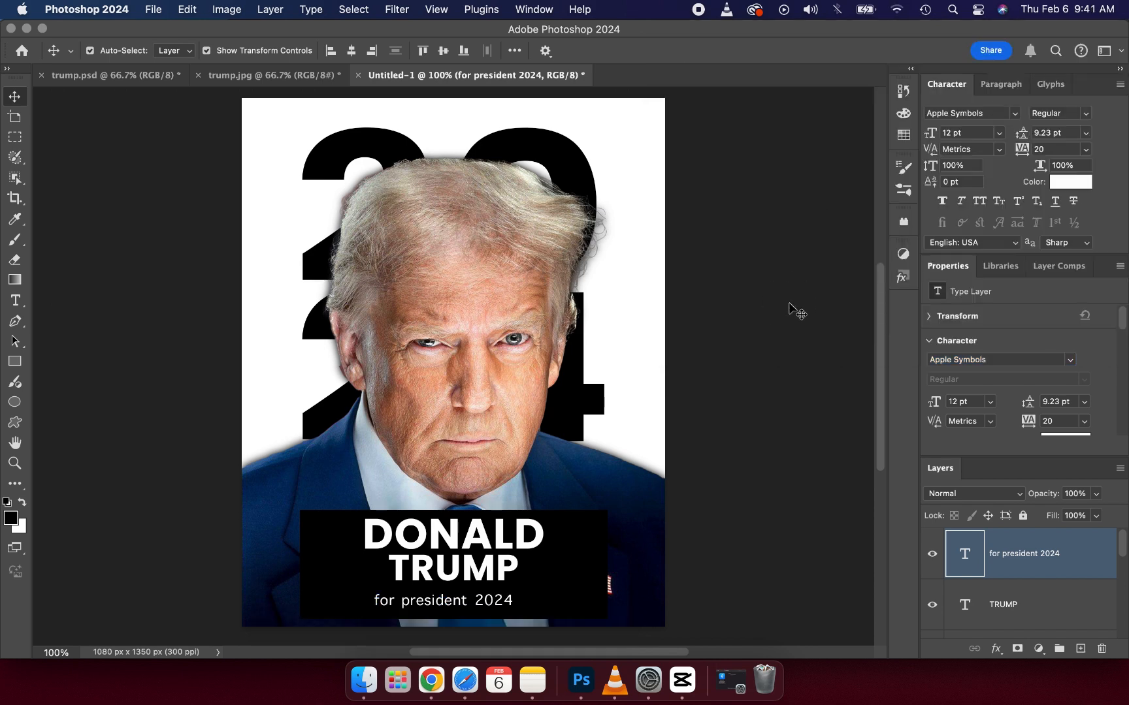
Step: Centre "for president 2024" beneath "TRUMP", nudge it up closer to the name, and check it against the reference poster
{"action": "left_click", "coordinate": [509, 604]}
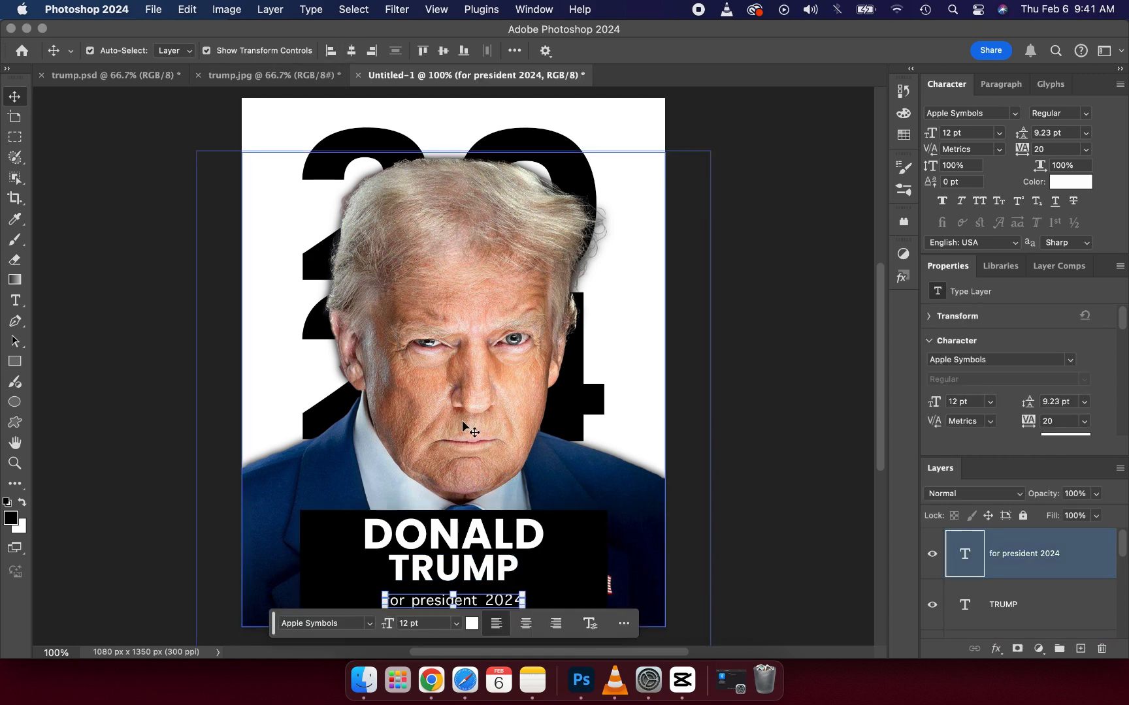
{"action": "key", "text": "Up"}
{"action": "key", "text": "Up"}
{"action": "key", "text": "Up"}
{"action": "key", "text": "Up"}
{"action": "key", "text": "Up"}
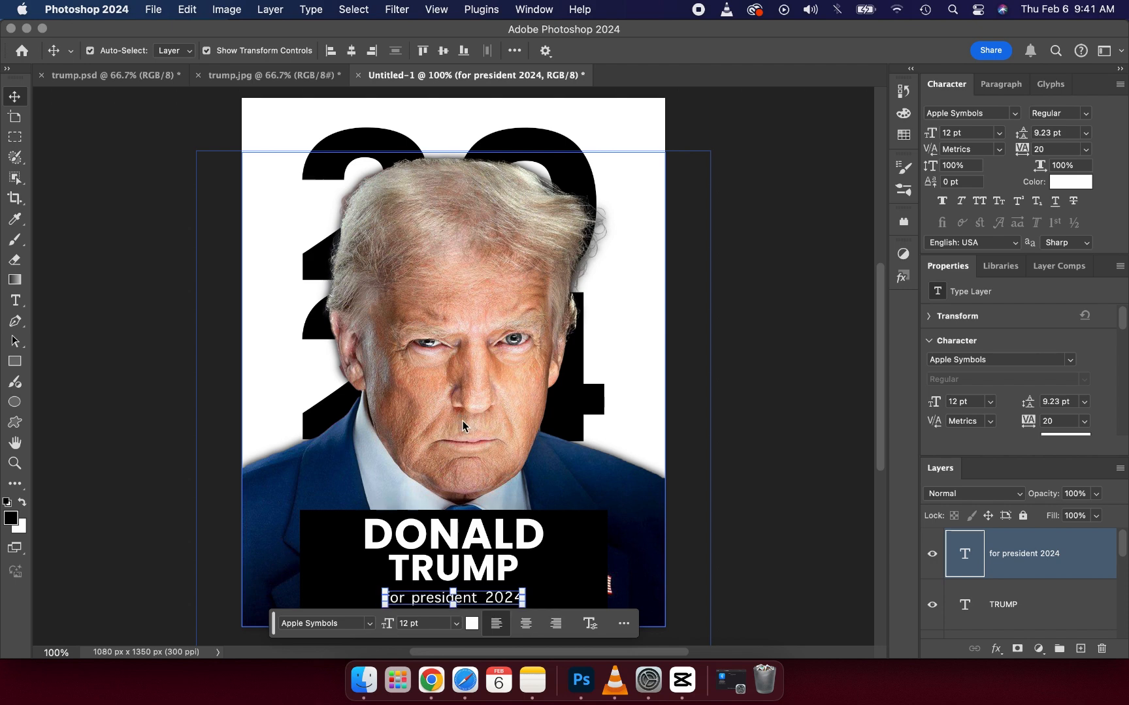
{"action": "key", "text": "Up"}
{"action": "key", "text": "Up"}
{"action": "key", "text": "Up"}
{"action": "key", "text": "Up"}
{"action": "key", "text": "Up"}
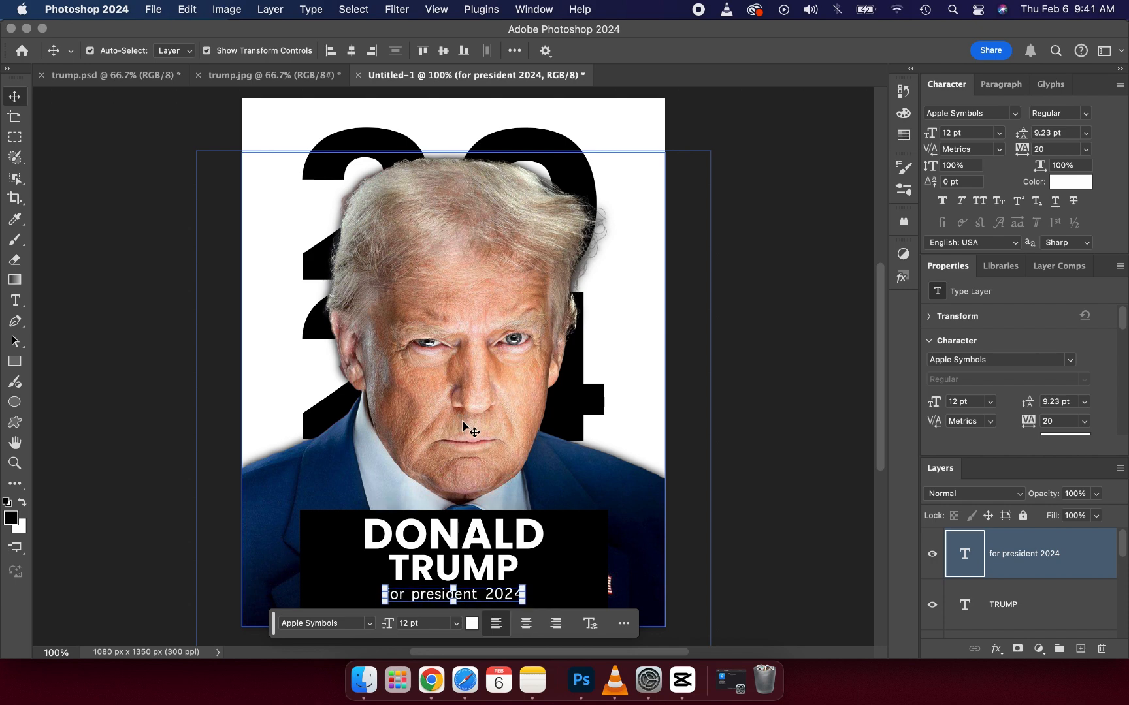
{"action": "left_click", "coordinate": [151, 351]}
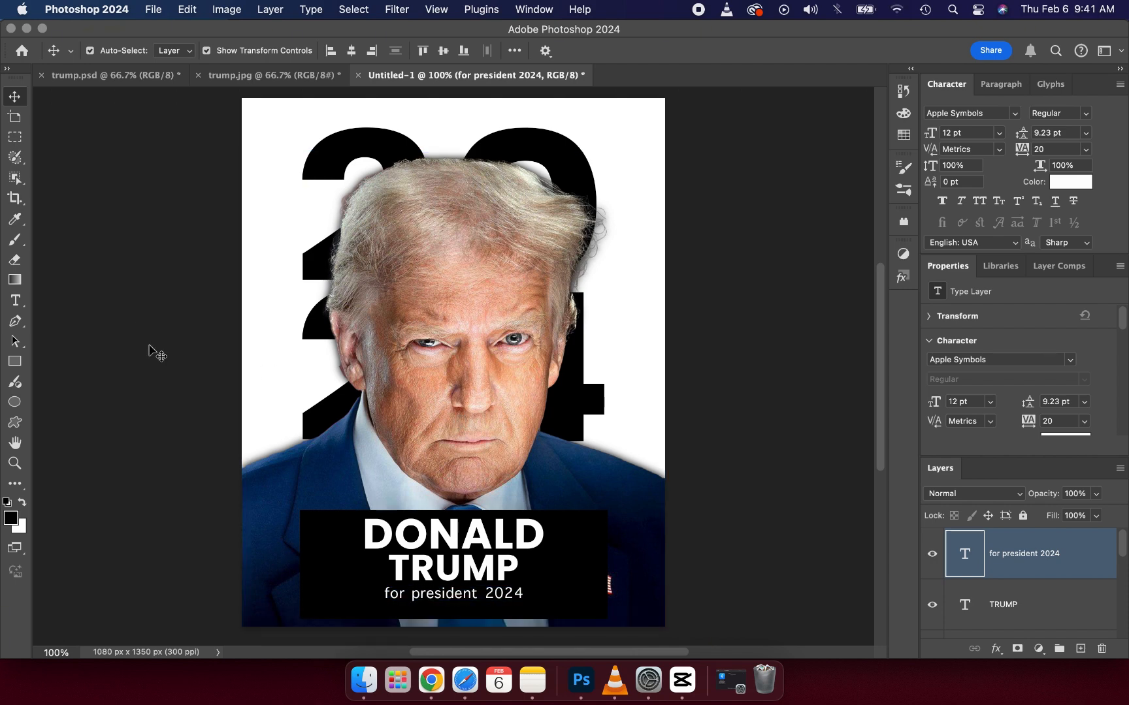
{"action": "left_click", "coordinate": [152, 350]}
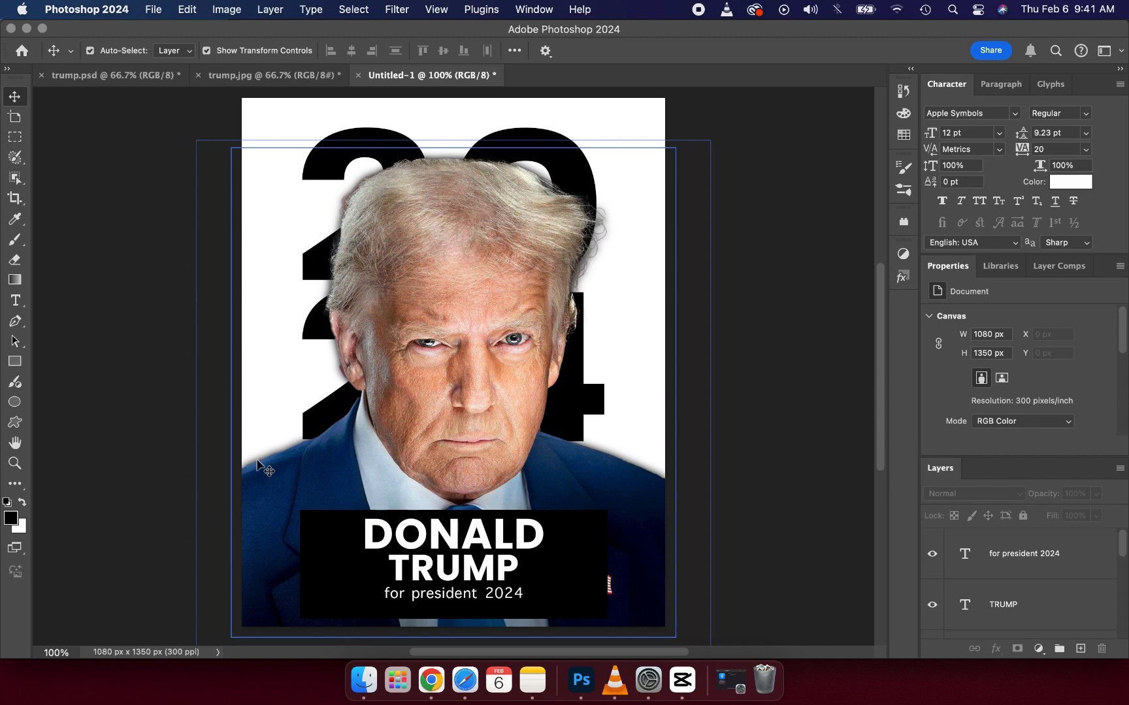
{"action": "left_click", "coordinate": [240, 75]}
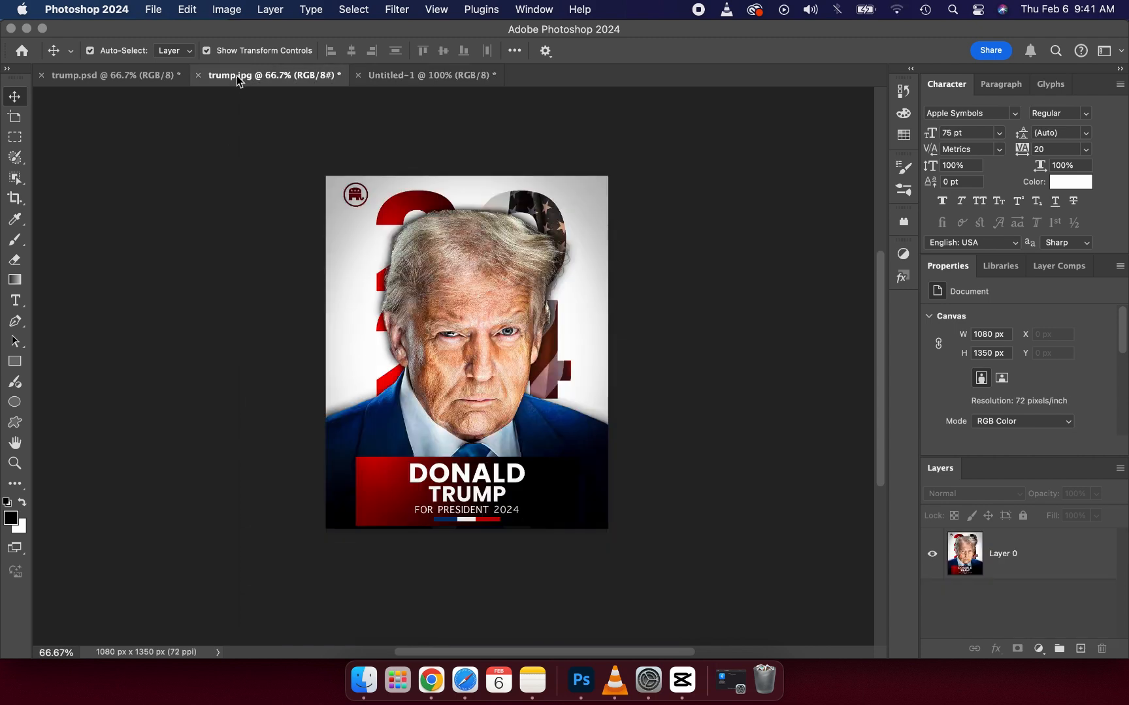
Step: Following the reference poster, draw a white rectangle about 95 × 9 px under the start of "for president 2024"
{"action": "left_click", "coordinate": [594, 639]}
{"action": "left_click", "coordinate": [489, 526]}
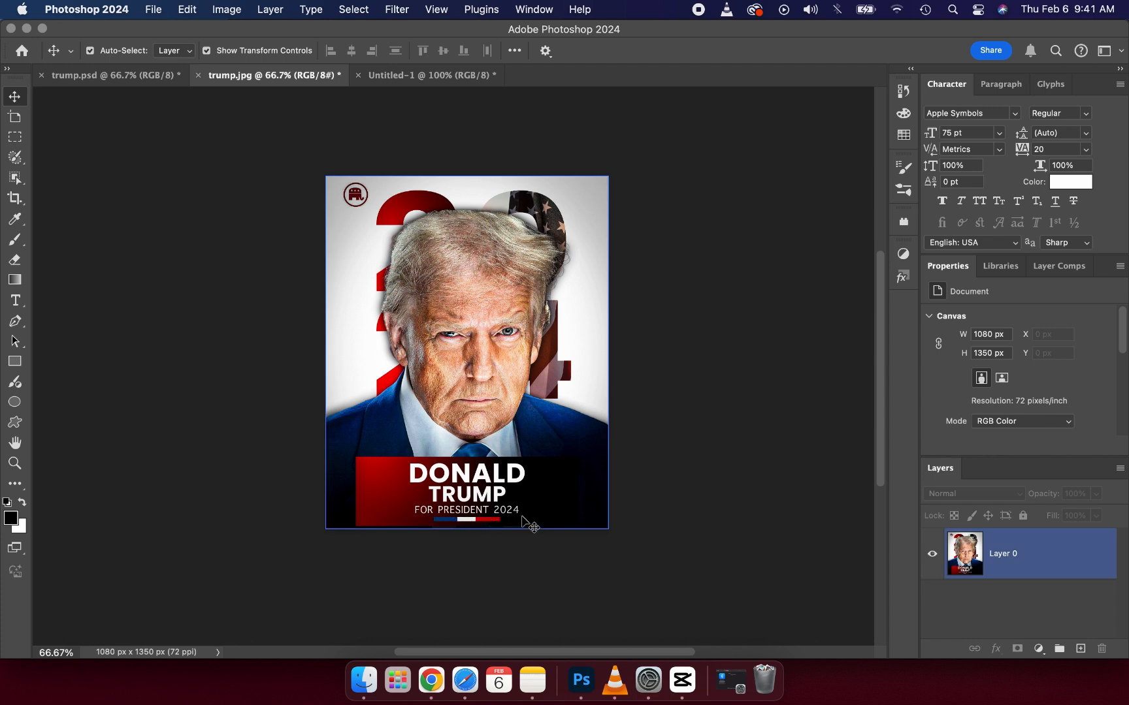
{"action": "left_click", "coordinate": [418, 76]}
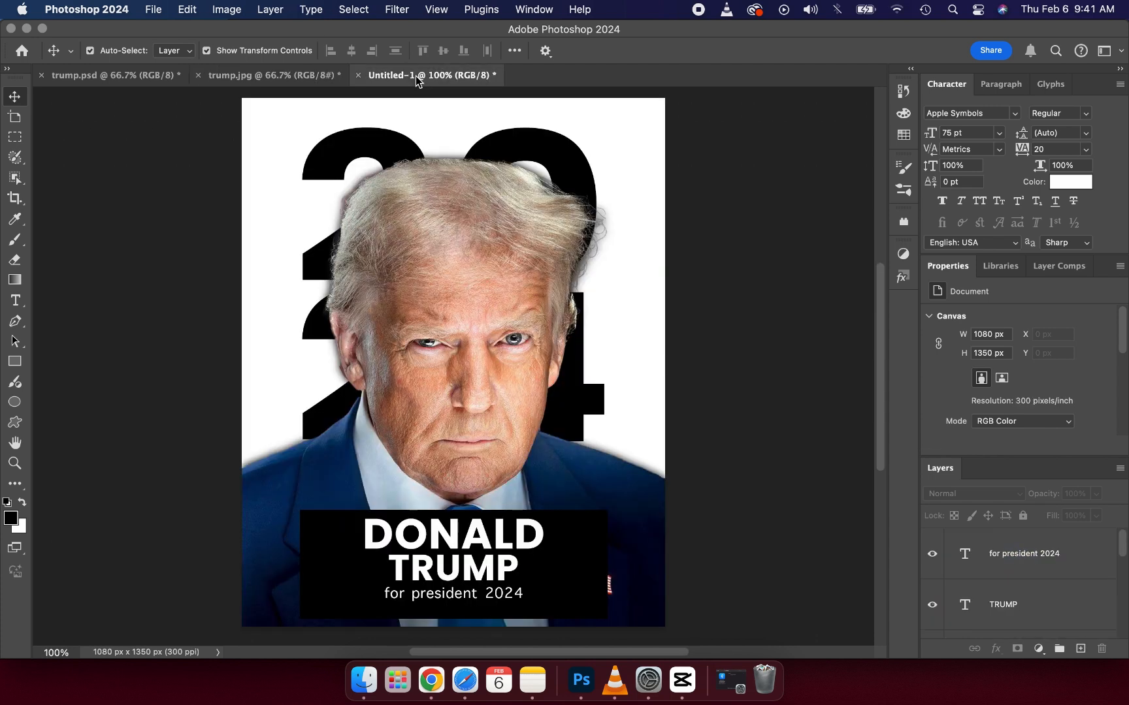
{"action": "left_click", "coordinate": [12, 368]}
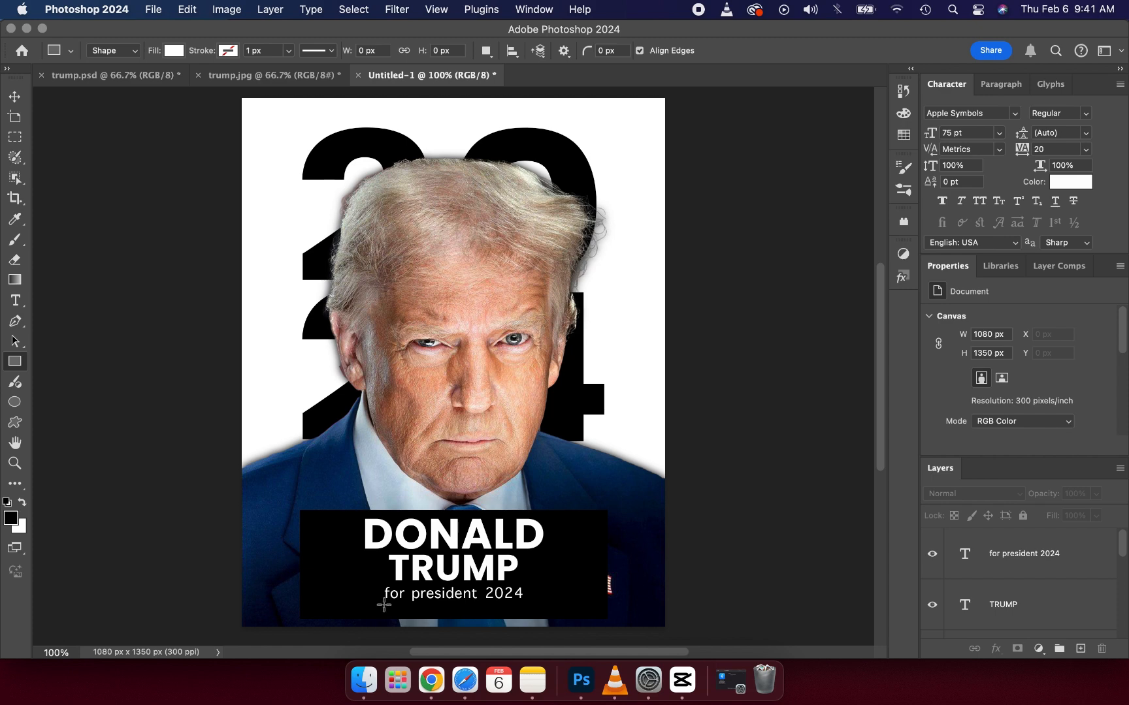
{"action": "left_click_drag", "start_coordinate": [385, 609], "coordinate": [422, 607]}
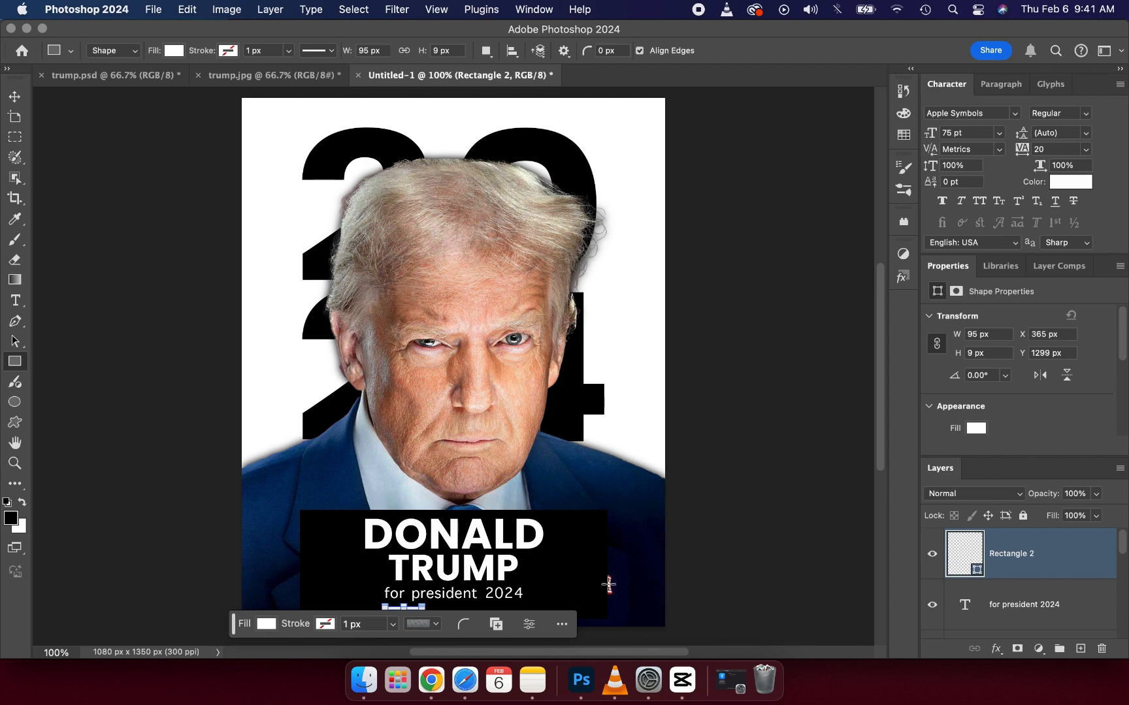
{"action": "left_click", "coordinate": [16, 98]}
{"action": "left_click", "coordinate": [149, 425]}
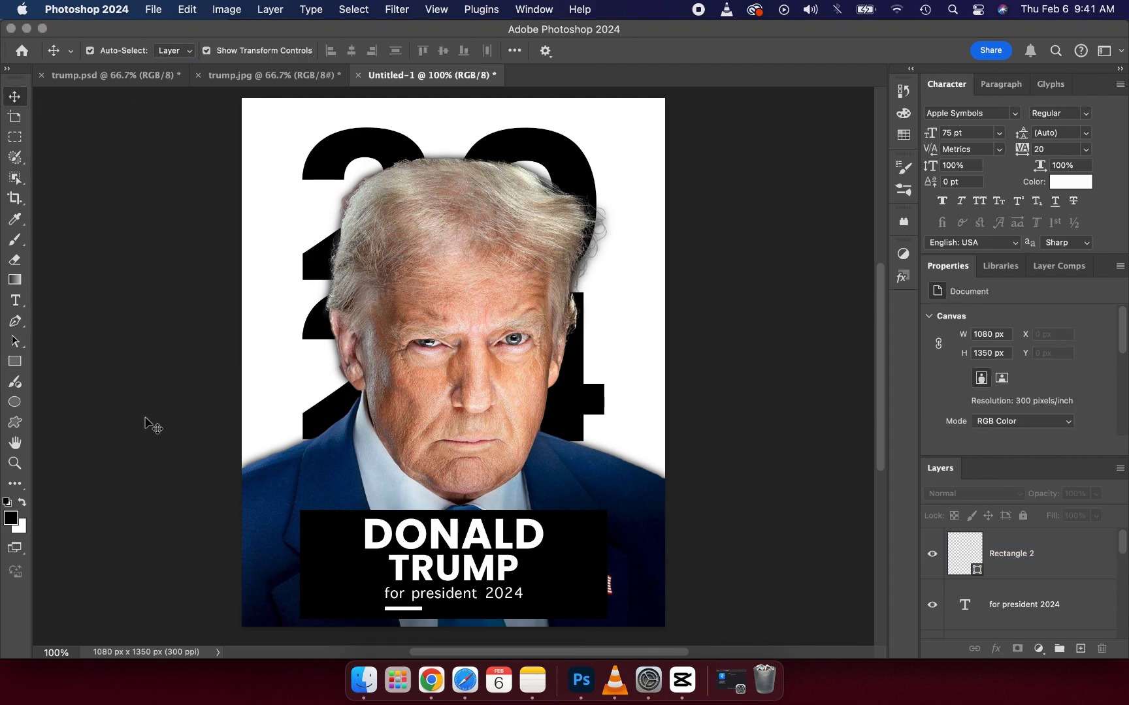
Step: Nudge the small white bar very slightly down beneath the "for president 2024" caption
{"action": "left_click", "coordinate": [405, 609]}
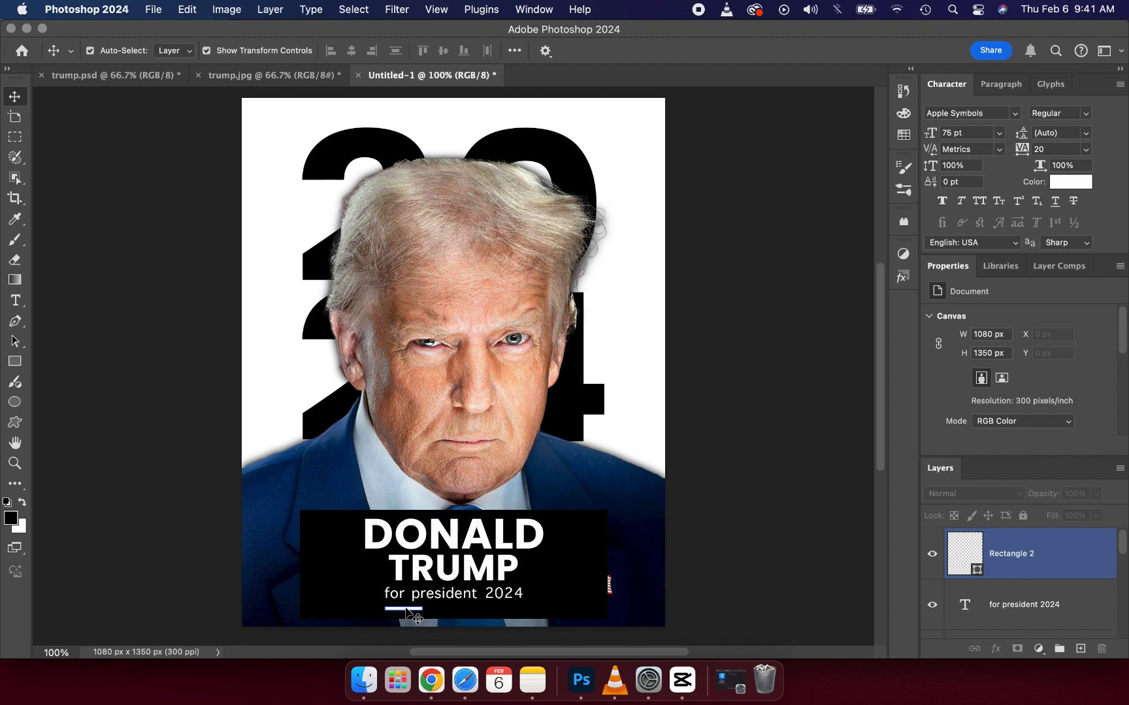
{"action": "key", "text": "super+s"}
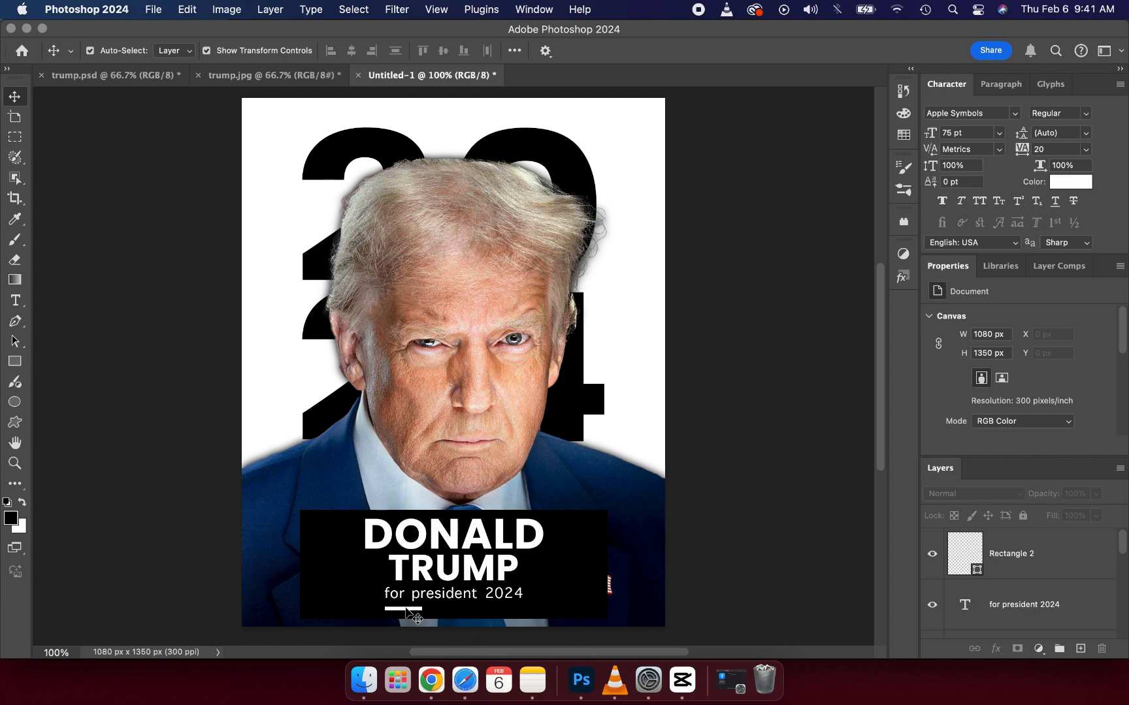
{"action": "left_click", "coordinate": [409, 609]}
{"action": "left_click_drag", "start_coordinate": [413, 609], "coordinate": [448, 612]}
{"action": "left_click", "coordinate": [330, 632]}
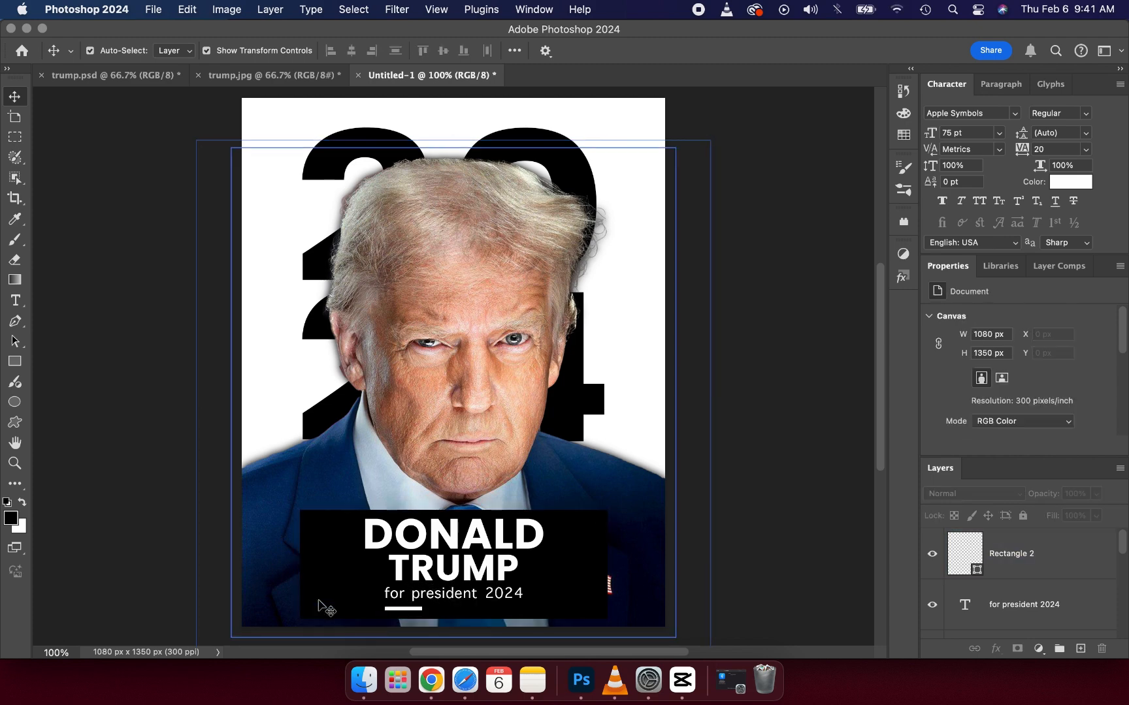
{"action": "left_click", "coordinate": [406, 609]}
{"action": "left_click", "coordinate": [407, 610]}
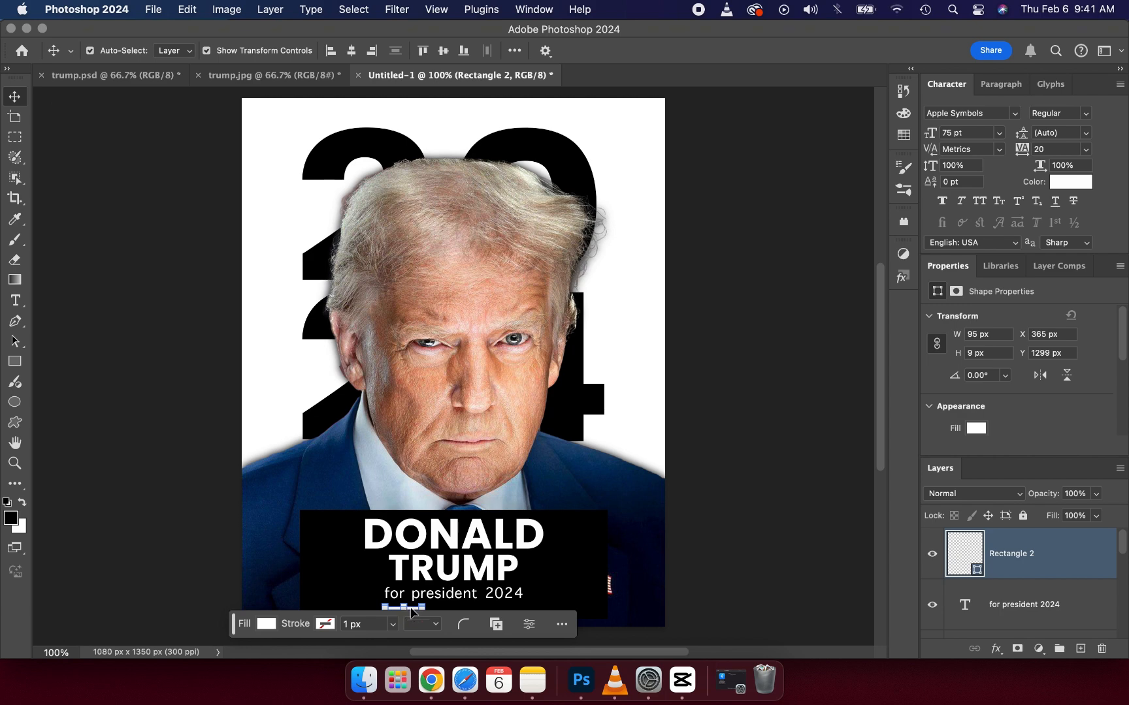
{"action": "mouse_move", "coordinate": [411, 611]}
{"action": "left_mouse_down"}
{"action": "mouse_move", "coordinate": [432, 613]}
{"action": "mouse_move", "coordinate": [423, 608]}
{"action": "left_mouse_up"}
{"action": "left_click", "coordinate": [101, 438]}
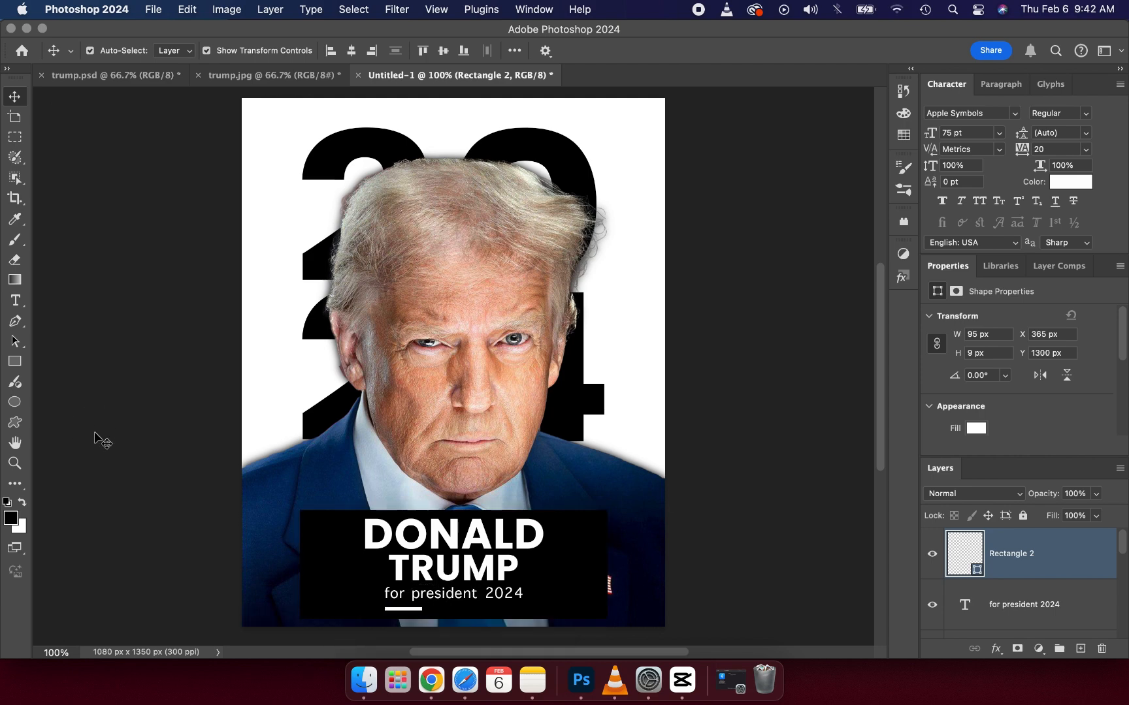
Step: Duplicate the white bar and shift the copy right along the same line to about X 413 px
{"action": "left_click", "coordinate": [409, 607]}
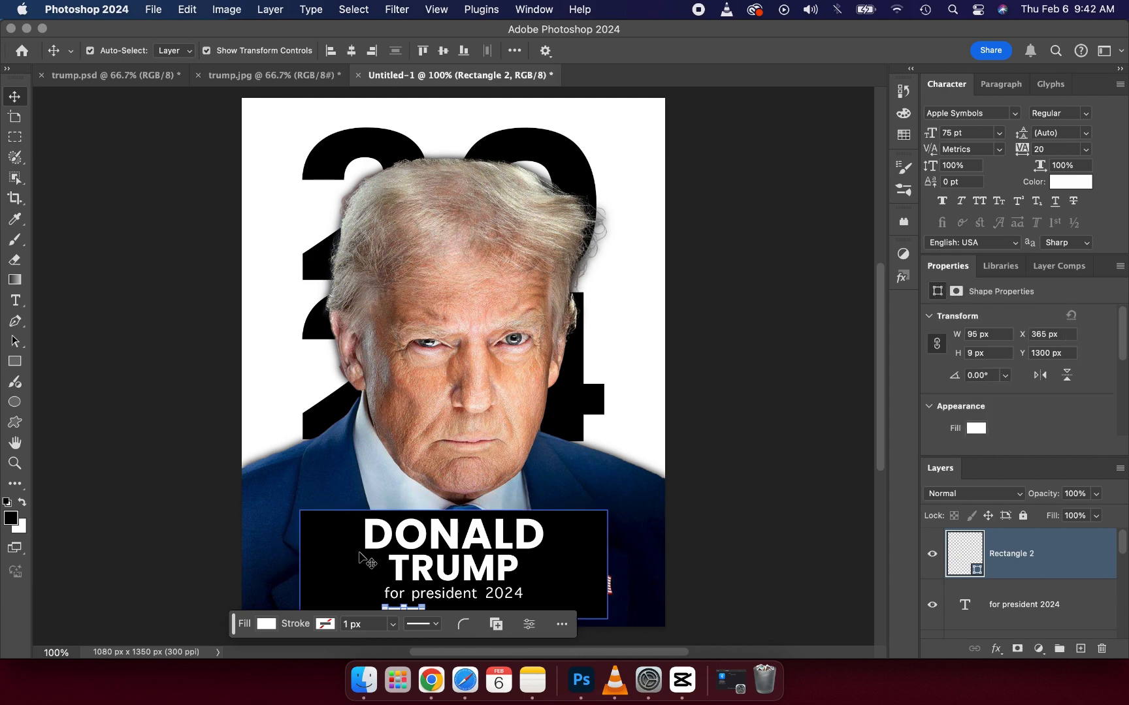
{"action": "key", "text": "super+j"}
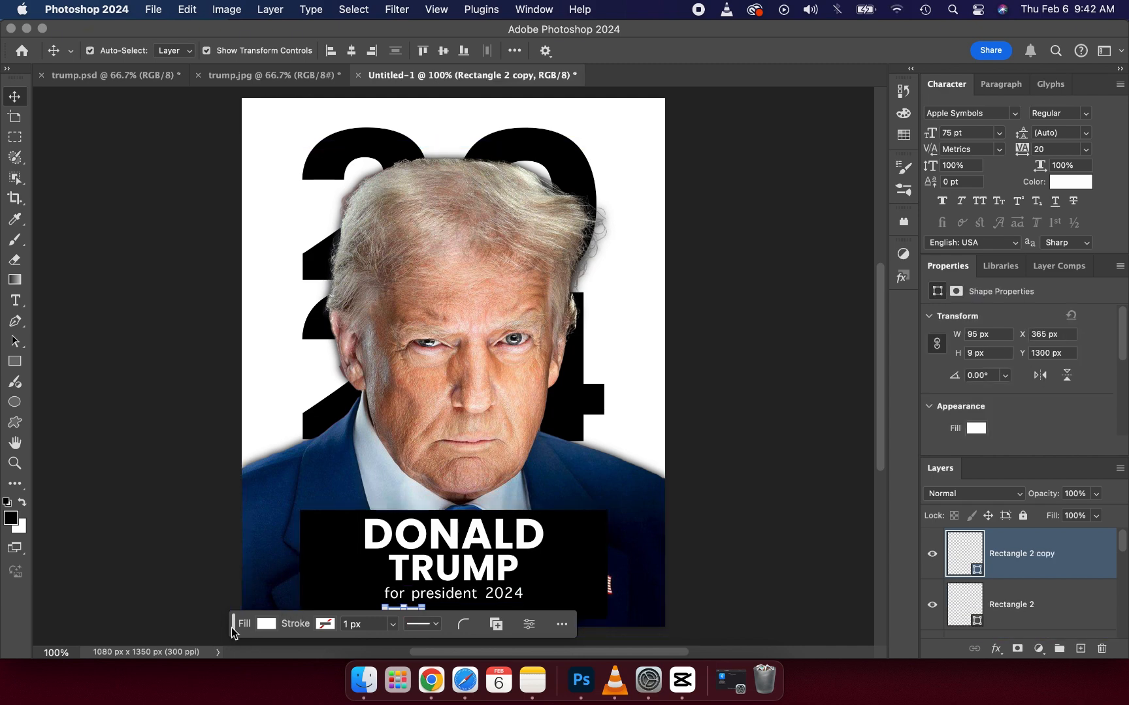
{"action": "left_click_drag", "start_coordinate": [236, 629], "coordinate": [268, 343]}
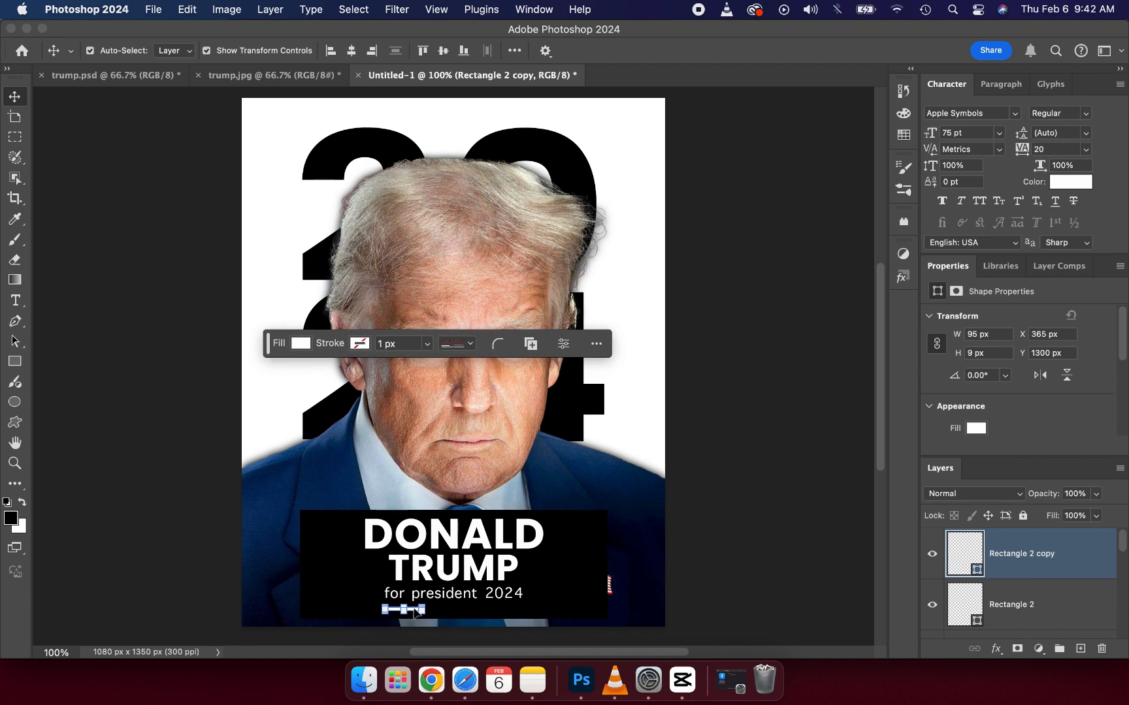
{"action": "mouse_move", "coordinate": [414, 614]}
{"action": "left_mouse_down"}
{"action": "mouse_move", "coordinate": [436, 614]}
{"action": "mouse_move", "coordinate": [410, 618]}
{"action": "left_mouse_up"}
{"action": "left_click_drag", "start_coordinate": [415, 614], "coordinate": [434, 609]}
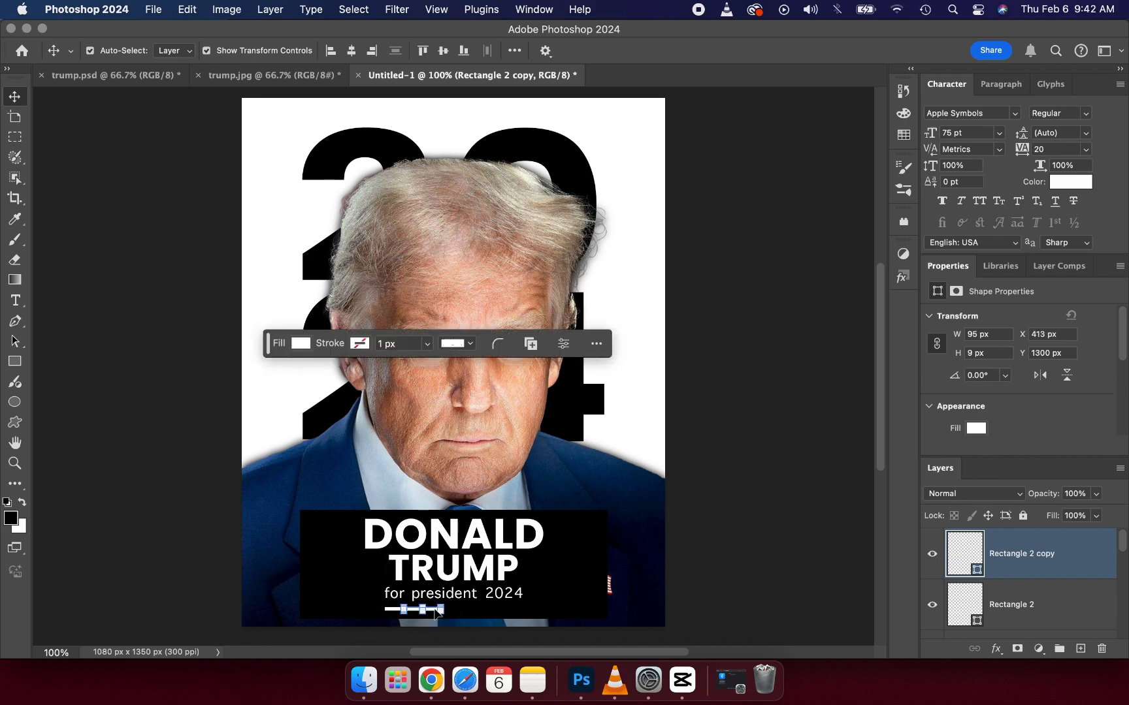
Step: Duplicate the second bar and shift this copy further right on the same line to about X 460 px
{"action": "key", "text": "super+j"}
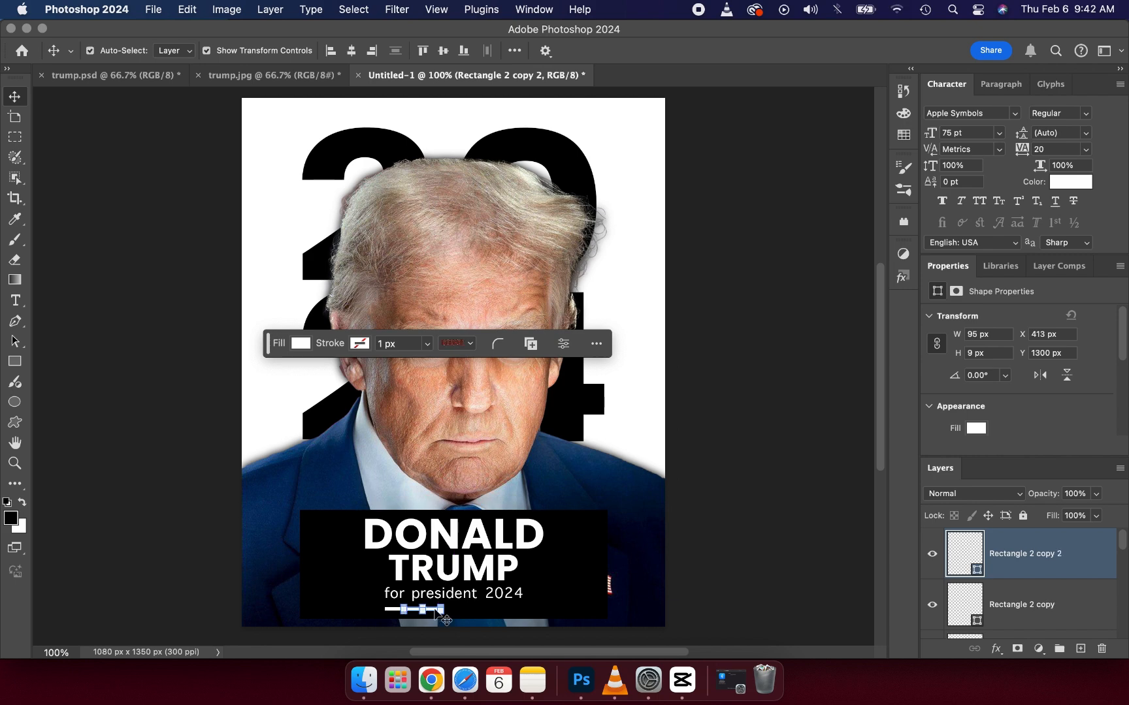
{"action": "left_click_drag", "start_coordinate": [436, 613], "coordinate": [457, 607]}
{"action": "key", "text": "super+z"}
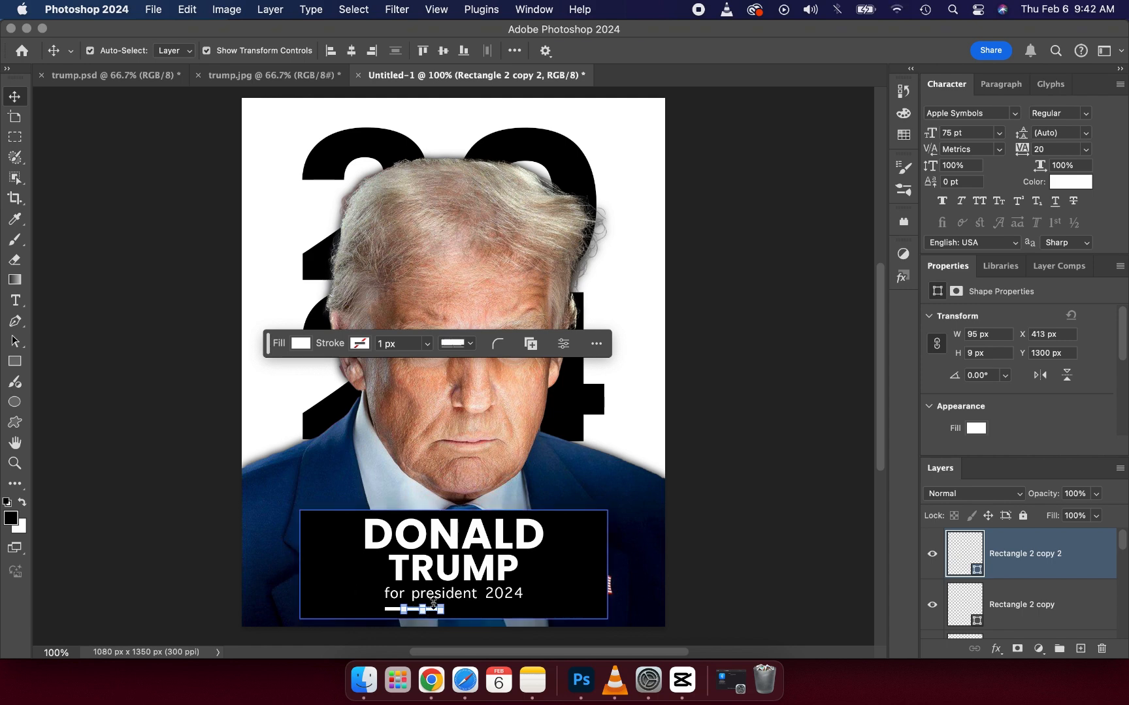
{"action": "left_click_drag", "start_coordinate": [434, 614], "coordinate": [452, 614]}
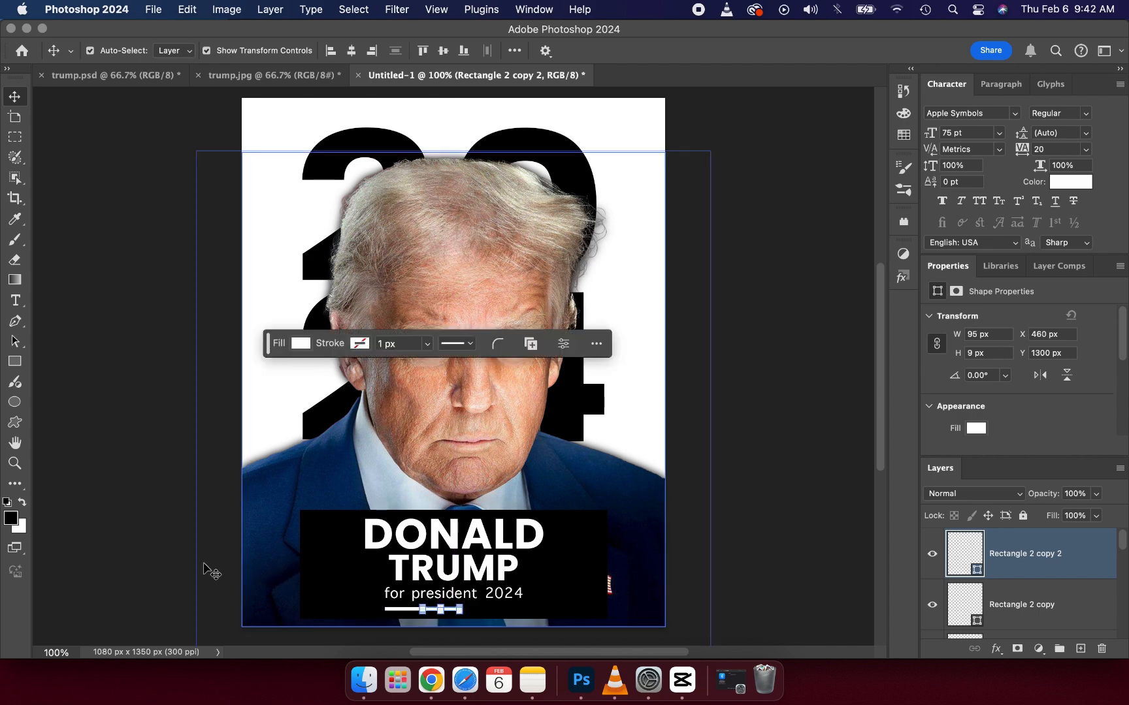
{"action": "left_click", "coordinate": [107, 516]}
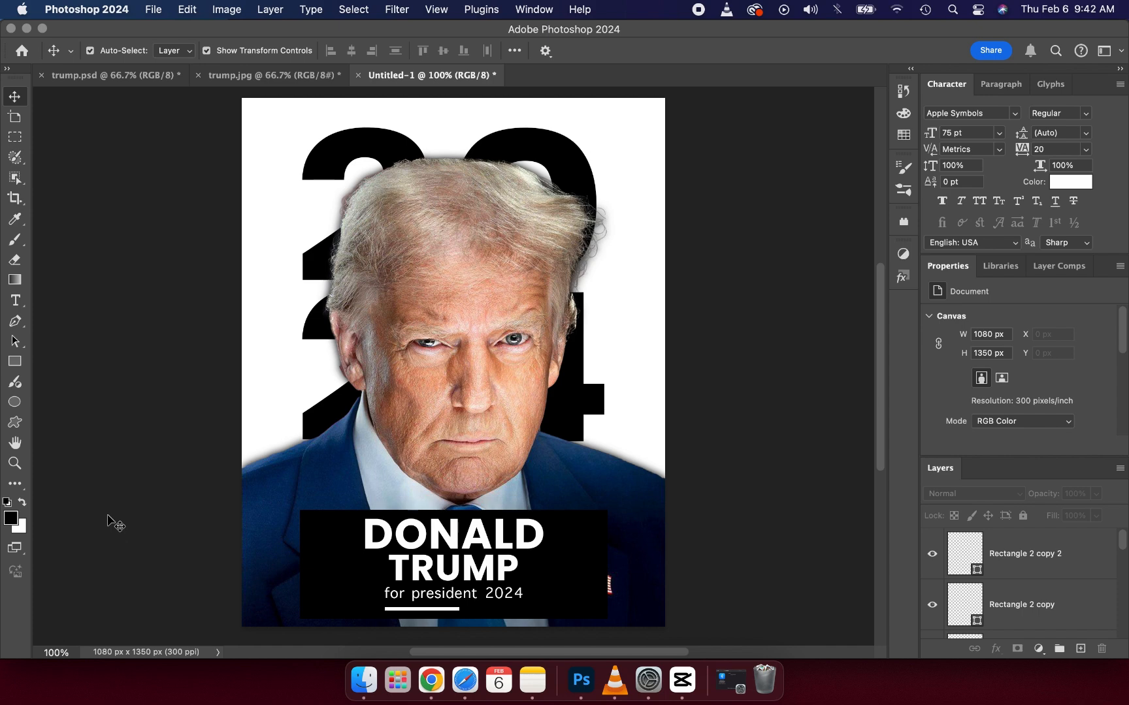
Step: Change the fill of the middle bar to the greyish pink c1b4b4
{"action": "left_click", "coordinate": [421, 610]}
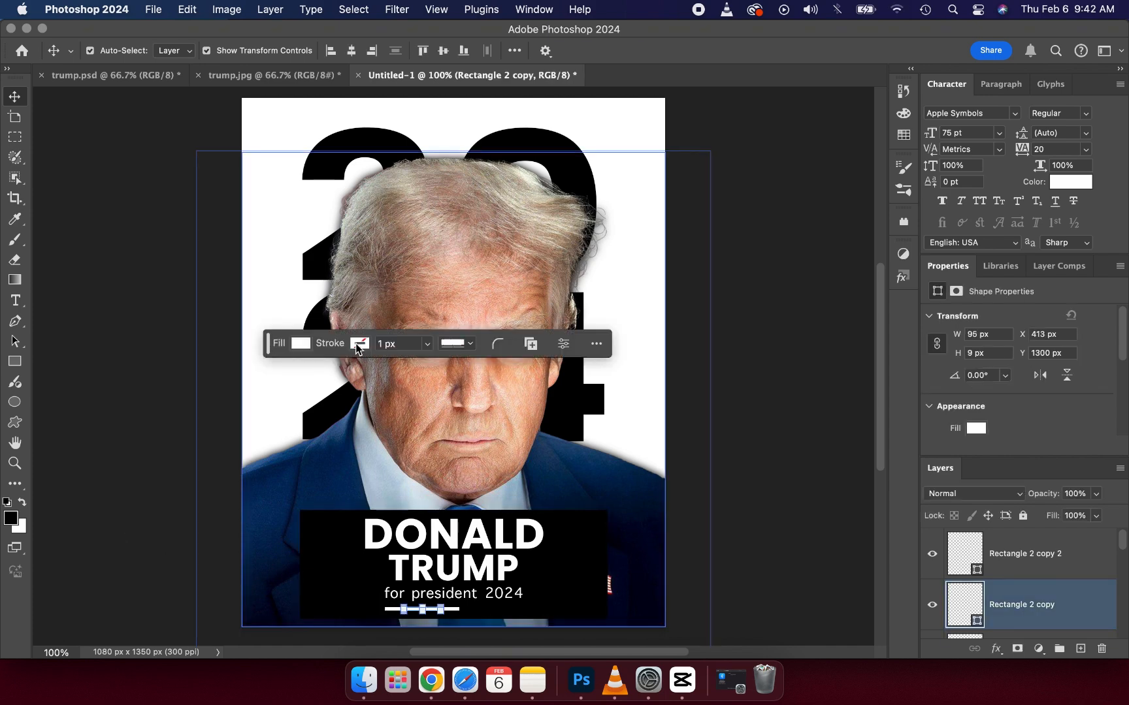
{"action": "left_click", "coordinate": [302, 345]}
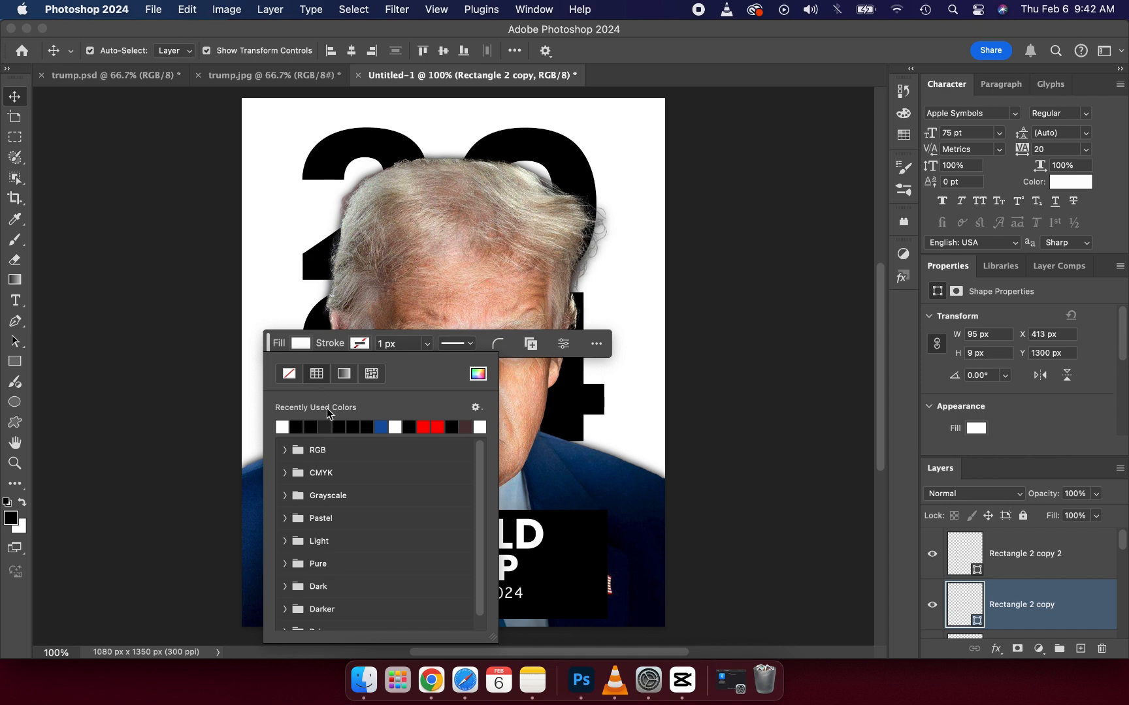
{"action": "left_click", "coordinate": [478, 374]}
{"action": "left_click", "coordinate": [806, 276]}
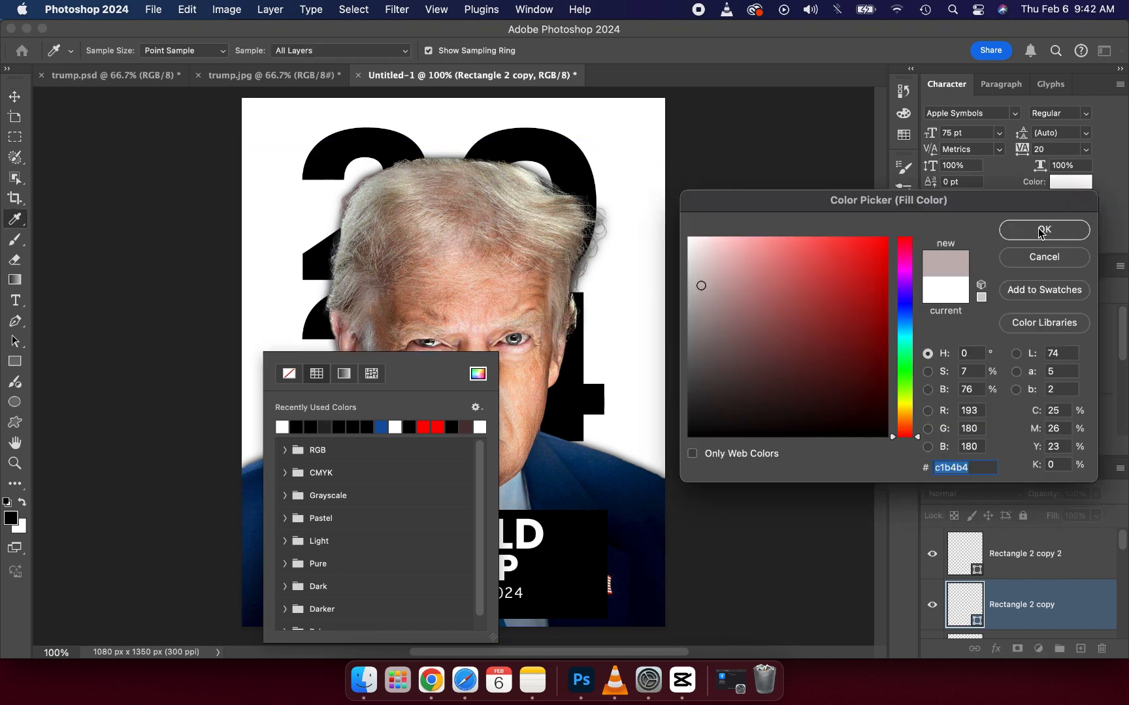
{"action": "left_click", "coordinate": [1044, 229]}
{"action": "left_click", "coordinate": [812, 356]}
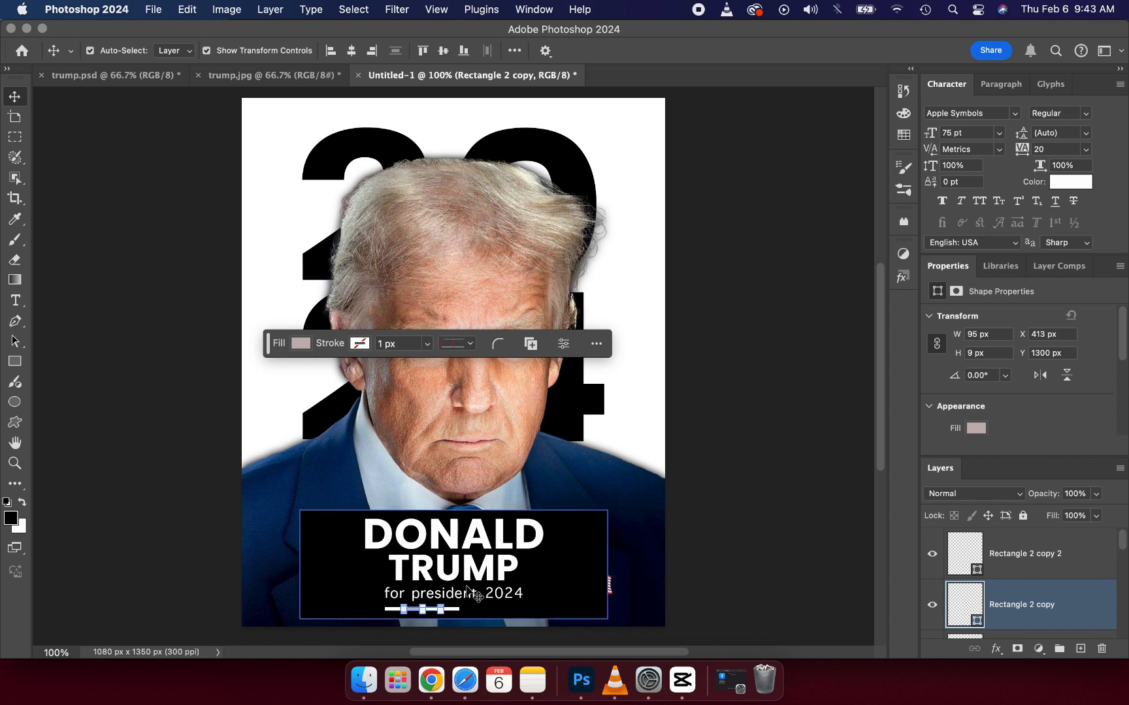
{"action": "left_click", "coordinate": [114, 503]}
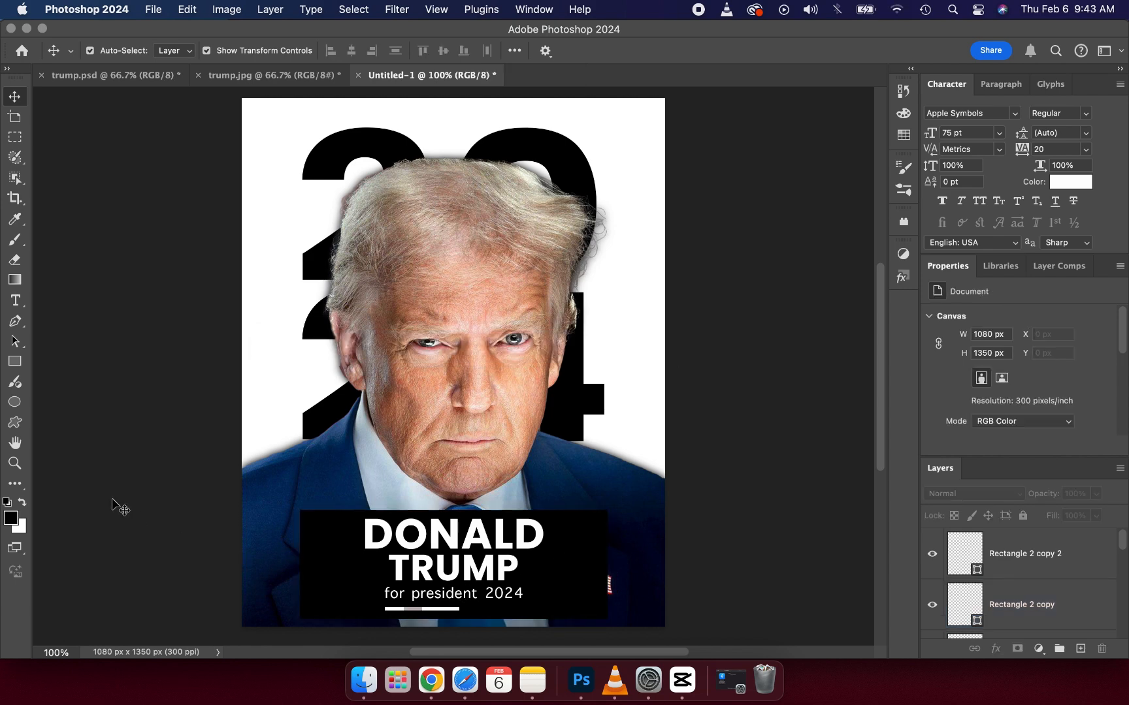
Step: Nudge the left white bar slightly outward to the left along the line
{"action": "left_click", "coordinate": [390, 609]}
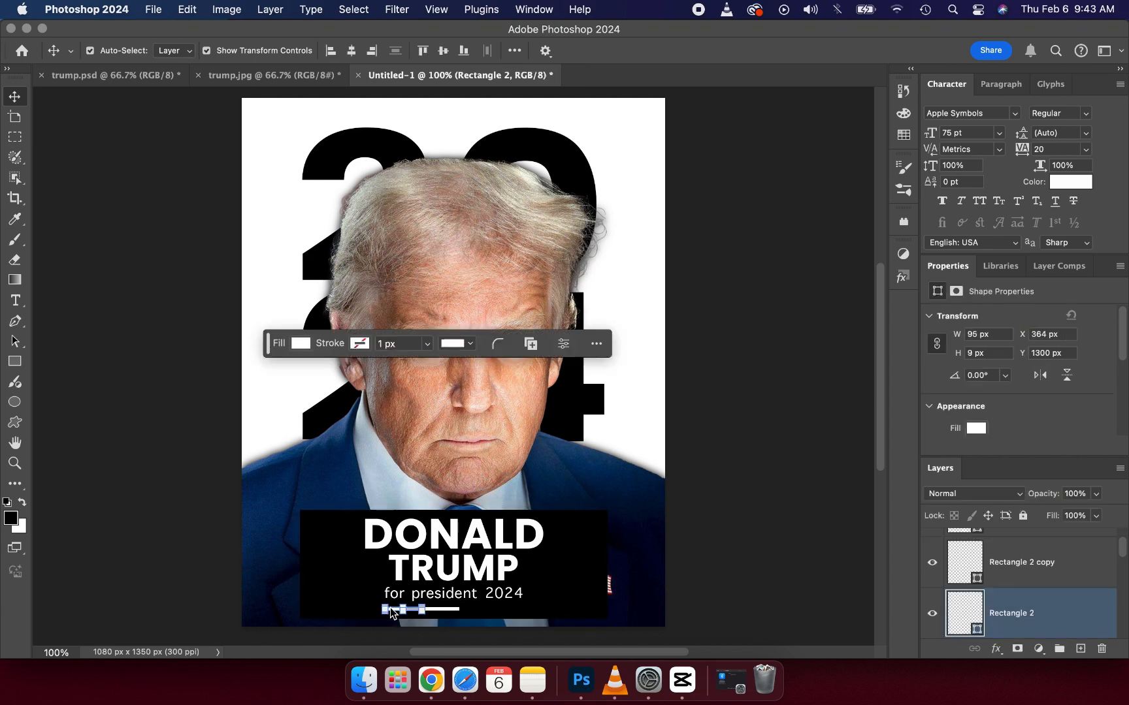
{"action": "key", "text": "Left"}
{"action": "key", "text": "Left"}
{"action": "key", "text": "Left"}
{"action": "key", "text": "Left"}
{"action": "key", "text": "Left"}
{"action": "key", "text": "Left"}
{"action": "key", "text": "Left"}
{"action": "key", "text": "Left"}
{"action": "key", "text": "Left"}
{"action": "key", "text": "Left"}
{"action": "key", "text": "Left"}
{"action": "key", "text": "Left"}
{"action": "left_click", "coordinate": [151, 529]}
{"action": "left_click", "coordinate": [392, 610]}
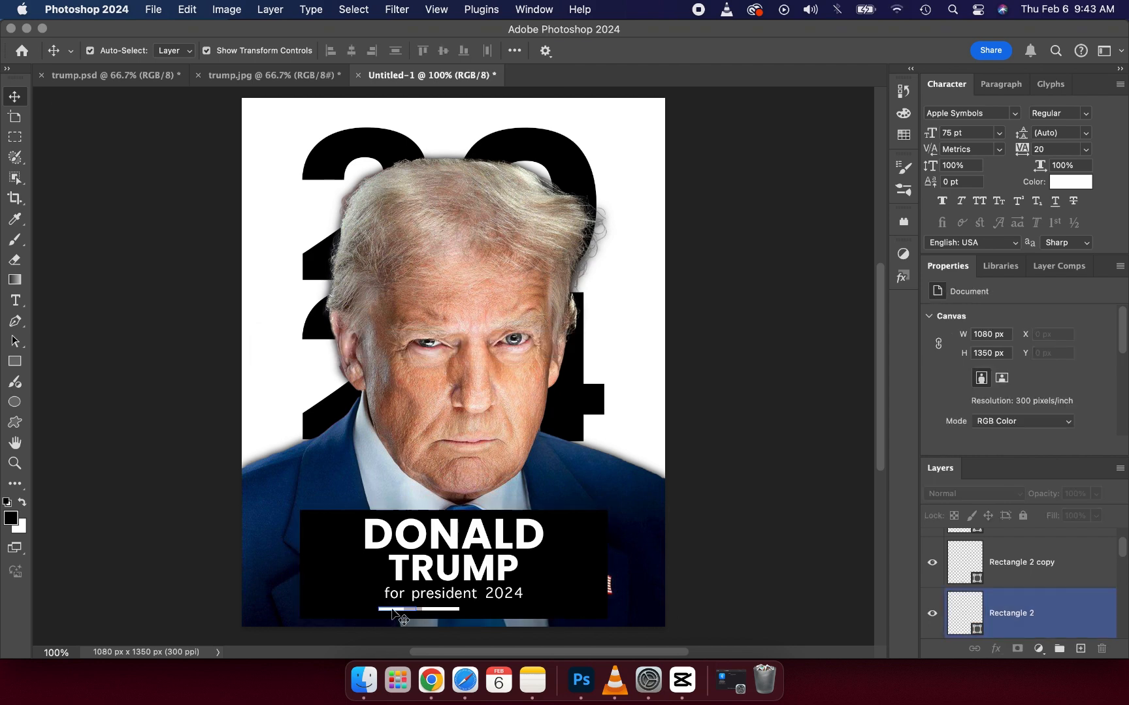
Step: Nudge the right white bar outward to the right to X 473 px
{"action": "left_click_drag", "start_coordinate": [392, 610], "coordinate": [439, 612]}
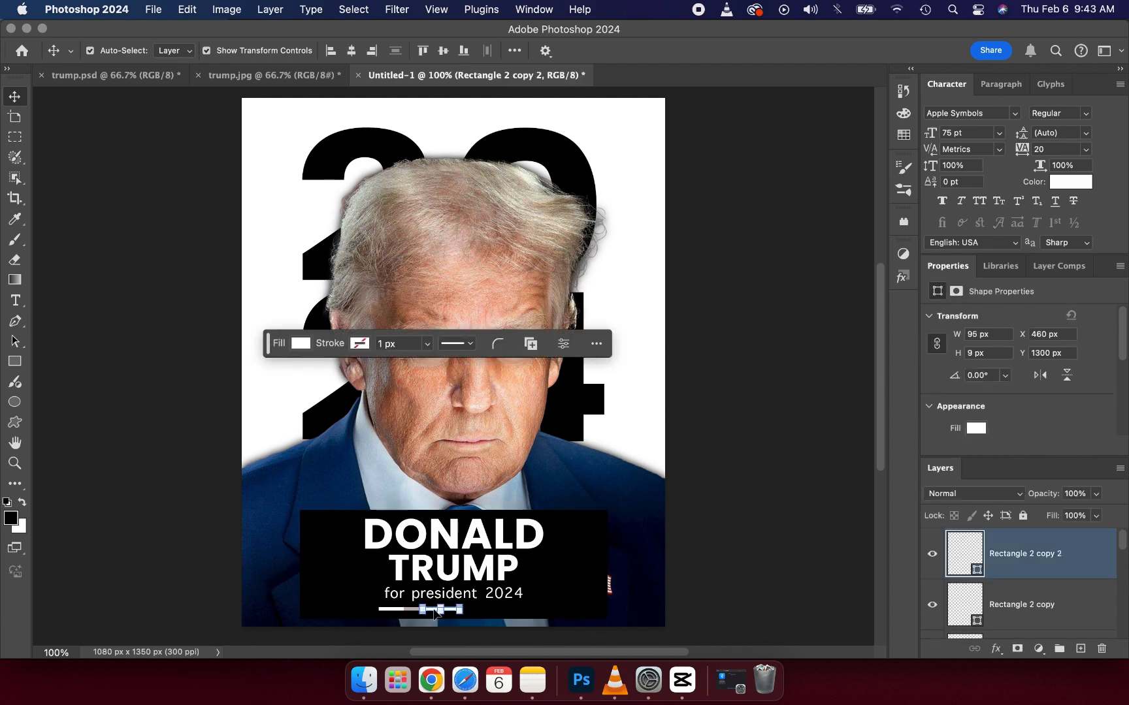
{"action": "key", "text": "Right"}
{"action": "key", "text": "Right"}
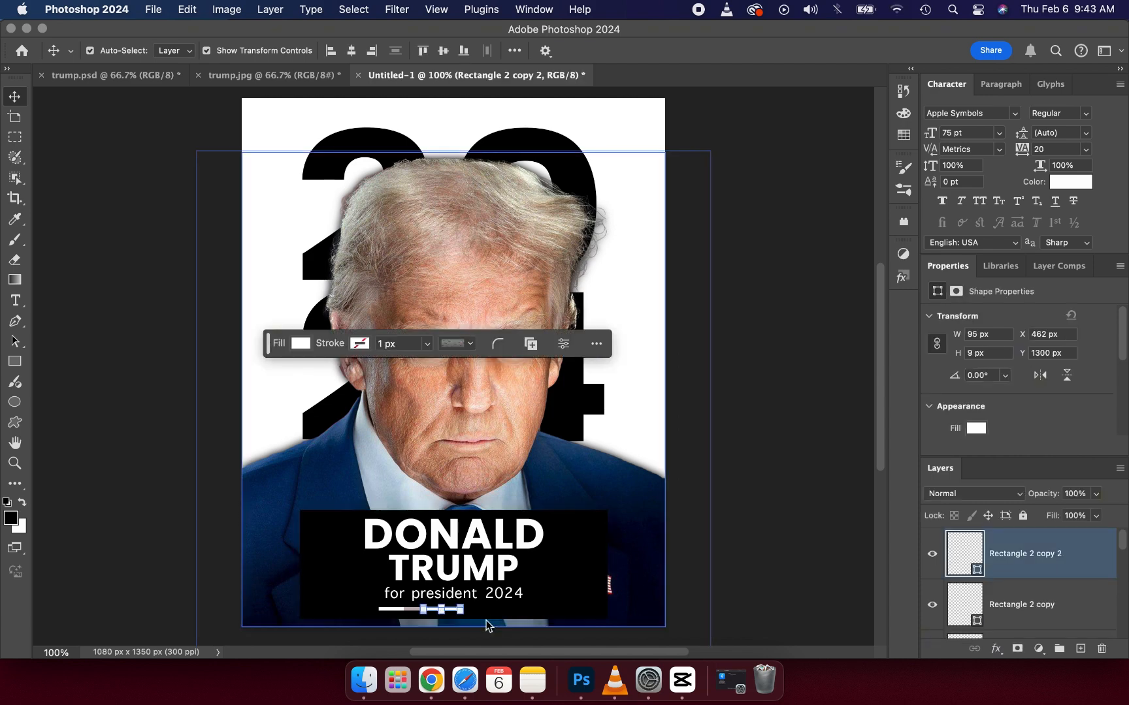
{"action": "key", "text": "Right"}
{"action": "key", "text": "Right"}
{"action": "key", "text": "Right"}
{"action": "key", "text": "Right"}
{"action": "key", "text": "Right"}
{"action": "key", "text": "Right"}
{"action": "key", "text": "Right"}
{"action": "key", "text": "Right"}
{"action": "key", "text": "Right"}
{"action": "key", "text": "Right"}
{"action": "key", "text": "Right"}
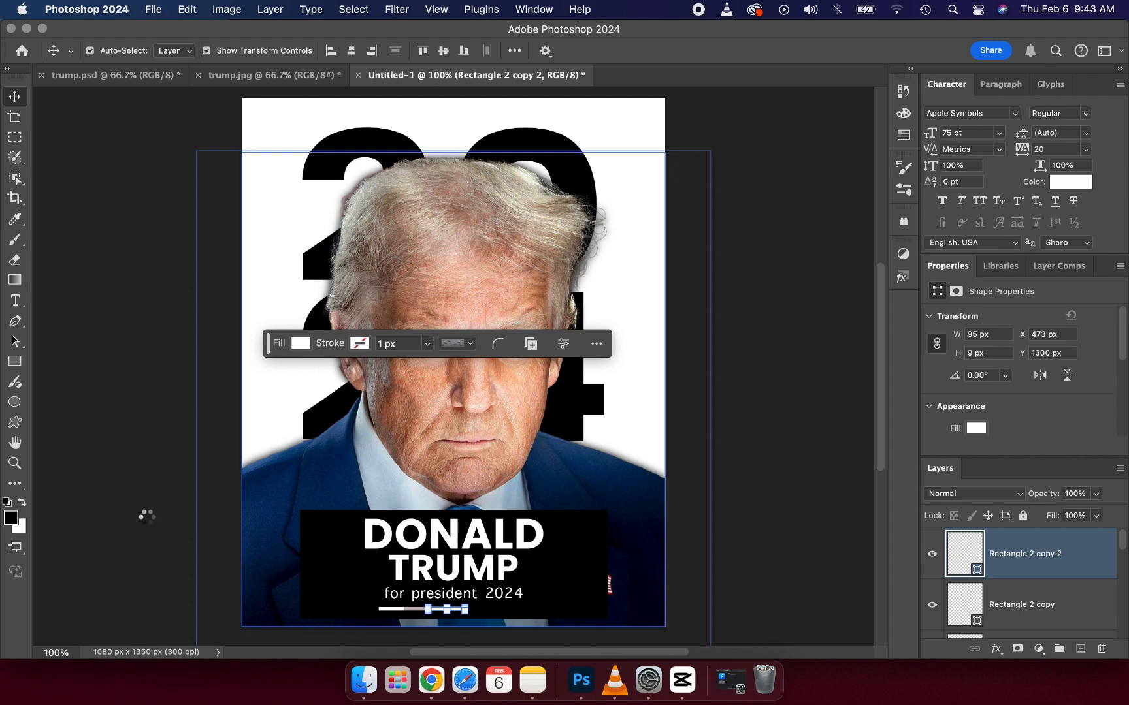
{"action": "left_click", "coordinate": [148, 520]}
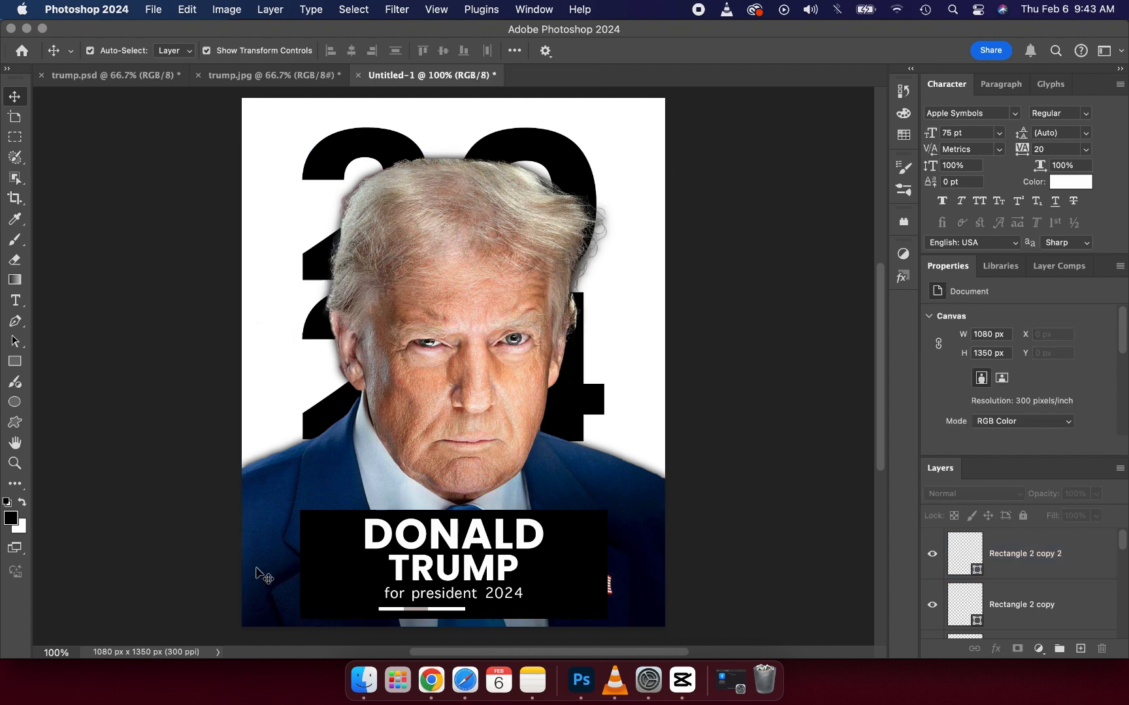
Step: Shift the left white bar further left to X 325 px
{"action": "left_click", "coordinate": [385, 610]}
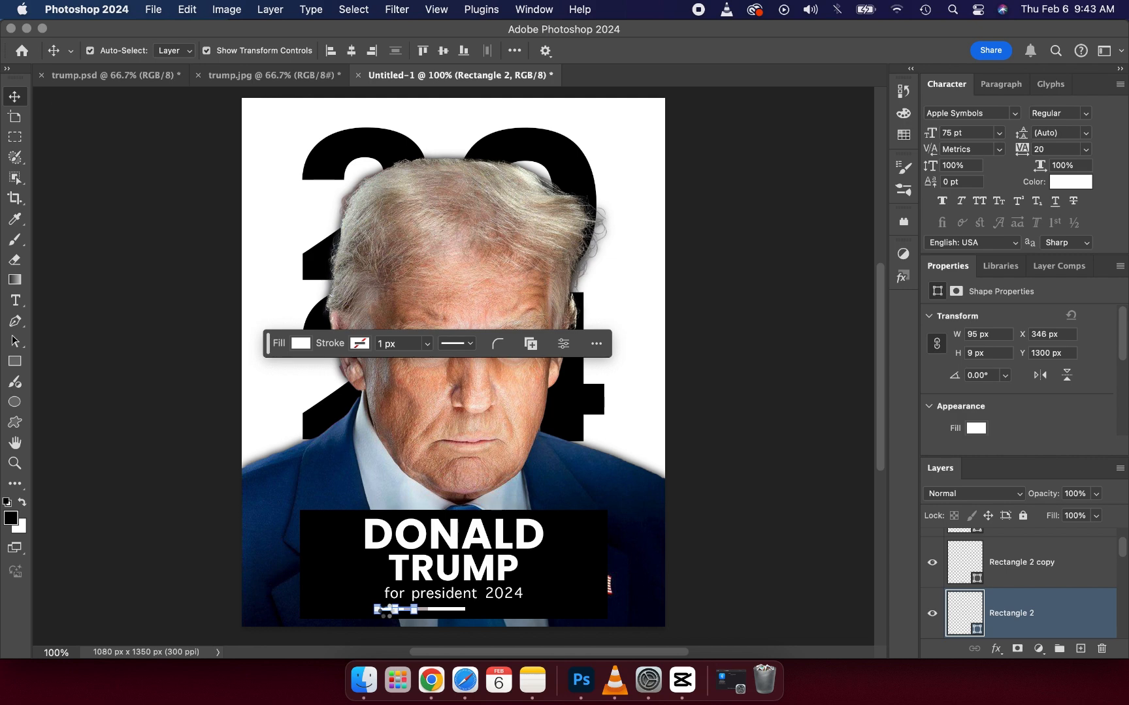
{"action": "key", "text": "Left"}
{"action": "key", "text": "Left"}
{"action": "key", "text": "Left"}
{"action": "key", "text": "Left"}
{"action": "key", "text": "Left"}
{"action": "key", "text": "Left"}
{"action": "key", "text": "Left"}
{"action": "key", "text": "Left"}
{"action": "key", "text": "Left"}
{"action": "key", "text": "Left"}
{"action": "key", "text": "Left"}
{"action": "key", "text": "Left"}
{"action": "key", "text": "Left"}
{"action": "key", "text": "Left"}
{"action": "left_click", "coordinate": [179, 533]}
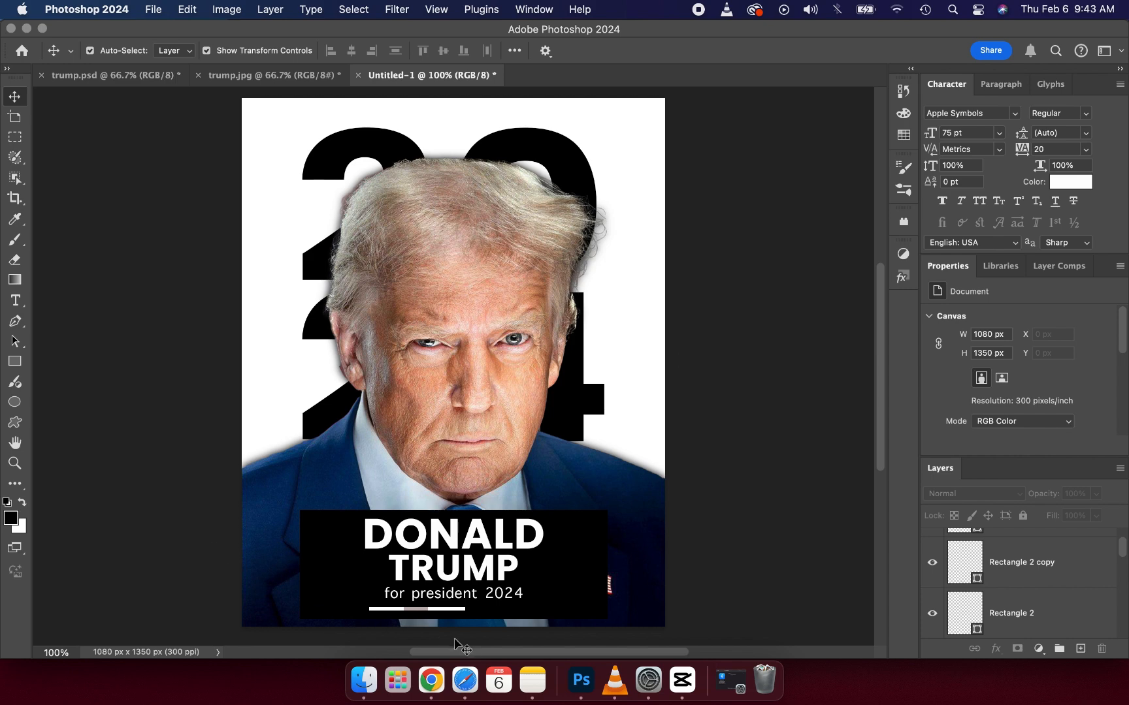
Step: Shift the right white bar further right so the three segments of the strip look evenly wide
{"action": "left_click", "coordinate": [451, 610]}
{"action": "left_click", "coordinate": [450, 609], "text": "alt"}
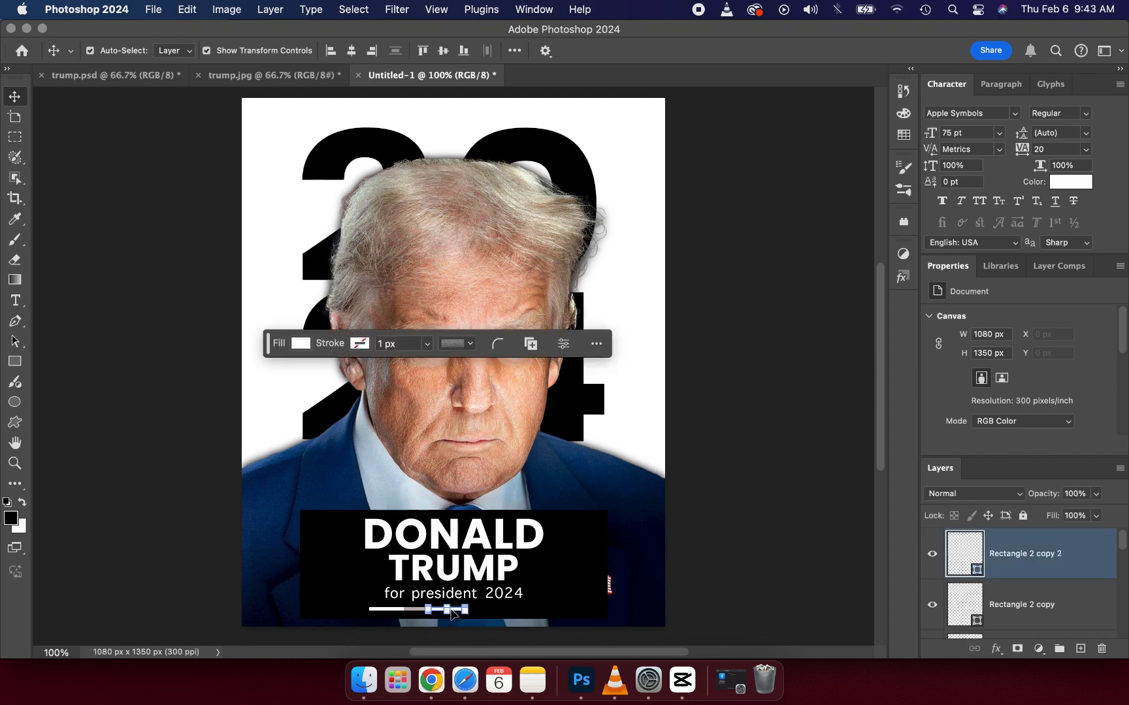
{"action": "left_click_drag", "start_coordinate": [449, 611], "coordinate": [450, 612]}
{"action": "left_click", "coordinate": [171, 504]}
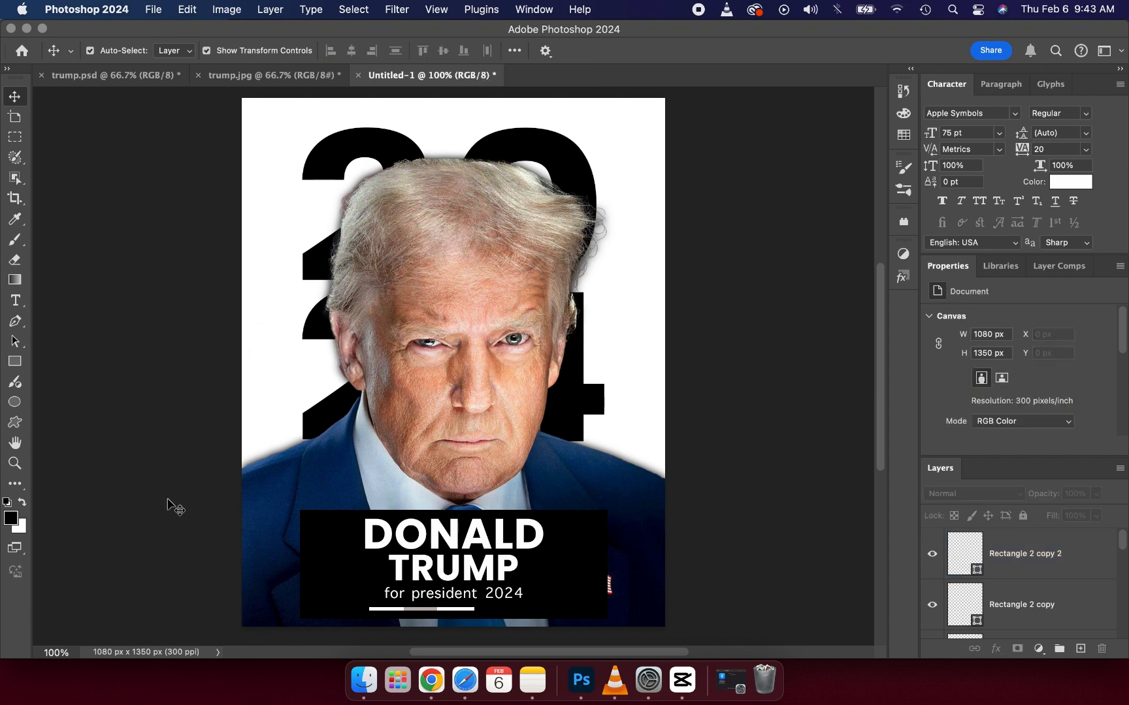
Step: Move all three segments of the strip together to X 405 px, centring them beneath the "for president 2024" caption
{"action": "left_click", "coordinate": [383, 611]}
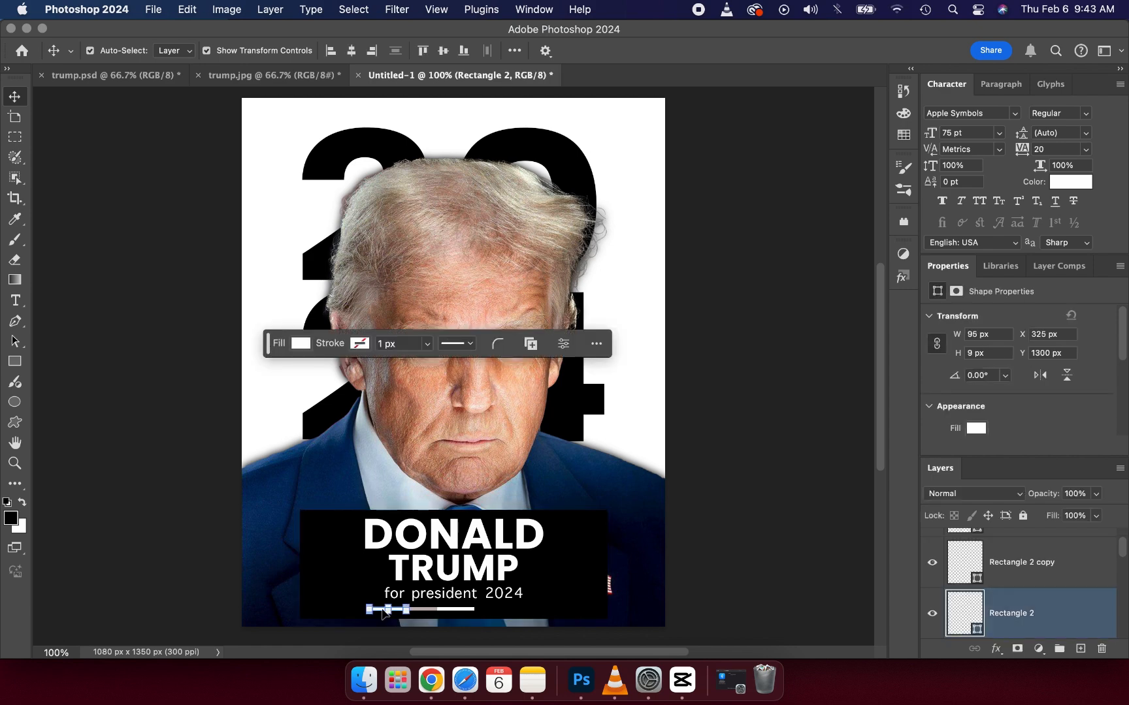
{"action": "left_click", "coordinate": [425, 612], "text": "shift"}
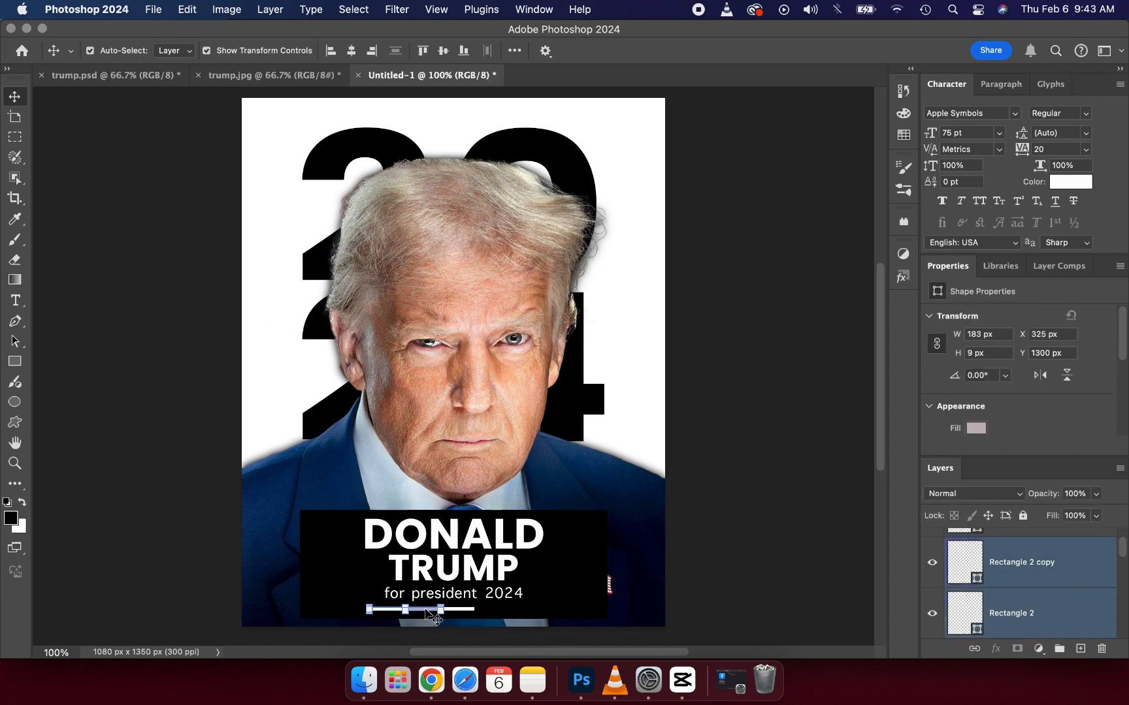
{"action": "left_click", "coordinate": [467, 614], "text": "shift"}
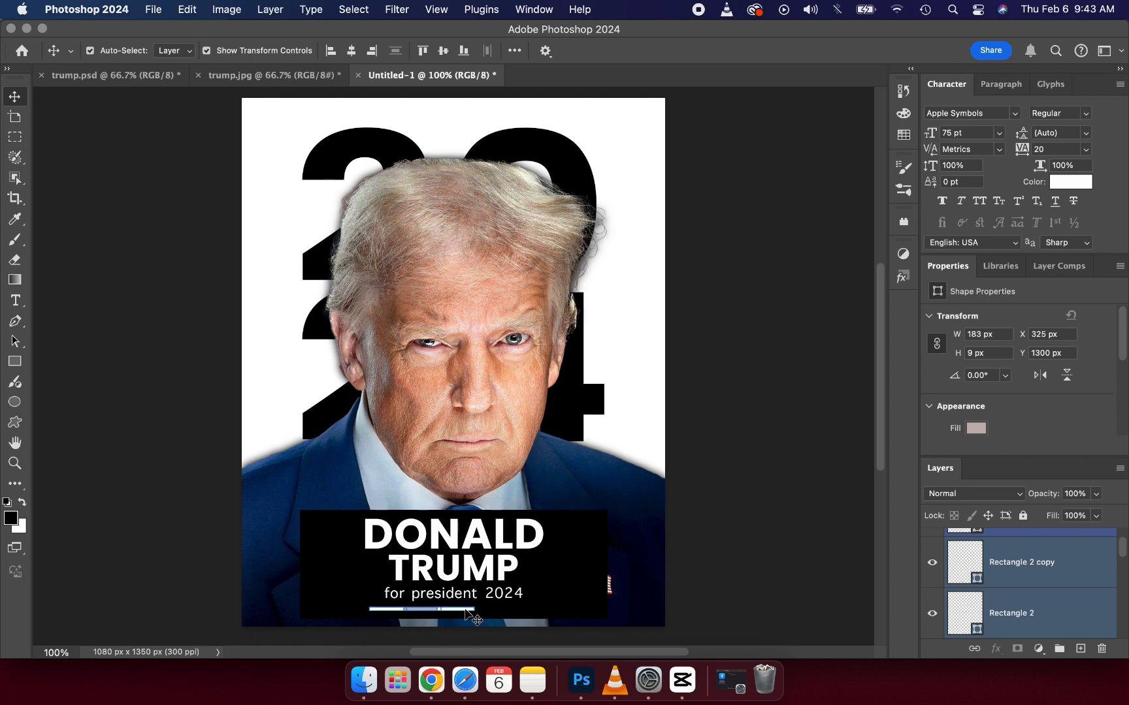
{"action": "left_click_drag", "start_coordinate": [461, 614], "coordinate": [489, 615]}
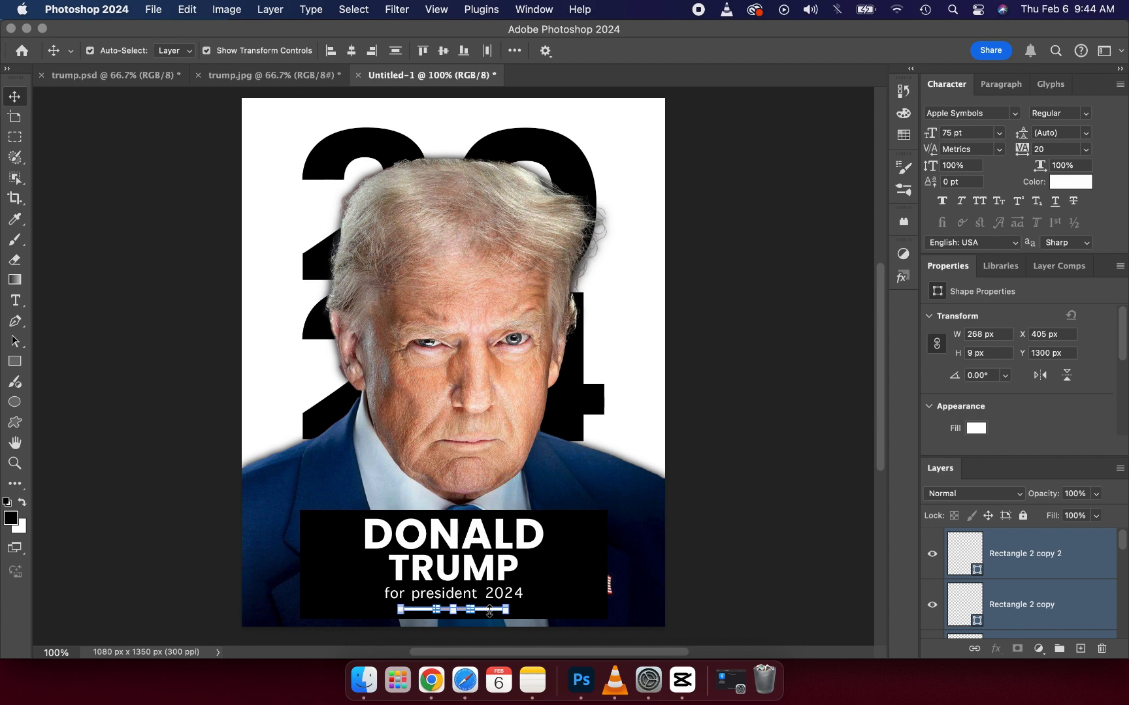
{"action": "left_click", "coordinate": [173, 454]}
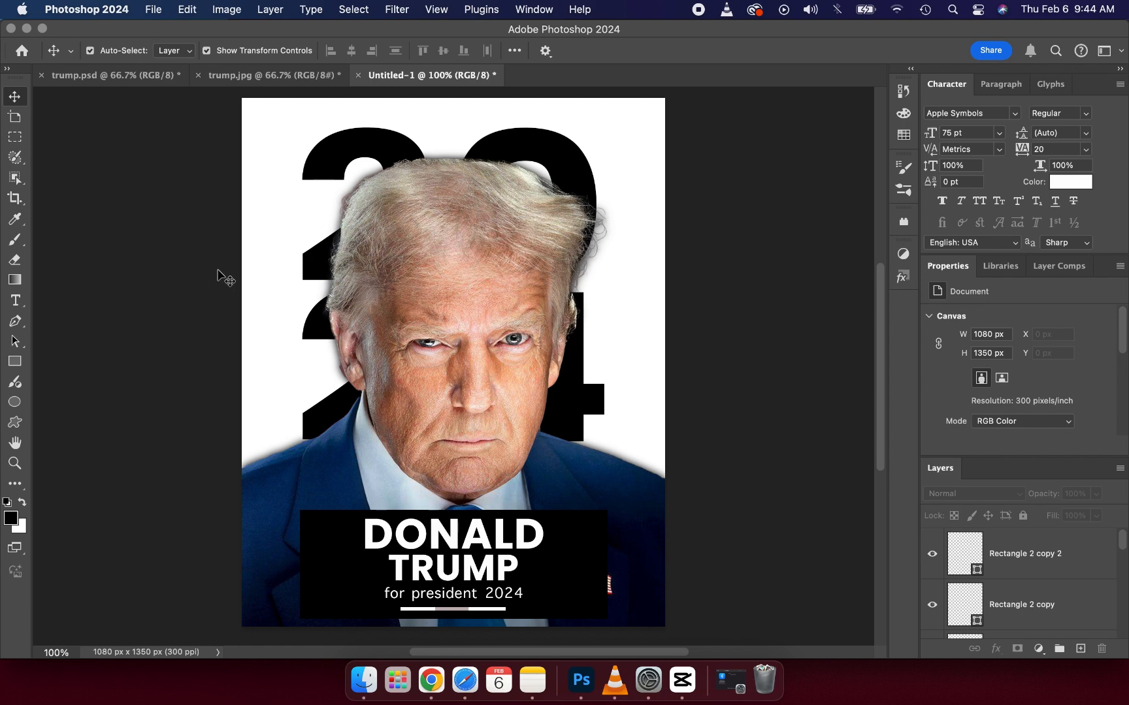
Step: Check the trump.jpg reference poster and add a red-to-black linear Gradient Overlay to the black banner rectangle behind the name
{"action": "left_click", "coordinate": [257, 79]}
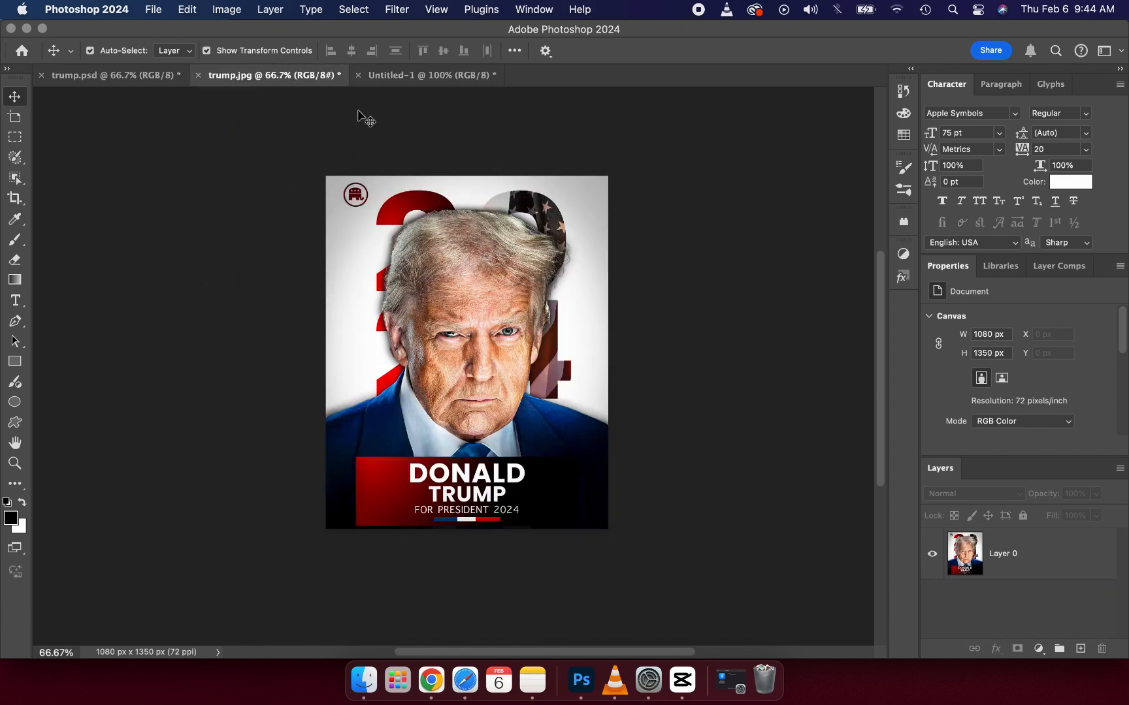
{"action": "left_click", "coordinate": [386, 76]}
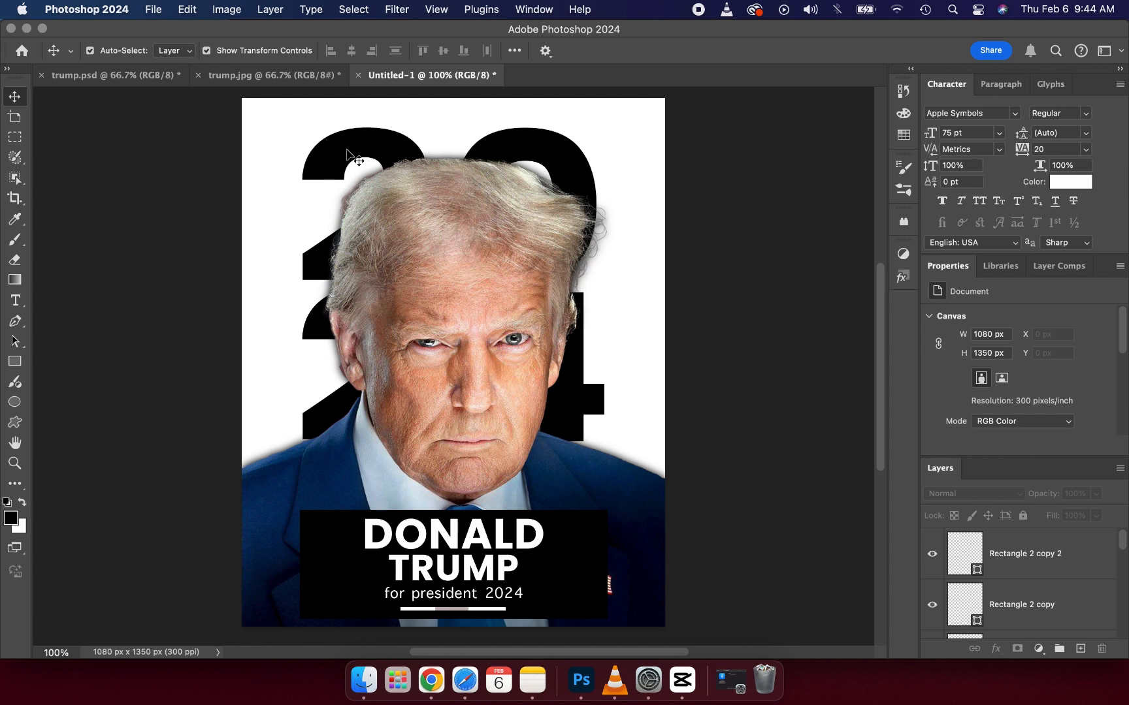
{"action": "left_click", "coordinate": [588, 567]}
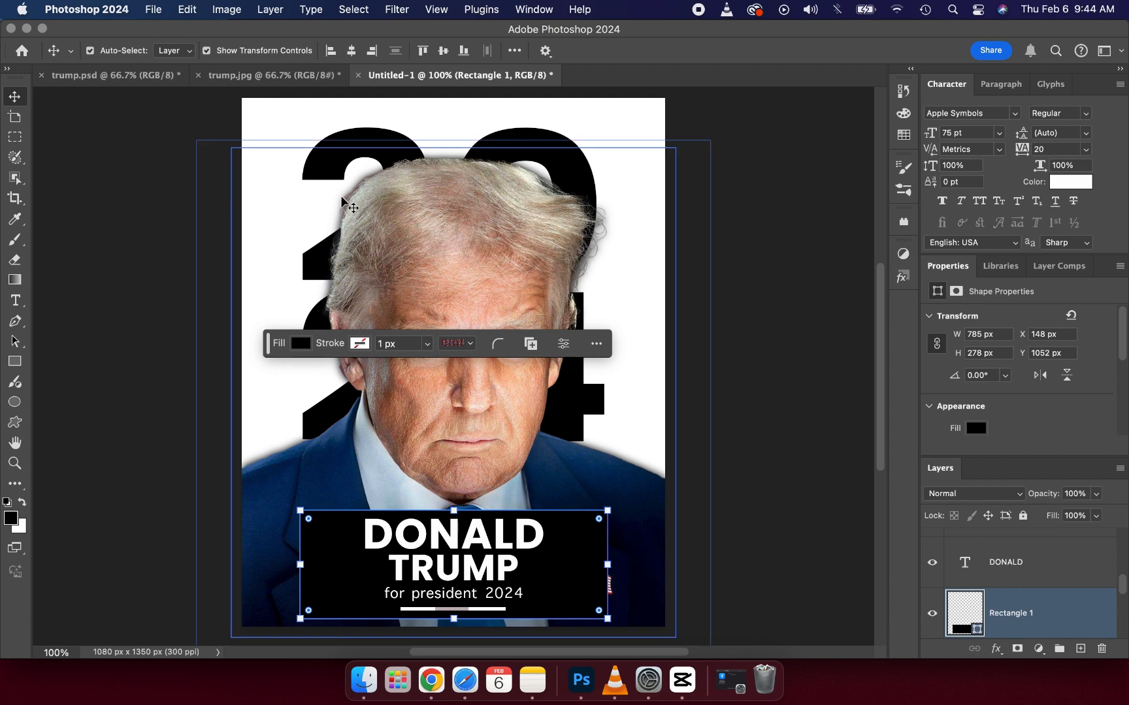
{"action": "left_click", "coordinate": [997, 646]}
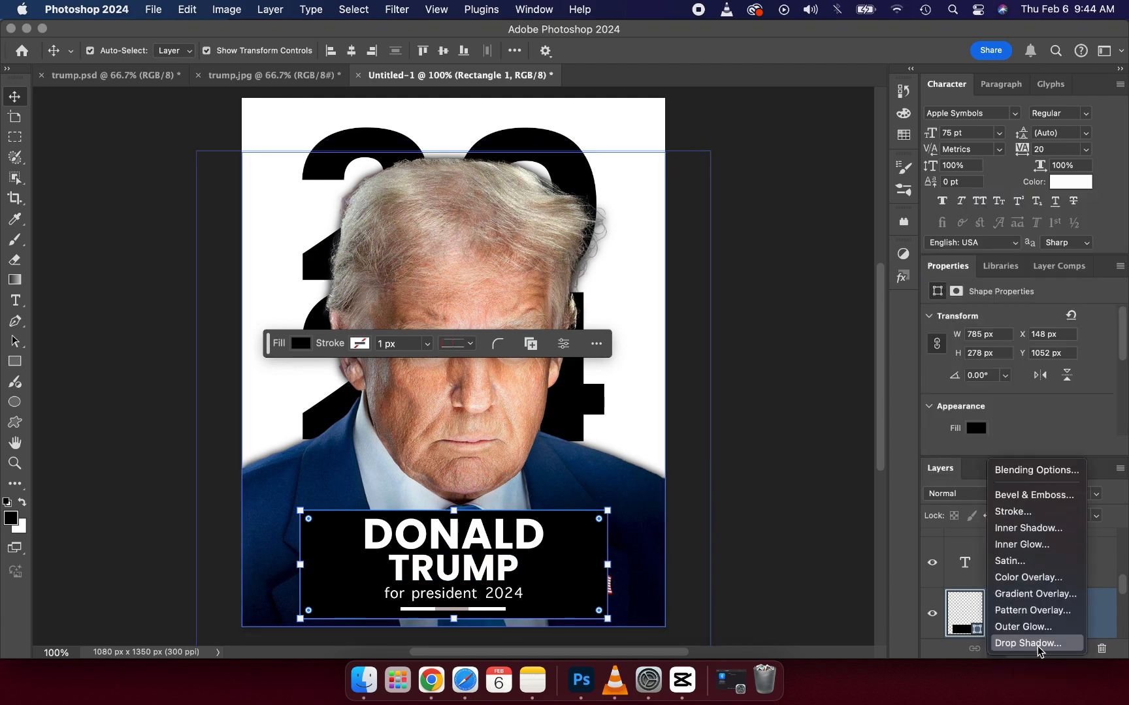
{"action": "double_click", "coordinate": [1033, 593]}
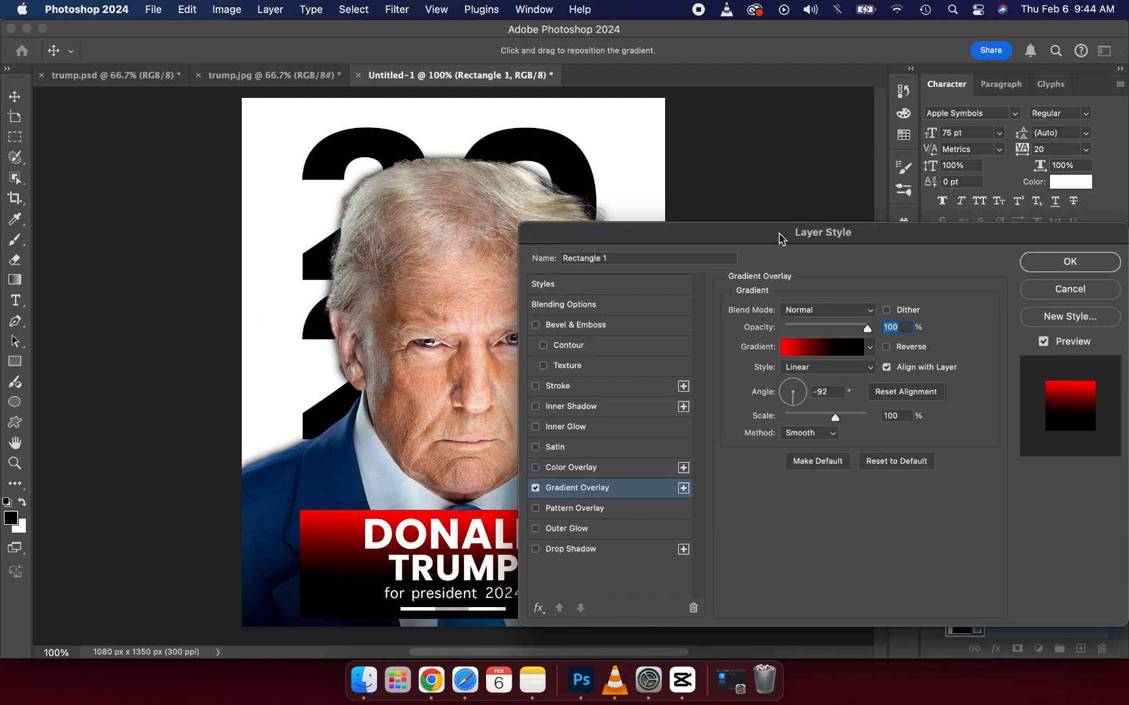
{"action": "left_click_drag", "start_coordinate": [801, 240], "coordinate": [855, 159]}
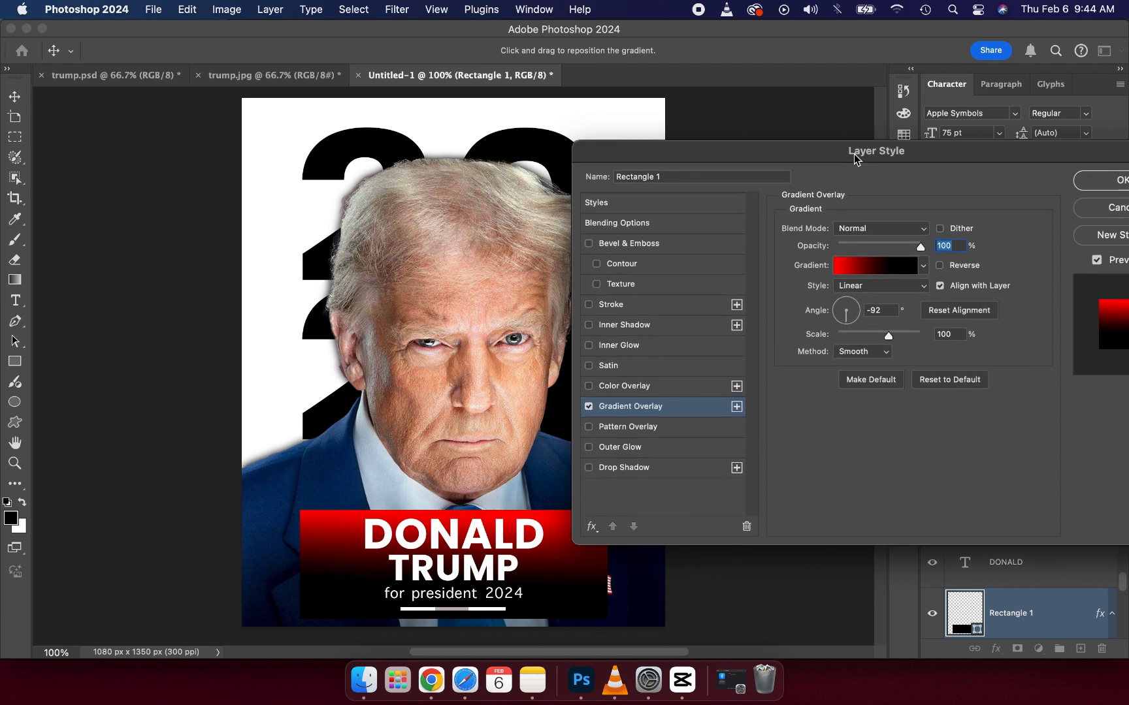
Step: Open the colour of the red stop in the banner's overlay gradient for editing
{"action": "left_click", "coordinate": [861, 273]}
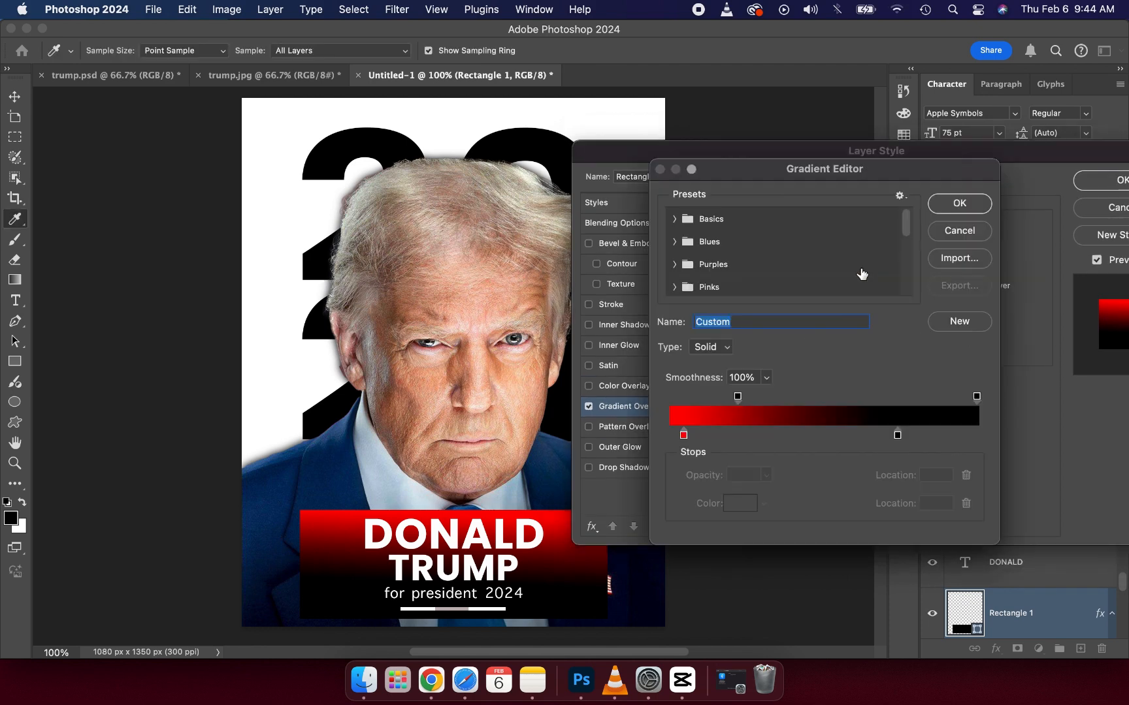
{"action": "left_click", "coordinate": [684, 435]}
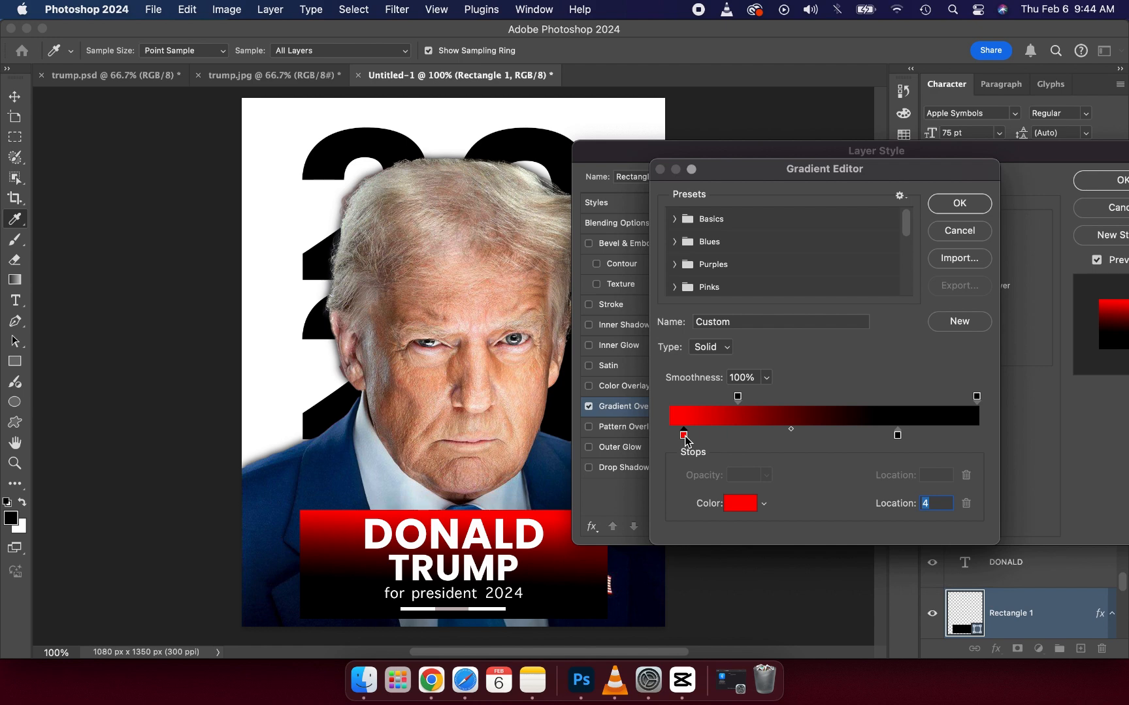
{"action": "left_click", "coordinate": [738, 506]}
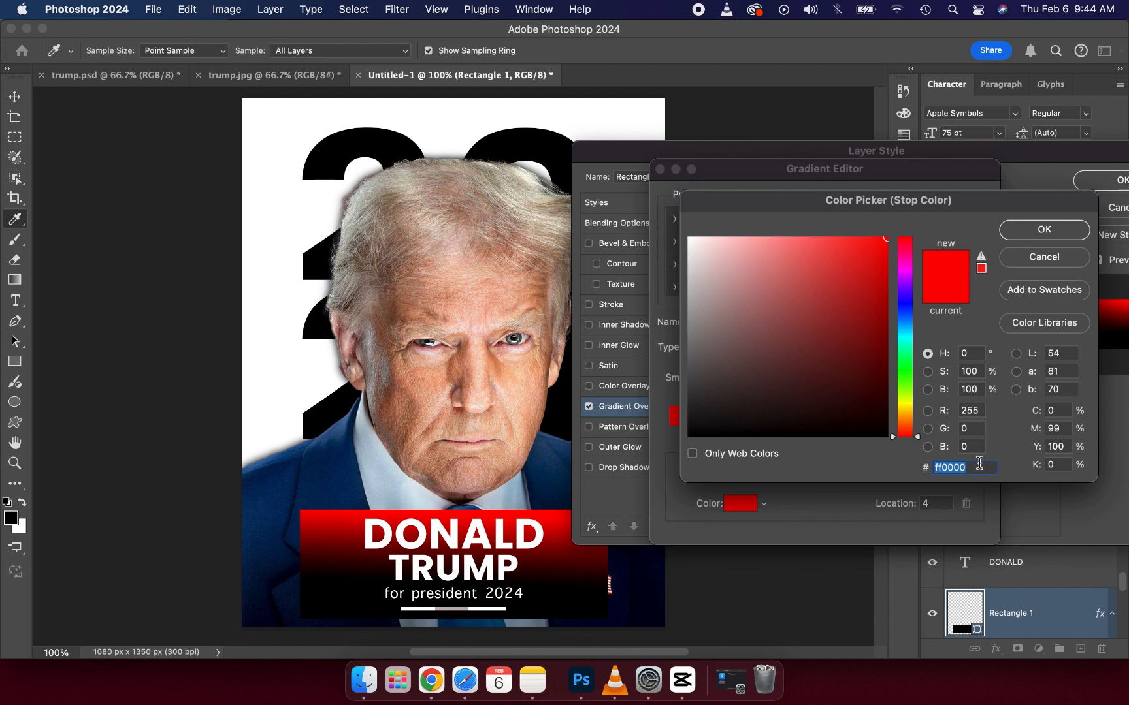
Step: Confirm red ff0000 and black 000000 as the banner gradient's stop colours and accept the edited gradient
{"action": "left_click", "coordinate": [1025, 234]}
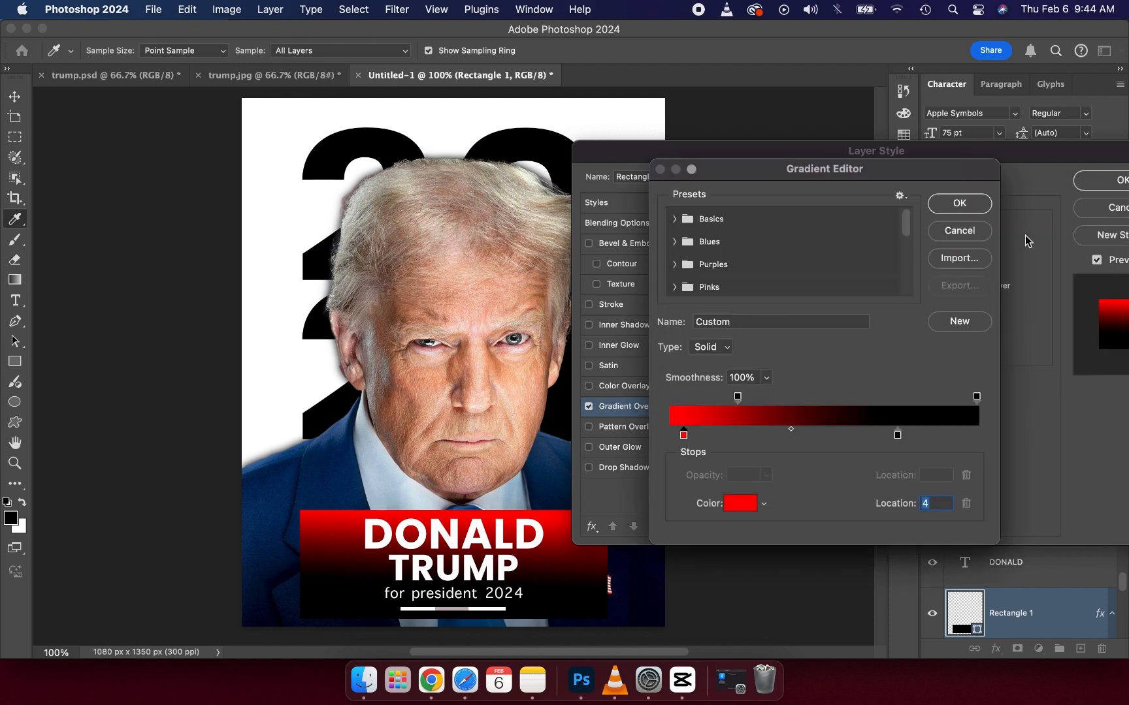
{"action": "left_click", "coordinate": [897, 436]}
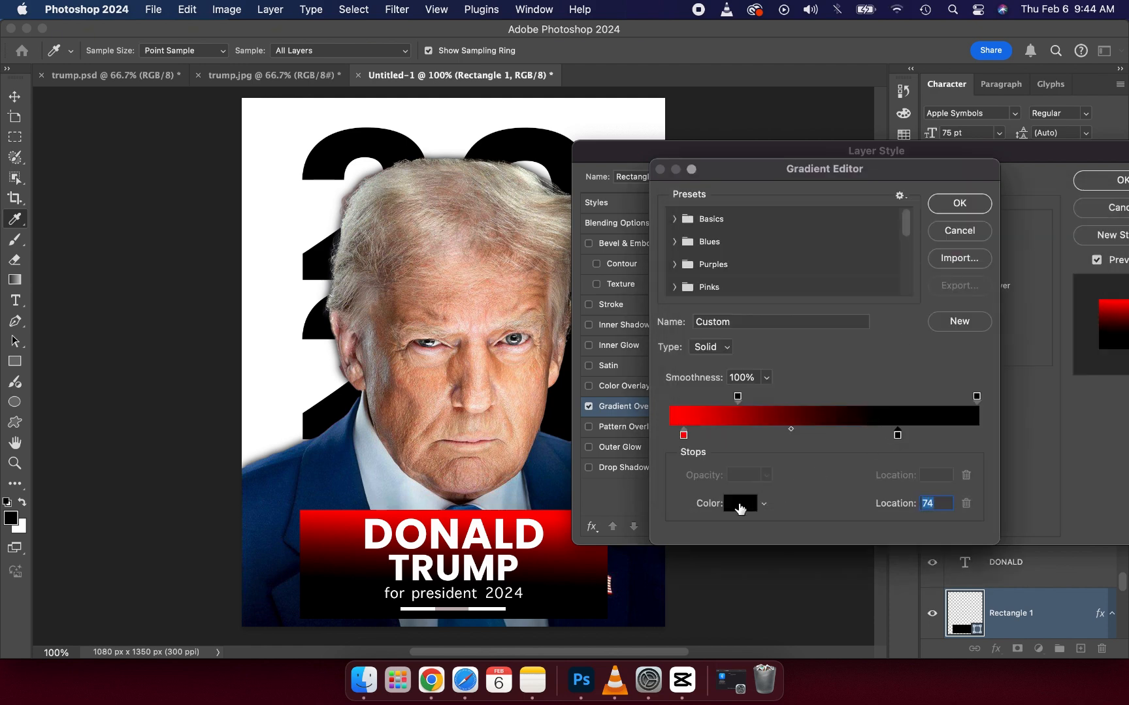
{"action": "left_click", "coordinate": [739, 507]}
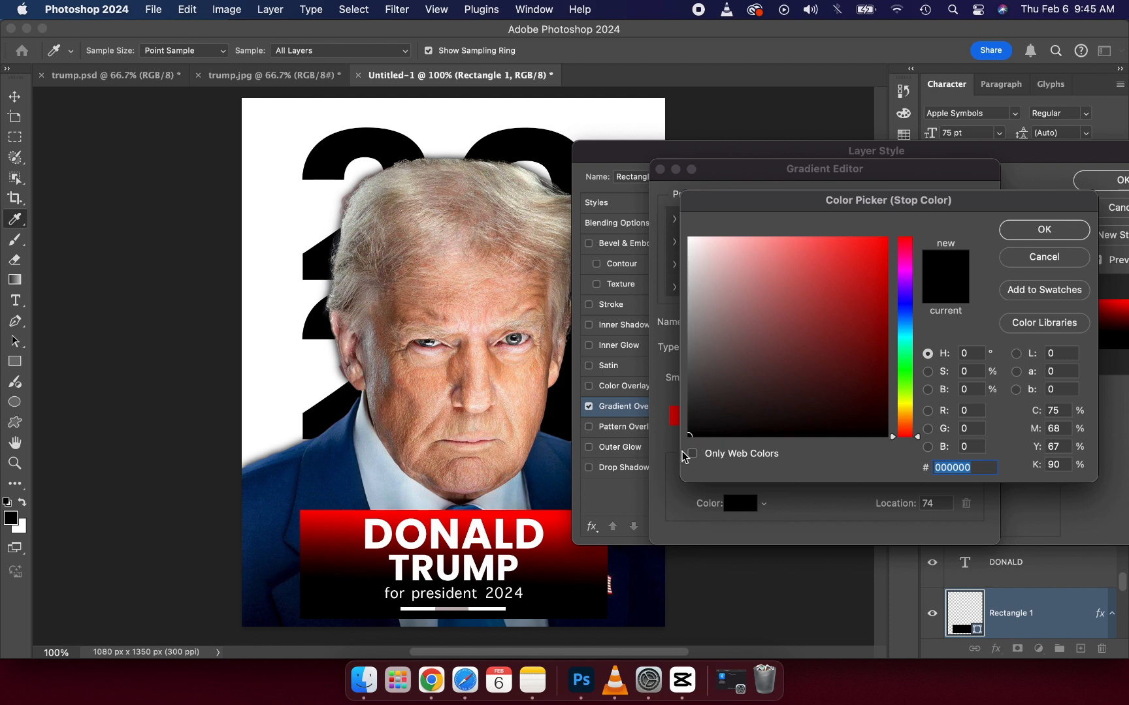
{"action": "left_click", "coordinate": [1034, 227]}
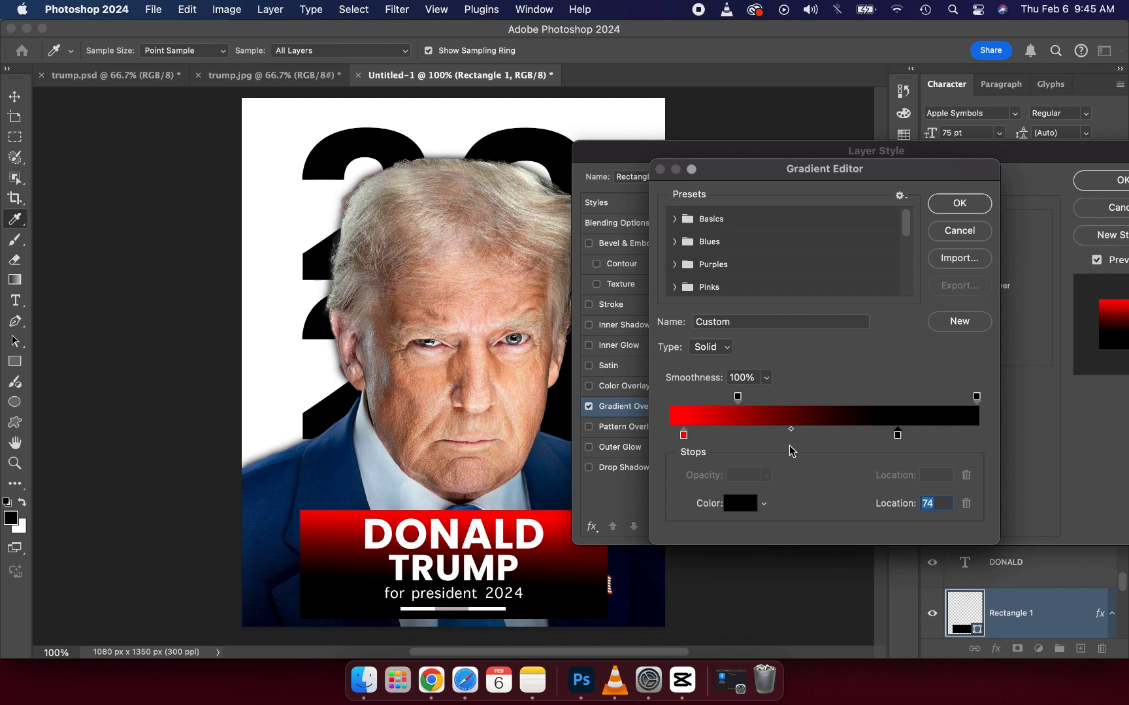
{"action": "left_click", "coordinate": [950, 211]}
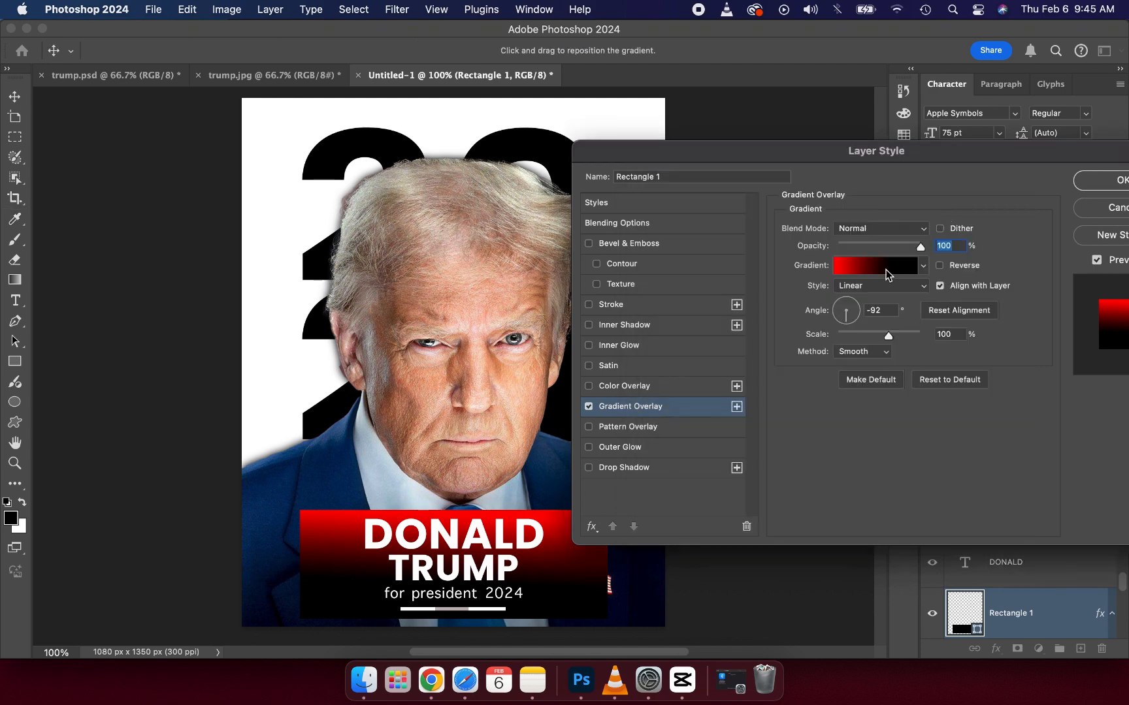
Step: Set the banner's Gradient Overlay angle to -4° so red fades rightward into black, and apply the layer style
{"action": "left_click", "coordinate": [838, 317]}
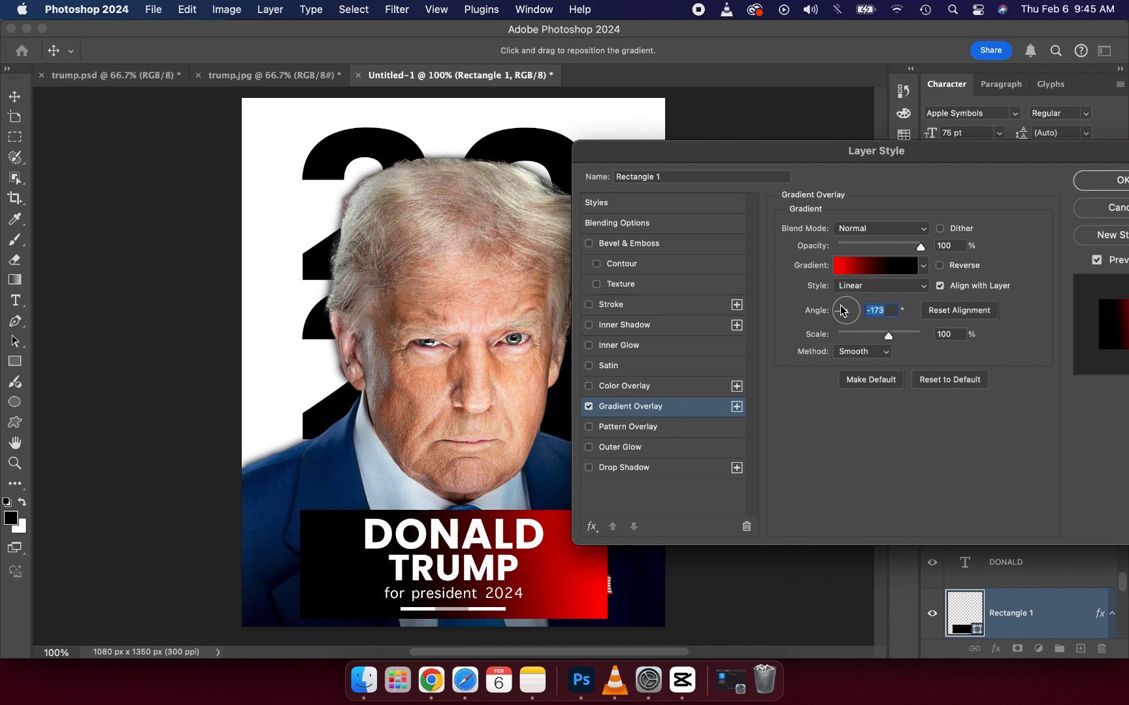
{"action": "left_click", "coordinate": [841, 305]}
{"action": "left_click", "coordinate": [848, 310]}
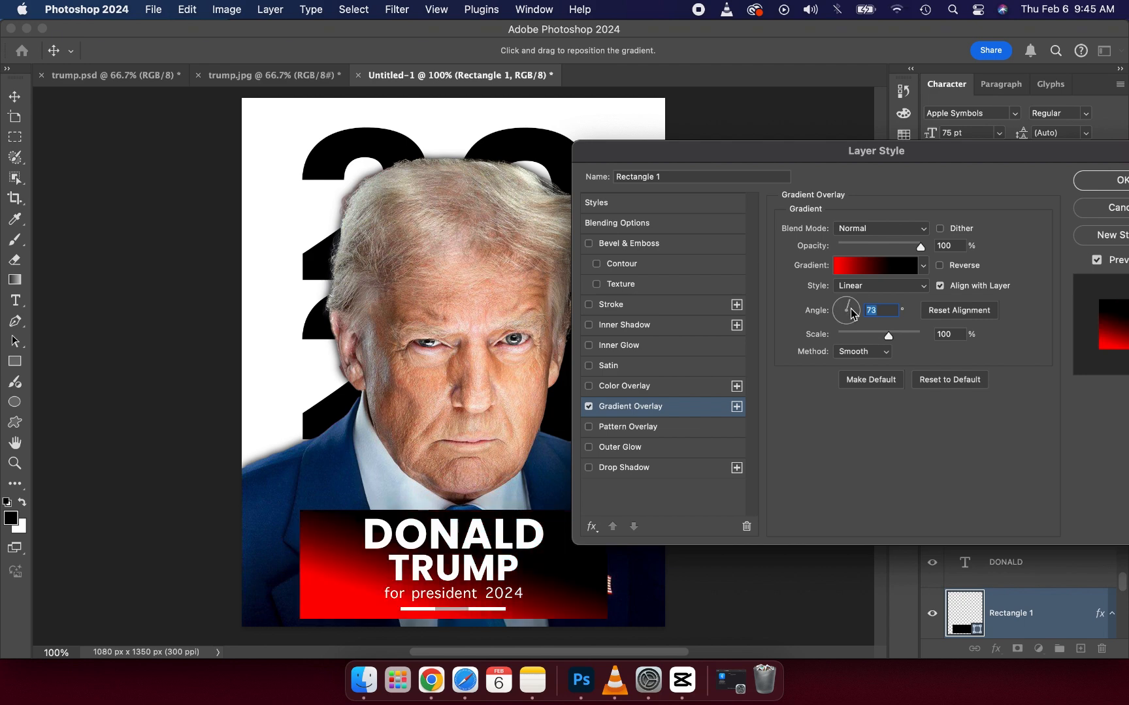
{"action": "left_click", "coordinate": [850, 309]}
{"action": "left_click", "coordinate": [854, 314]}
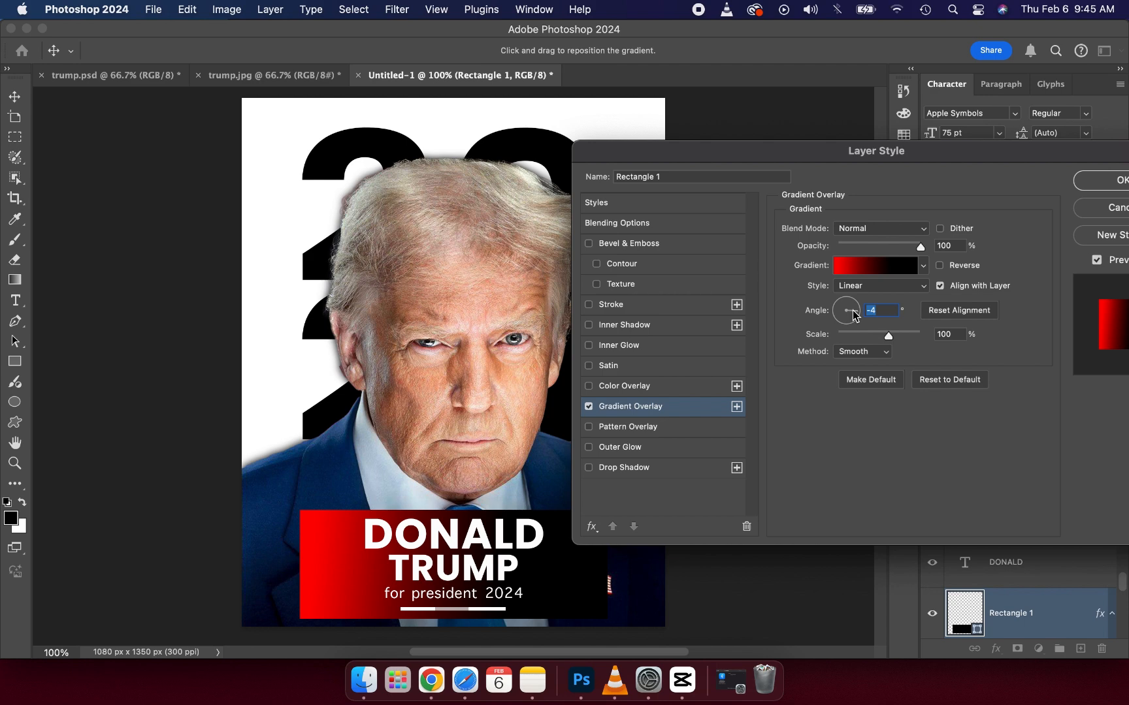
{"action": "left_click", "coordinate": [1105, 186]}
{"action": "left_click", "coordinate": [801, 245]}
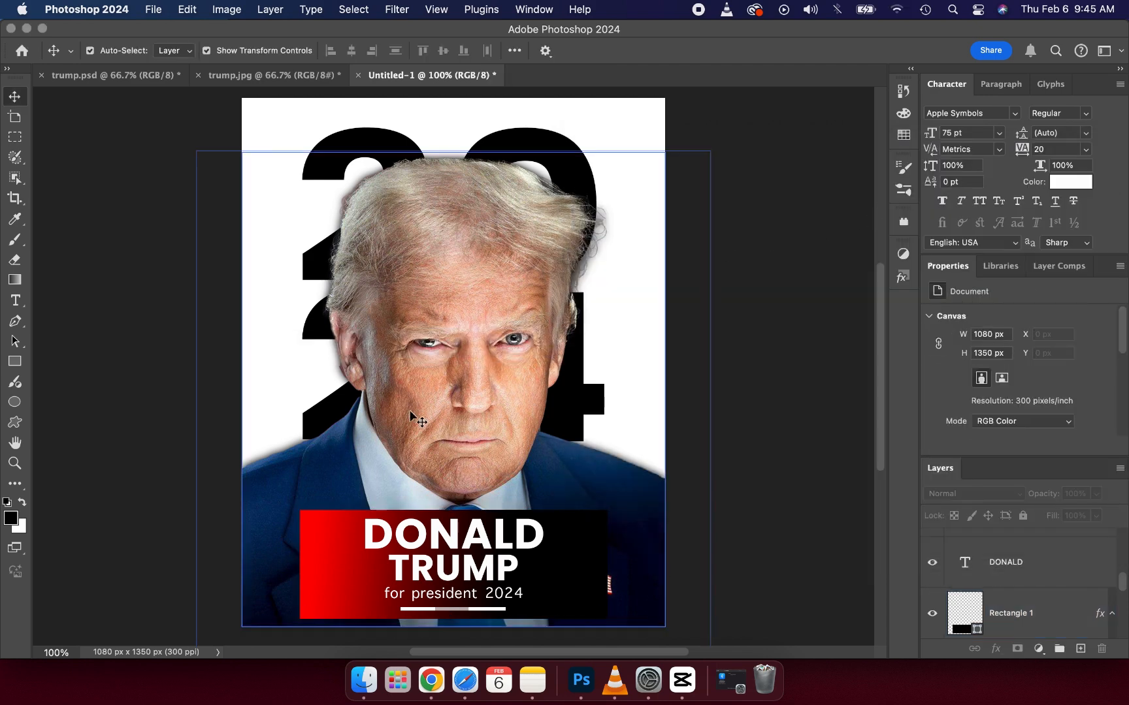
Step: Compare the poster with the trump.jpg reference, examining its banner gradient and the colours of the three-part strip
{"action": "left_click", "coordinate": [238, 77]}
{"action": "left_click", "coordinate": [431, 489]}
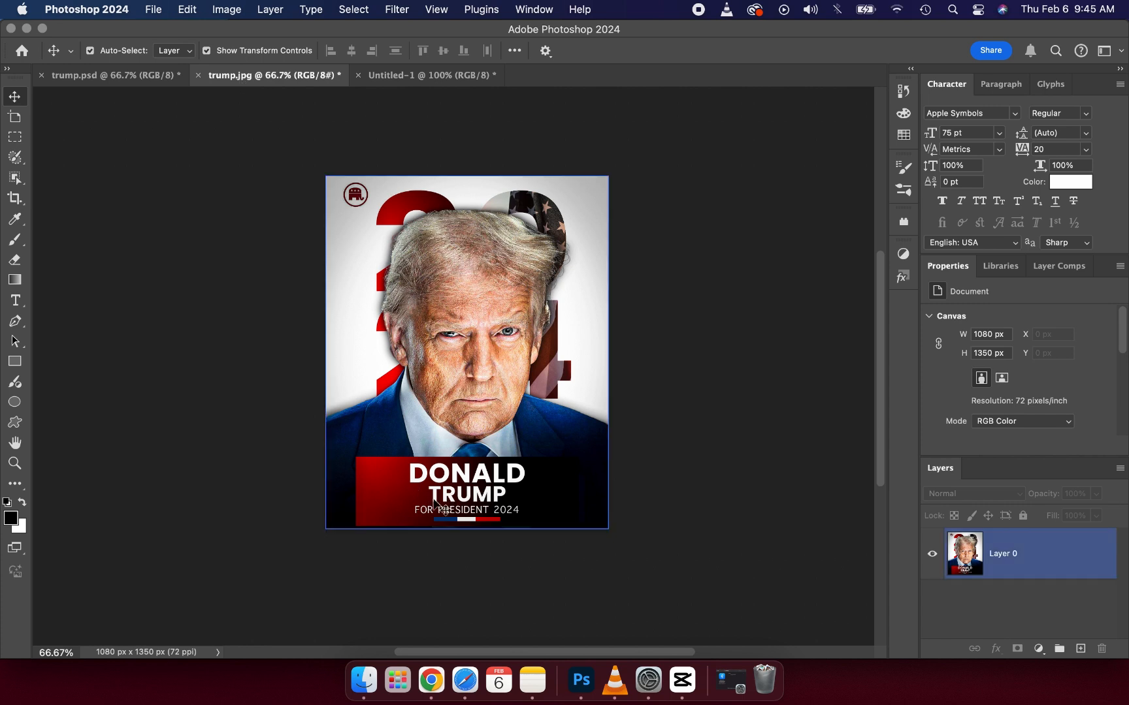
{"action": "left_click", "coordinate": [465, 93]}
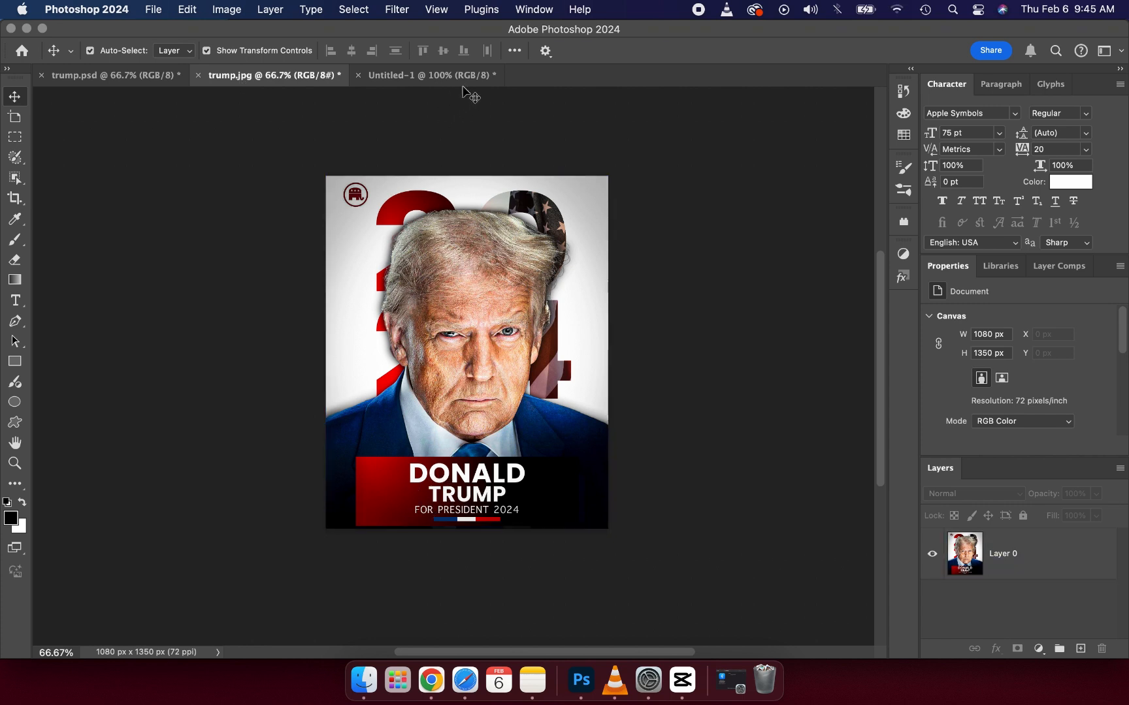
{"action": "left_click", "coordinate": [461, 77]}
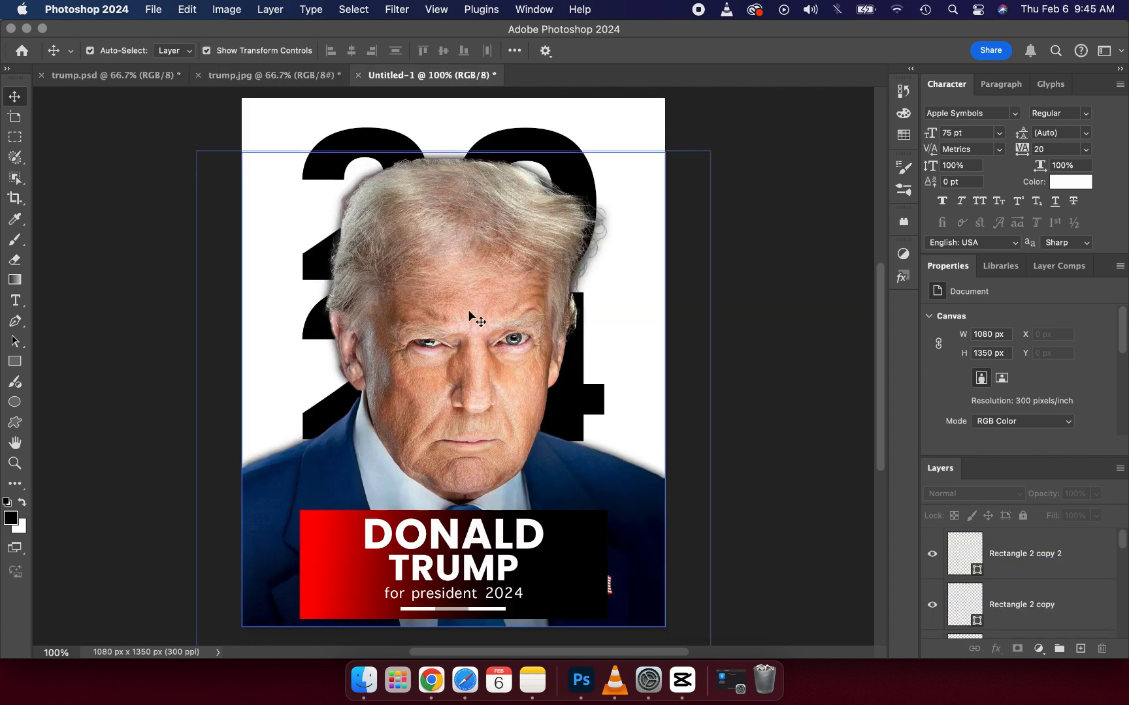
{"action": "left_click", "coordinate": [287, 73]}
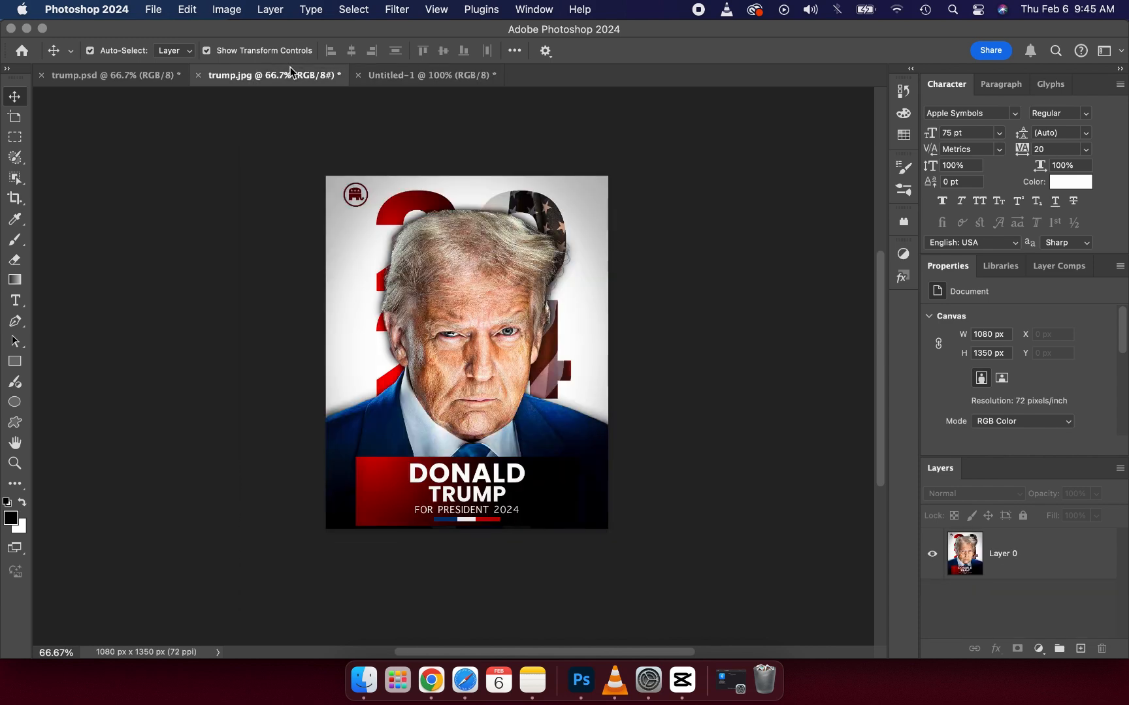
{"action": "left_click", "coordinate": [468, 526]}
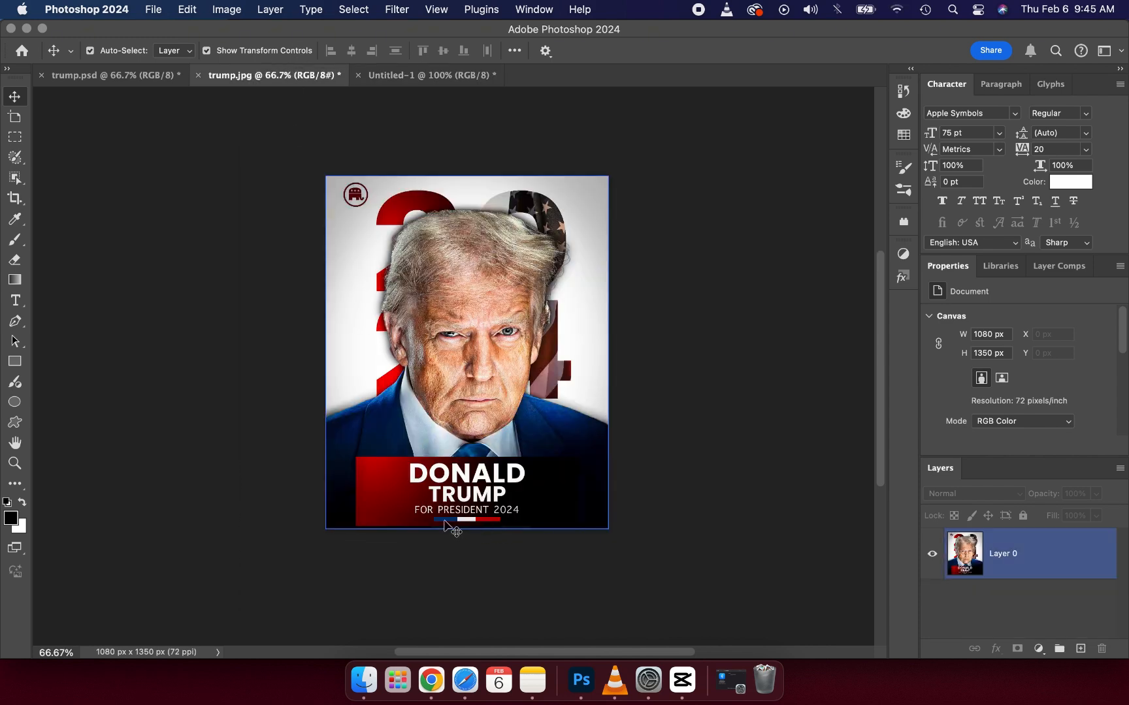
{"action": "left_click", "coordinate": [385, 537]}
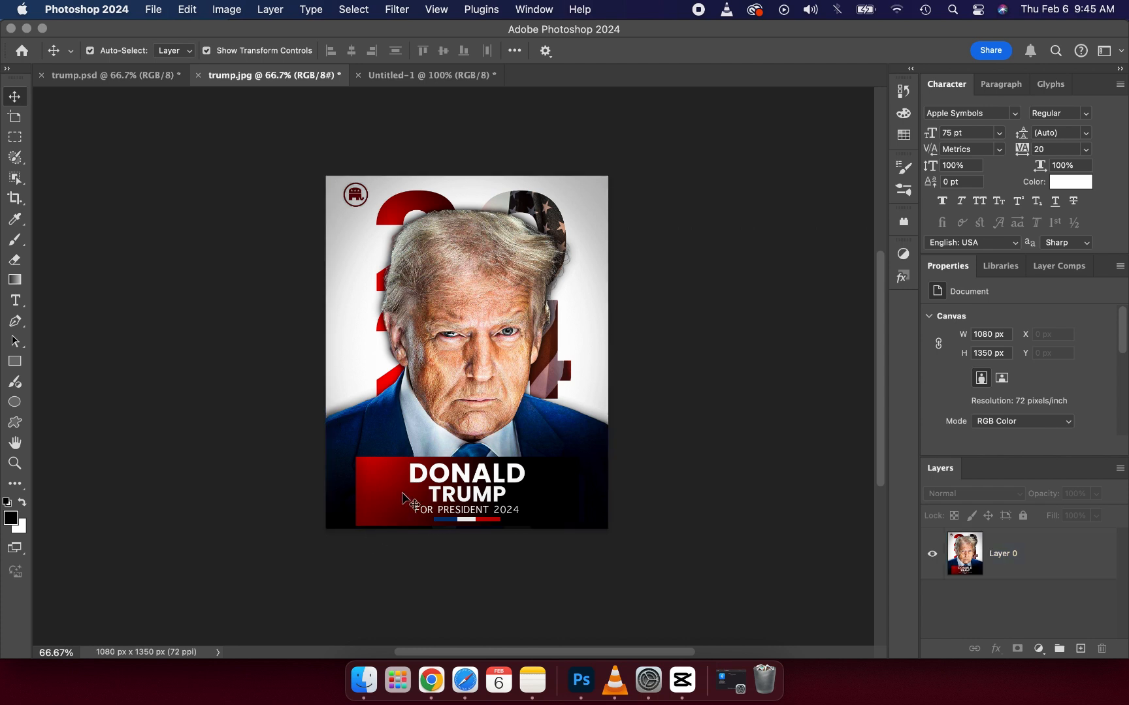
{"action": "left_click", "coordinate": [394, 506]}
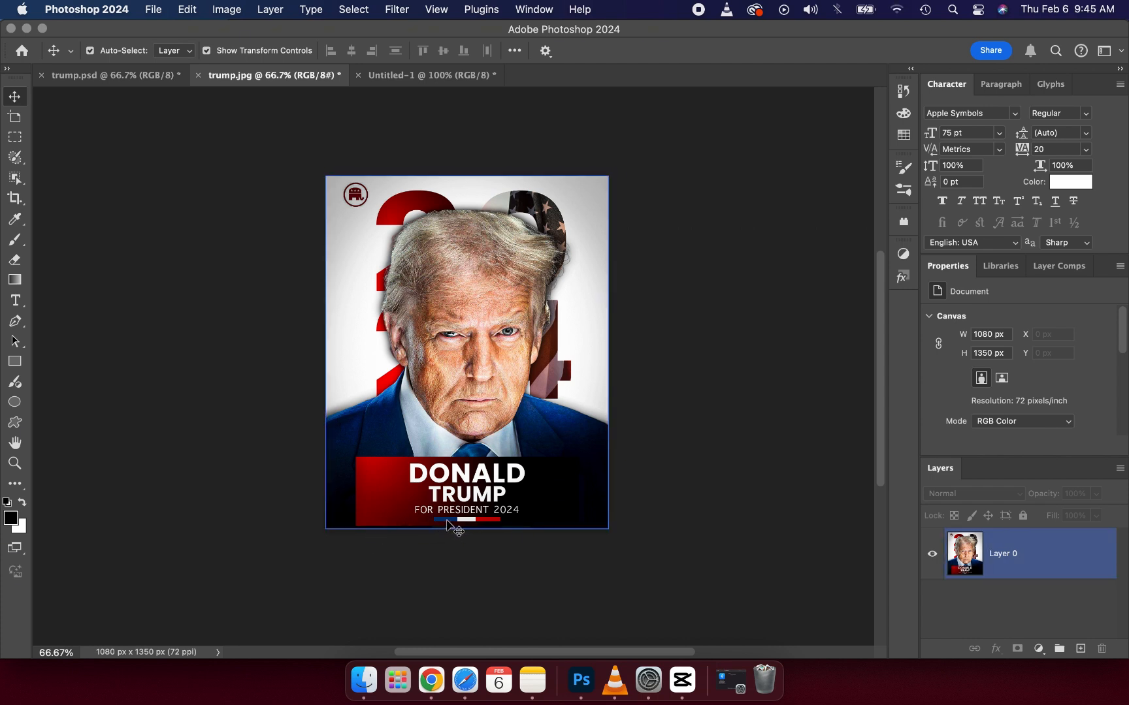
{"action": "left_click", "coordinate": [404, 75]}
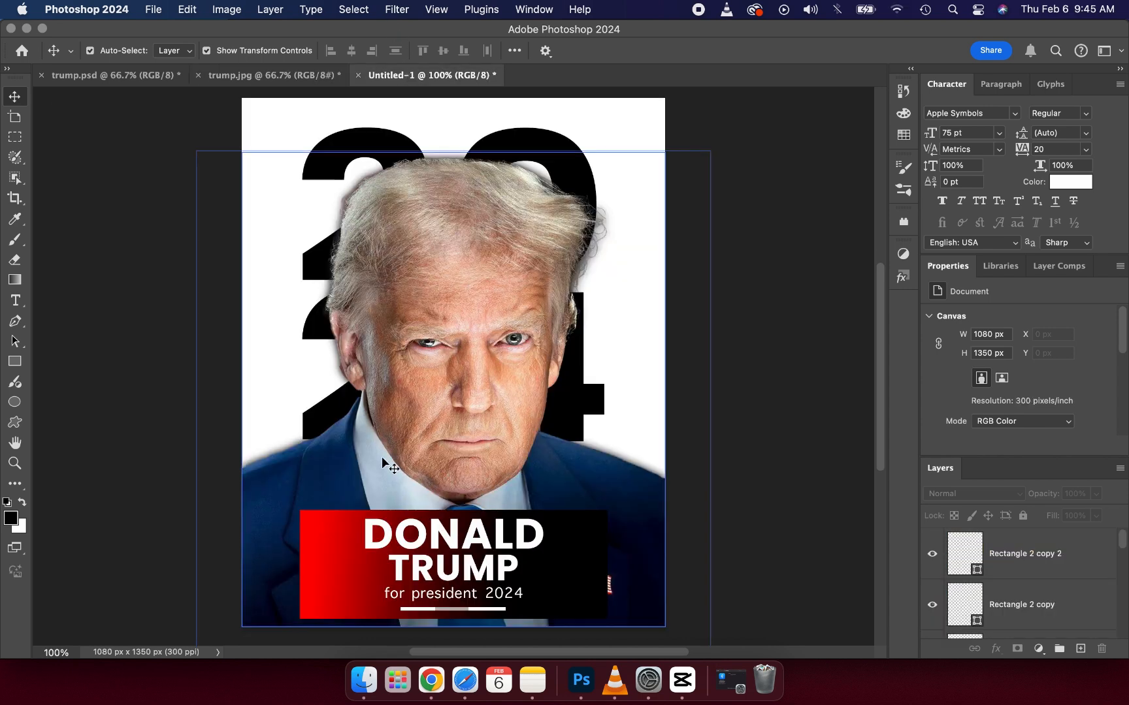
Step: Fill the left segment of the strip below the caption with bright blue 0062fa, starting from the suit's blue
{"action": "left_click", "coordinate": [417, 610]}
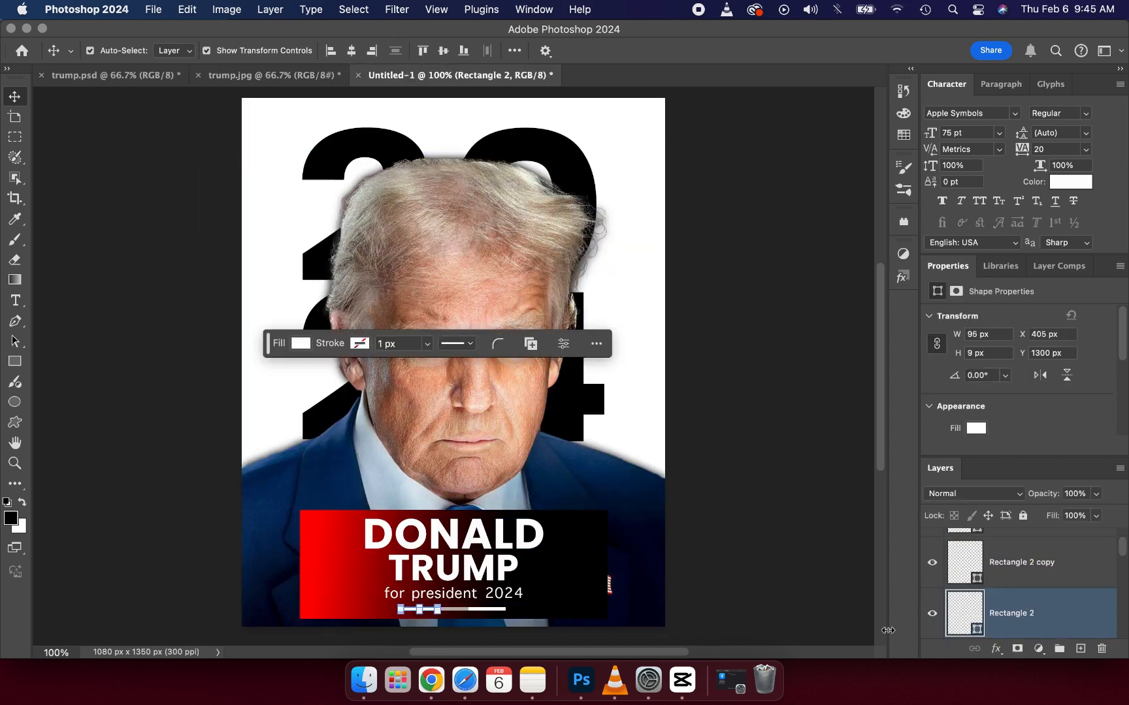
{"action": "double_click", "coordinate": [977, 629]}
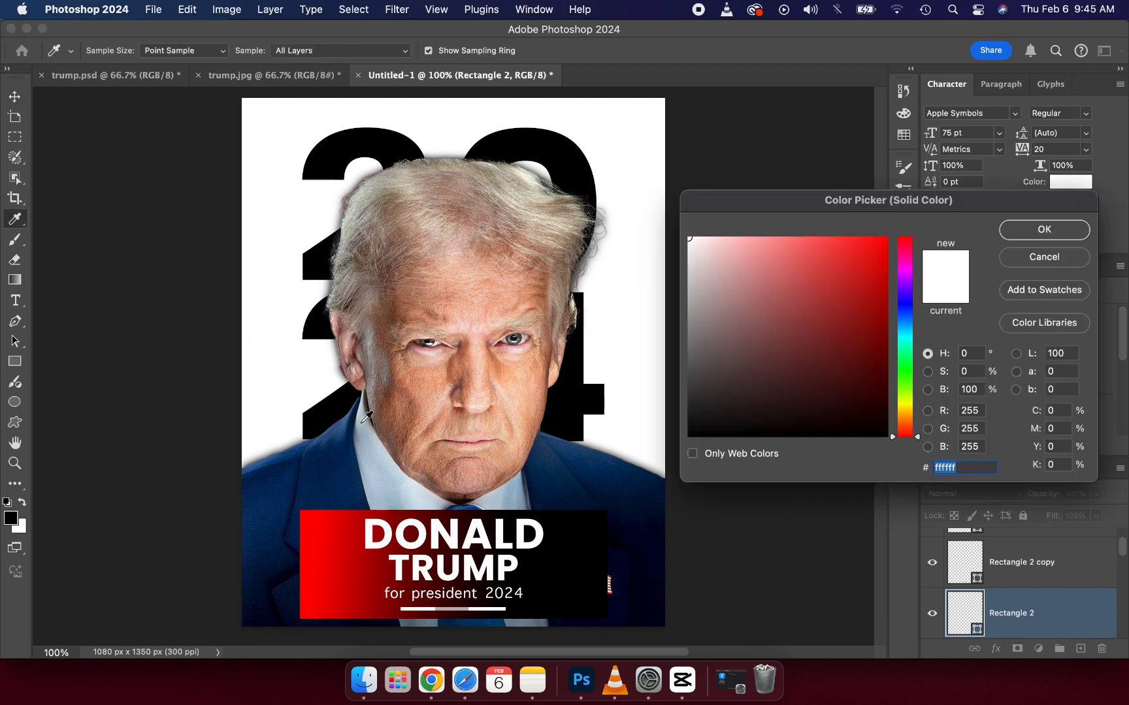
{"action": "left_click", "coordinate": [335, 459]}
{"action": "left_click", "coordinate": [297, 461]}
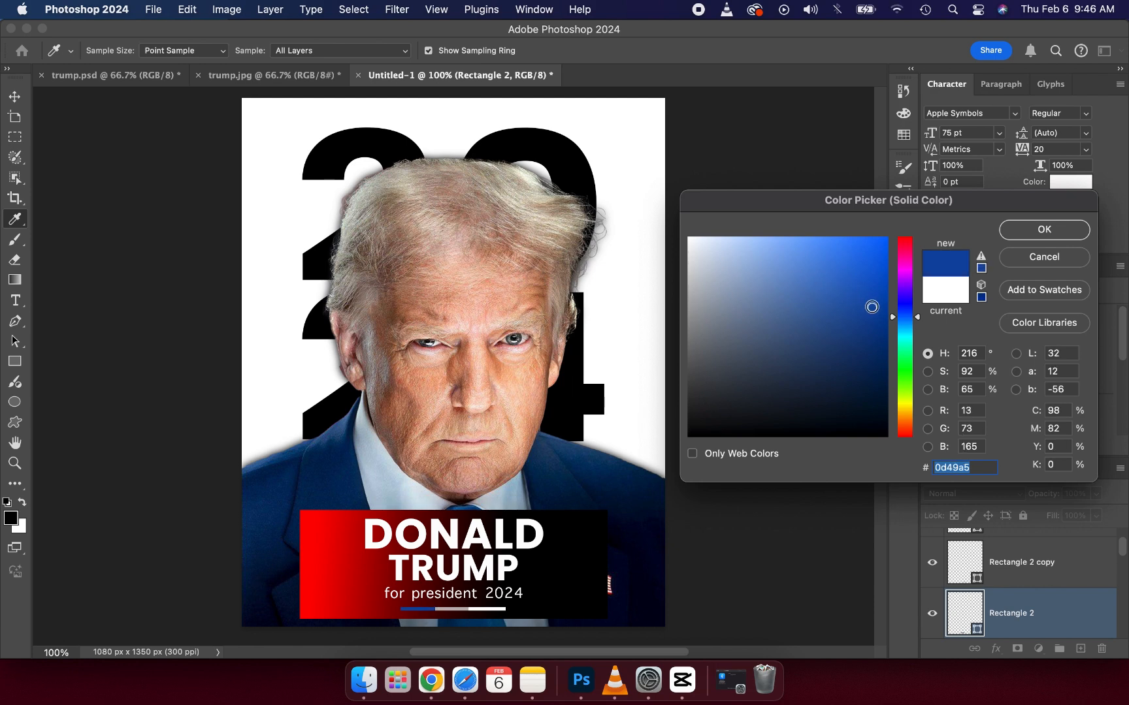
{"action": "left_click_drag", "start_coordinate": [871, 307], "coordinate": [908, 241]}
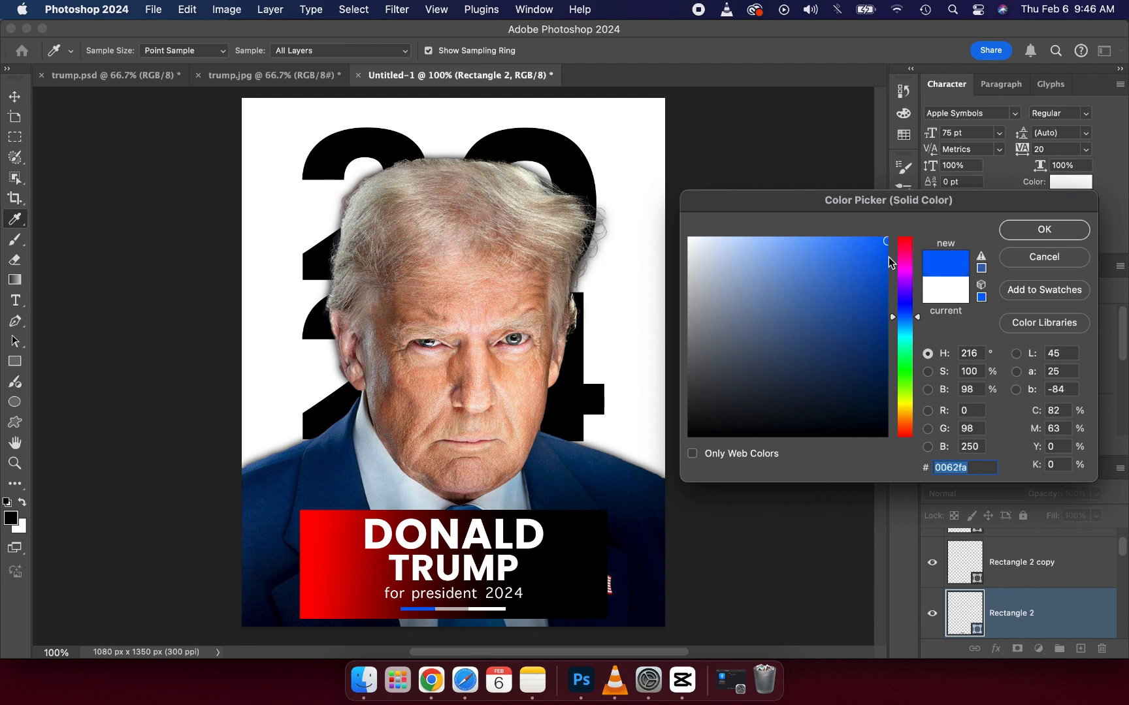
{"action": "left_click", "coordinate": [1007, 230]}
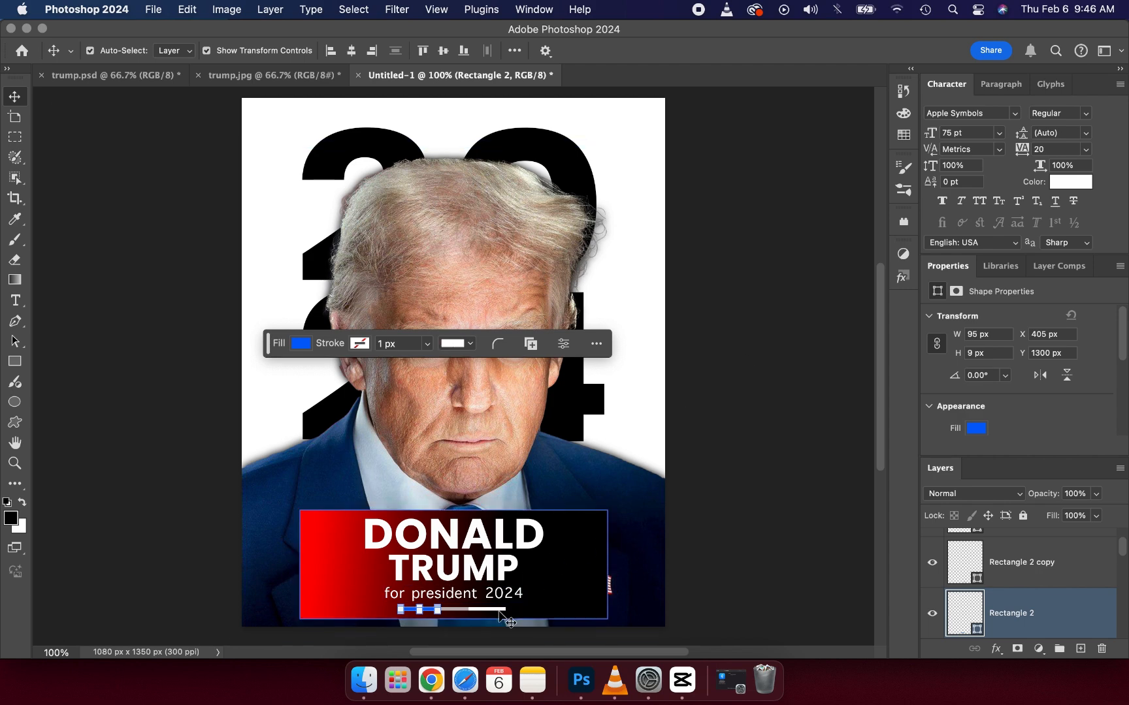
Step: Fill the right segment of the strip with pure red ff0000
{"action": "left_click_drag", "start_coordinate": [508, 620], "coordinate": [508, 620]}
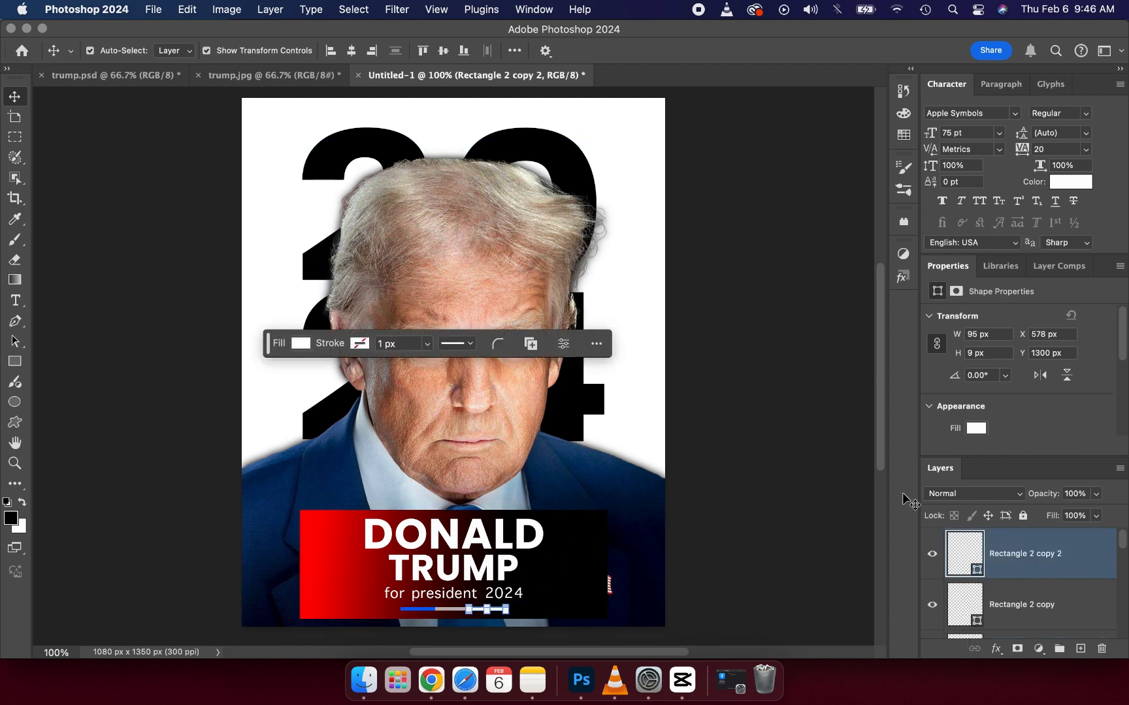
{"action": "double_click", "coordinate": [977, 570]}
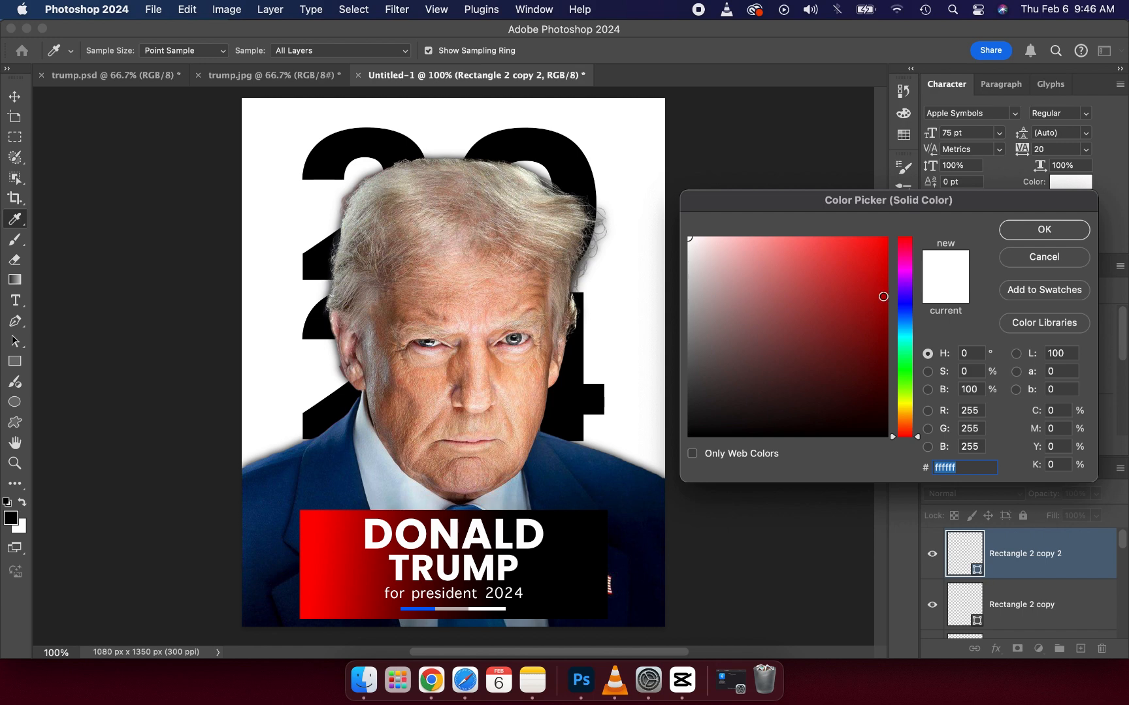
{"action": "left_click_drag", "start_coordinate": [883, 297], "coordinate": [898, 230]}
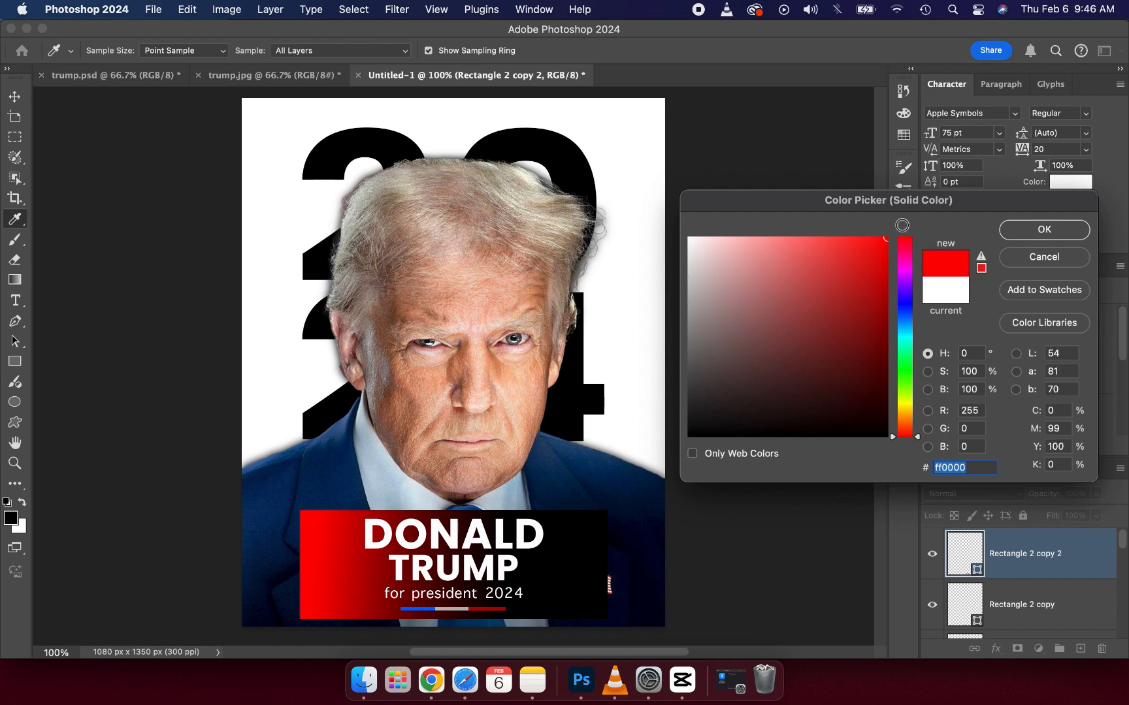
{"action": "left_click", "coordinate": [1039, 234]}
{"action": "left_click", "coordinate": [788, 433]}
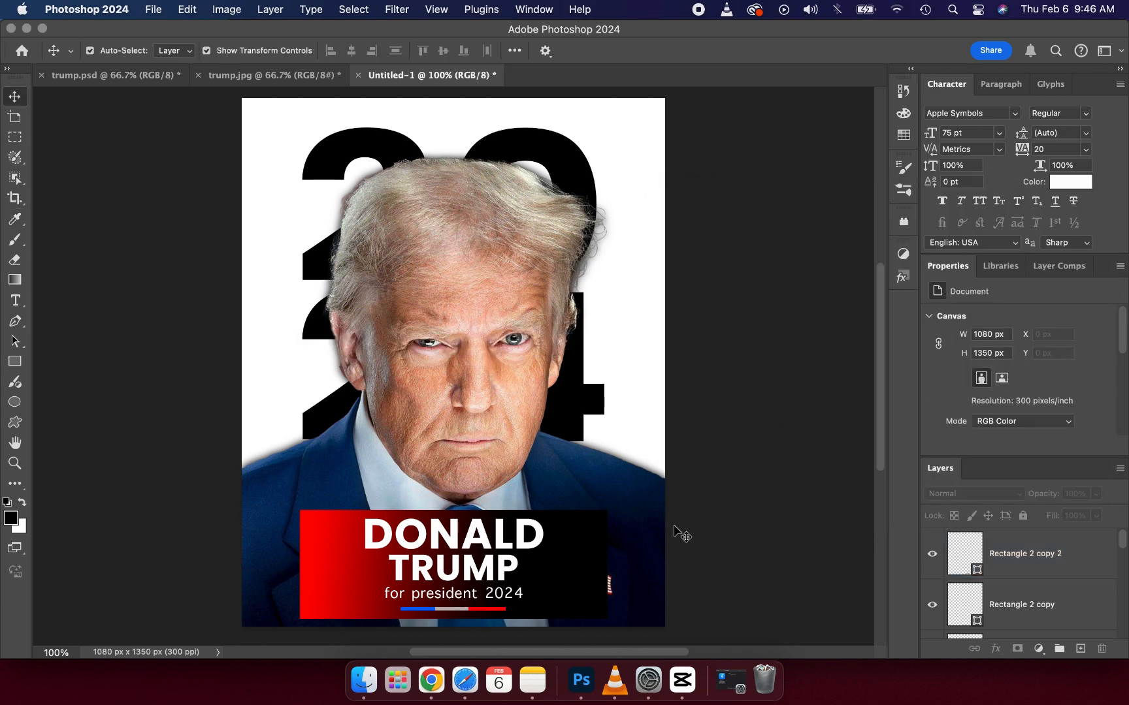
Step: Fill the middle segment of the strip with pure white ffffff
{"action": "left_click", "coordinate": [466, 610]}
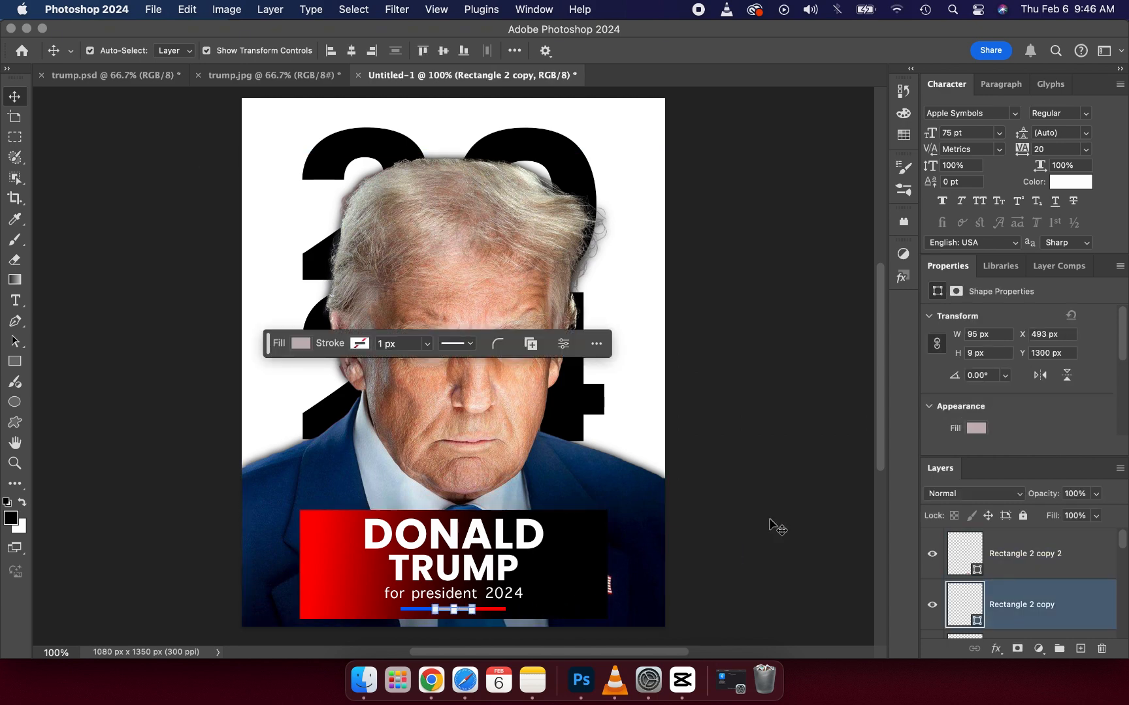
{"action": "double_click", "coordinate": [978, 625]}
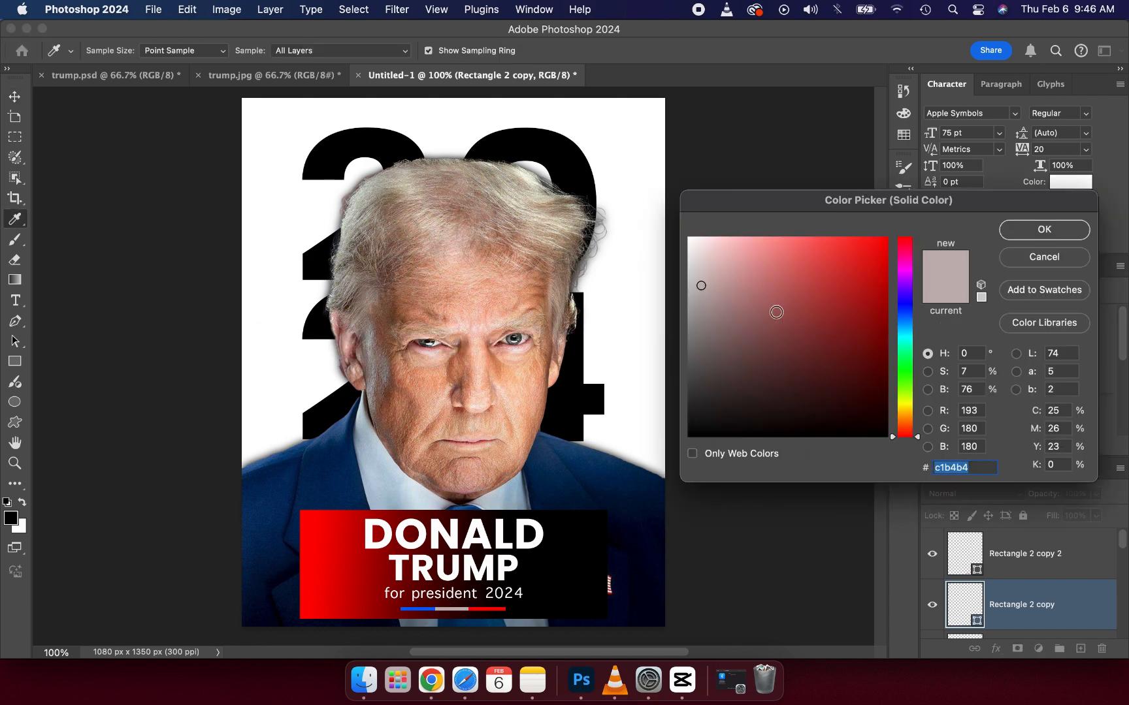
{"action": "mouse_move", "coordinate": [759, 299]}
{"action": "left_mouse_down"}
{"action": "mouse_move", "coordinate": [679, 228]}
{"action": "mouse_move", "coordinate": [640, 213]}
{"action": "left_mouse_up"}
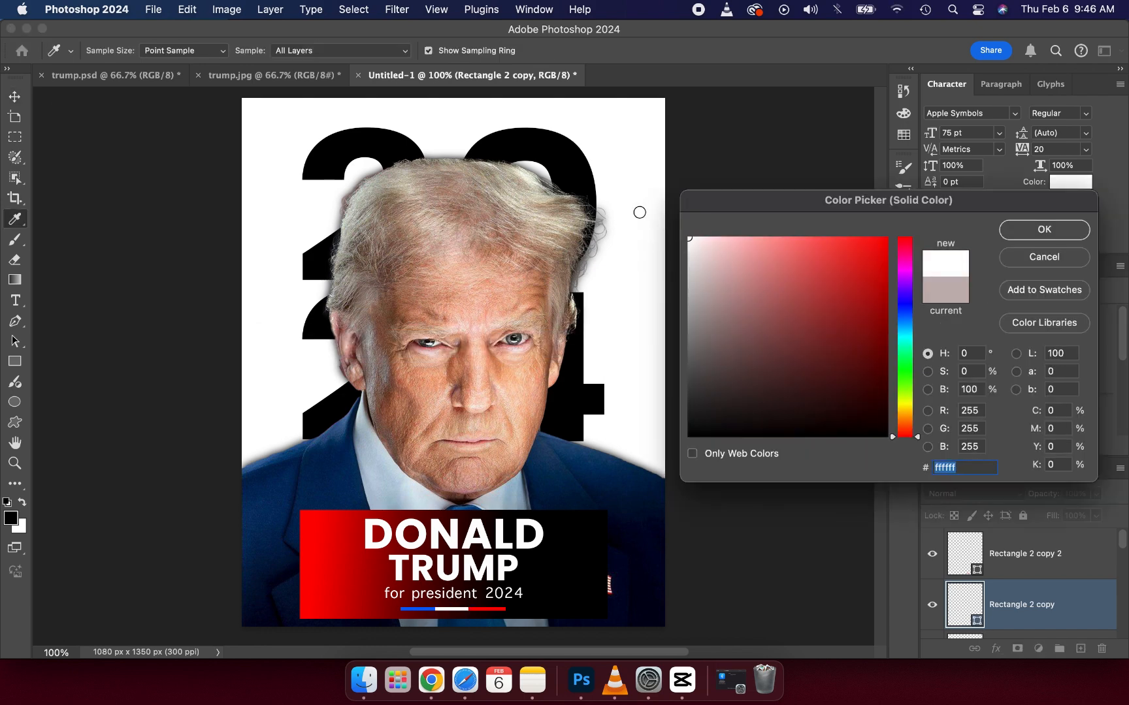
{"action": "left_click", "coordinate": [1034, 236]}
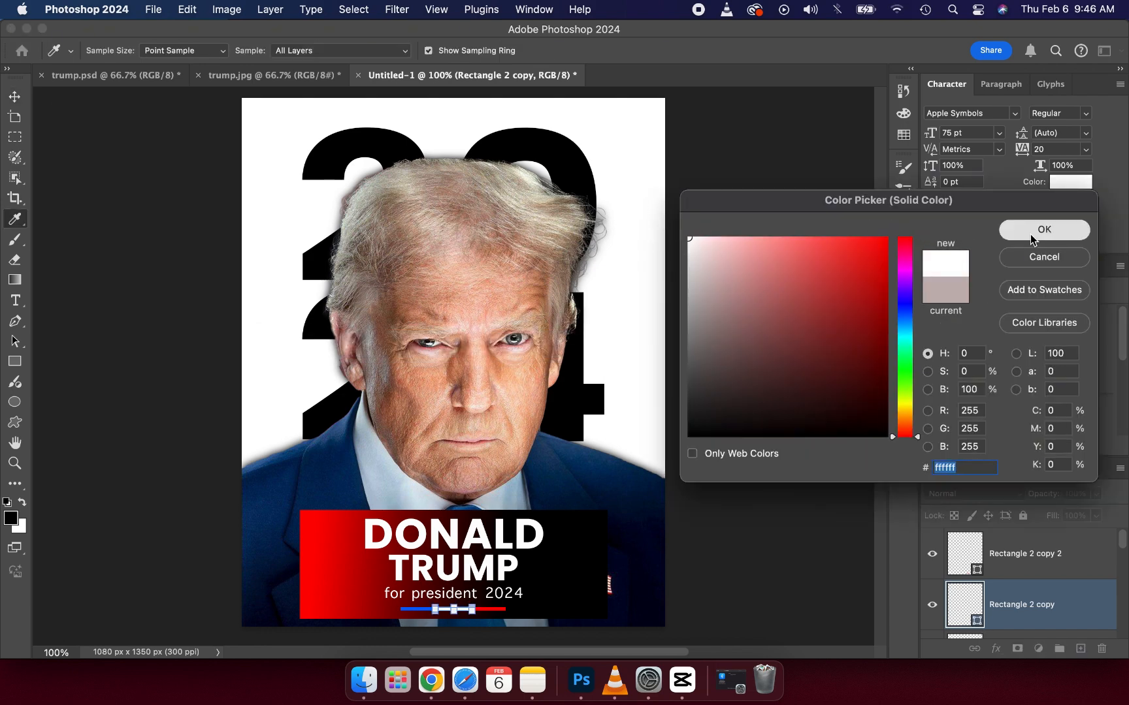
{"action": "left_click", "coordinate": [745, 247]}
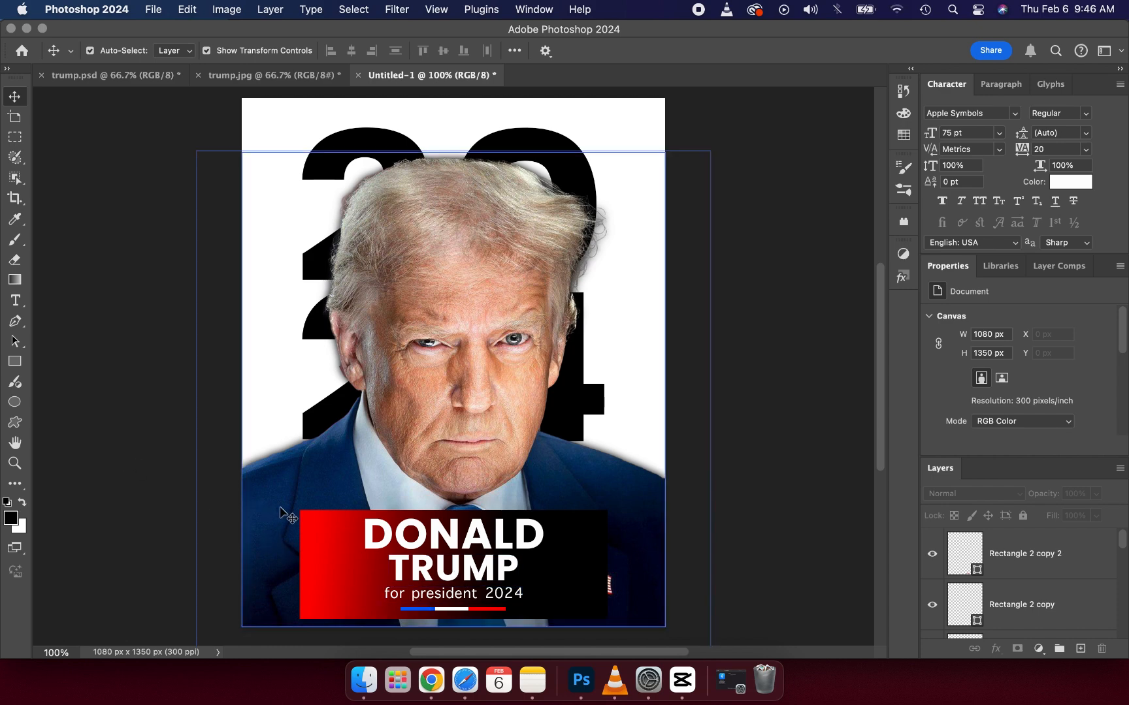
Step: Add a new layer directly above the portrait and shade the poster's bottom-left corner with a soft black 444 px brush
{"action": "left_click", "coordinate": [330, 492]}
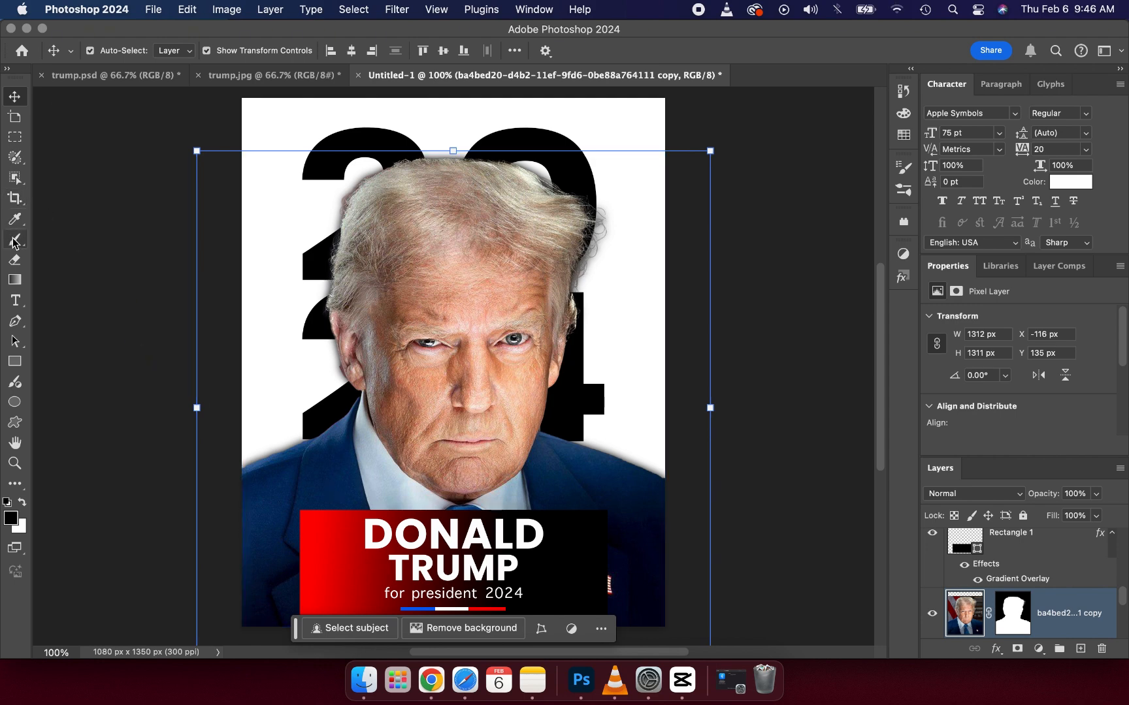
{"action": "left_click", "coordinate": [1080, 648]}
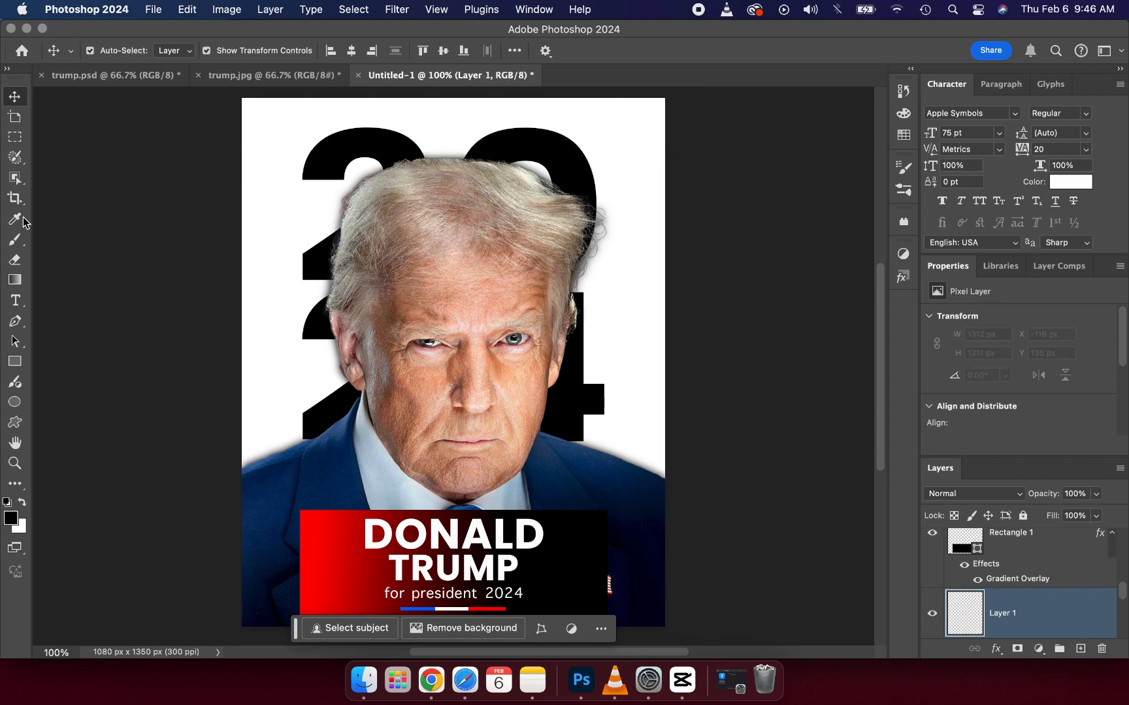
{"action": "left_click", "coordinate": [14, 239]}
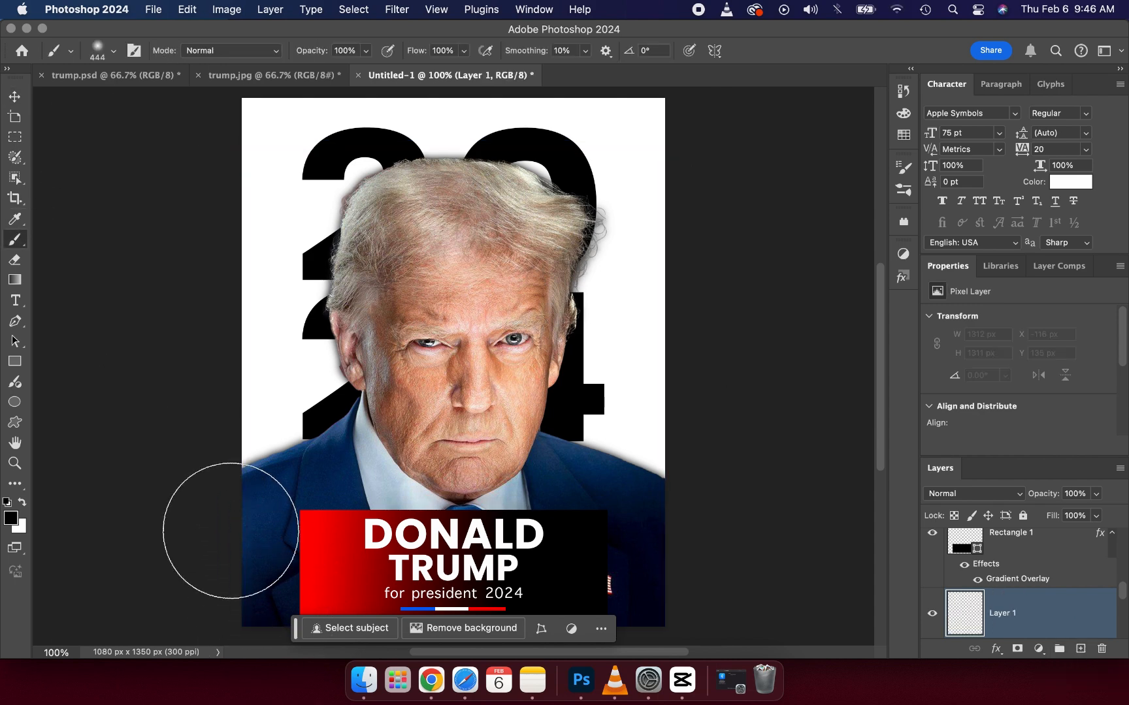
{"action": "scroll", "coordinate": [231, 530], "scroll_direction": "down", "scroll_amount": 2}
{"action": "left_click_drag", "start_coordinate": [259, 560], "coordinate": [281, 563]}
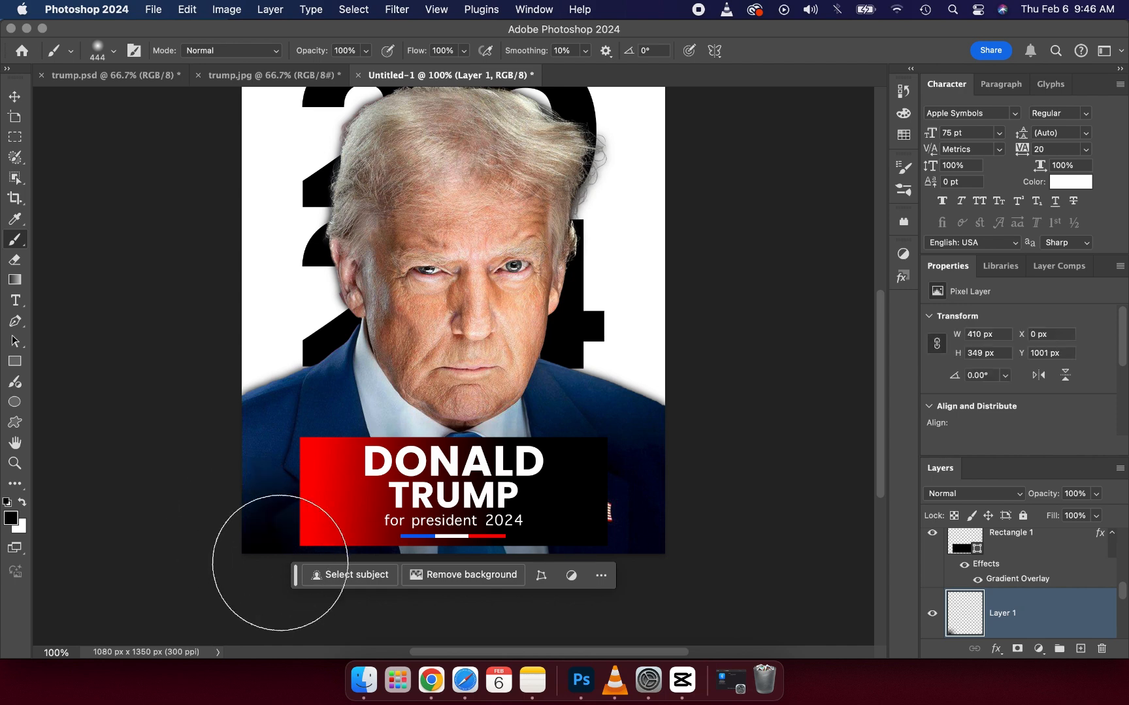
{"action": "left_click", "coordinate": [338, 575]}
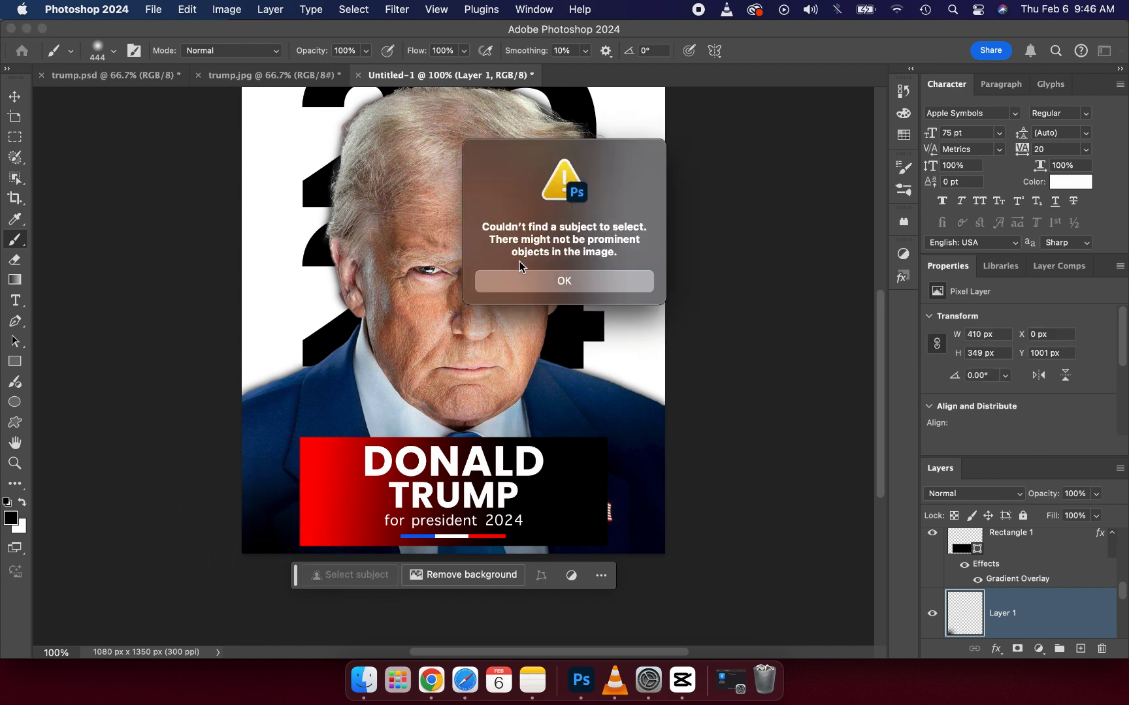
{"action": "left_click", "coordinate": [519, 284]}
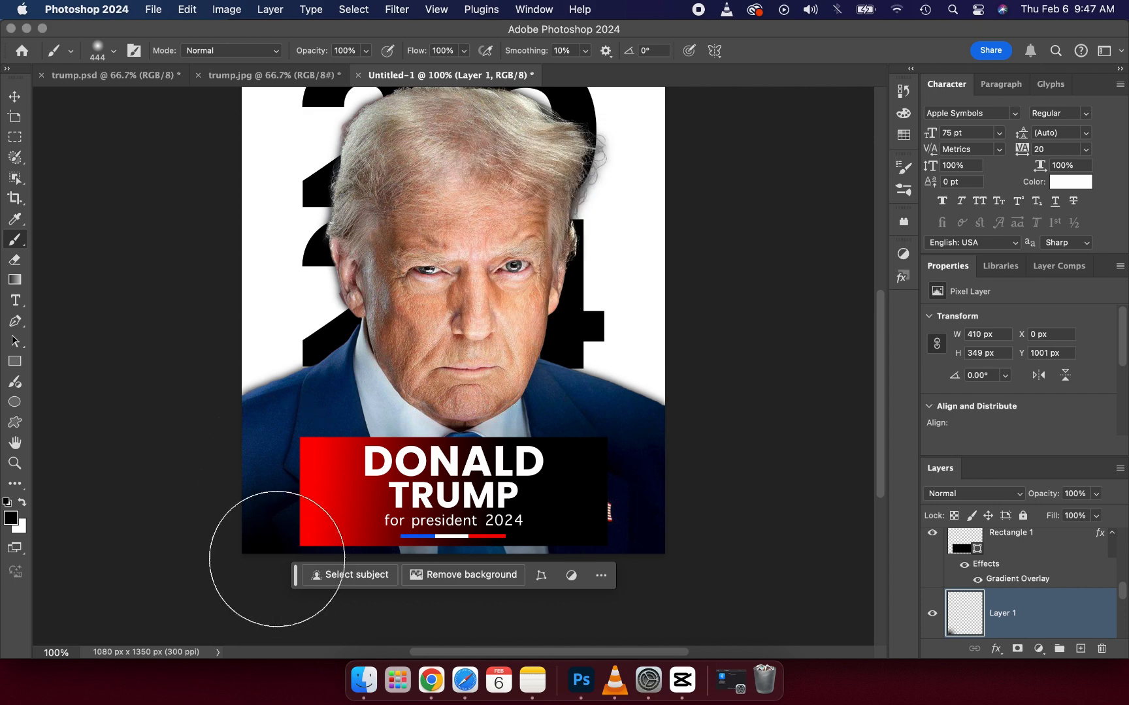
Step: Move the floating task bar off the lower edge and continue the soft black shading across the poster's bottom to the right corner
{"action": "mouse_move", "coordinate": [297, 575]}
{"action": "left_mouse_down"}
{"action": "mouse_move", "coordinate": [305, 466]}
{"action": "mouse_move", "coordinate": [381, 234]}
{"action": "left_mouse_up"}
{"action": "left_click", "coordinate": [416, 579]}
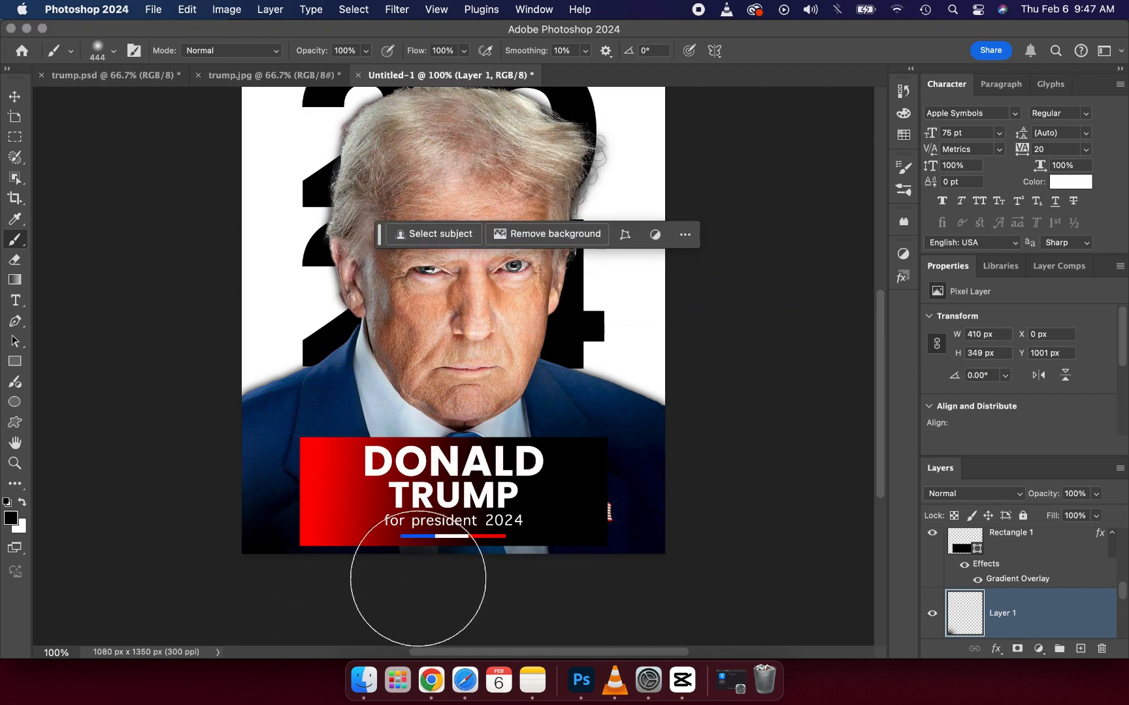
{"action": "left_click", "coordinate": [491, 577]}
{"action": "mouse_move", "coordinate": [552, 571]}
{"action": "left_mouse_down"}
{"action": "mouse_move", "coordinate": [554, 584]}
{"action": "mouse_move", "coordinate": [638, 571]}
{"action": "left_mouse_up"}
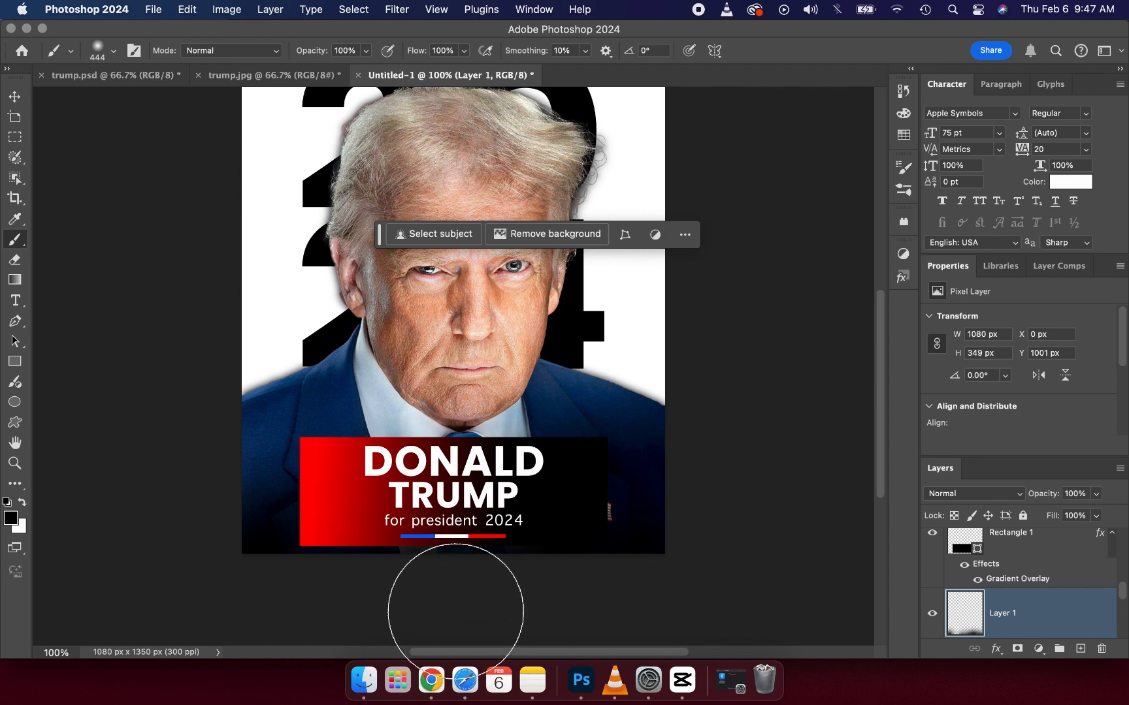
{"action": "left_click", "coordinate": [12, 98]}
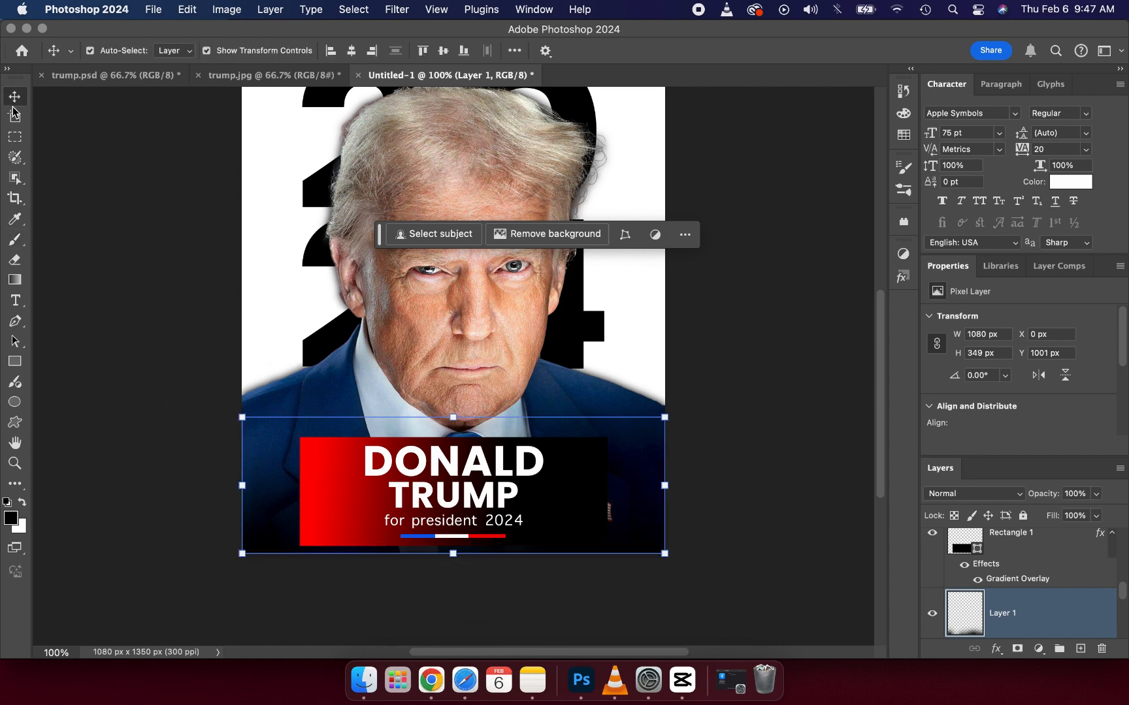
{"action": "left_click", "coordinate": [177, 400]}
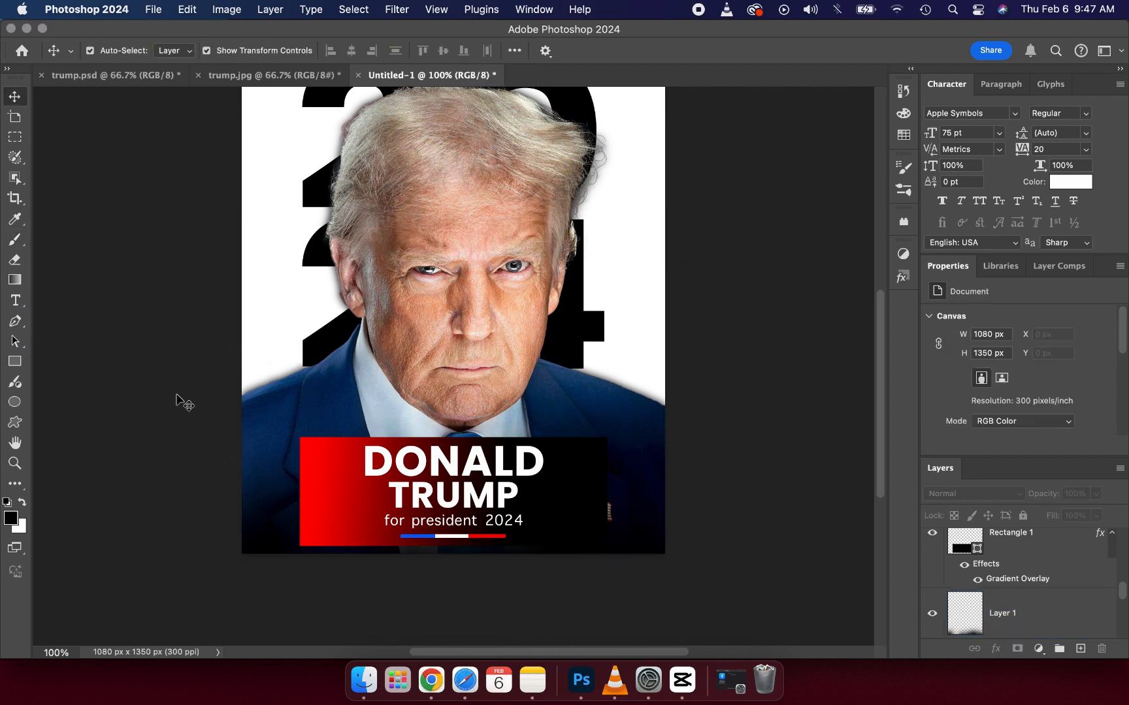
{"action": "scroll", "coordinate": [176, 399], "scroll_direction": "up", "scroll_amount": 3}
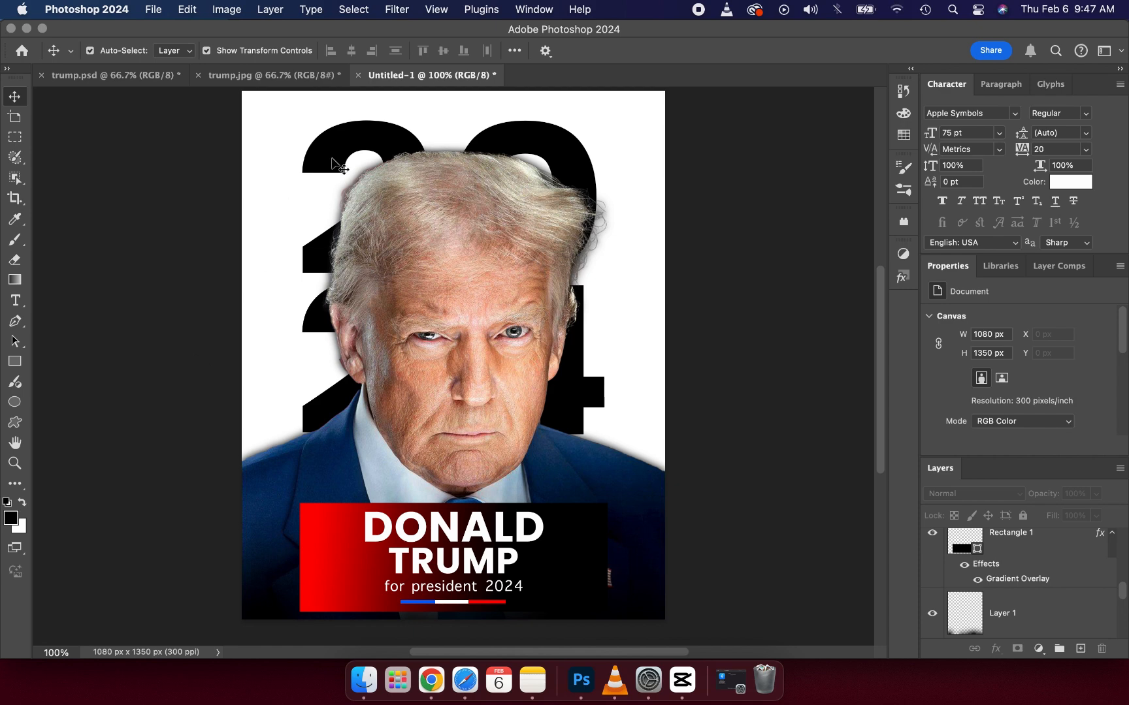
Step: Unlock the "20 24" text layer and apply a linear red-to-black Gradient Overlay at 100% opacity and a -4° angle
{"action": "left_click", "coordinate": [1075, 595]}
{"action": "scroll", "coordinate": [1077, 596], "scroll_direction": "down", "scroll_amount": 3}
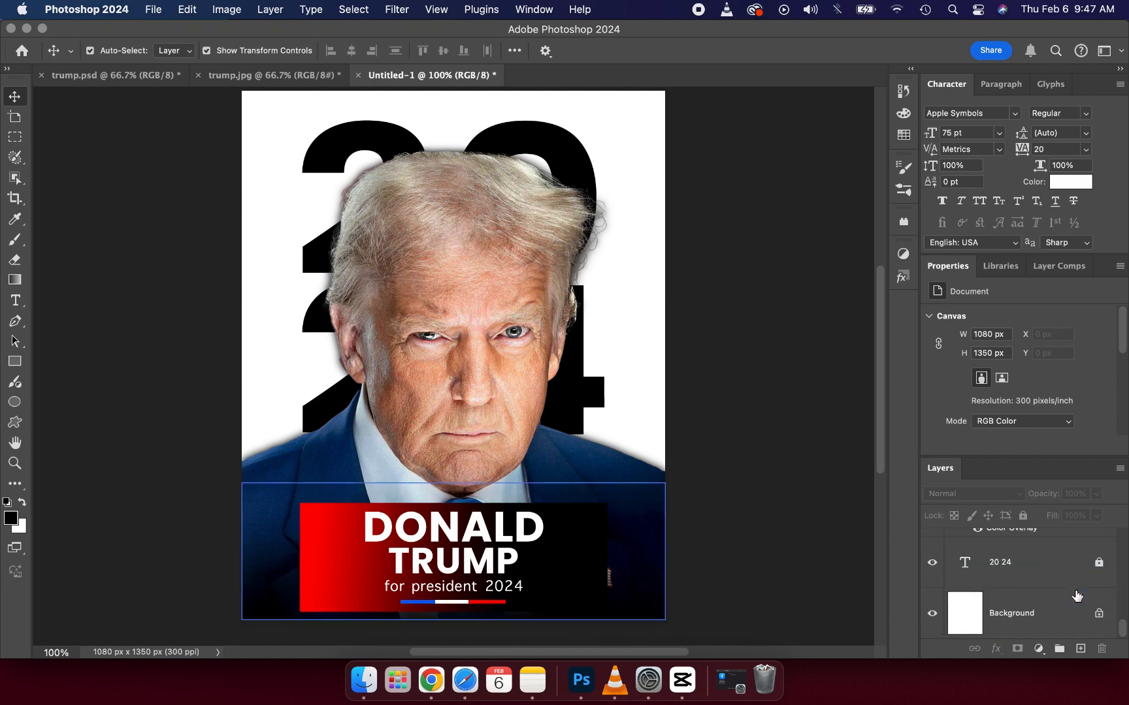
{"action": "left_click", "coordinate": [1042, 573]}
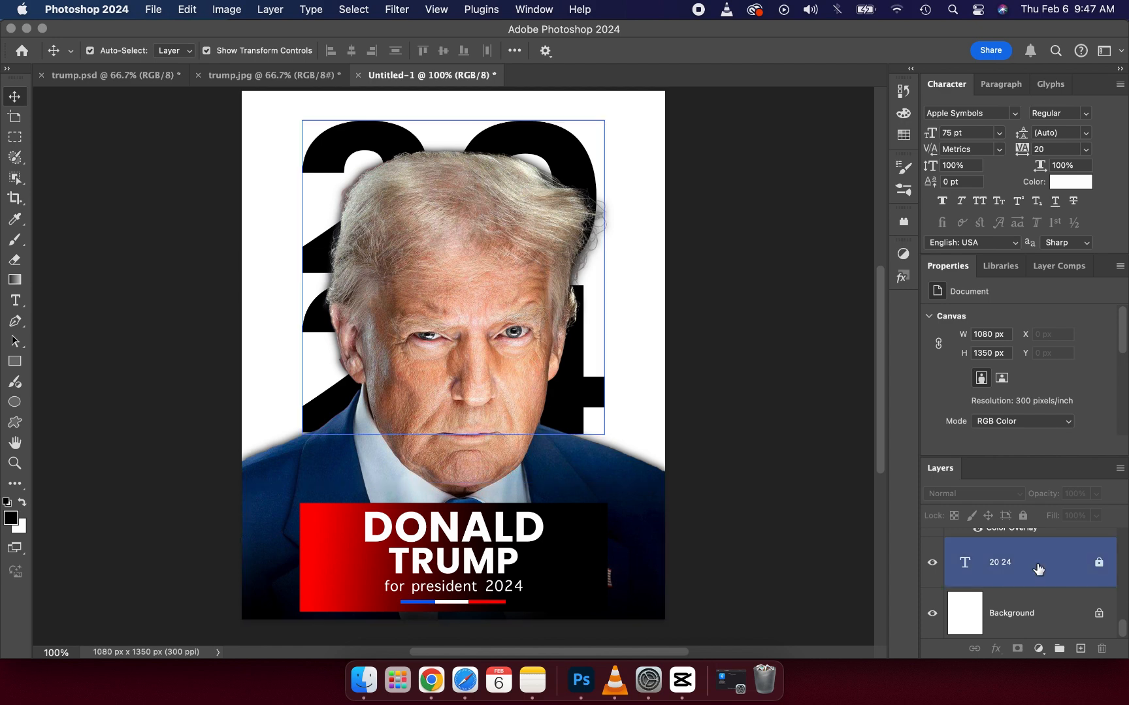
{"action": "left_click", "coordinate": [1081, 568]}
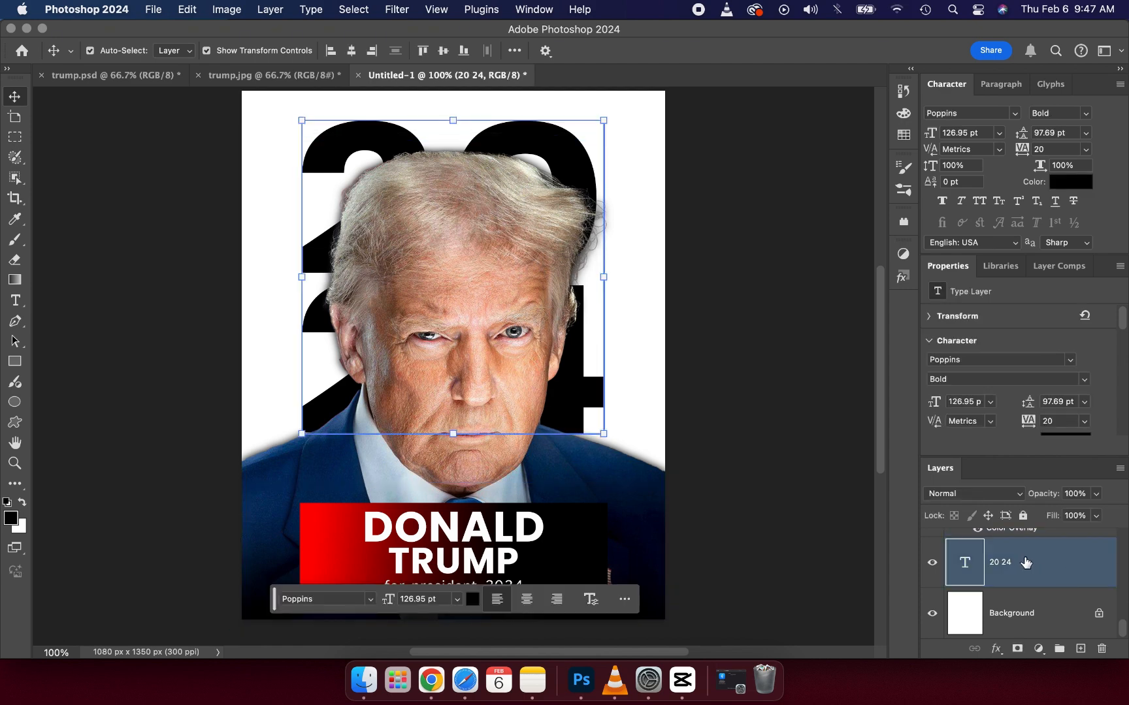
{"action": "left_click", "coordinate": [996, 648]}
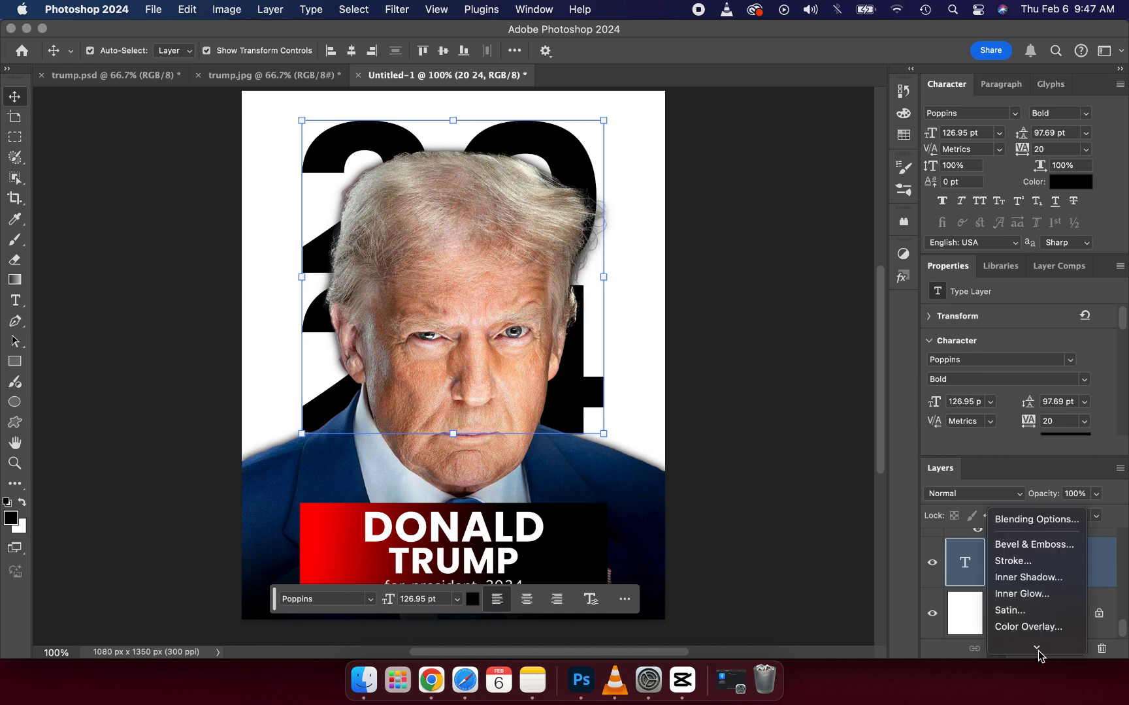
{"action": "mouse_move", "coordinate": [1038, 650]}
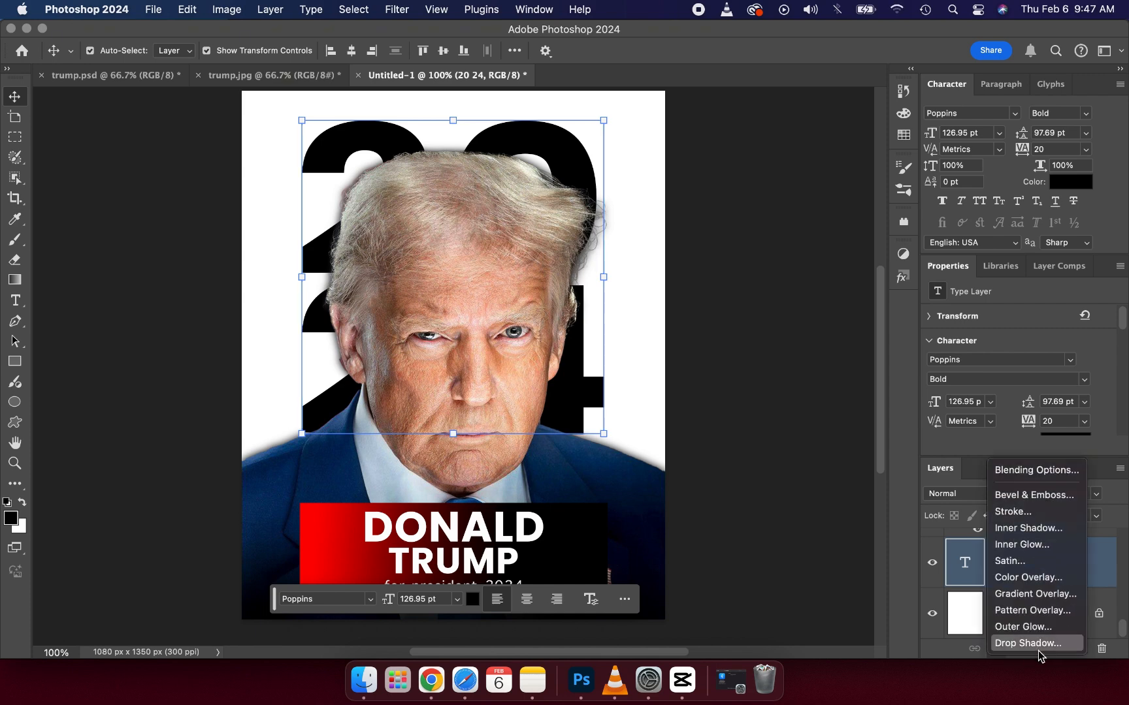
{"action": "left_click", "coordinate": [1033, 596]}
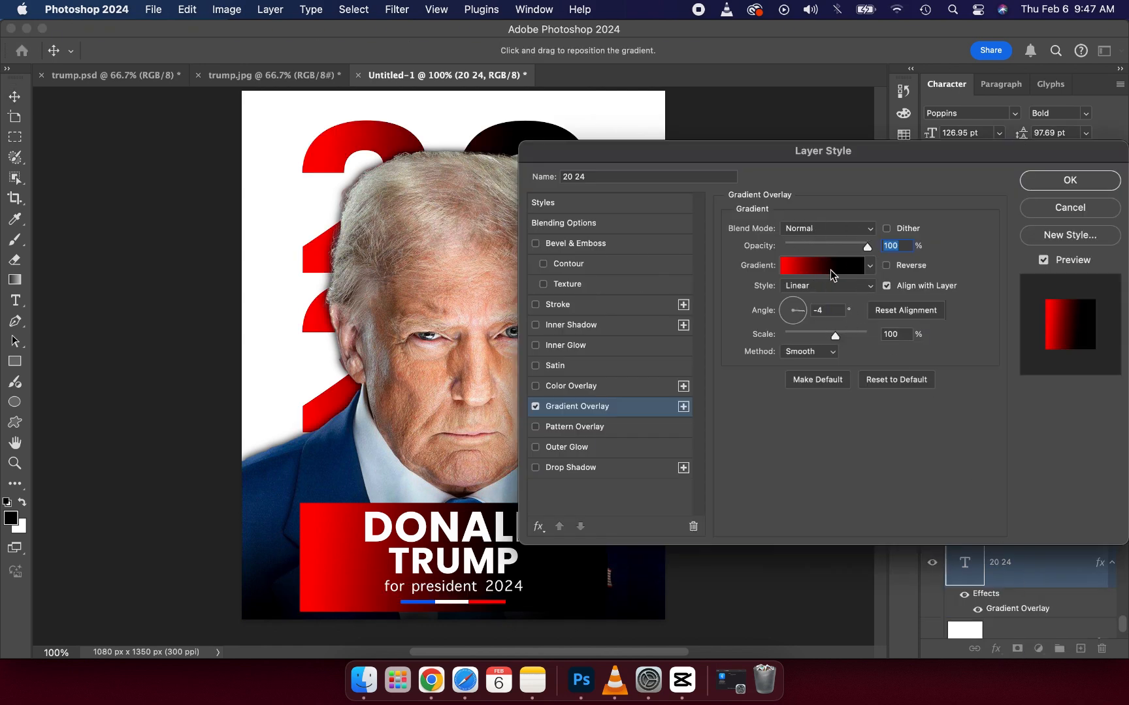
{"action": "left_click", "coordinate": [1030, 187]}
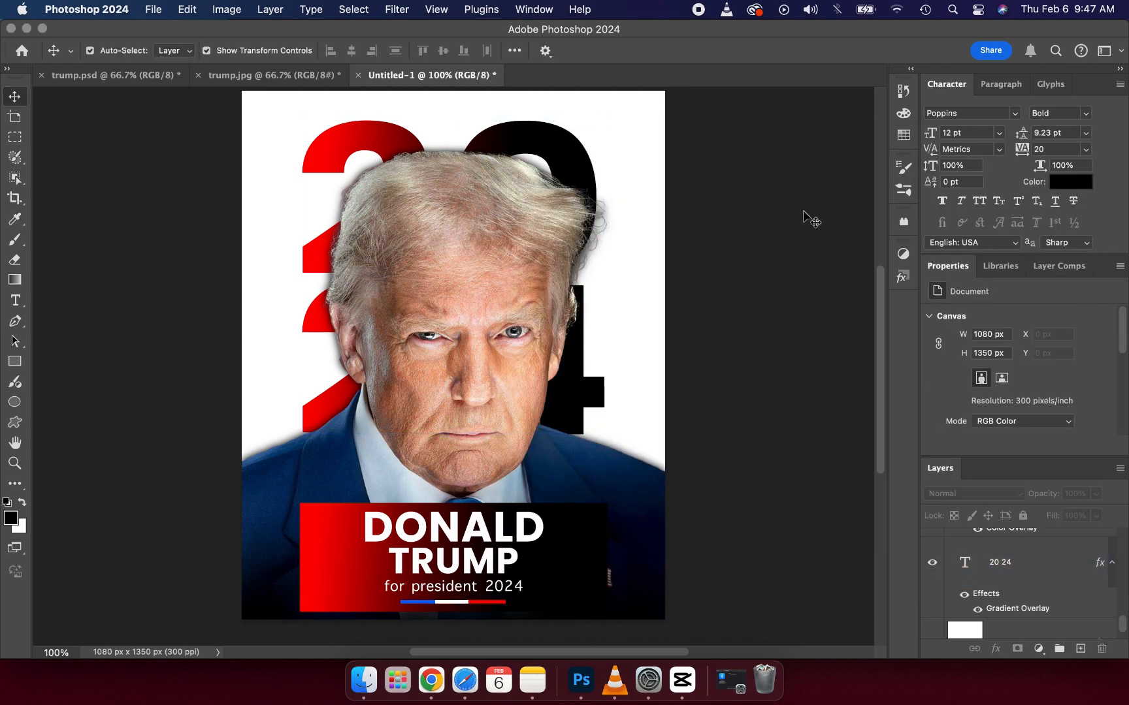
Step: Place the American flag image directly above the "20 24" text layer, covering the right-hand digits and aligned with the canvas's top edge
{"action": "left_click", "coordinate": [568, 160]}
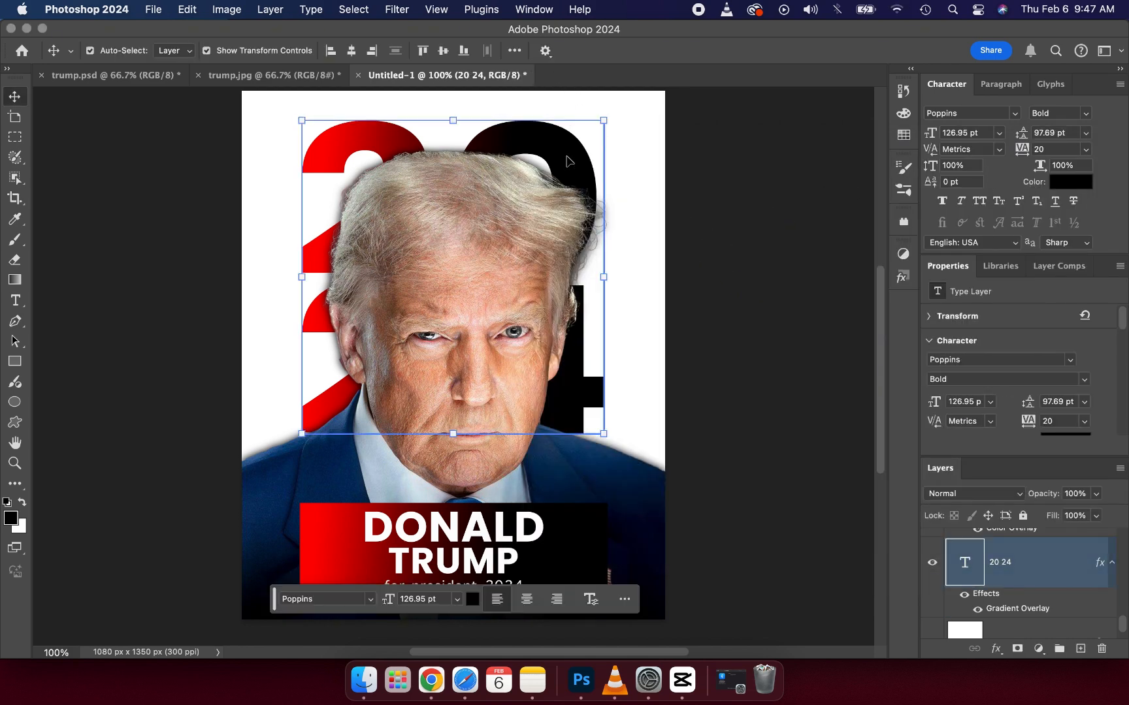
{"action": "left_click", "coordinate": [374, 676]}
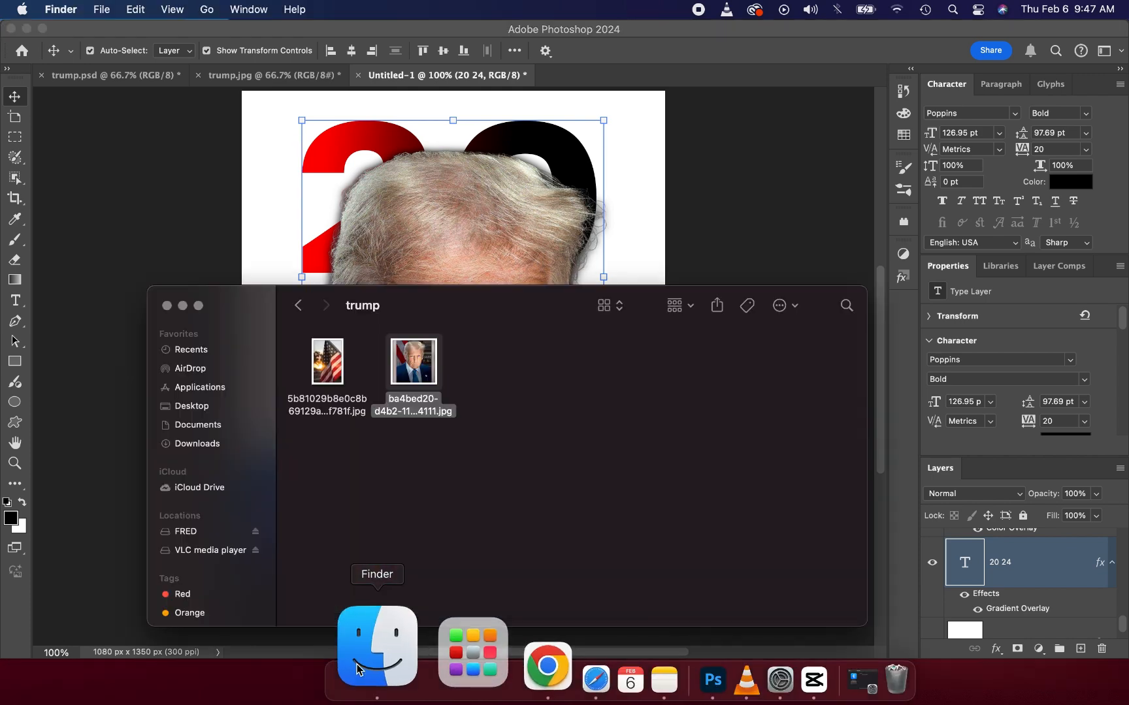
{"action": "left_click_drag", "start_coordinate": [330, 385], "coordinate": [539, 215]}
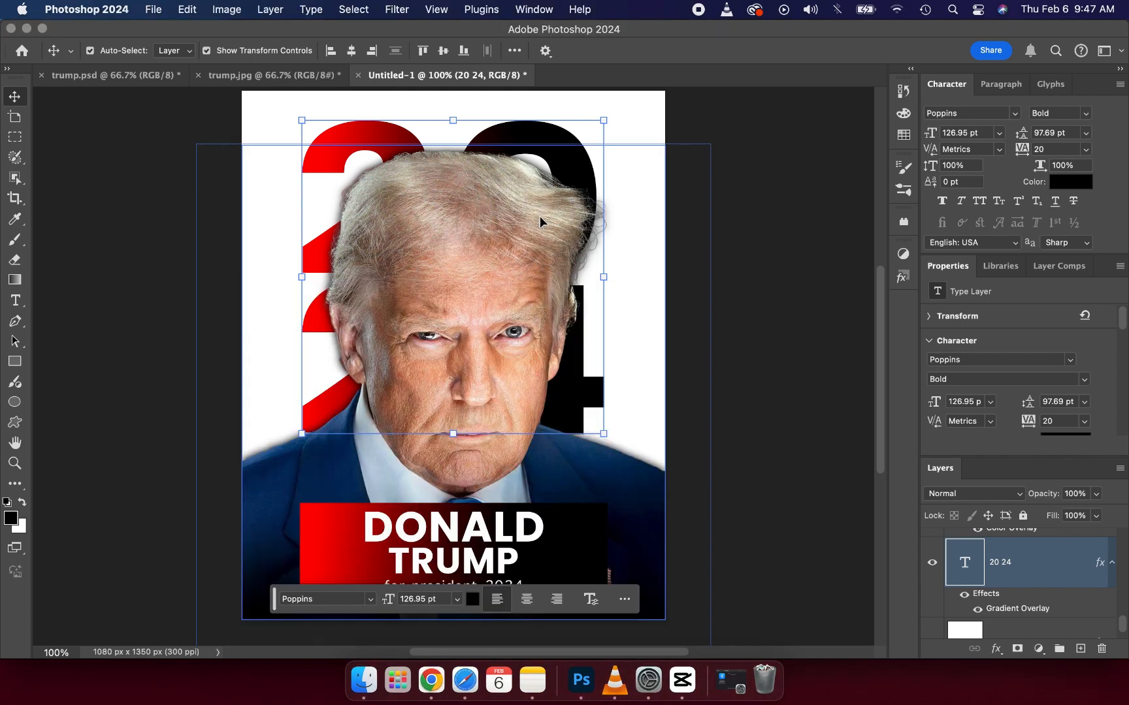
{"action": "left_click_drag", "start_coordinate": [591, 313], "coordinate": [718, 325]}
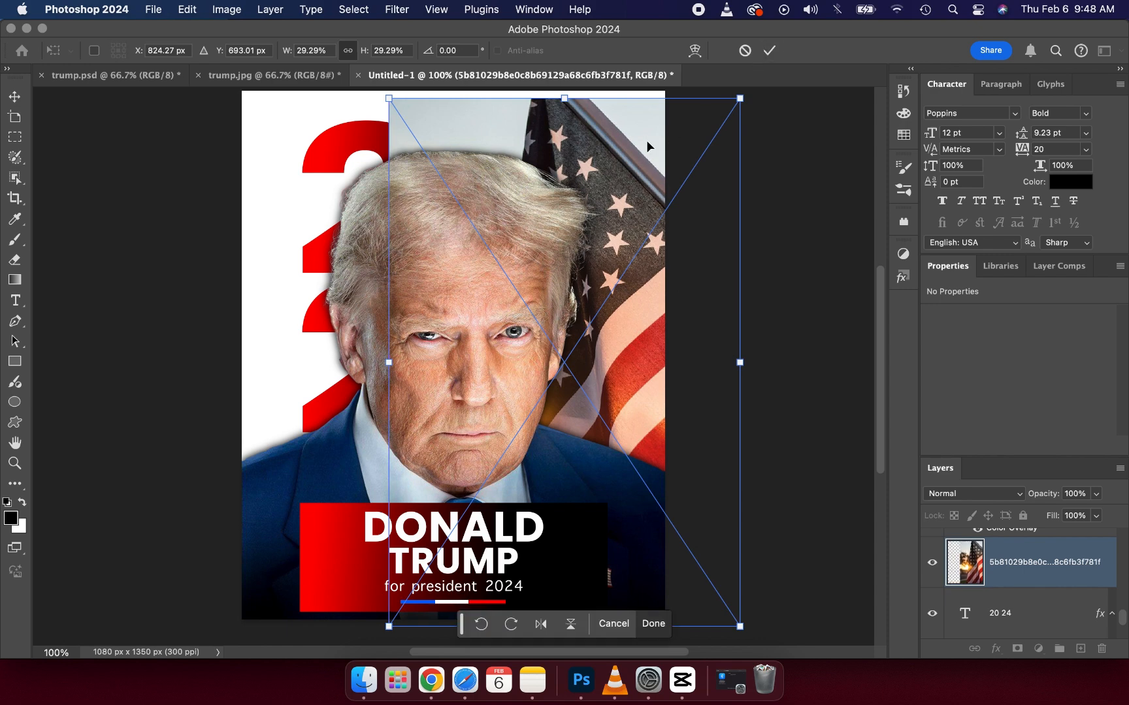
{"action": "left_click_drag", "start_coordinate": [647, 138], "coordinate": [649, 127]}
{"action": "left_click", "coordinate": [771, 52]}
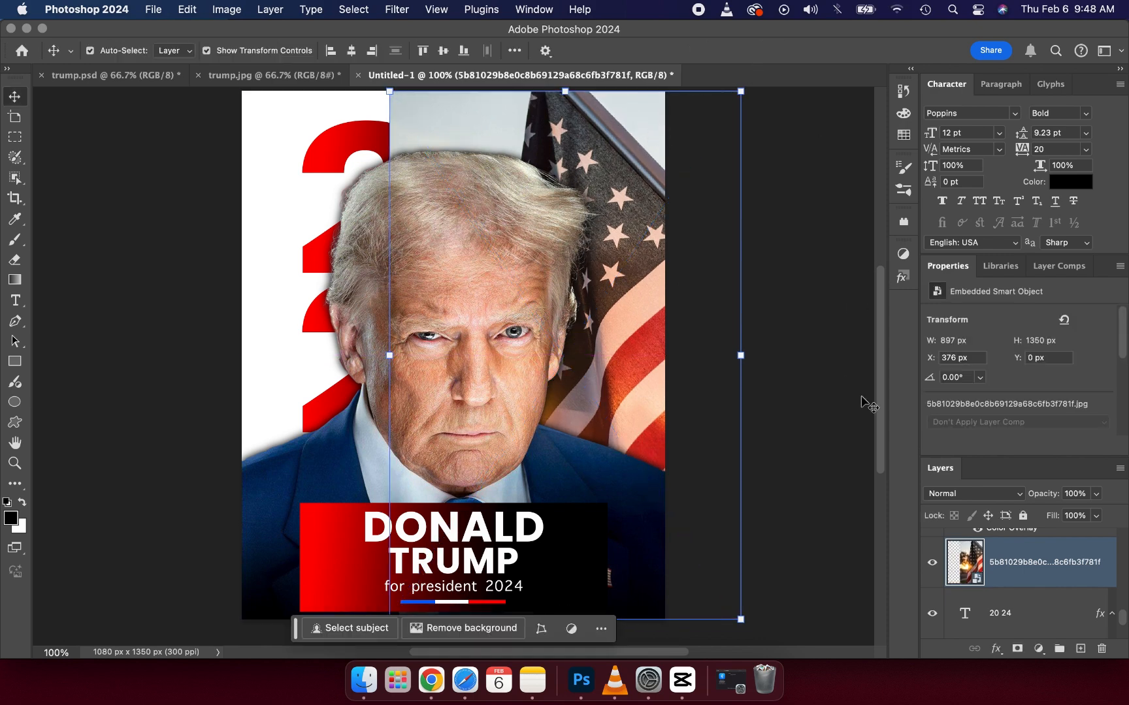
Step: Preview blend modes on the flag layer and set it to Linear Dodge (Add) so the flag fills the dark digits
{"action": "left_click", "coordinate": [1014, 500]}
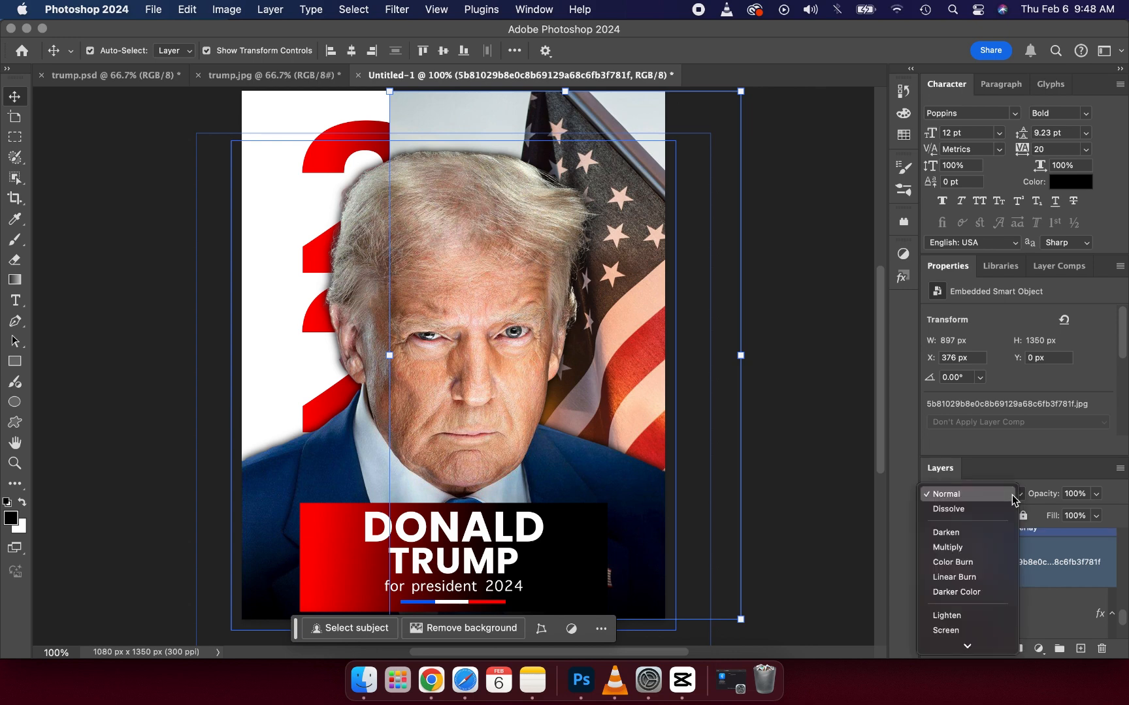
{"action": "key", "text": "Down"}
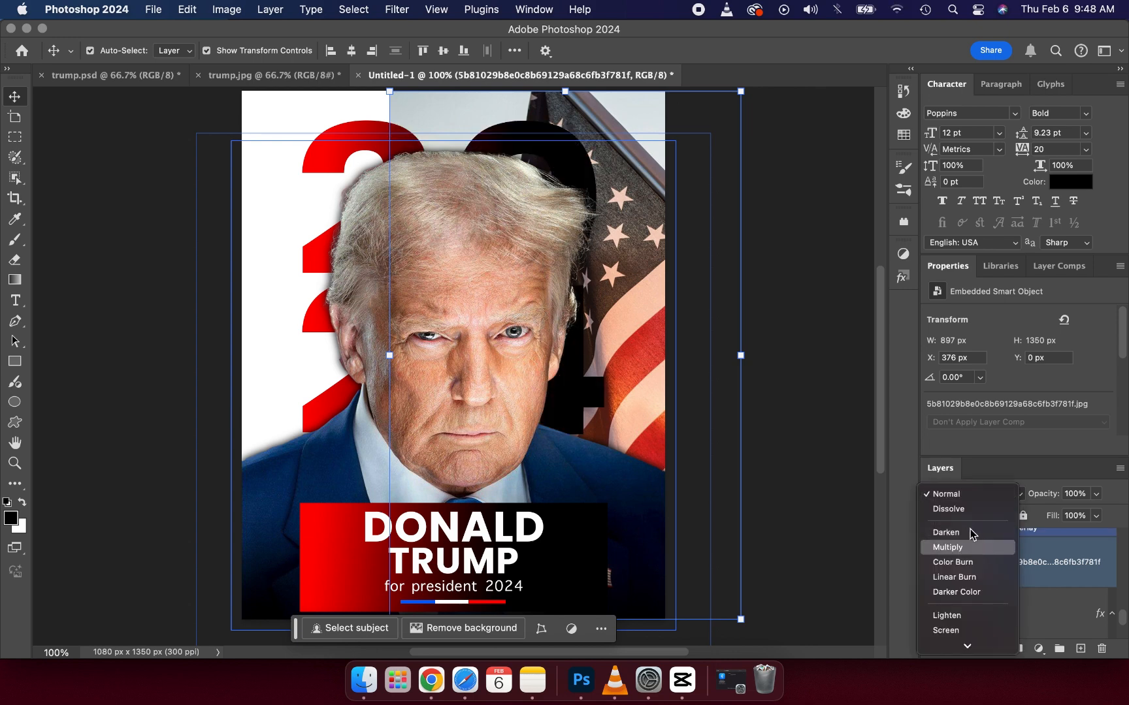
{"action": "key", "text": "Down"}
{"action": "key", "text": "Down"}
{"action": "key", "text": "Down"}
{"action": "key", "text": "Down"}
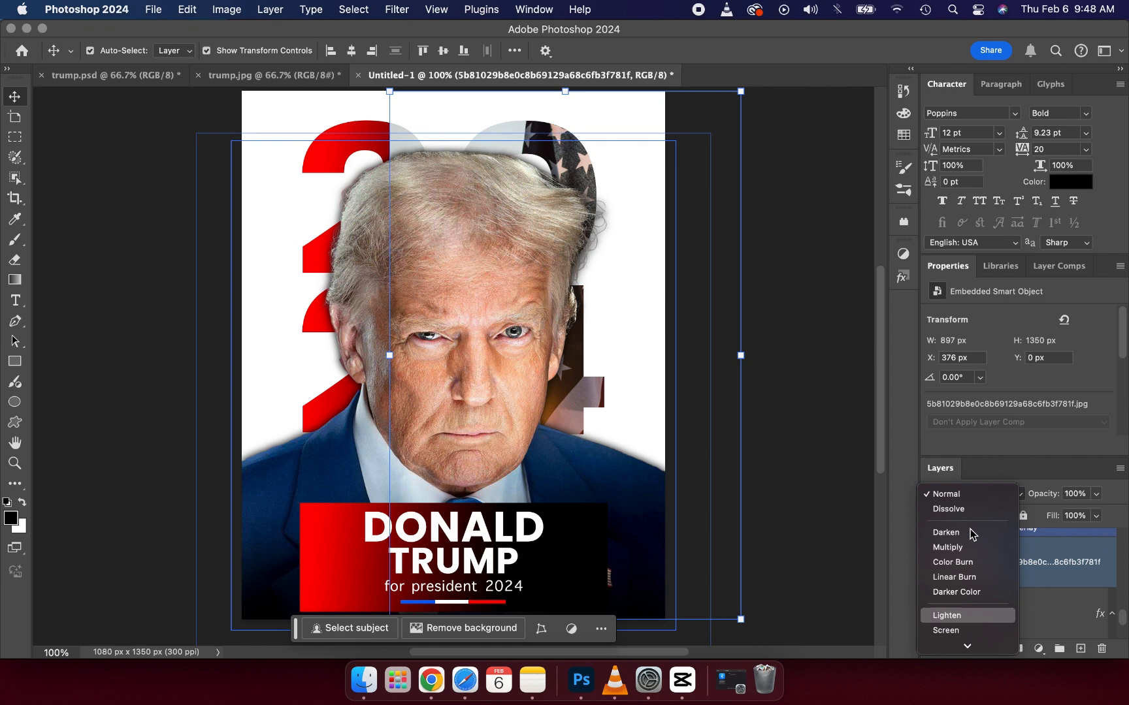
{"action": "key", "text": "Down"}
{"action": "key", "text": "Down"}
{"action": "key", "text": "Down"}
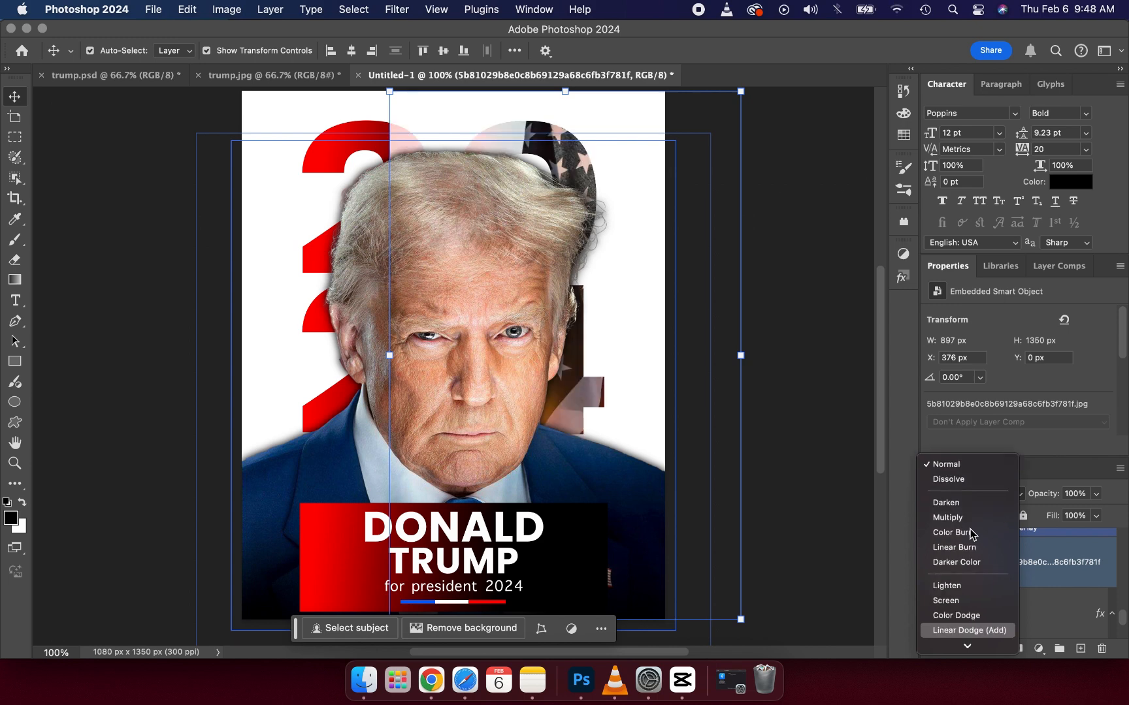
{"action": "key", "text": "Return"}
{"action": "left_click", "coordinate": [793, 369]}
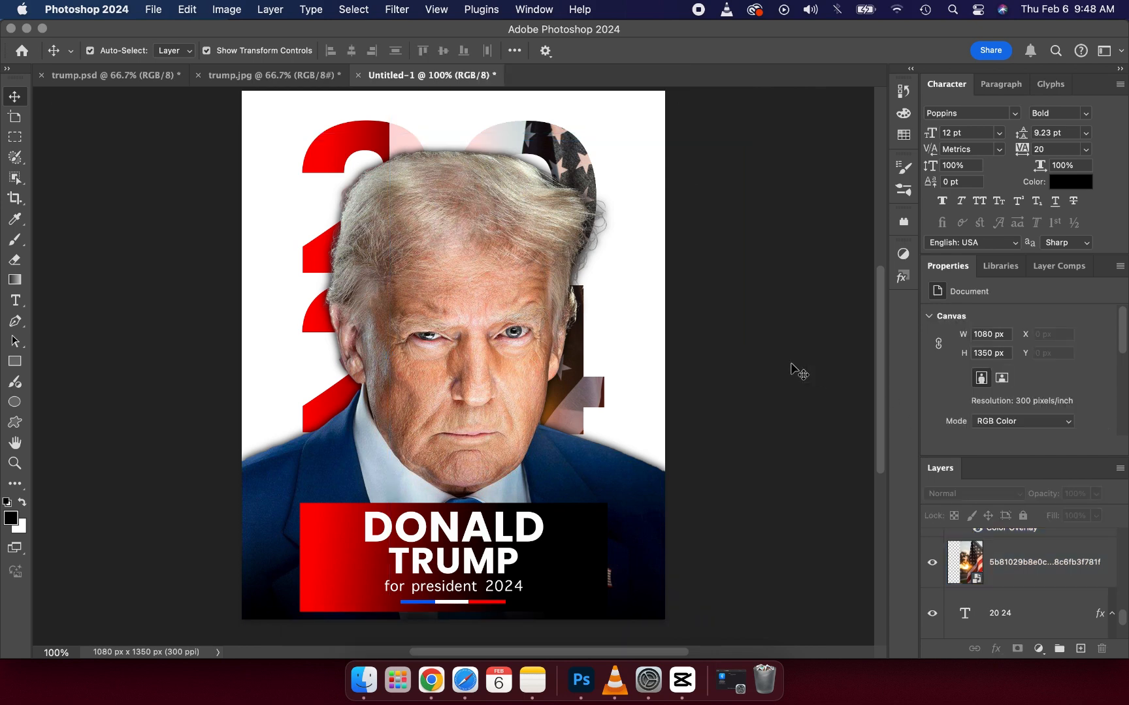
Step: Rasterize the flag layer and erase the part overlapping the left-hand "2" digits with a 134 px eraser
{"action": "left_click", "coordinate": [418, 161]}
{"action": "left_click", "coordinate": [423, 131]}
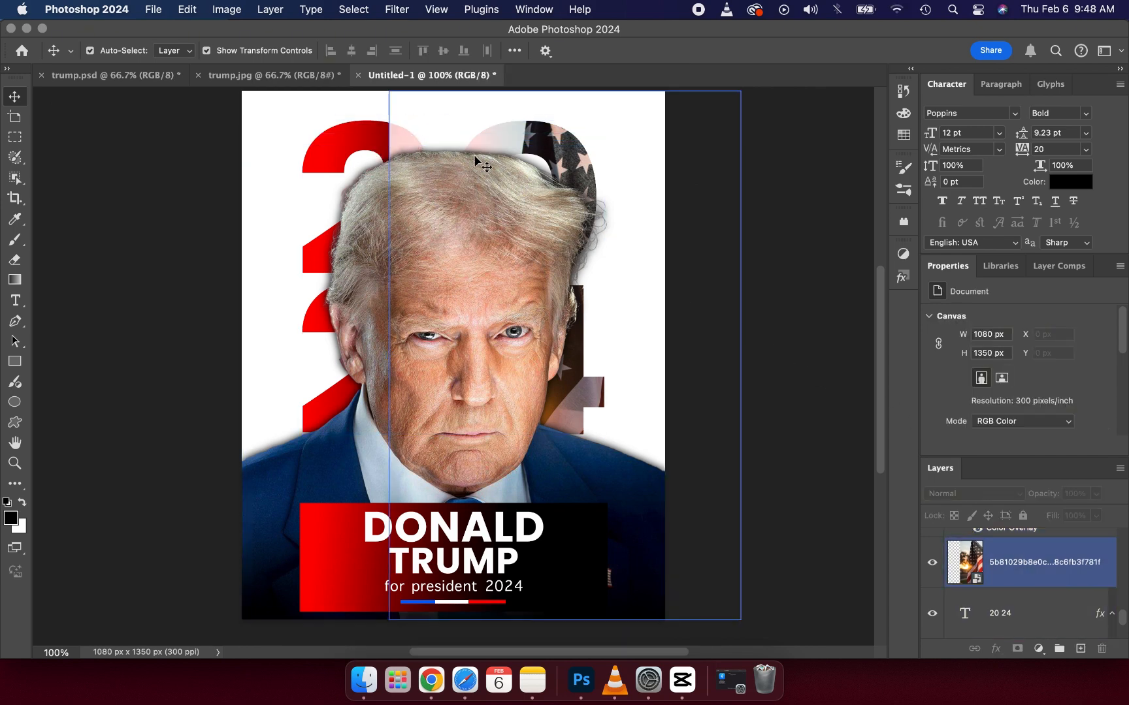
{"action": "left_click", "coordinate": [505, 140]}
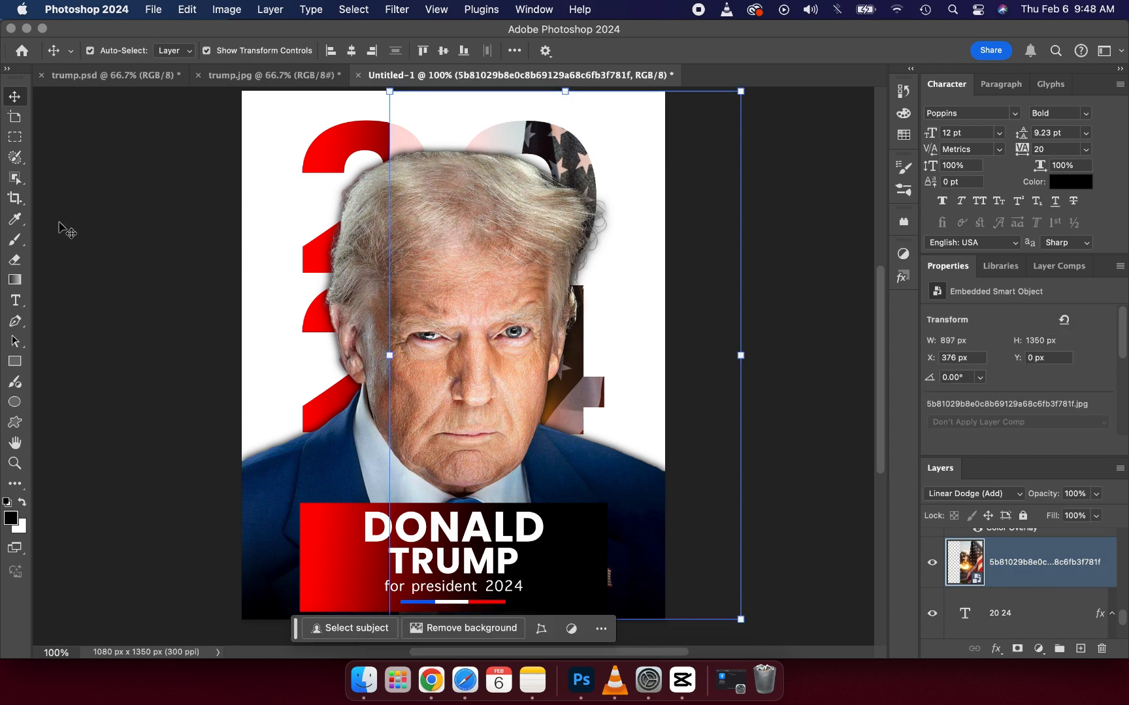
{"action": "left_click", "coordinate": [13, 258]}
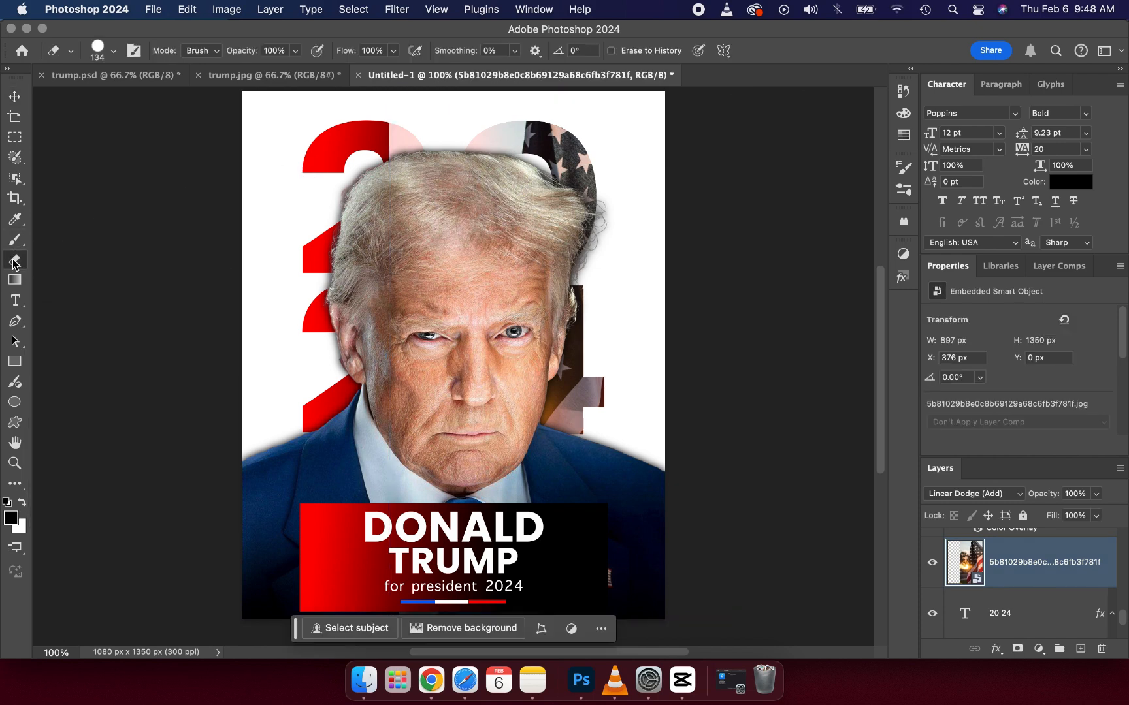
{"action": "left_click", "coordinate": [393, 140]}
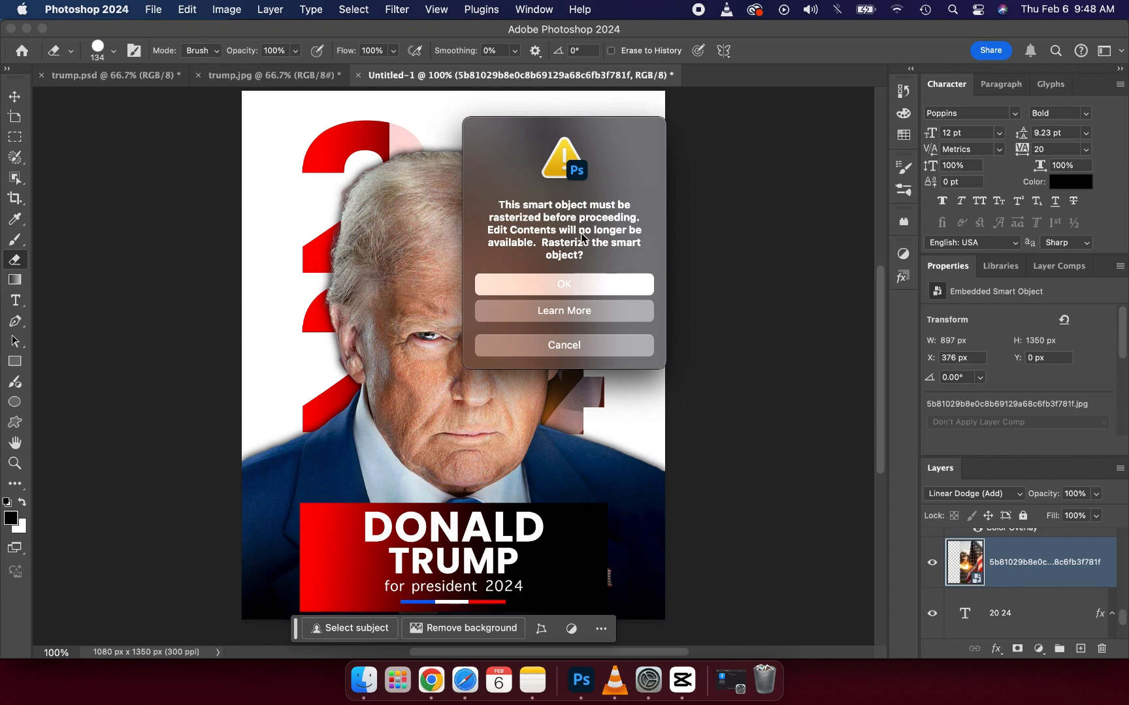
{"action": "left_click", "coordinate": [538, 283]}
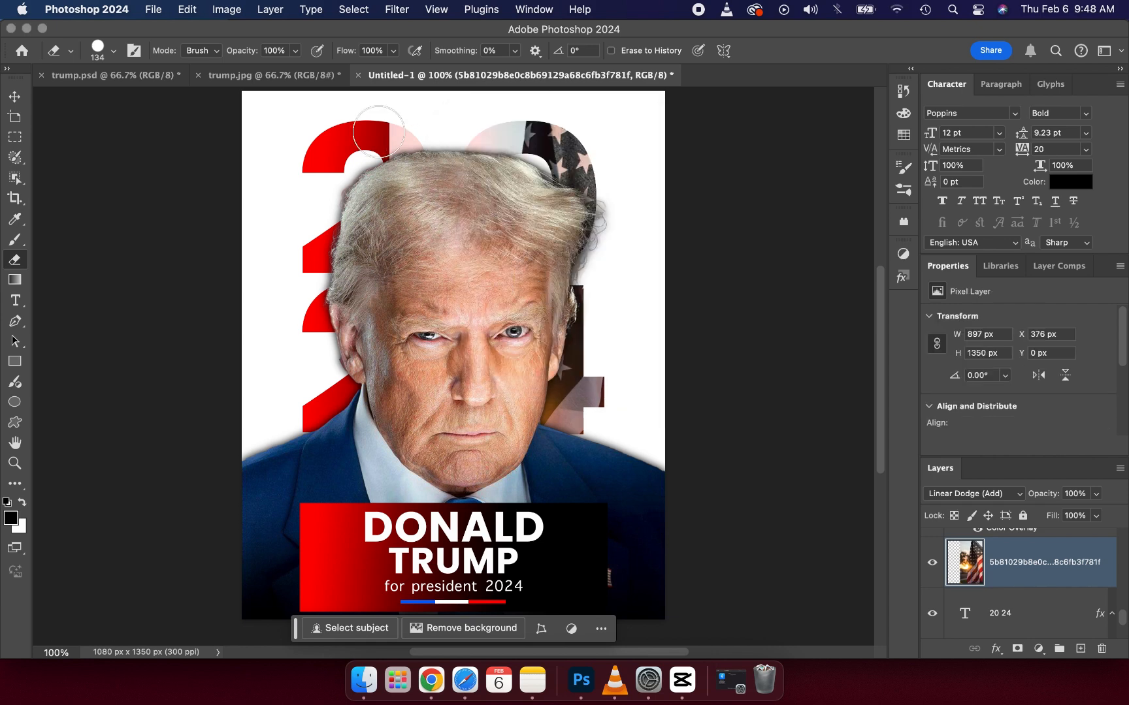
{"action": "mouse_move", "coordinate": [379, 130]}
{"action": "left_mouse_down"}
{"action": "mouse_move", "coordinate": [403, 141]}
{"action": "mouse_move", "coordinate": [405, 219]}
{"action": "mouse_move", "coordinate": [400, 232]}
{"action": "mouse_move", "coordinate": [398, 143]}
{"action": "mouse_move", "coordinate": [371, 131]}
{"action": "mouse_move", "coordinate": [398, 145]}
{"action": "mouse_move", "coordinate": [403, 186]}
{"action": "mouse_move", "coordinate": [382, 272]}
{"action": "mouse_move", "coordinate": [401, 166]}
{"action": "mouse_move", "coordinate": [384, 167]}
{"action": "mouse_move", "coordinate": [379, 127]}
{"action": "mouse_move", "coordinate": [370, 154]}
{"action": "mouse_move", "coordinate": [383, 273]}
{"action": "mouse_move", "coordinate": [369, 379]}
{"action": "mouse_move", "coordinate": [327, 428]}
{"action": "mouse_move", "coordinate": [344, 317]}
{"action": "left_mouse_up"}
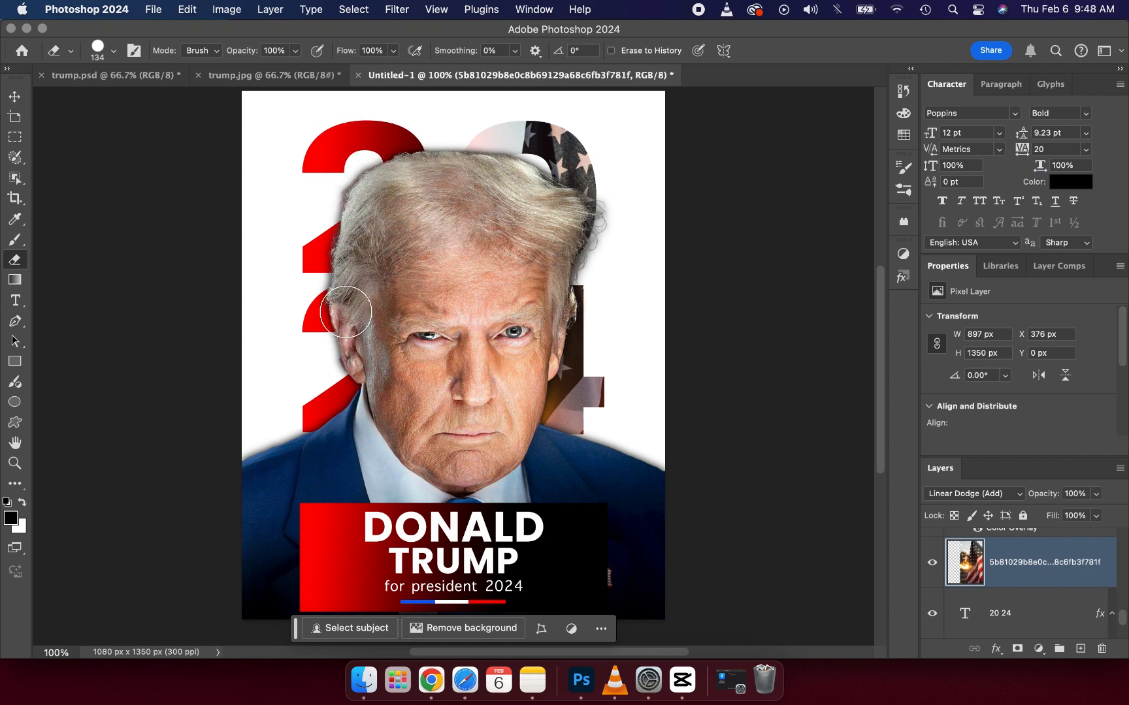
{"action": "left_click", "coordinate": [15, 98]}
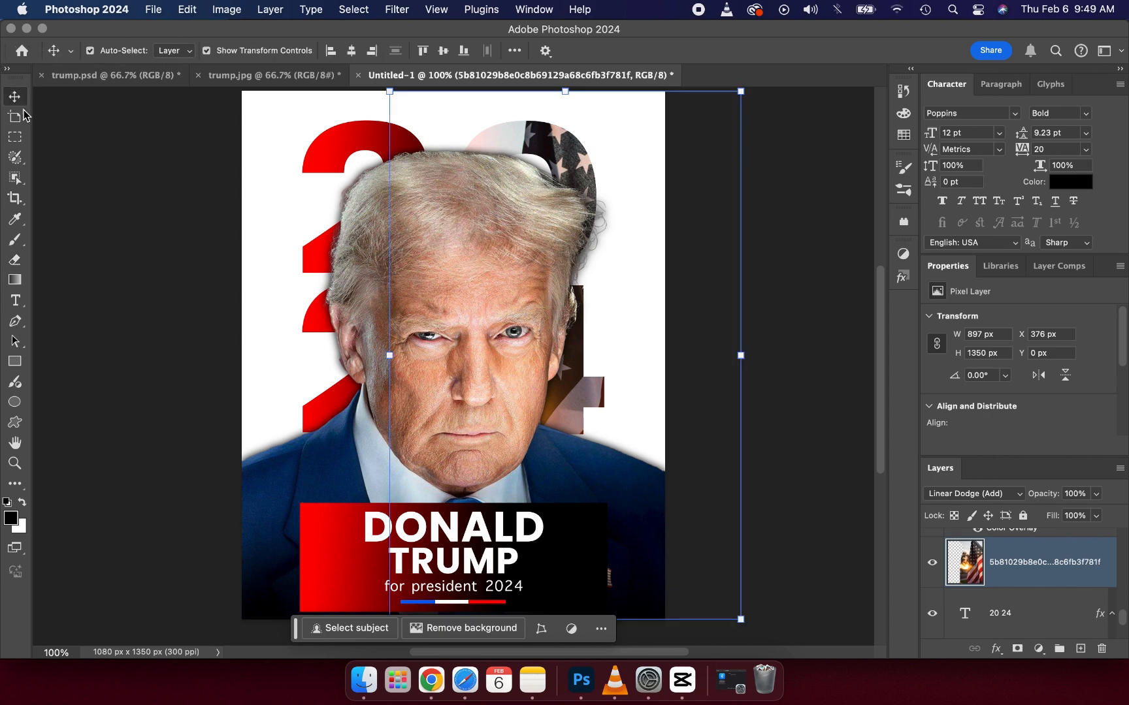
Step: Compare the poster in progress with the finished trump.jpg reference
{"action": "left_click", "coordinate": [86, 178]}
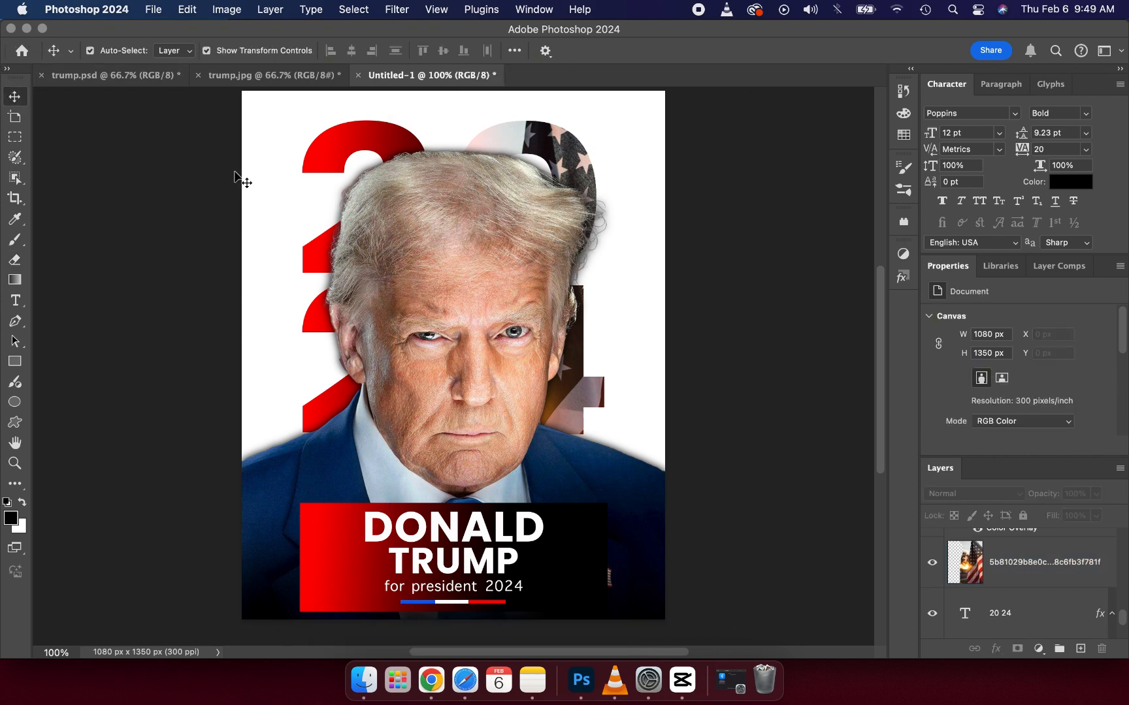
{"action": "left_click", "coordinate": [266, 84]}
{"action": "left_click", "coordinate": [437, 343]}
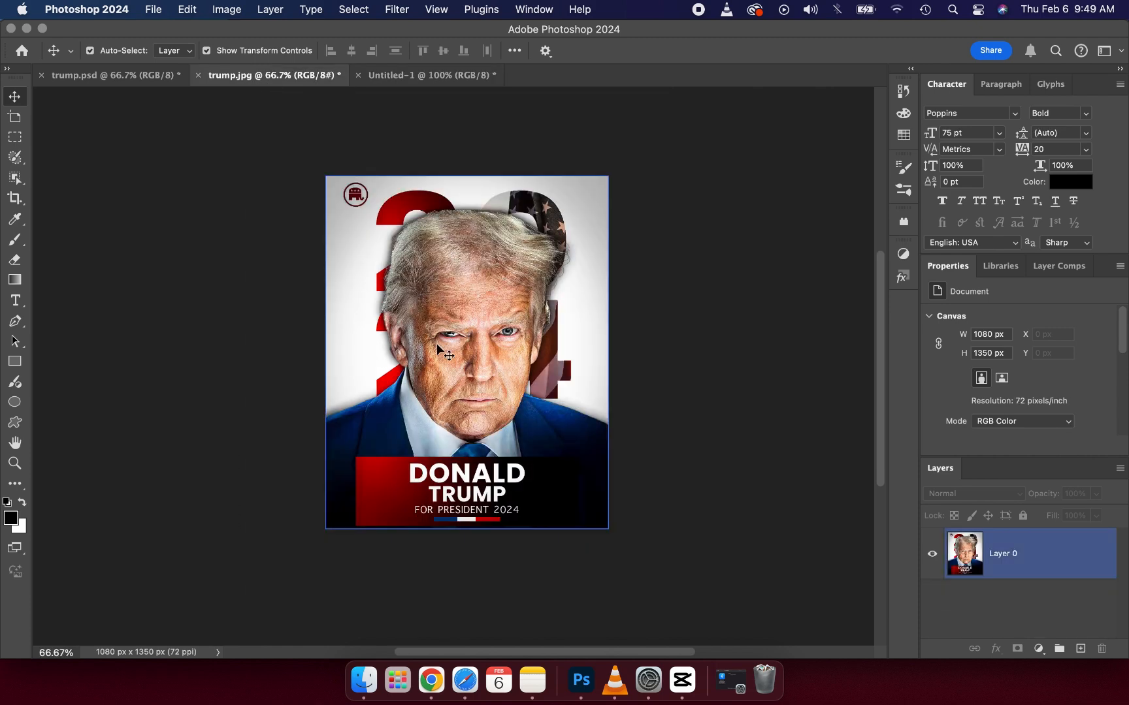
{"action": "left_click", "coordinate": [310, 348]}
{"action": "left_click", "coordinate": [410, 75]}
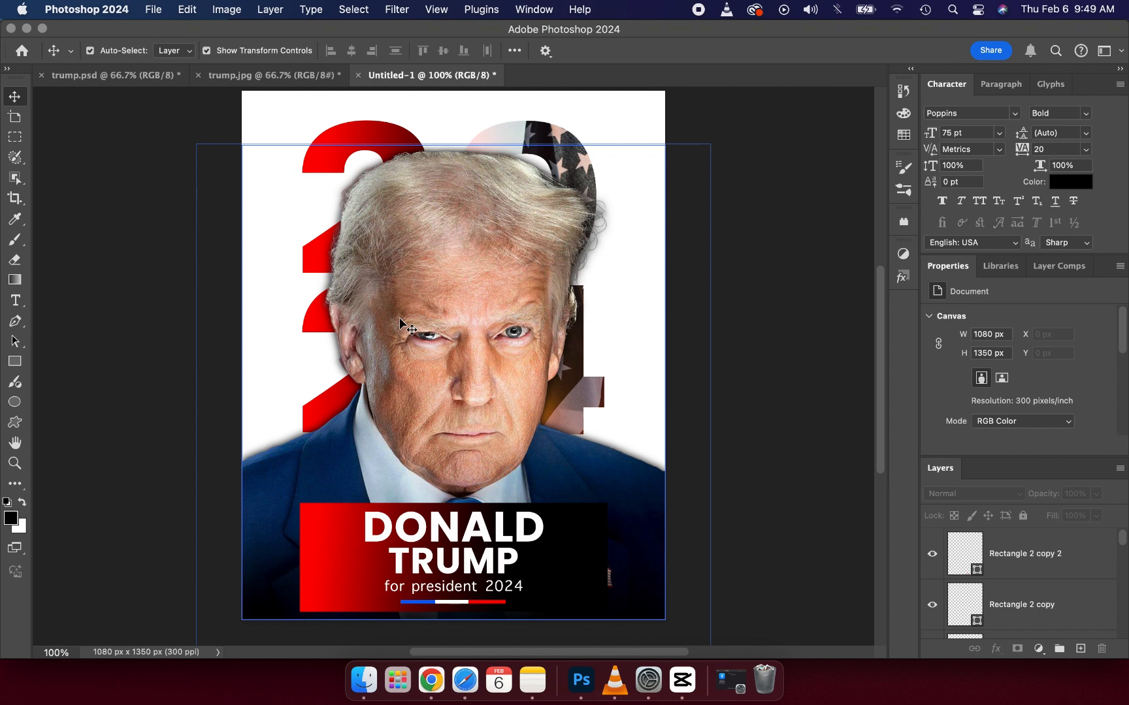
Step: Open the masked portrait layer in the Camera Raw Filter and set Contrast to +6
{"action": "left_click", "coordinate": [440, 335]}
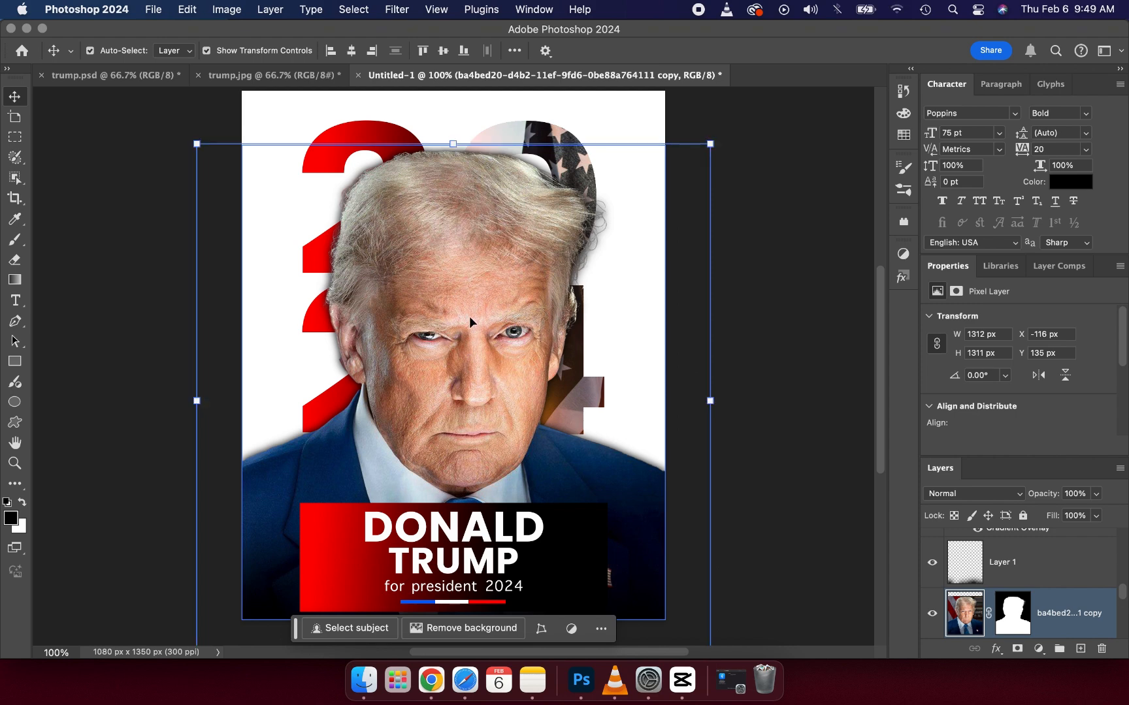
{"action": "left_click", "coordinate": [396, 10]}
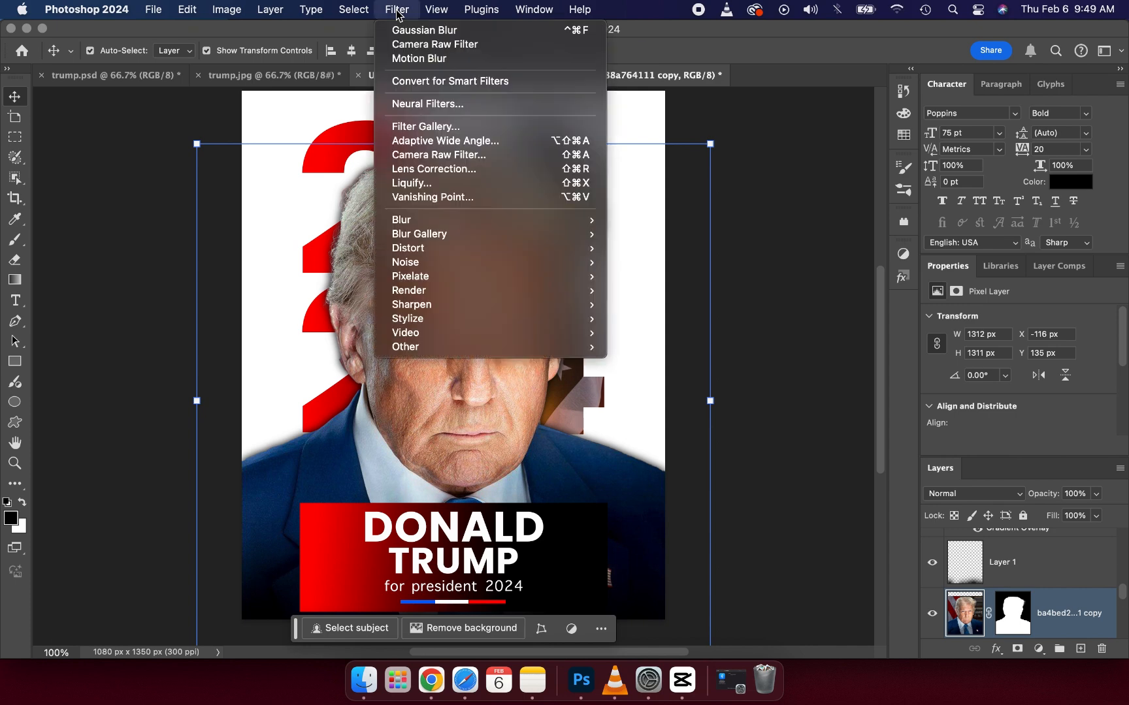
{"action": "left_click", "coordinate": [411, 156]}
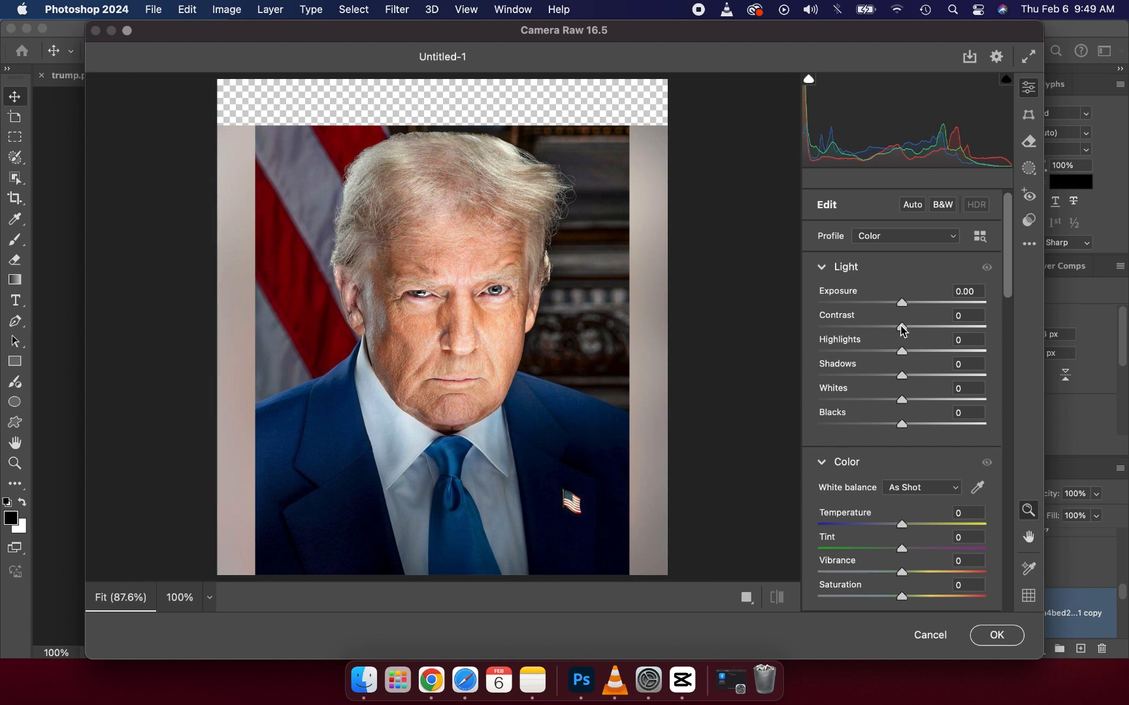
{"action": "left_click_drag", "start_coordinate": [901, 330], "coordinate": [906, 330]}
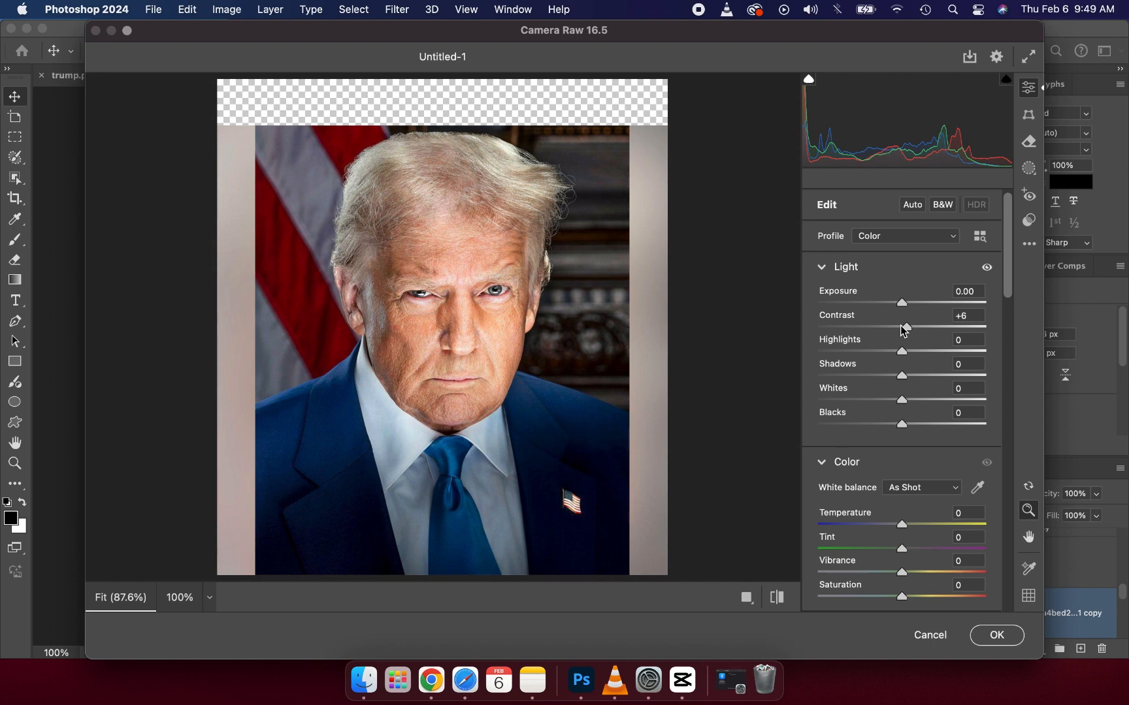
Step: Set the portrait's Texture to +11 and Clarity to +11 in the Camera Raw effects
{"action": "scroll", "coordinate": [863, 400], "scroll_direction": "down", "scroll_amount": 5}
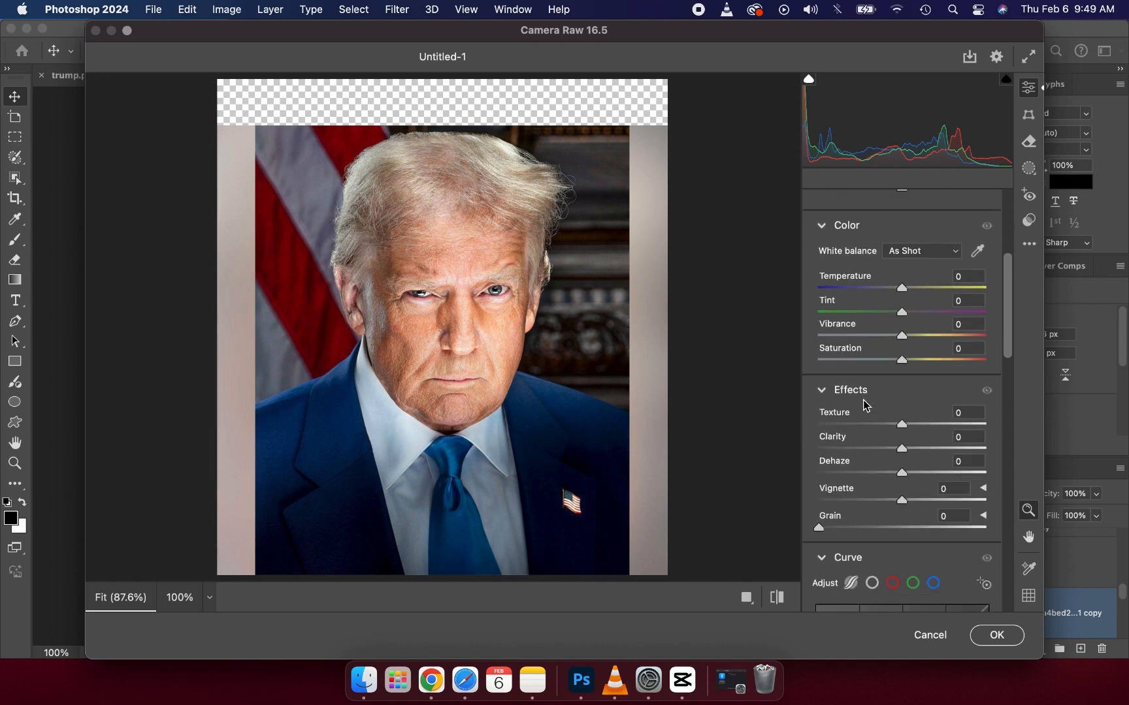
{"action": "left_click_drag", "start_coordinate": [903, 390], "coordinate": [904, 390]}
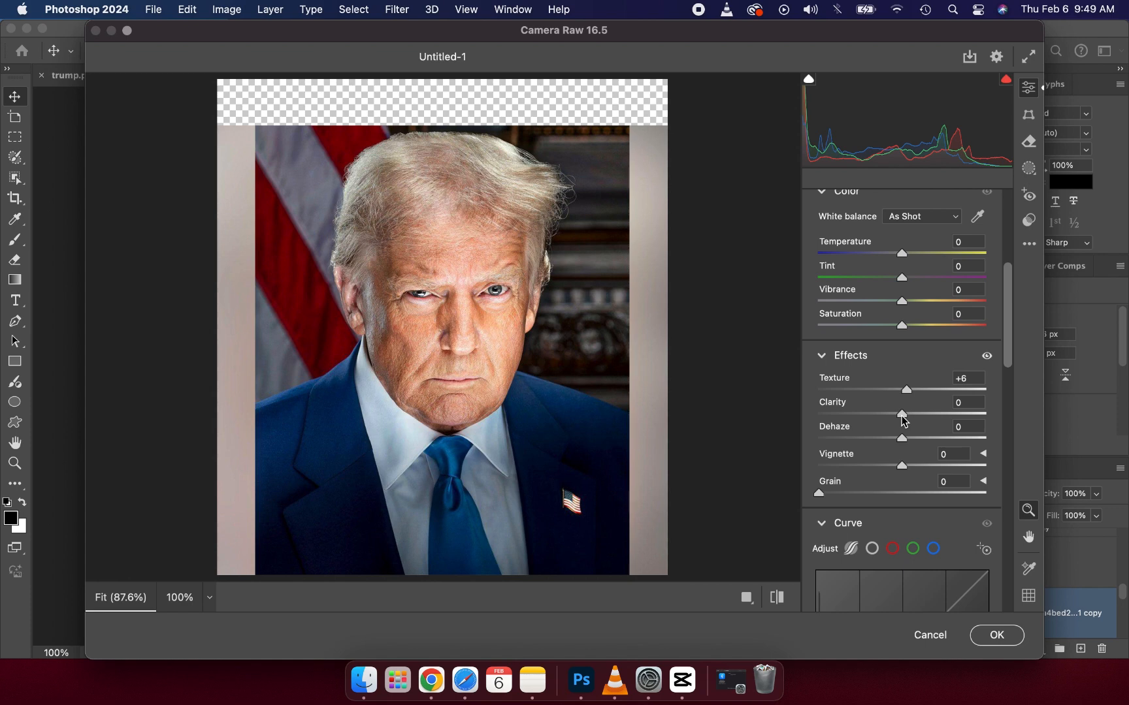
{"action": "left_click_drag", "start_coordinate": [901, 416], "coordinate": [915, 392]}
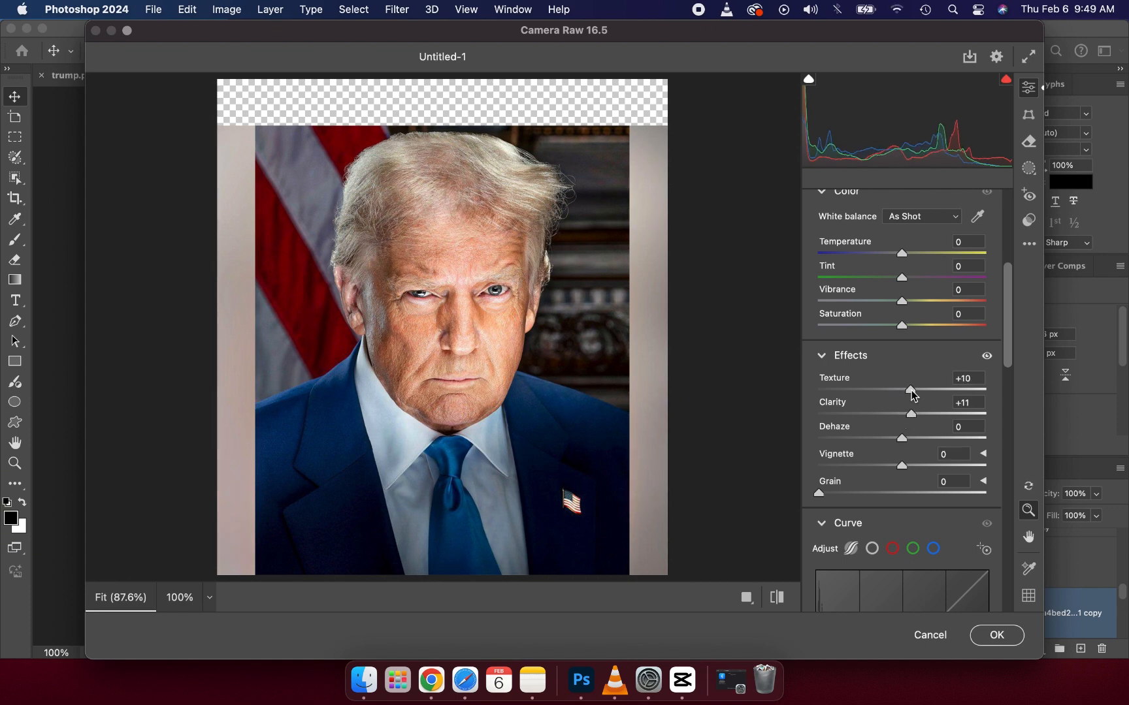
Step: Set the portrait's Sharpening to 13, apply the Camera Raw Filter and deselect the layer
{"action": "scroll", "coordinate": [890, 464], "scroll_direction": "down", "scroll_amount": 5}
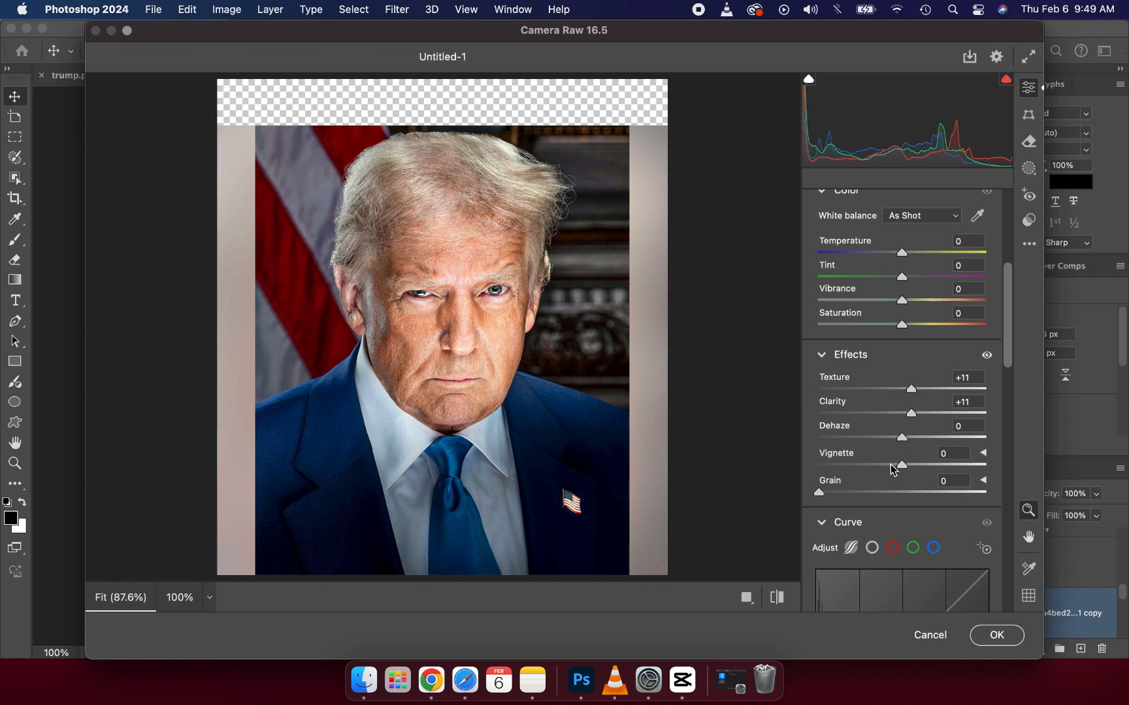
{"action": "scroll", "coordinate": [891, 464], "scroll_direction": "down", "scroll_amount": 6}
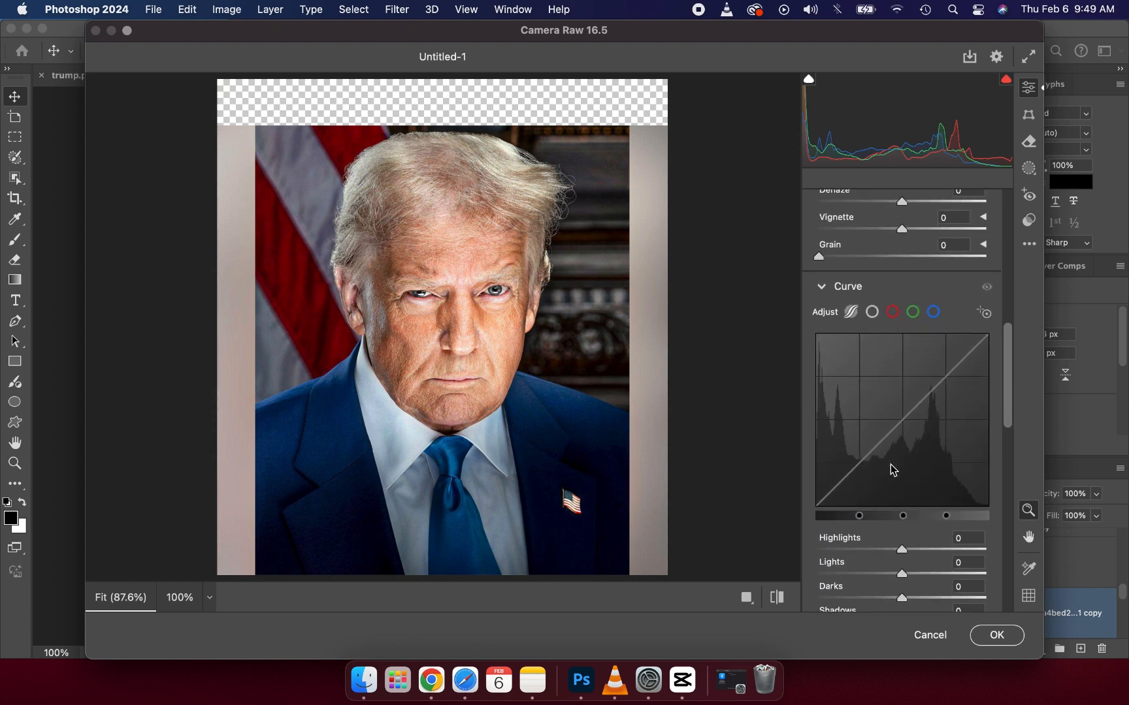
{"action": "scroll", "coordinate": [892, 469], "scroll_direction": "down", "scroll_amount": 8}
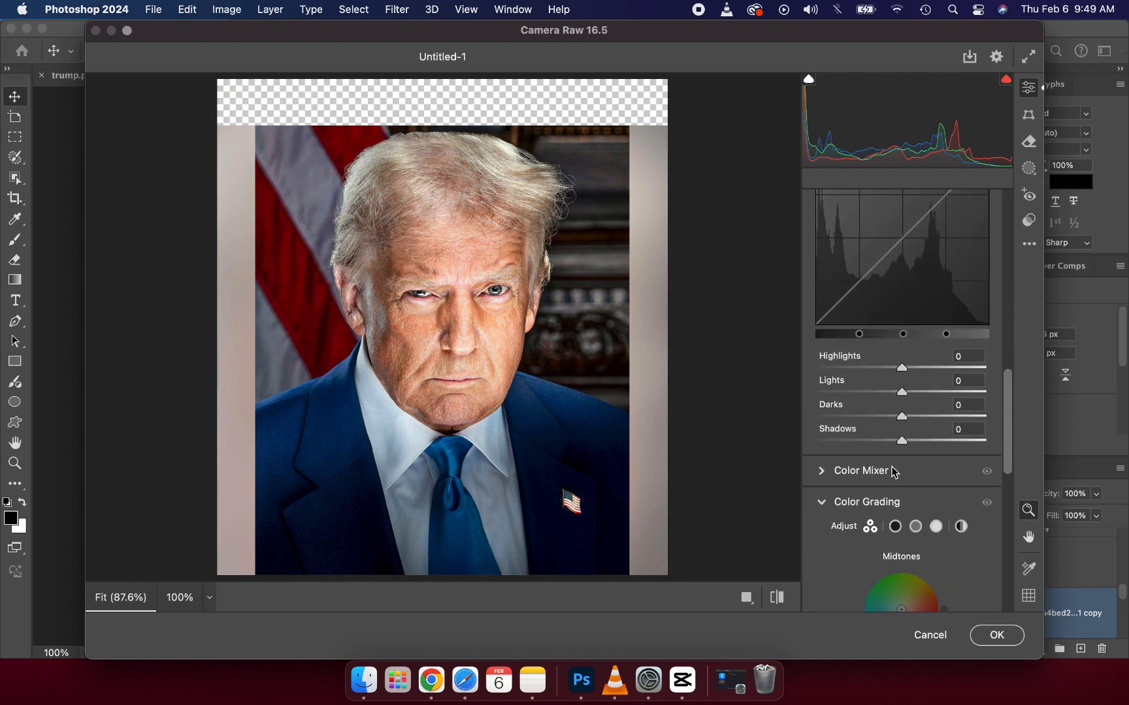
{"action": "scroll", "coordinate": [894, 471], "scroll_direction": "down", "scroll_amount": 6}
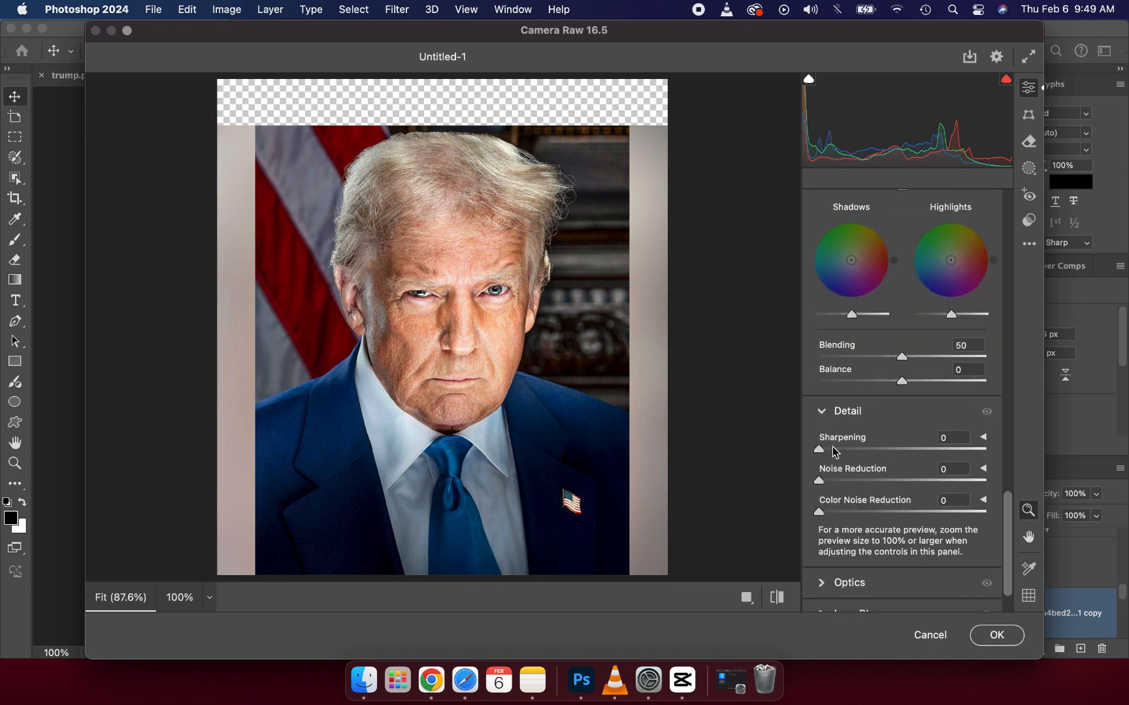
{"action": "left_click", "coordinate": [833, 449]}
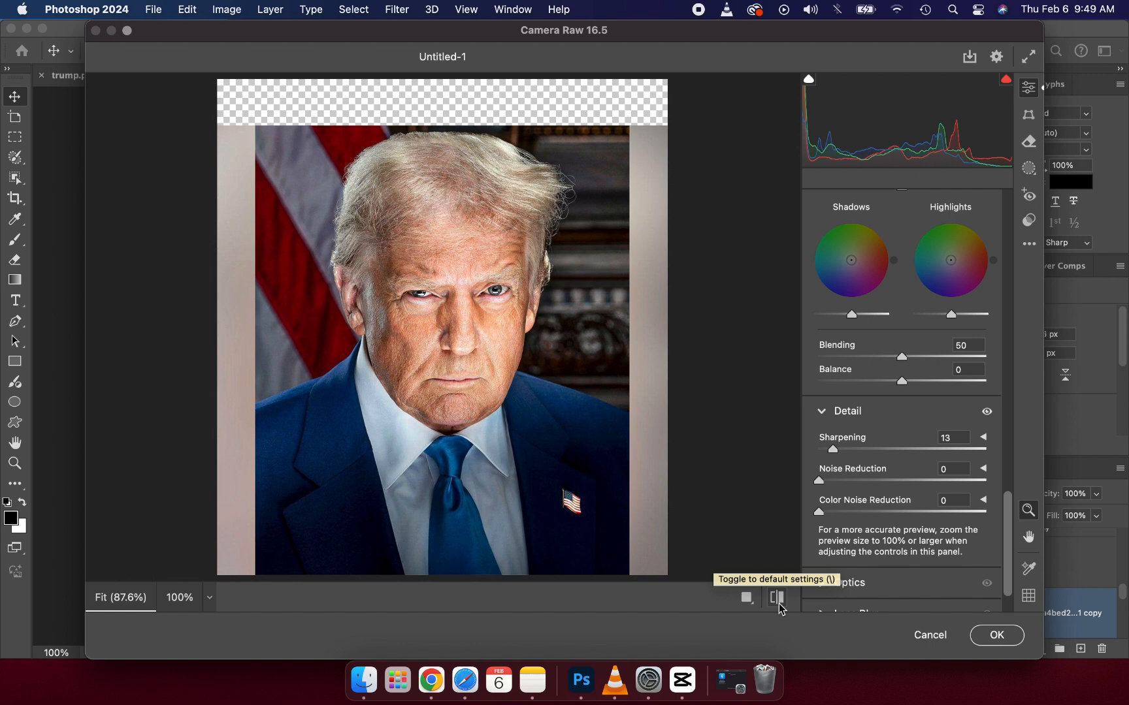
{"action": "left_click", "coordinate": [997, 635]}
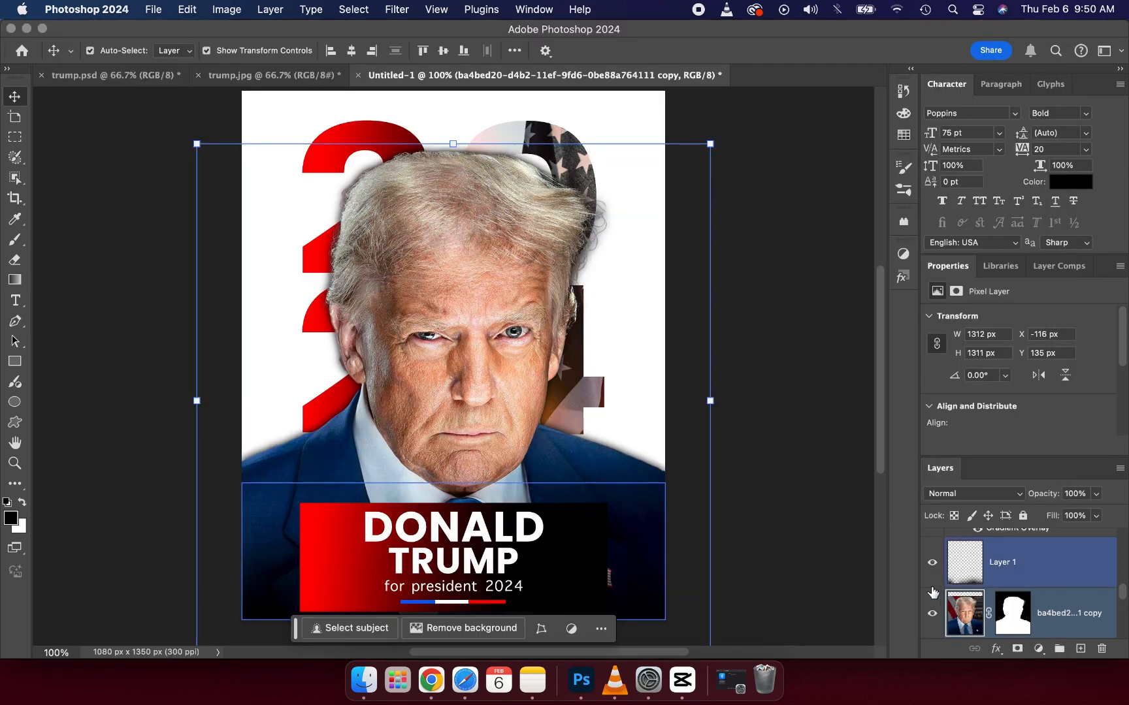
{"action": "left_click", "coordinate": [826, 487]}
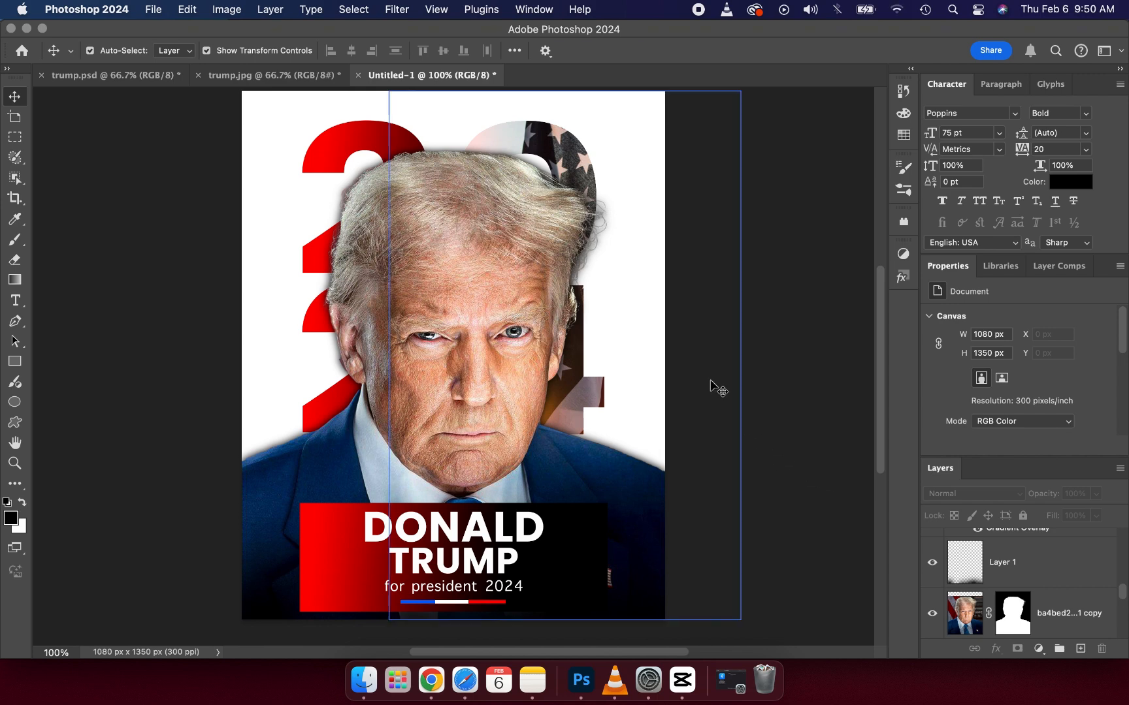
Step: Copy the red elephant logo from trump.psd into the poster's upper-left corner and check it against trump.jpg
{"action": "left_click", "coordinate": [261, 75]}
{"action": "left_click", "coordinate": [346, 193]}
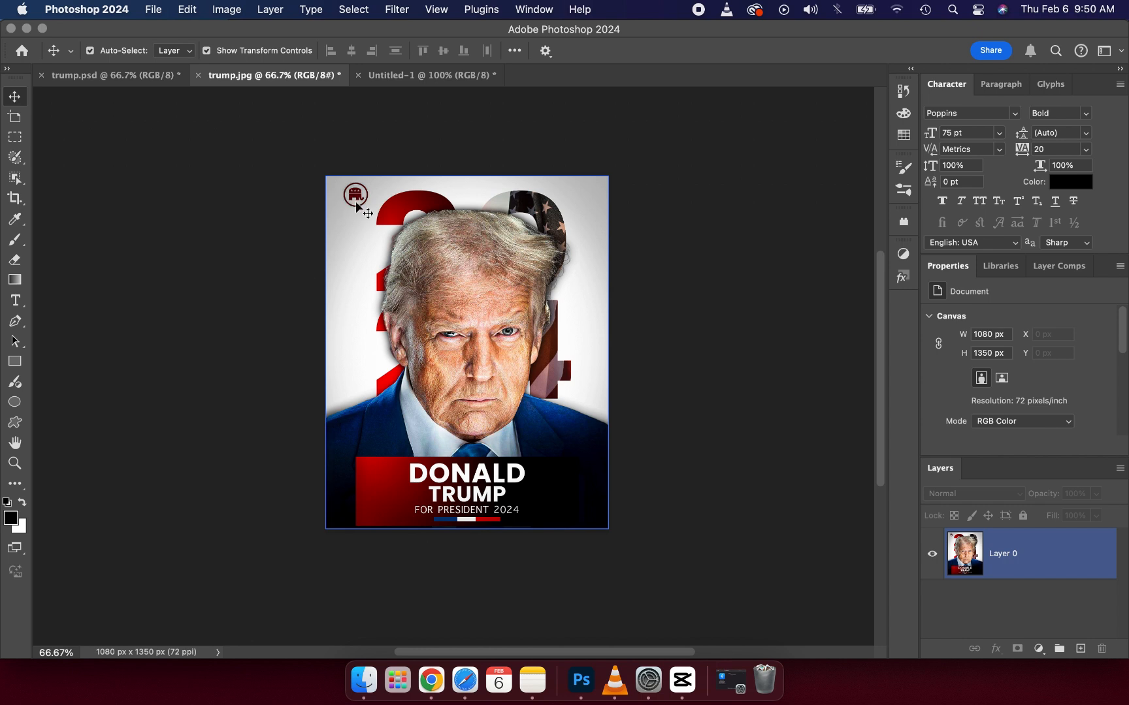
{"action": "left_click", "coordinate": [374, 173]}
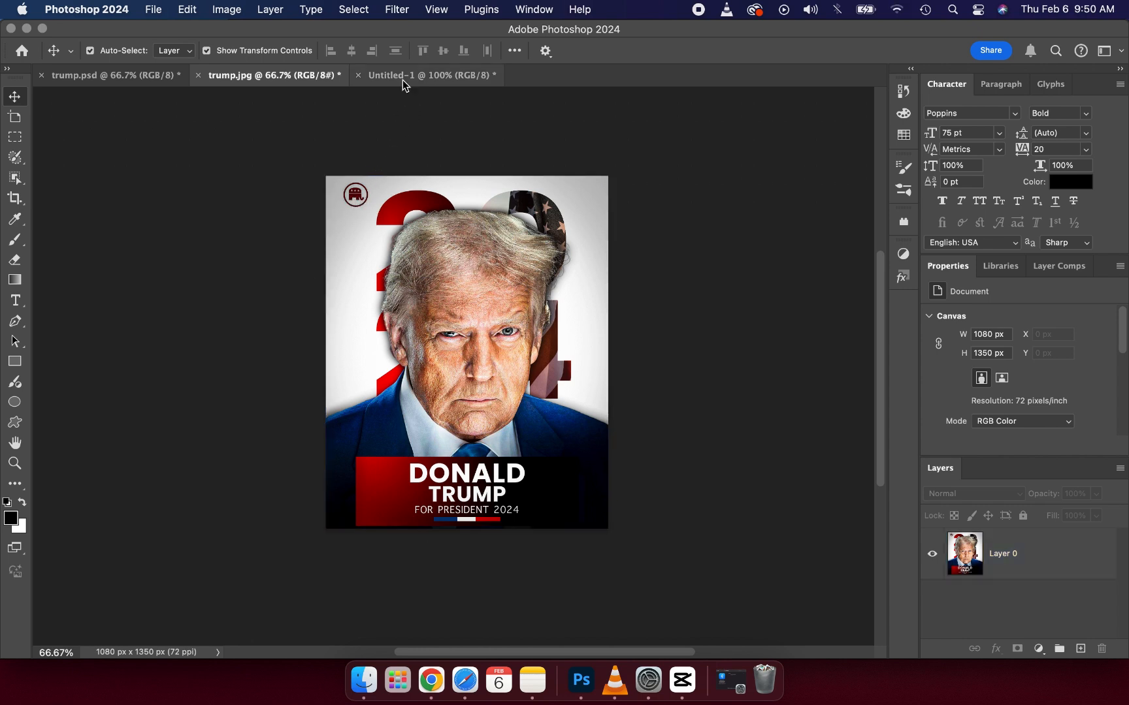
{"action": "left_click", "coordinate": [138, 79]}
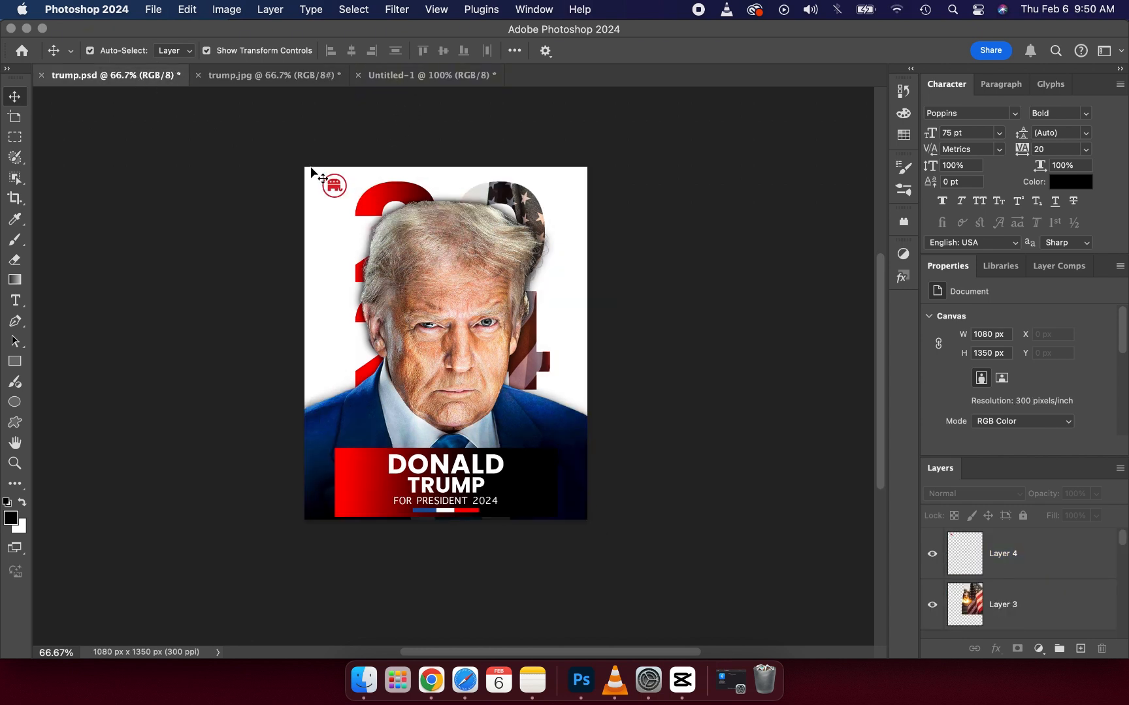
{"action": "left_click", "coordinate": [332, 187]}
{"action": "left_click_drag", "start_coordinate": [333, 189], "coordinate": [267, 134]}
{"action": "left_click", "coordinate": [182, 218]}
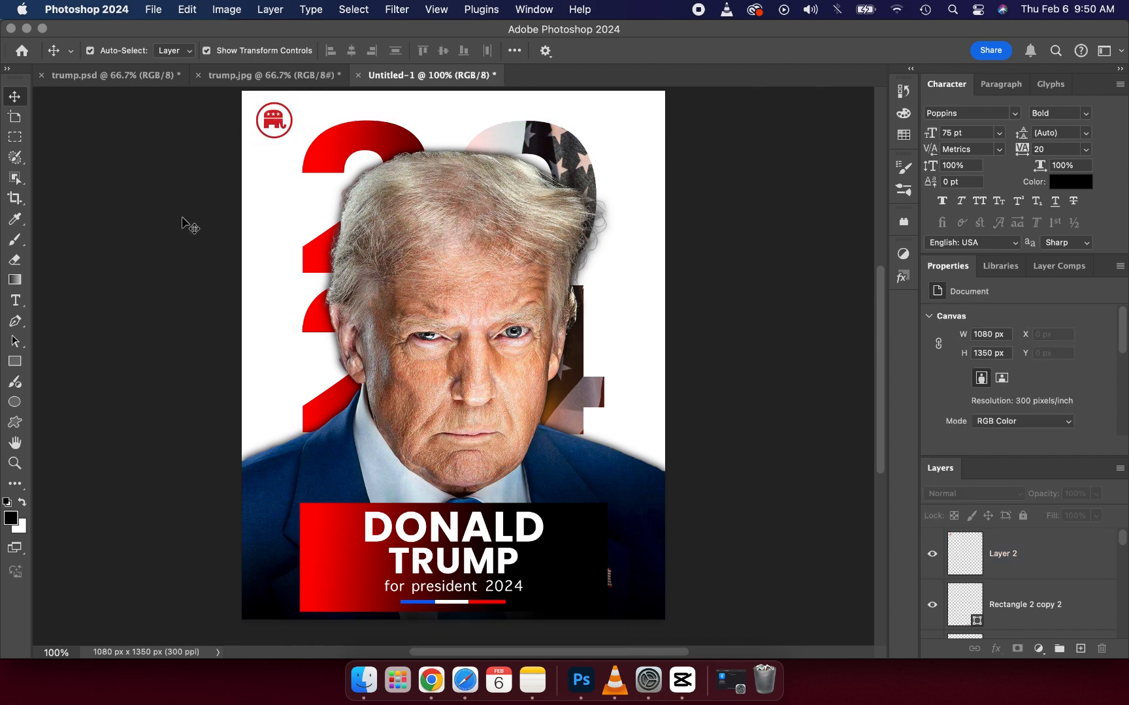
{"action": "left_click", "coordinate": [267, 76]}
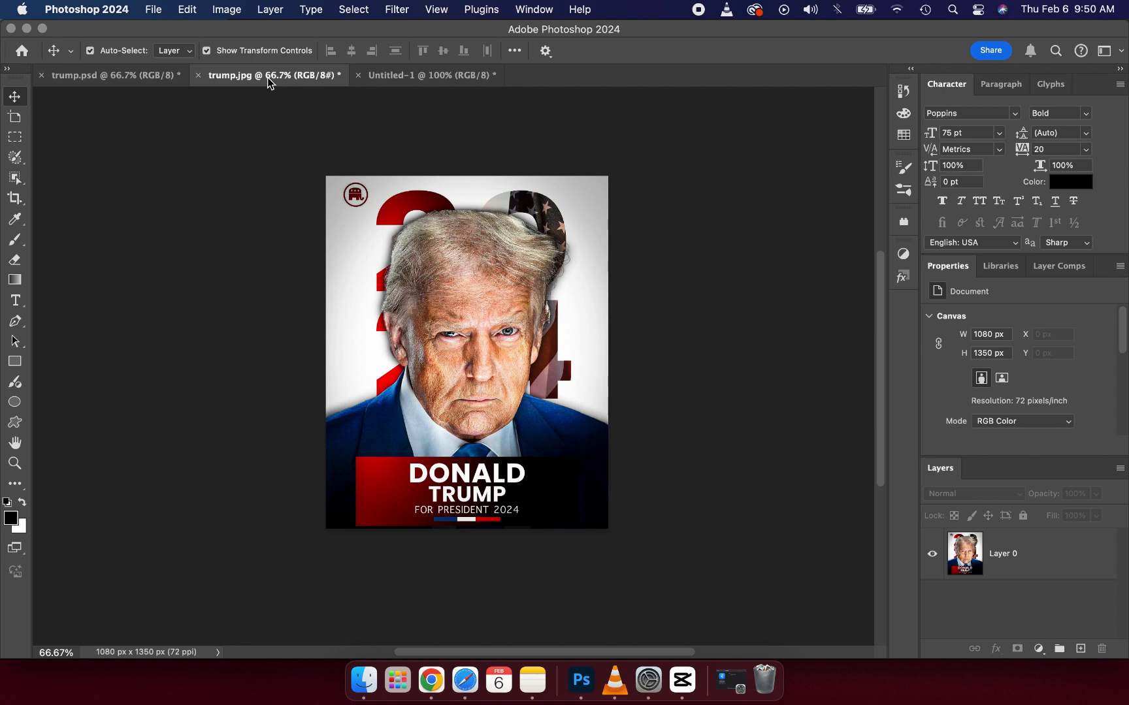
{"action": "left_click", "coordinate": [391, 77]}
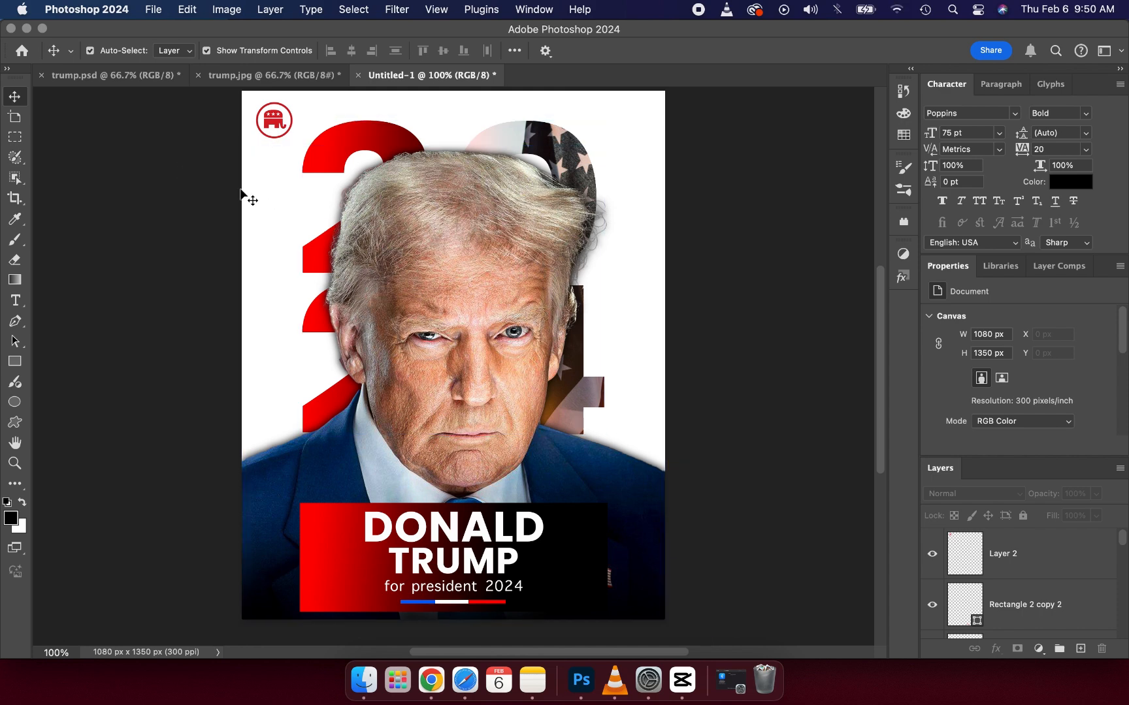
Step: Export the 1080 x 1350 px poster as a JPG with the quality set to 7
{"action": "left_click", "coordinate": [149, 12]}
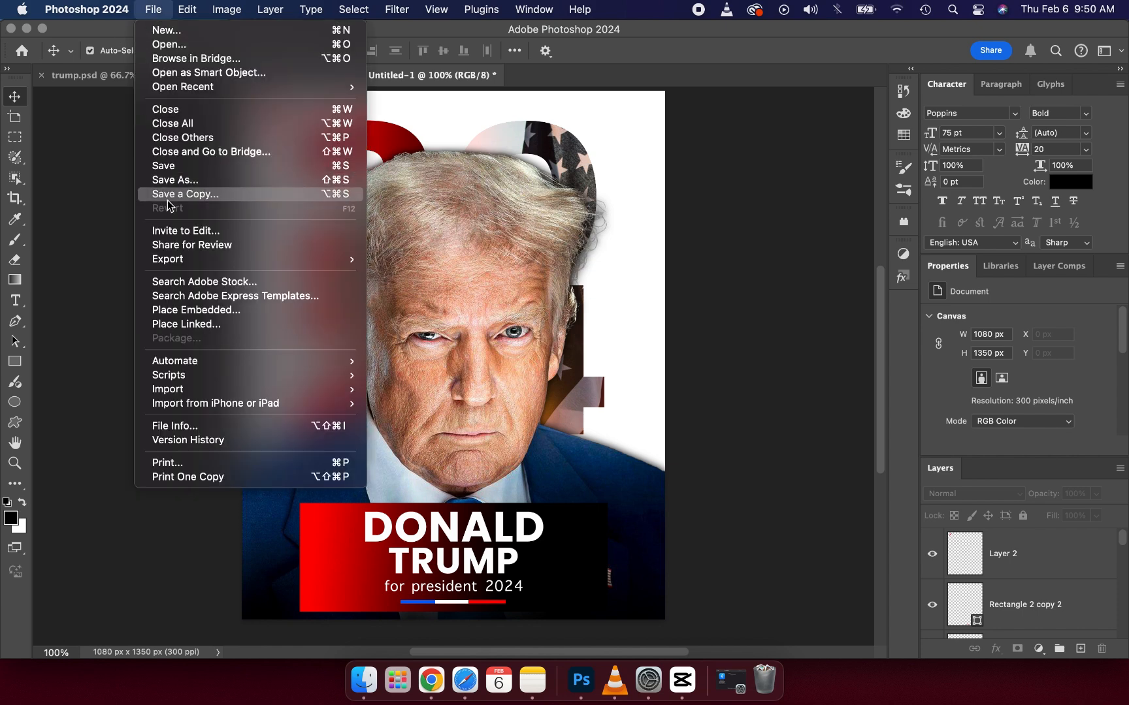
{"action": "mouse_move", "coordinate": [208, 261]}
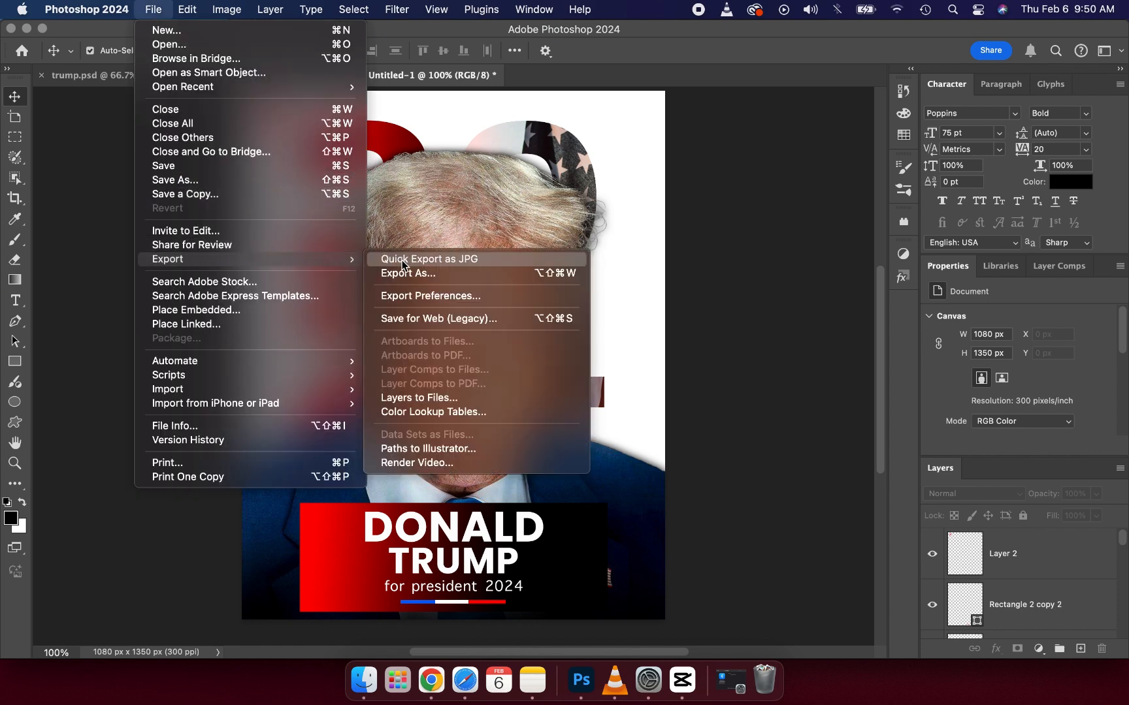
{"action": "left_click", "coordinate": [418, 273]}
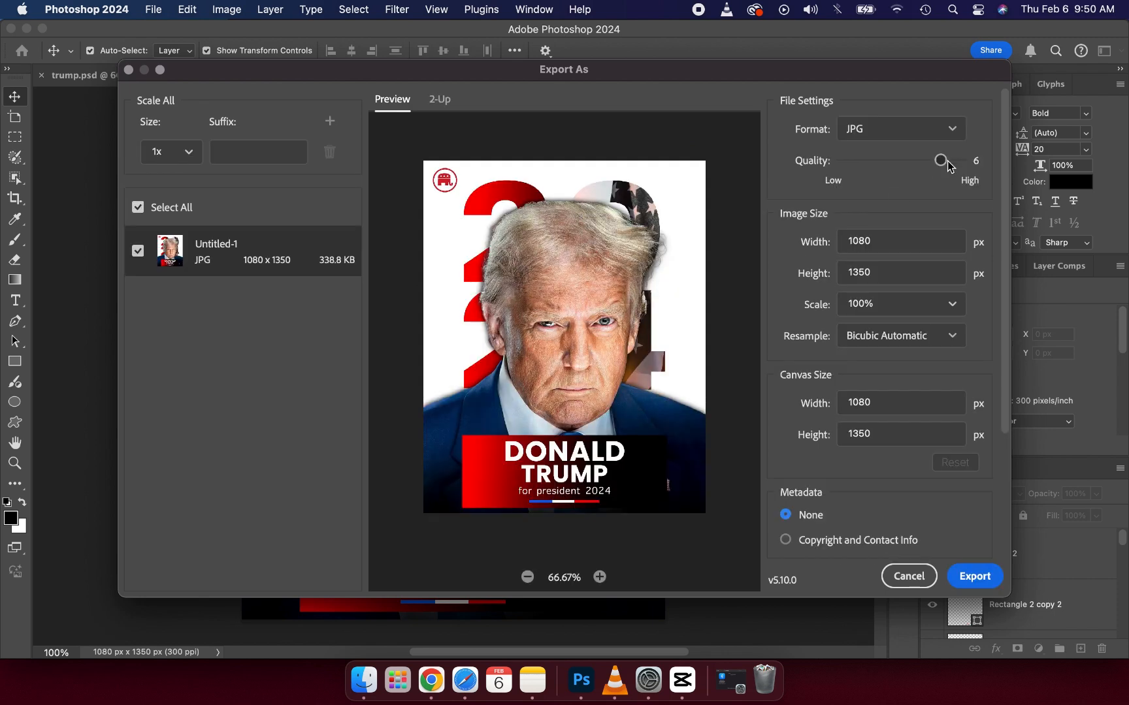
{"action": "left_click_drag", "start_coordinate": [941, 161], "coordinate": [976, 164]}
{"action": "left_click", "coordinate": [967, 580]}
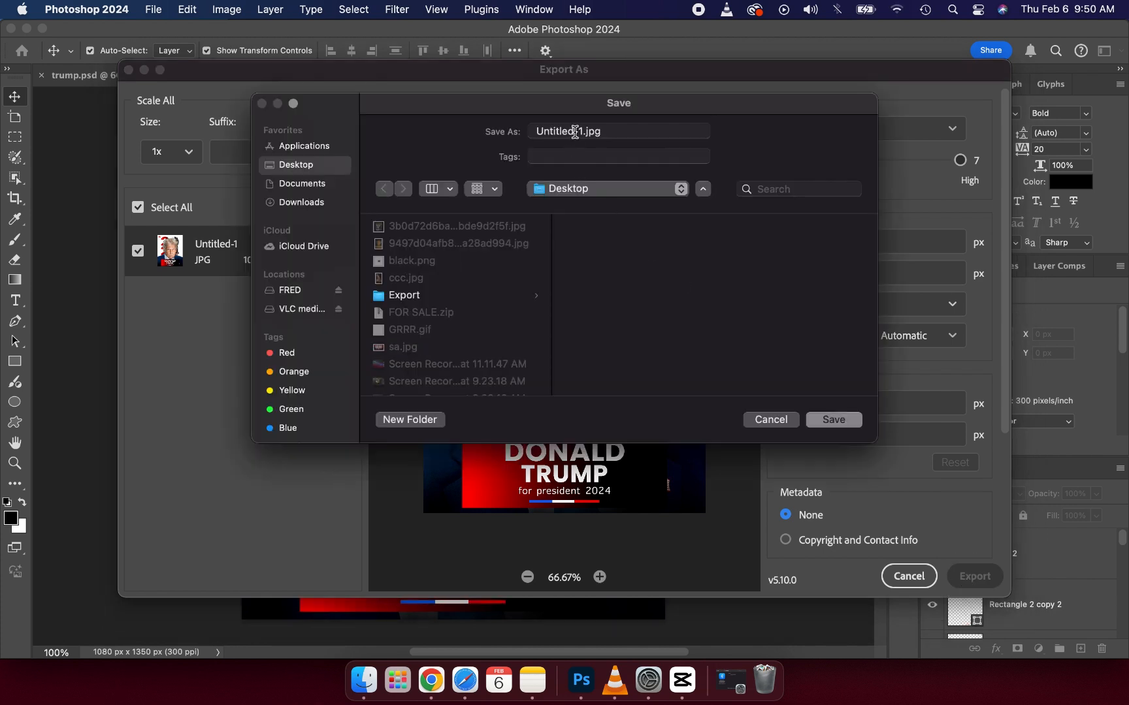
Step: Name the exported image donald.jpg and save it on the Desktop
{"action": "triple_click", "coordinate": [575, 133]}
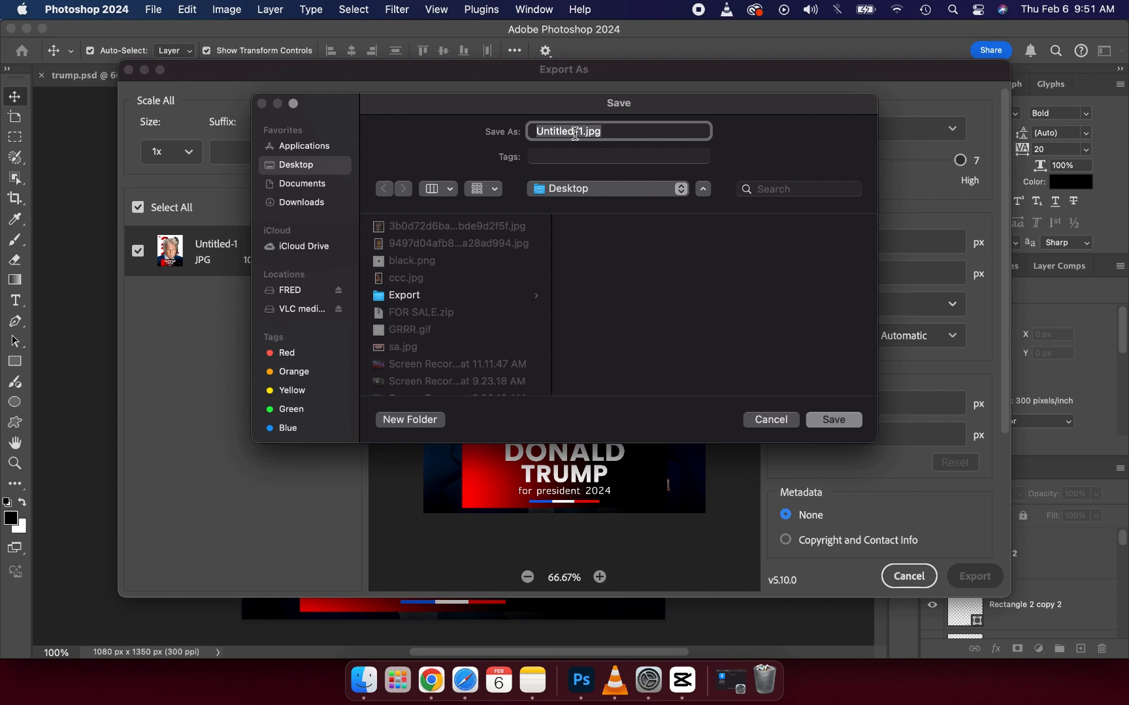
{"action": "type", "text": "donl"}
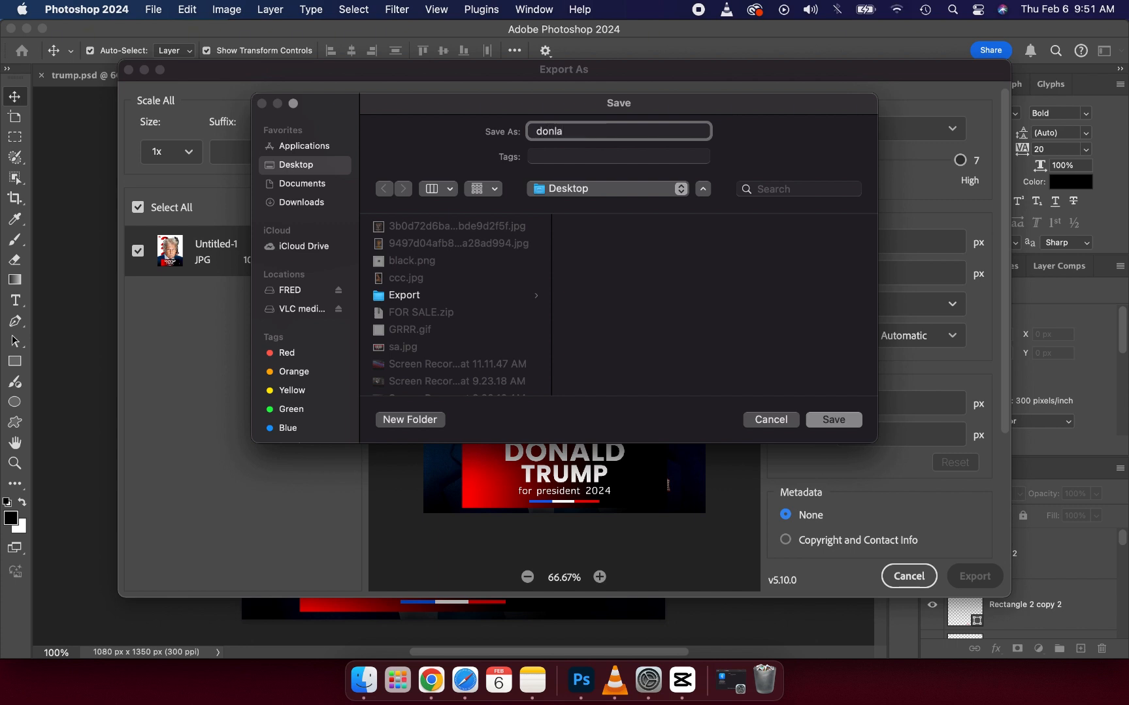
{"action": "type", "text": "ald"}
{"action": "left_click", "coordinate": [844, 420]}
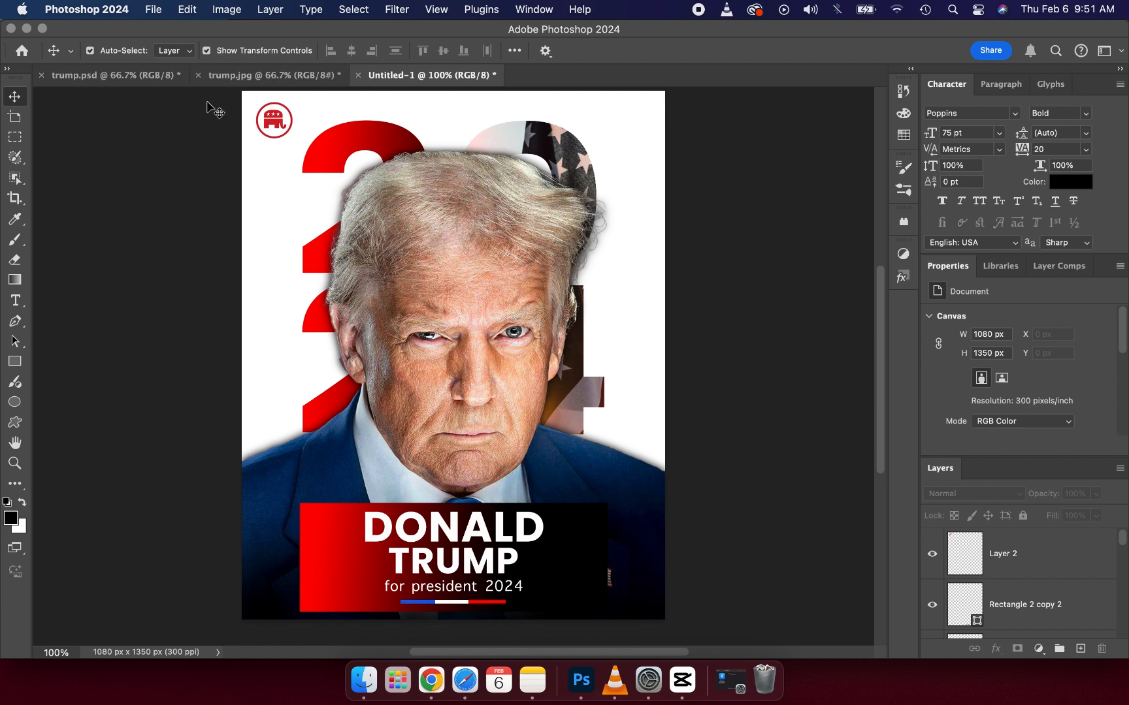
Step: Open the exported donald.jpg from the Desktop to check it, and return to the Untitled-1 document
{"action": "left_click", "coordinate": [154, 10]}
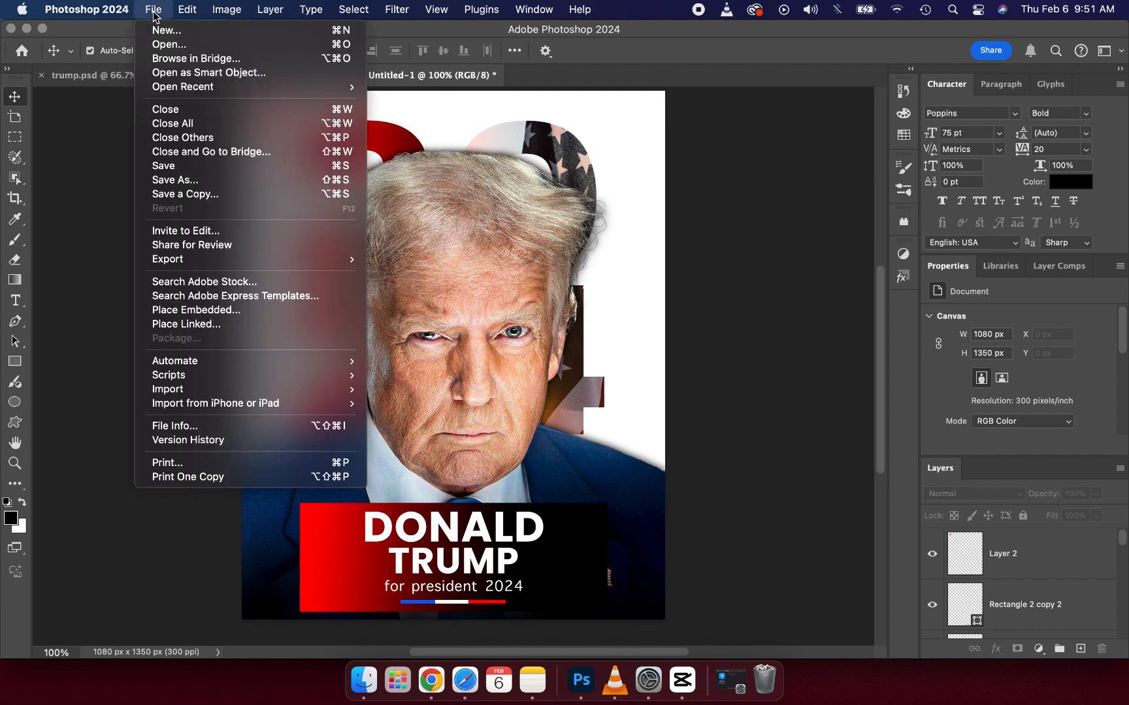
{"action": "left_click", "coordinate": [163, 48]}
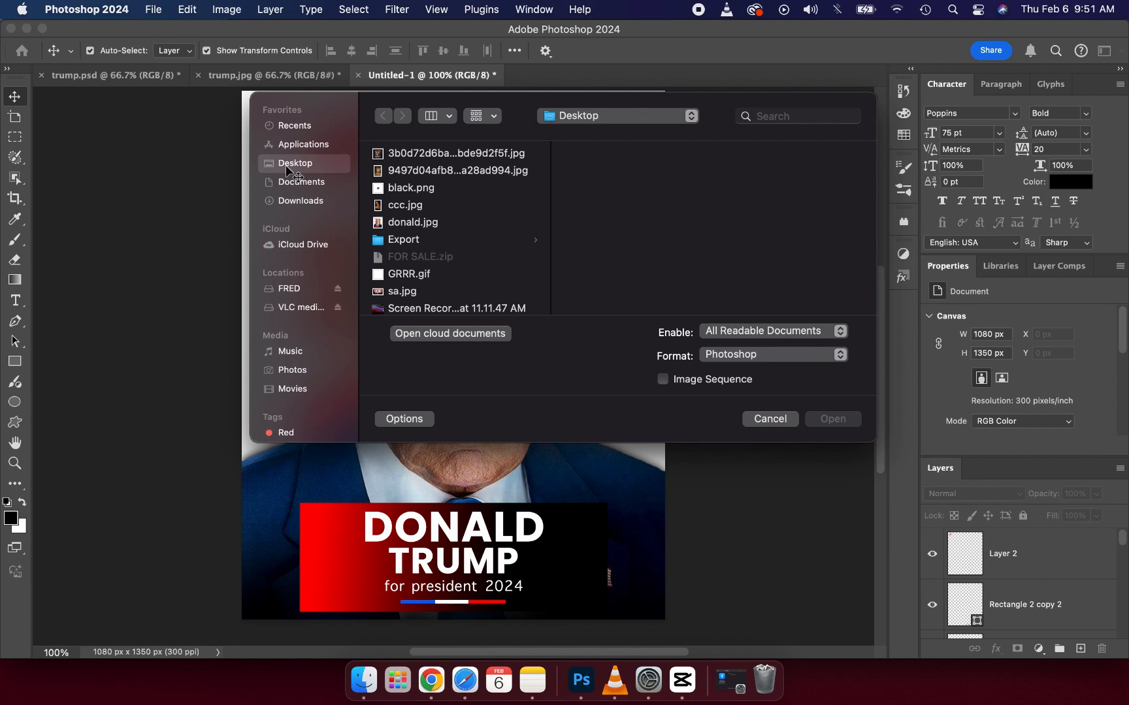
{"action": "left_click", "coordinate": [397, 222]}
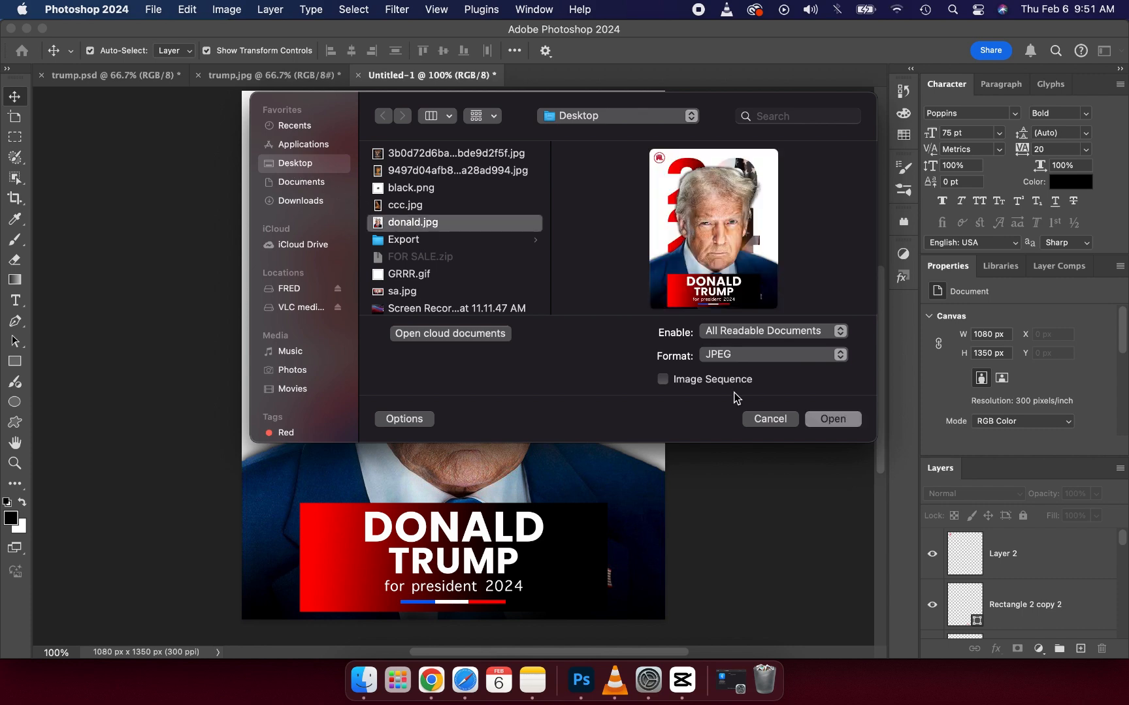
{"action": "left_click", "coordinate": [825, 421]}
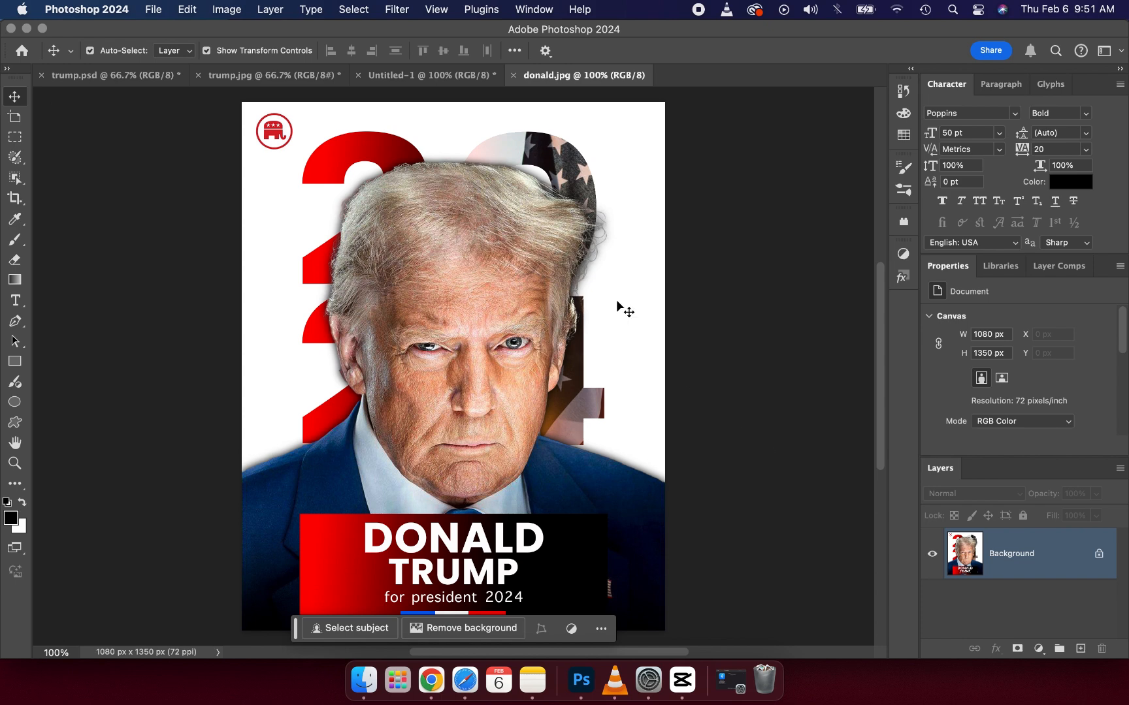
{"action": "left_click", "coordinate": [432, 75]}
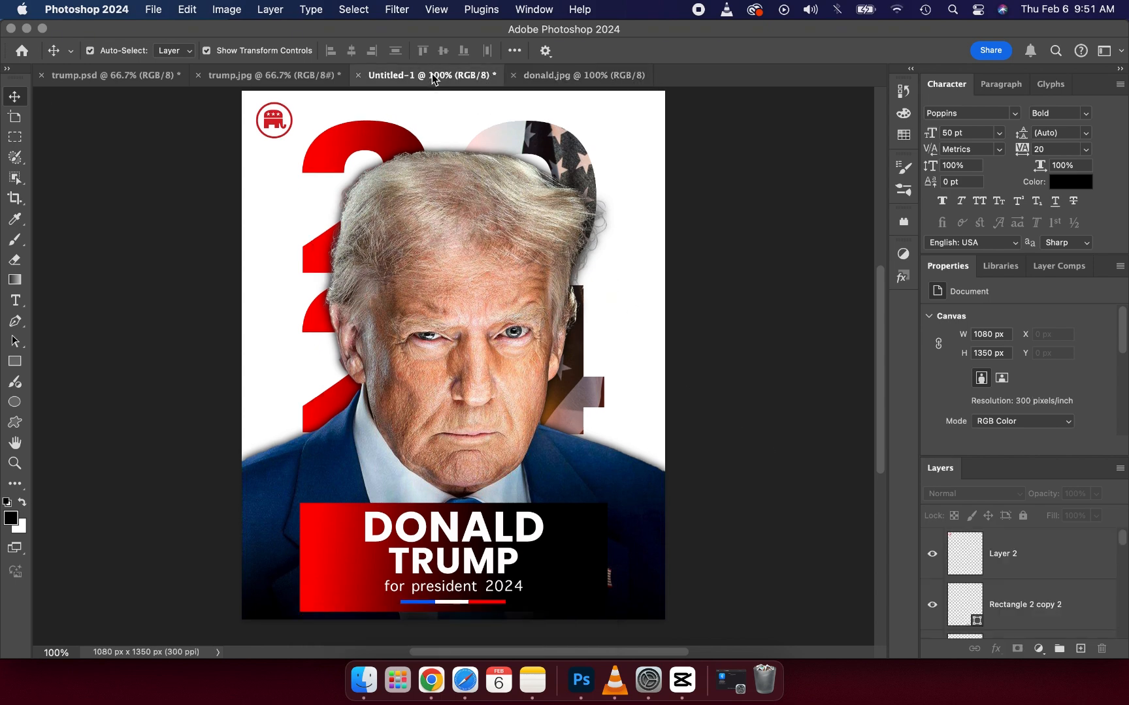
{"action": "left_click", "coordinate": [1019, 553]}
{"action": "scroll", "coordinate": [1043, 588], "scroll_direction": "down", "scroll_amount": 3}
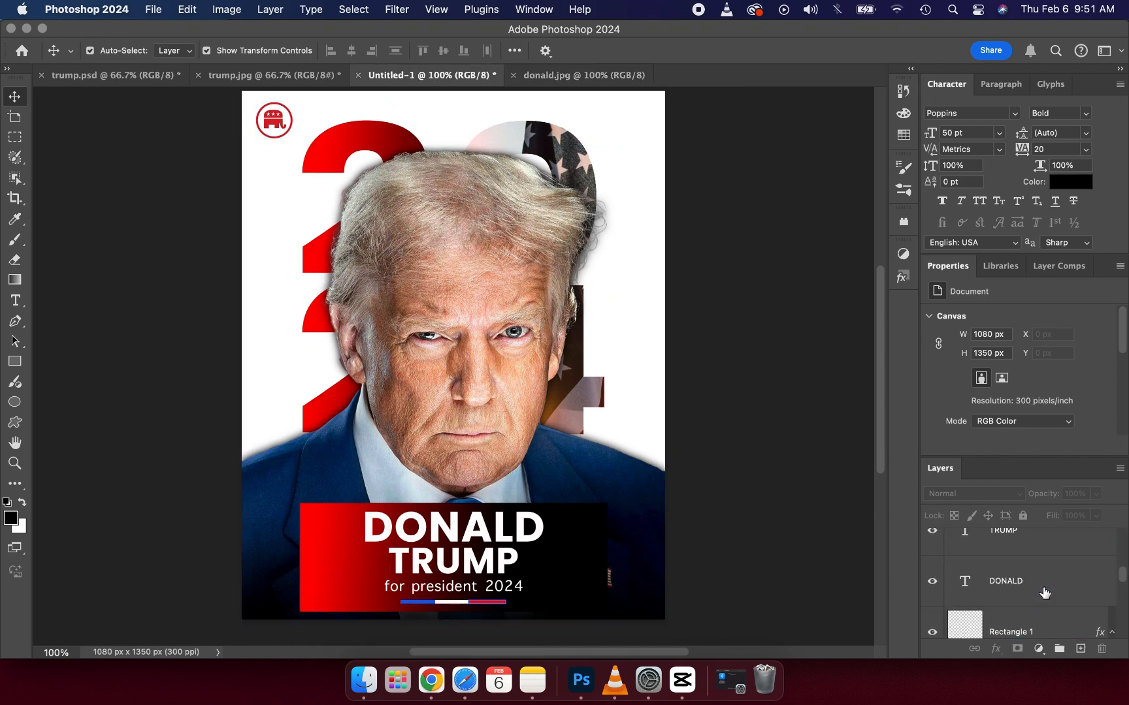
{"action": "scroll", "coordinate": [1044, 593], "scroll_direction": "down", "scroll_amount": 2}
Step: Unlock the Background layer of donald.jpg and open the image in the Camera Raw Filter
{"action": "left_click", "coordinate": [541, 75]}
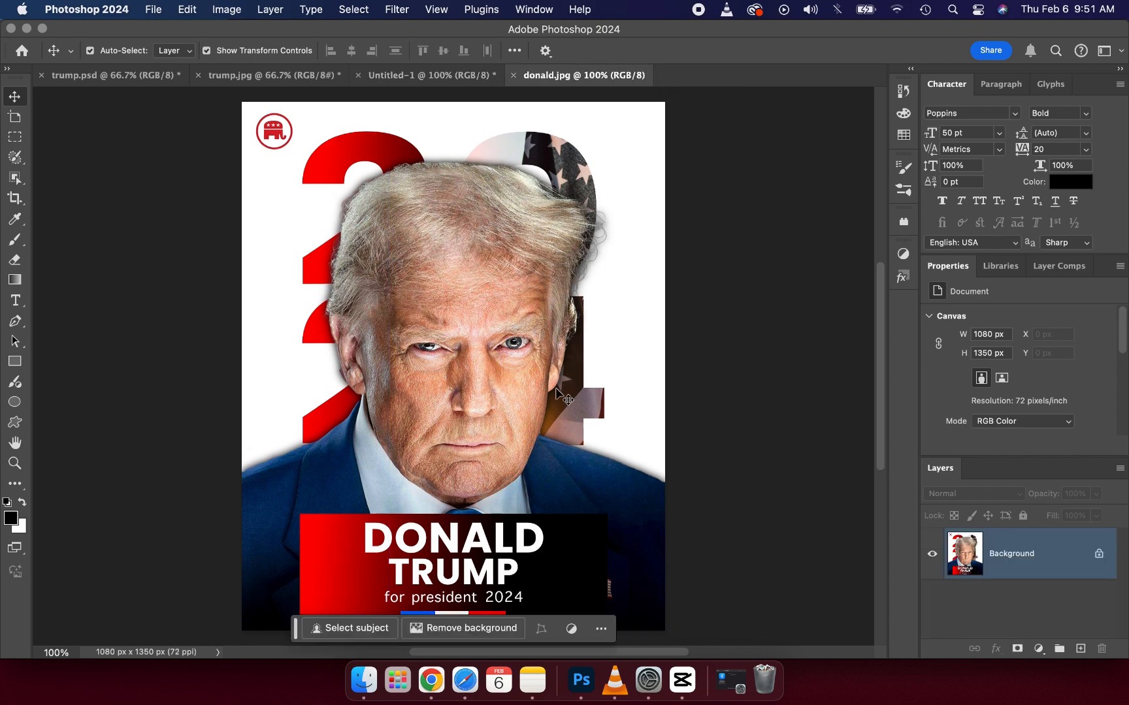
{"action": "left_click", "coordinate": [1098, 555]}
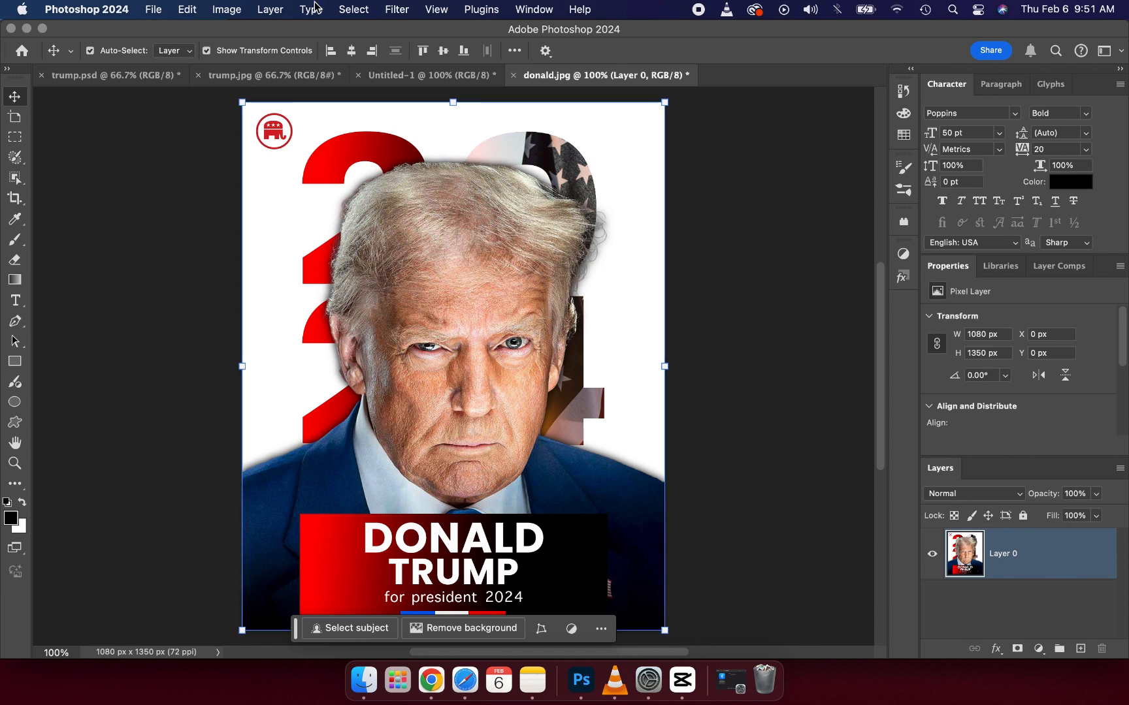
{"action": "left_click", "coordinate": [407, 12]}
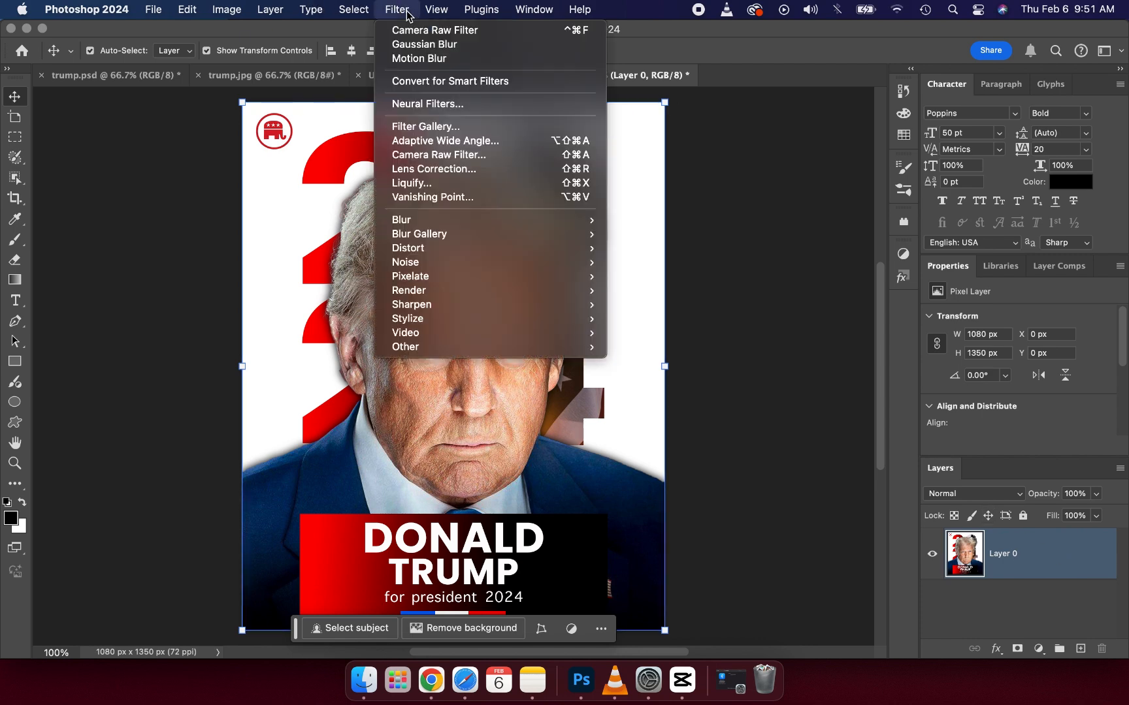
{"action": "left_click", "coordinate": [439, 155]}
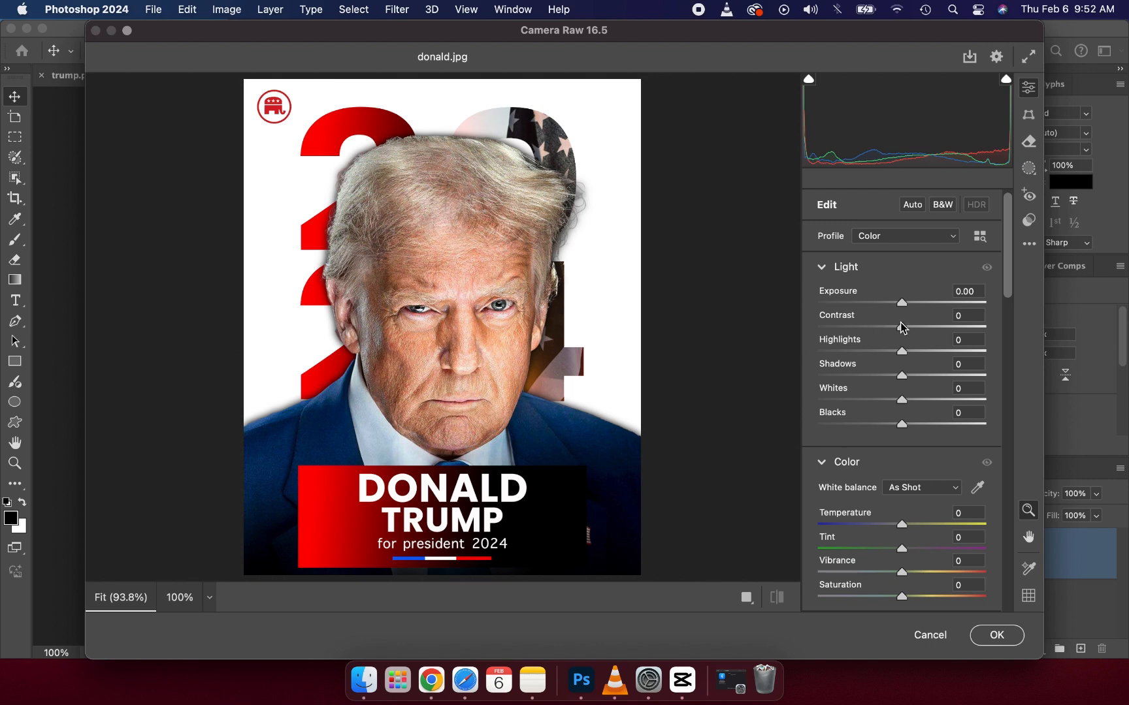
Step: Raise the poster image's Texture to +2 and Clarity to +2
{"action": "left_click_drag", "start_coordinate": [901, 325], "coordinate": [902, 328]}
{"action": "scroll", "coordinate": [849, 410], "scroll_direction": "down", "scroll_amount": 5}
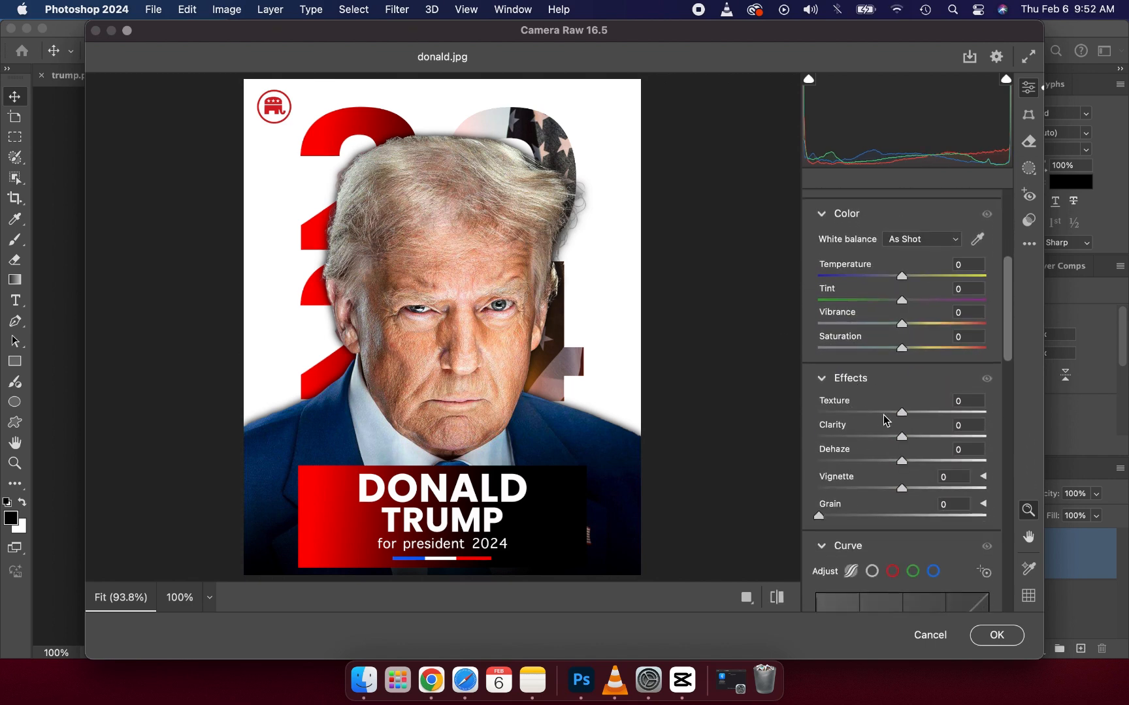
{"action": "left_click_drag", "start_coordinate": [900, 413], "coordinate": [904, 413]}
{"action": "left_click_drag", "start_coordinate": [905, 438], "coordinate": [907, 438]}
Step: Darken the poster's edges with a Vignette of -31, comparing it with the image without a vignette
{"action": "left_click", "coordinate": [867, 489]}
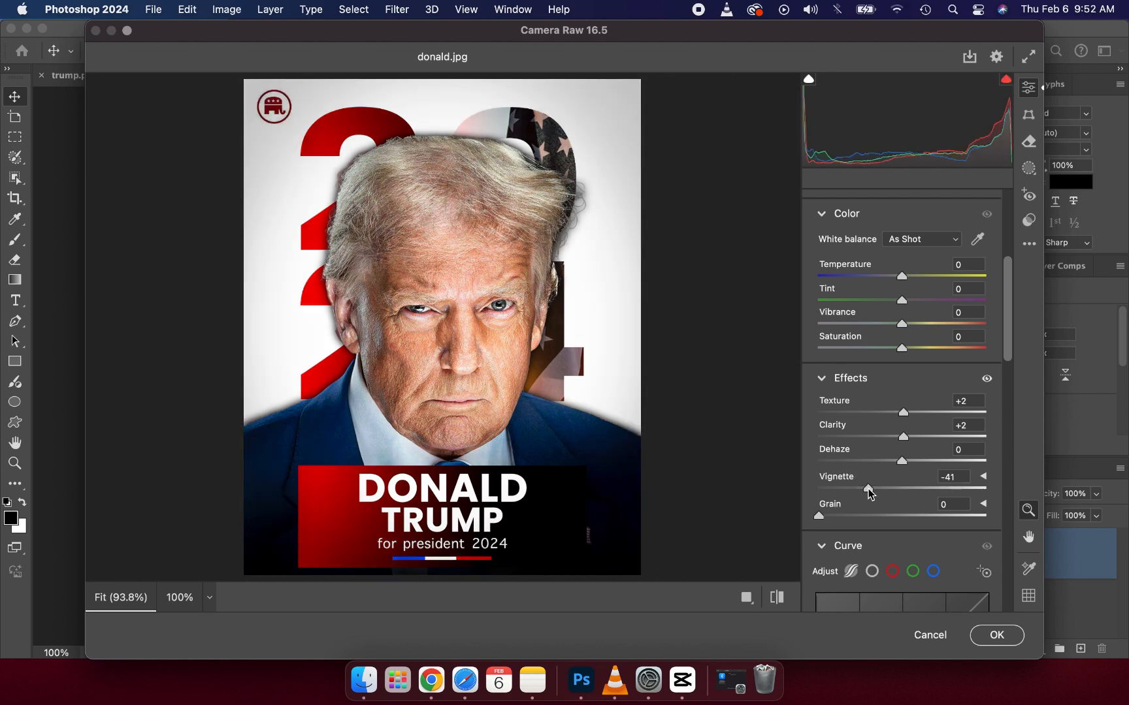
{"action": "left_click", "coordinate": [876, 488]}
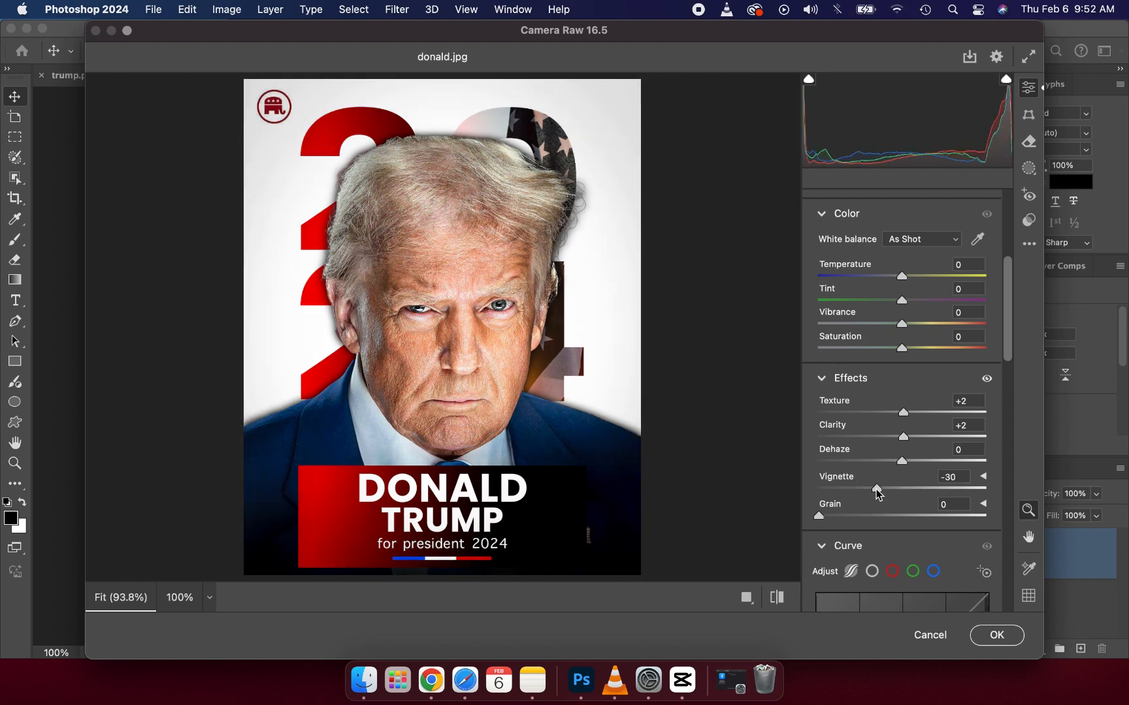
{"action": "double_click", "coordinate": [877, 489]}
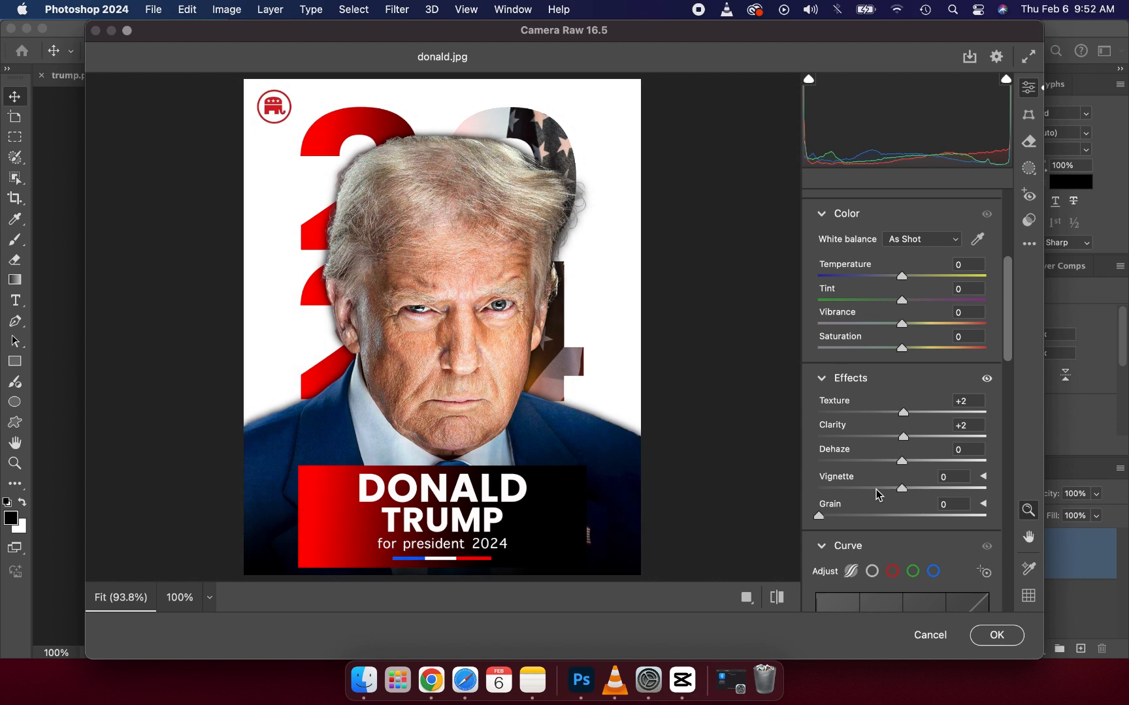
{"action": "left_click", "coordinate": [876, 489]}
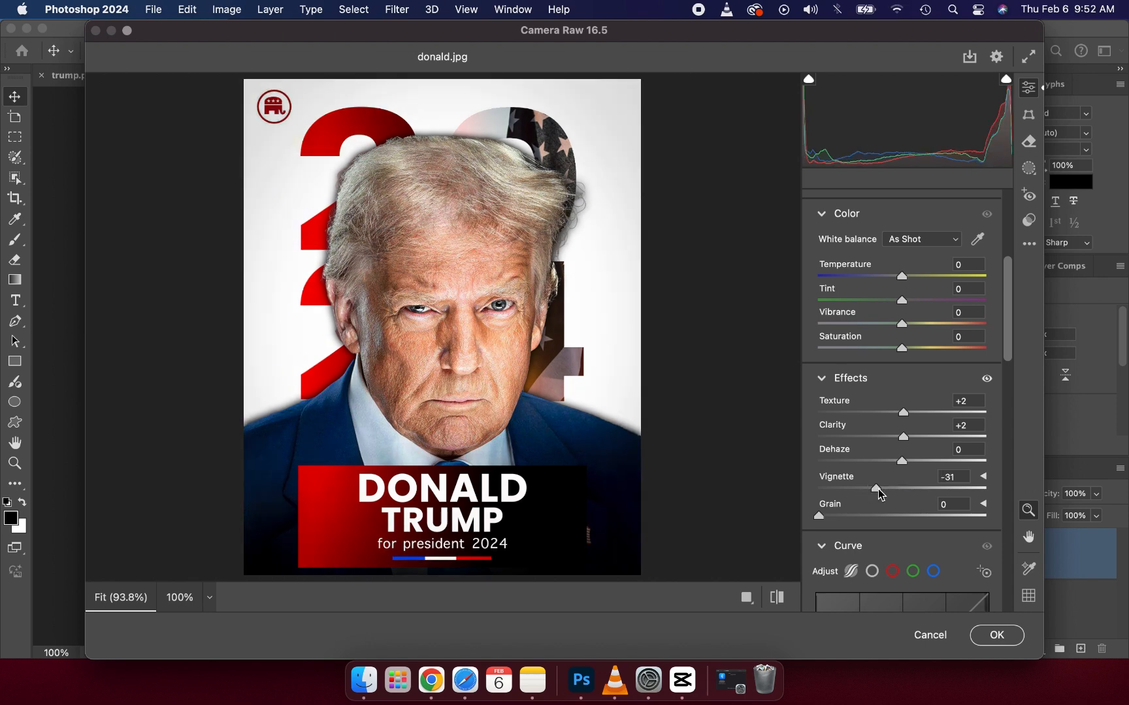
Step: Set Sharpening to 11 and apply the Camera Raw adjustments to the poster image
{"action": "scroll", "coordinate": [868, 510], "scroll_direction": "down", "scroll_amount": 5}
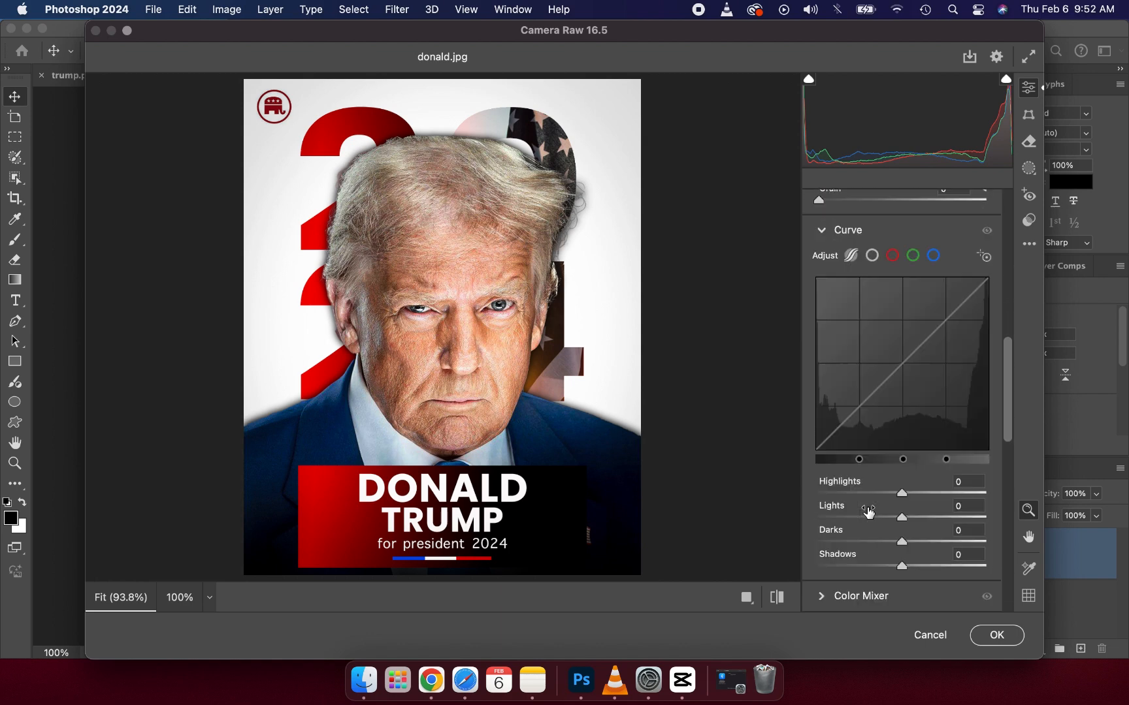
{"action": "scroll", "coordinate": [869, 509], "scroll_direction": "down", "scroll_amount": 10}
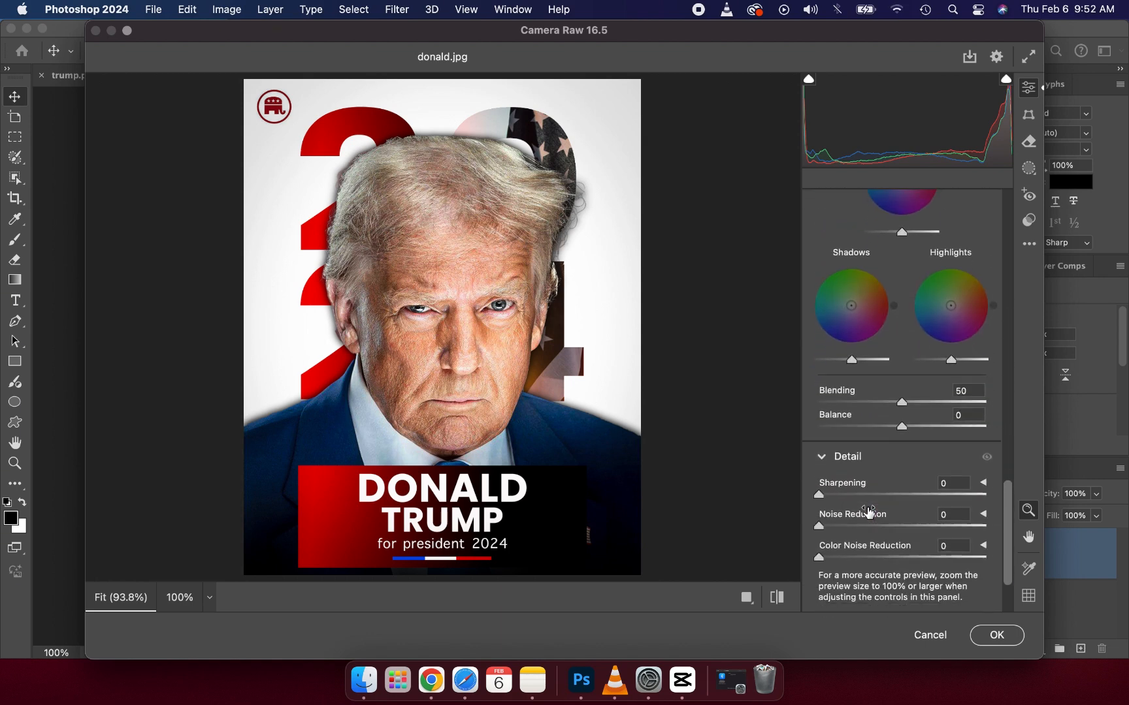
{"action": "left_click_drag", "start_coordinate": [816, 477], "coordinate": [832, 476]}
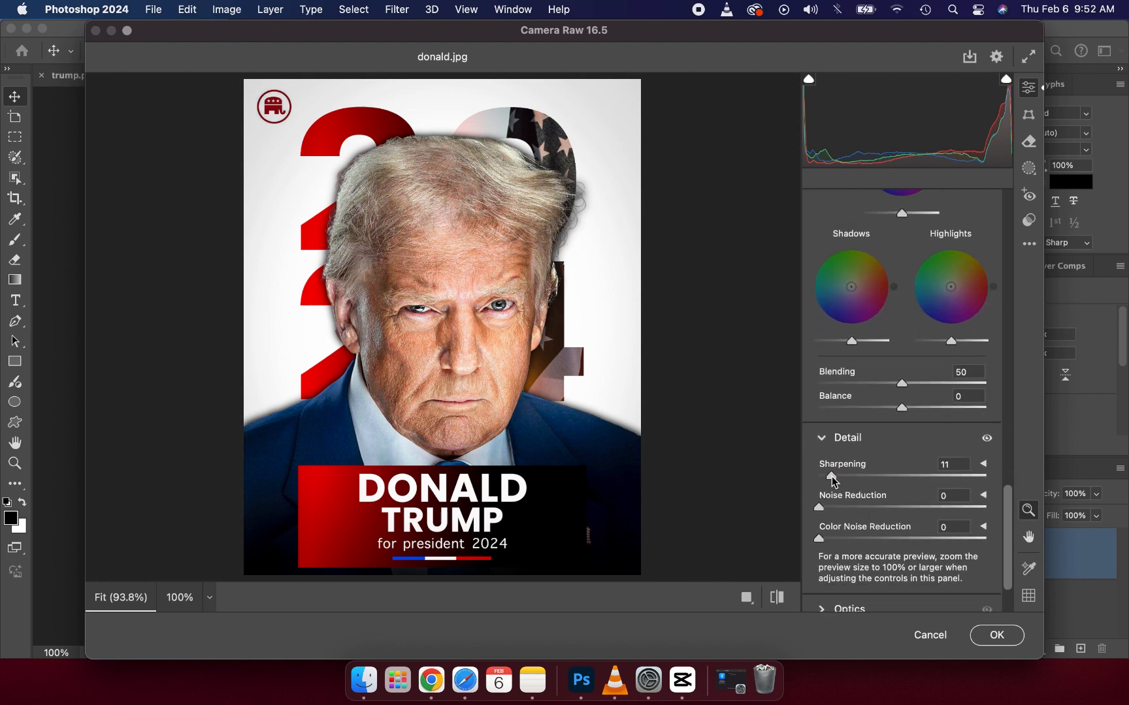
{"action": "left_click", "coordinate": [988, 638]}
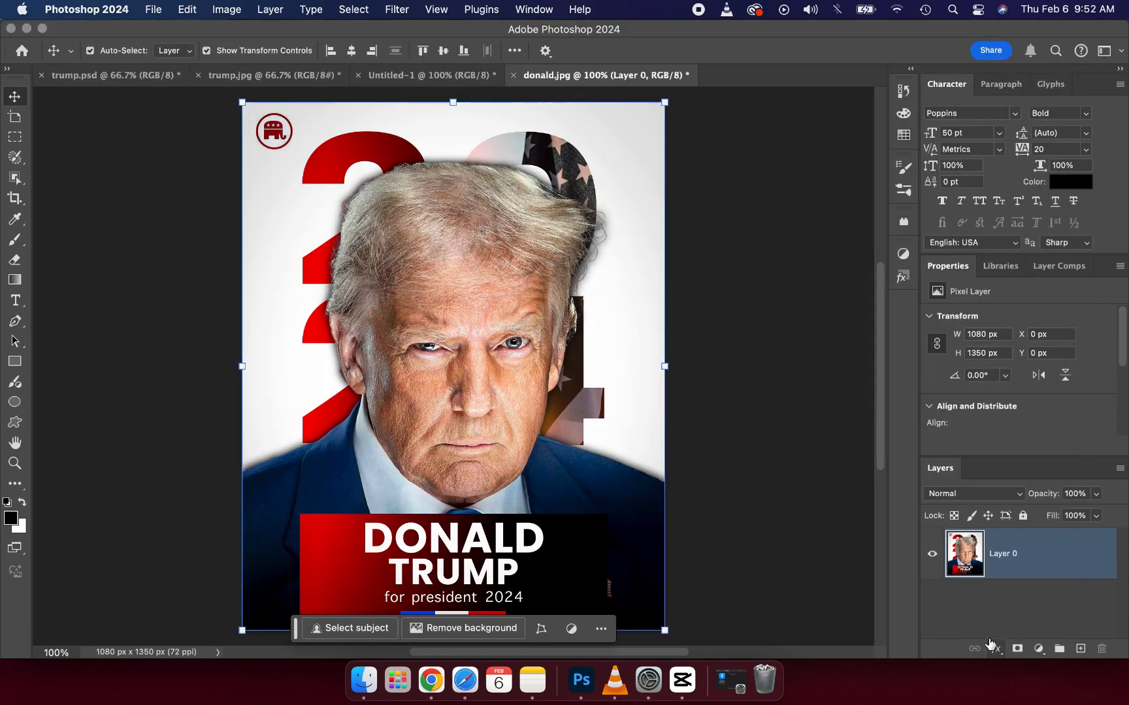
Step: Compare the filtered donald.jpg with the original Untitled-1 poster at the same magnification, and deselect the filtered layer
{"action": "key", "text": "super+minus"}
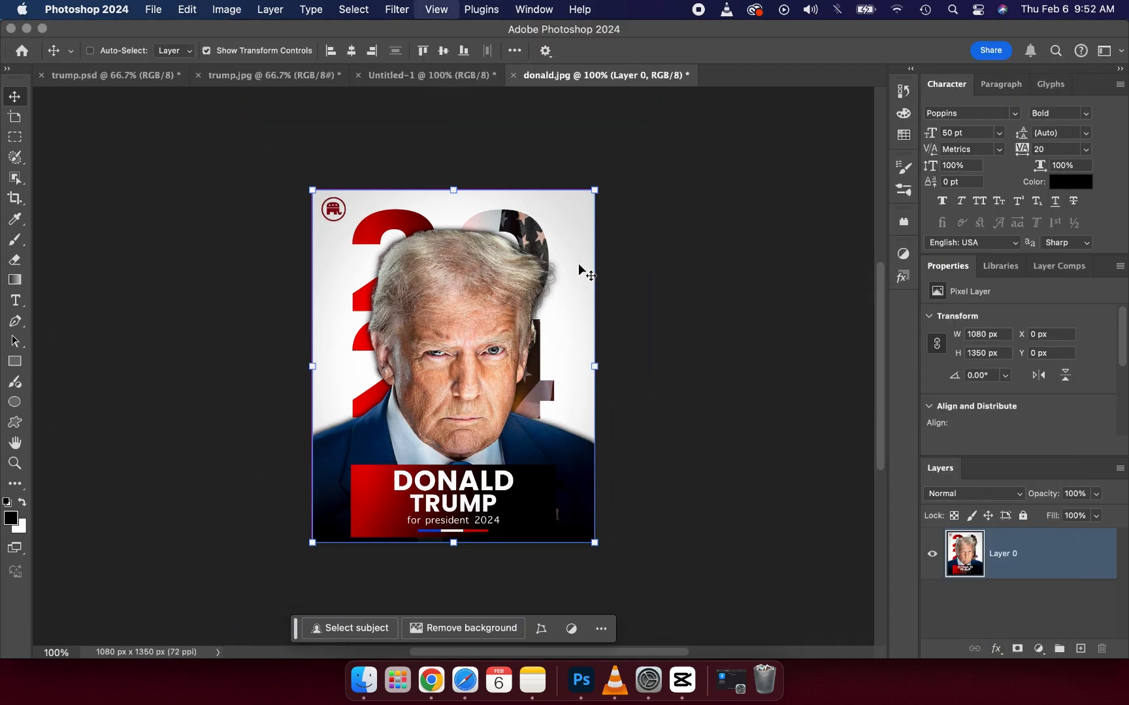
{"action": "left_click", "coordinate": [455, 80]}
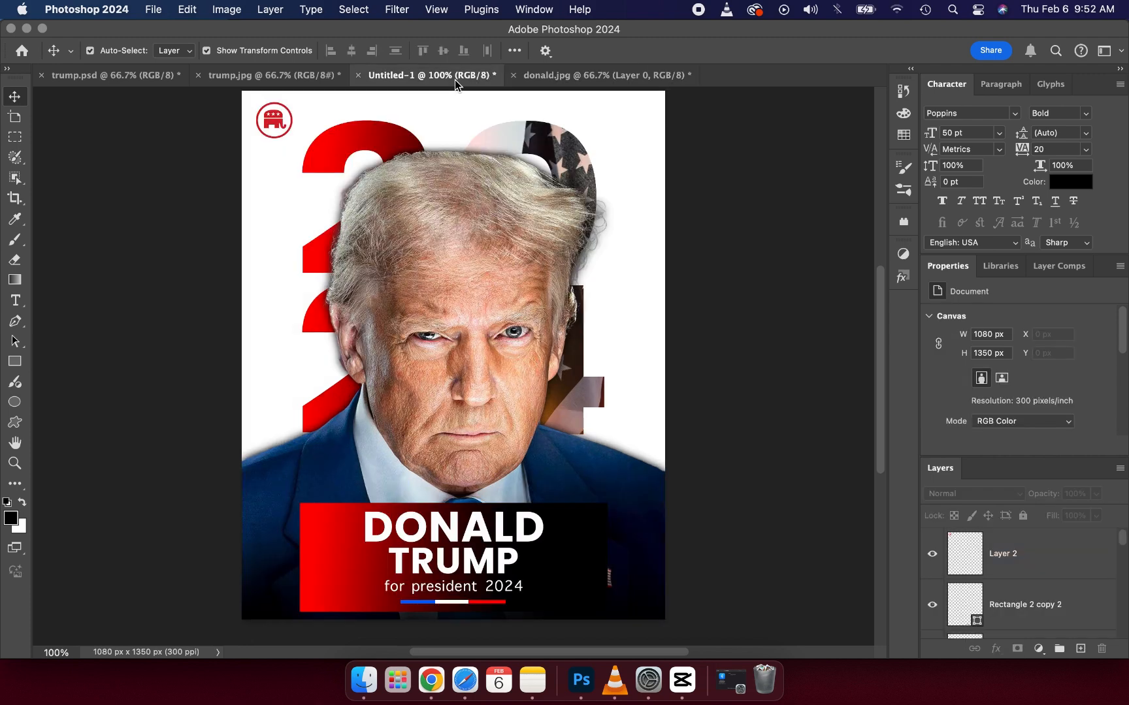
{"action": "key", "text": "super+minus"}
{"action": "left_click", "coordinate": [551, 76]}
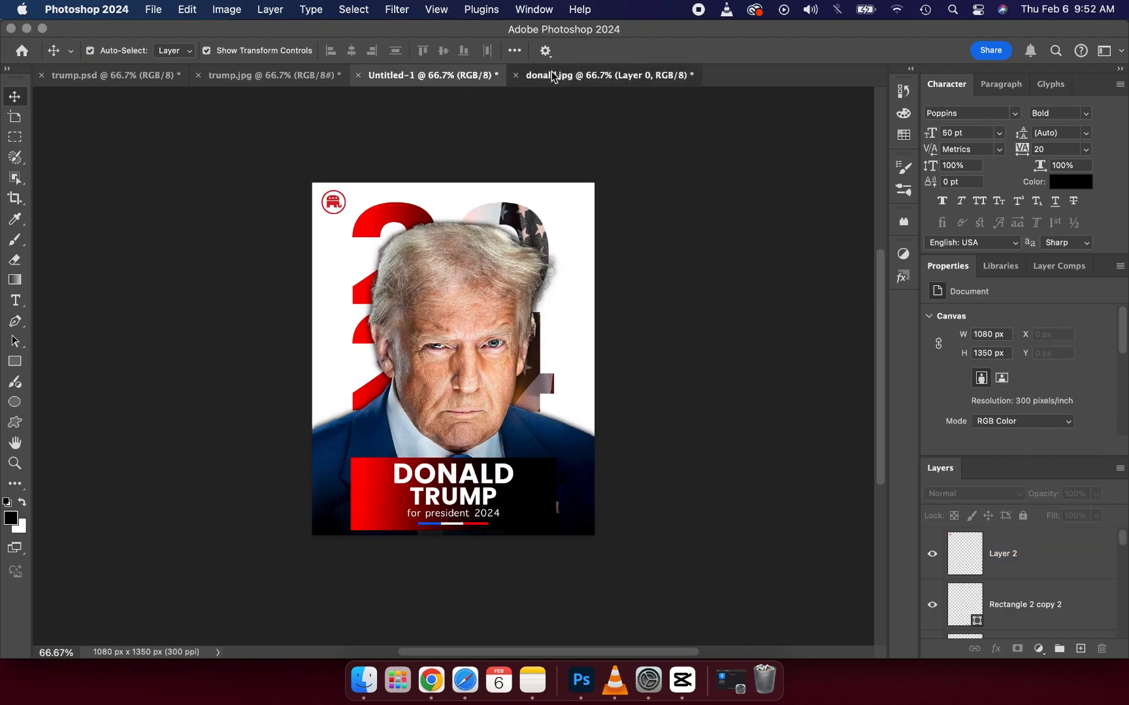
{"action": "left_click", "coordinate": [451, 83]}
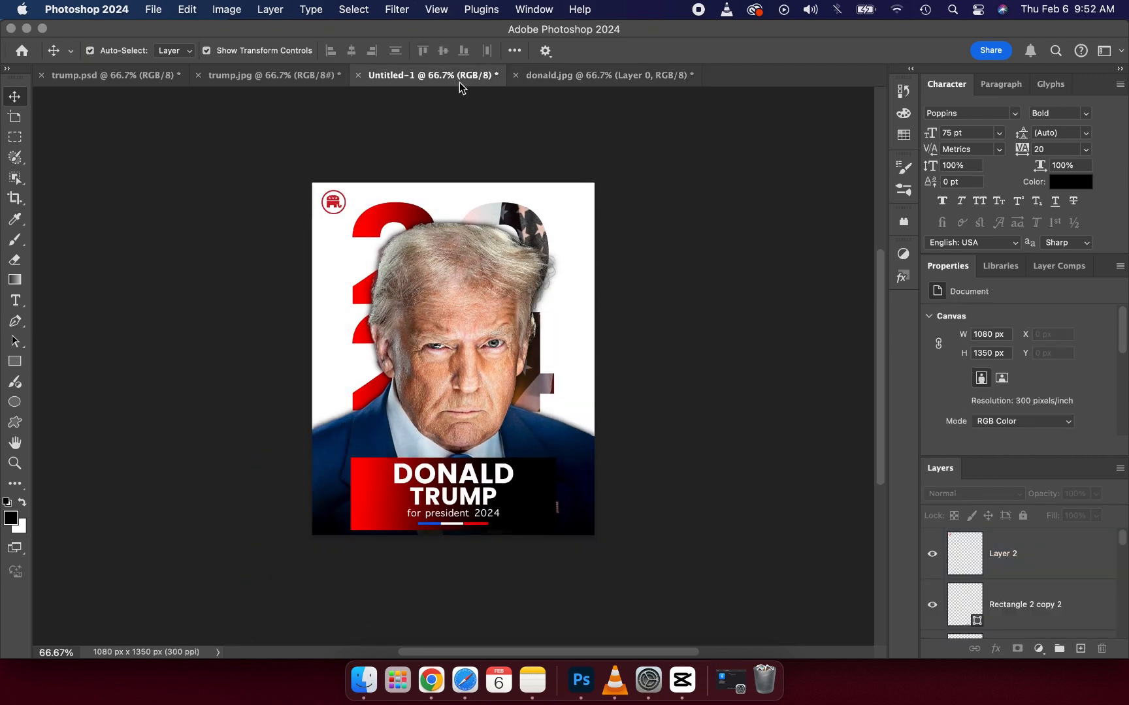
{"action": "left_click", "coordinate": [549, 76]}
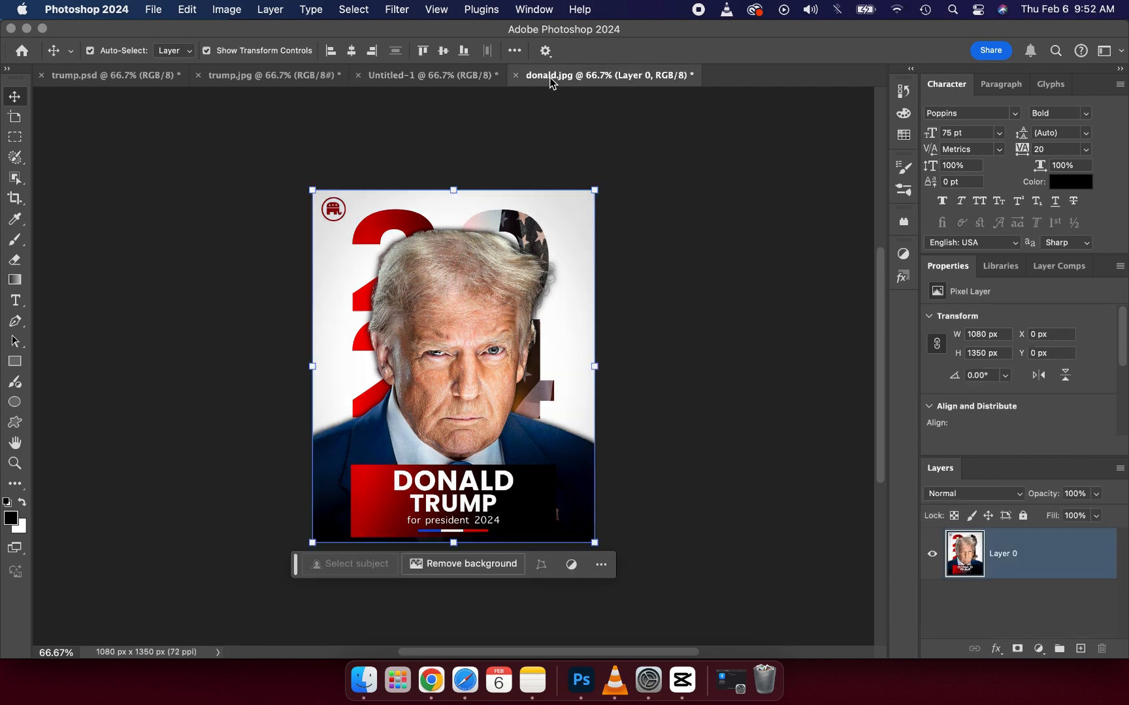
{"action": "left_click", "coordinate": [637, 191]}
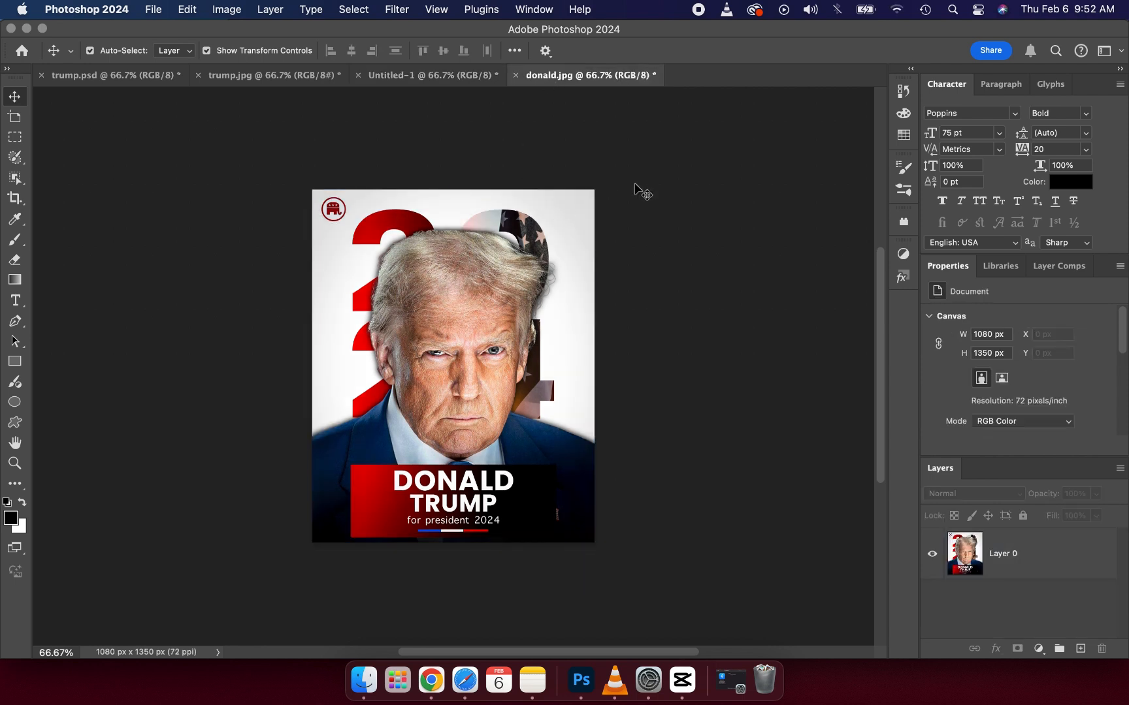